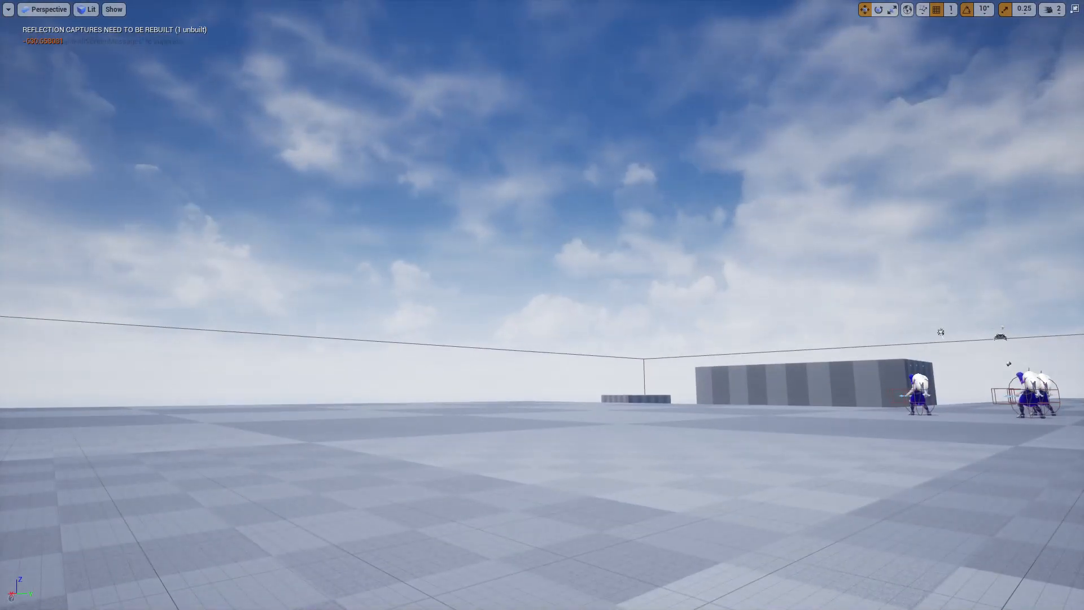
Step: Play-test the level, open the in-game inventory and compare it with the game-ui1.jpg mockup in Photoshop
key(alt+p)
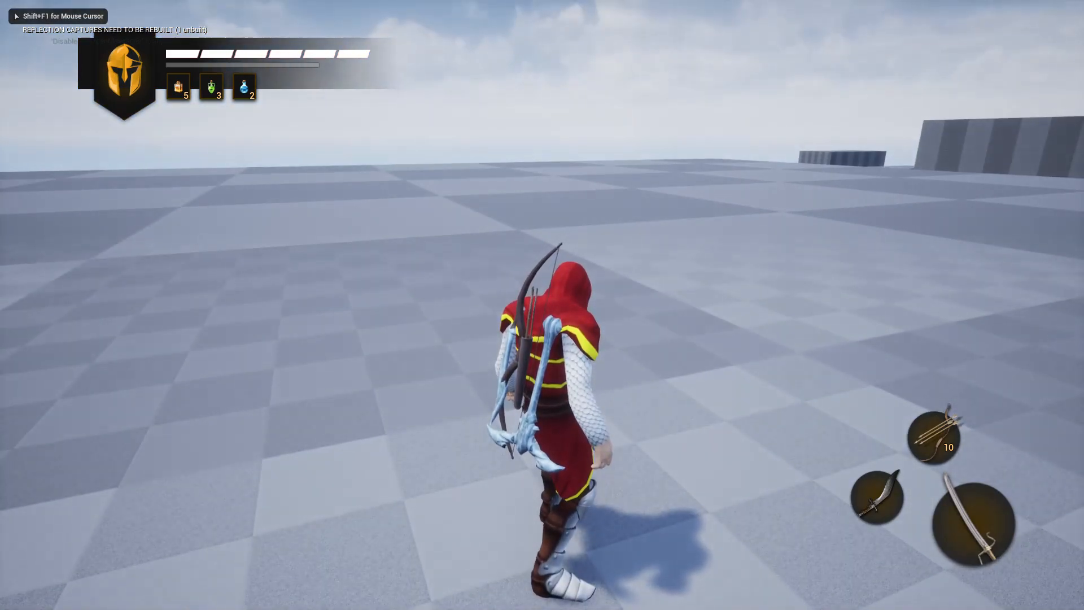
key(i)
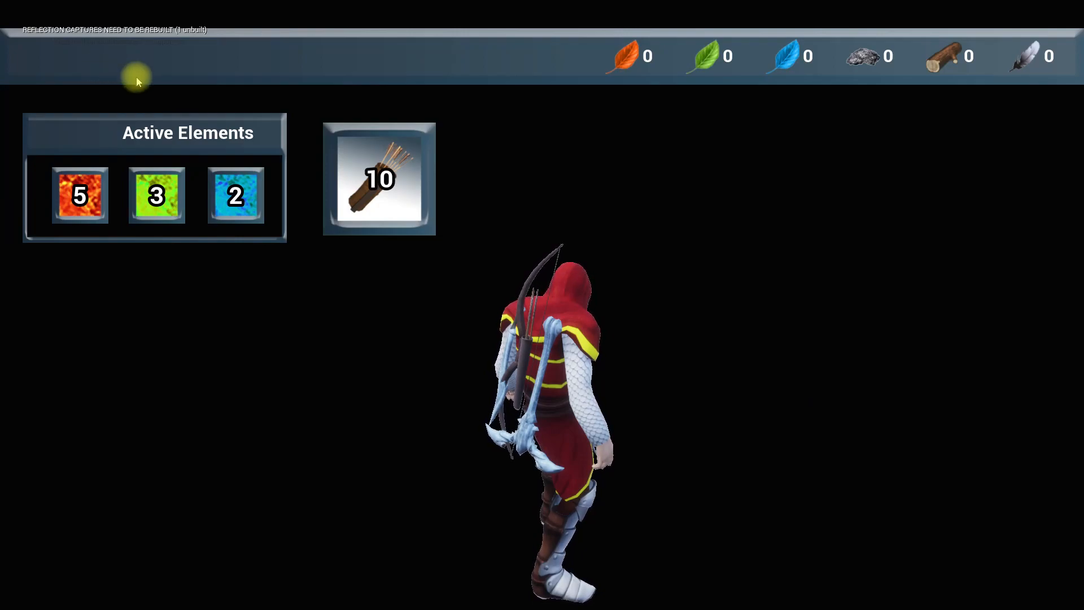
key(alt+Tab)
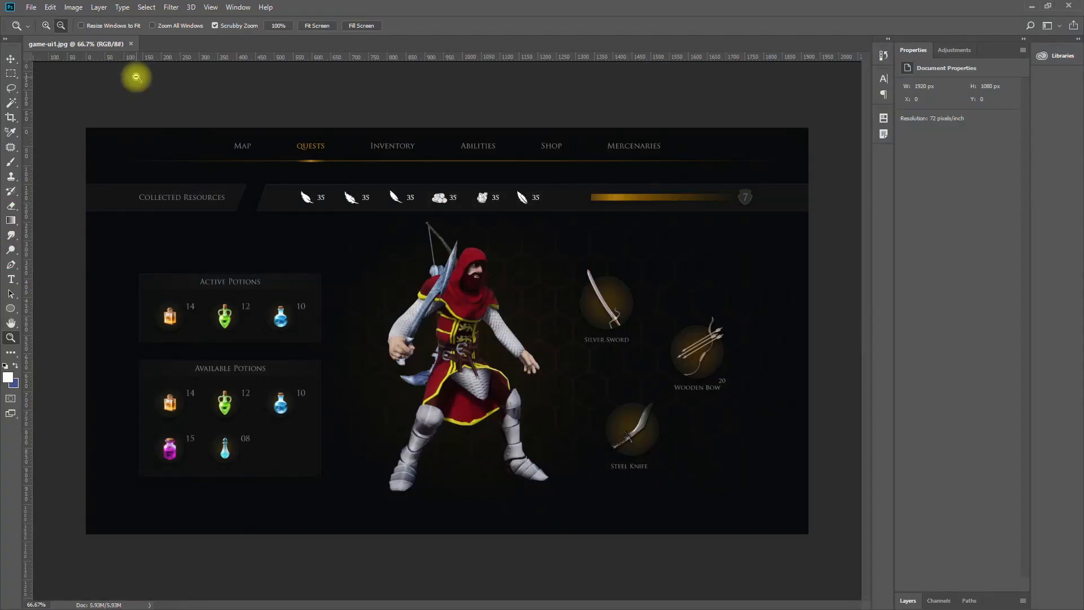
key(alt+Tab)
key(Escape)
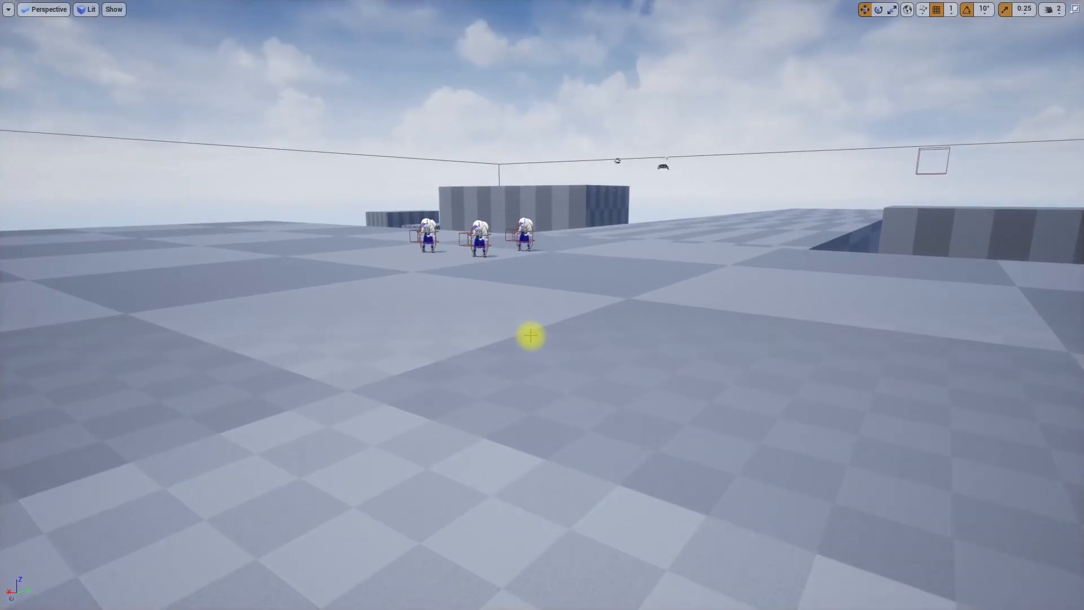
Step: Leave the full-screen viewport, open a second Content Browser and open the Wdg_inventory widget from the BP/UI folder
key(F11)
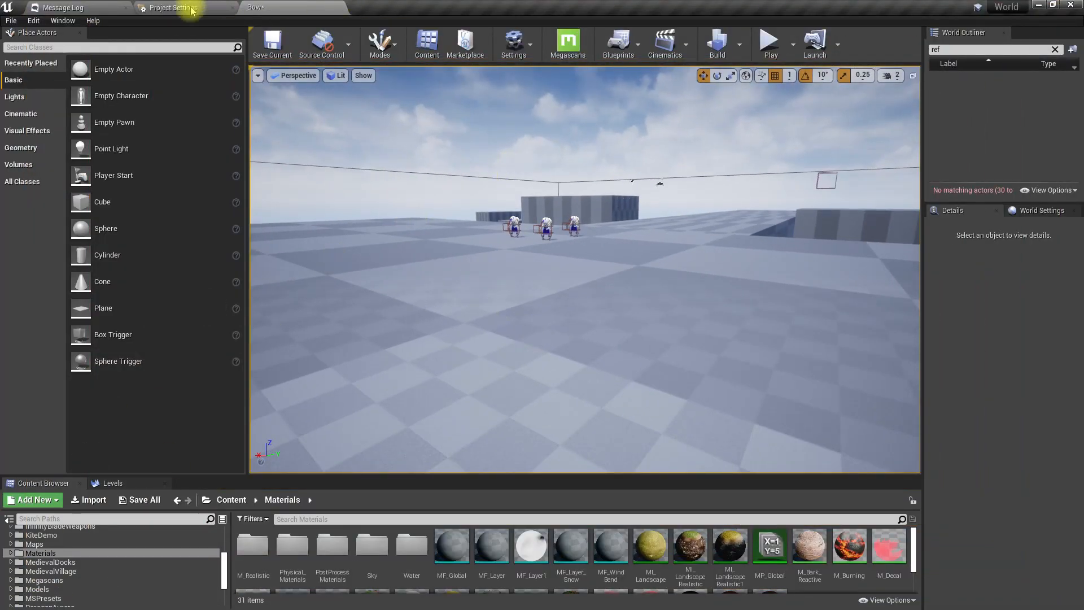
click(63, 21)
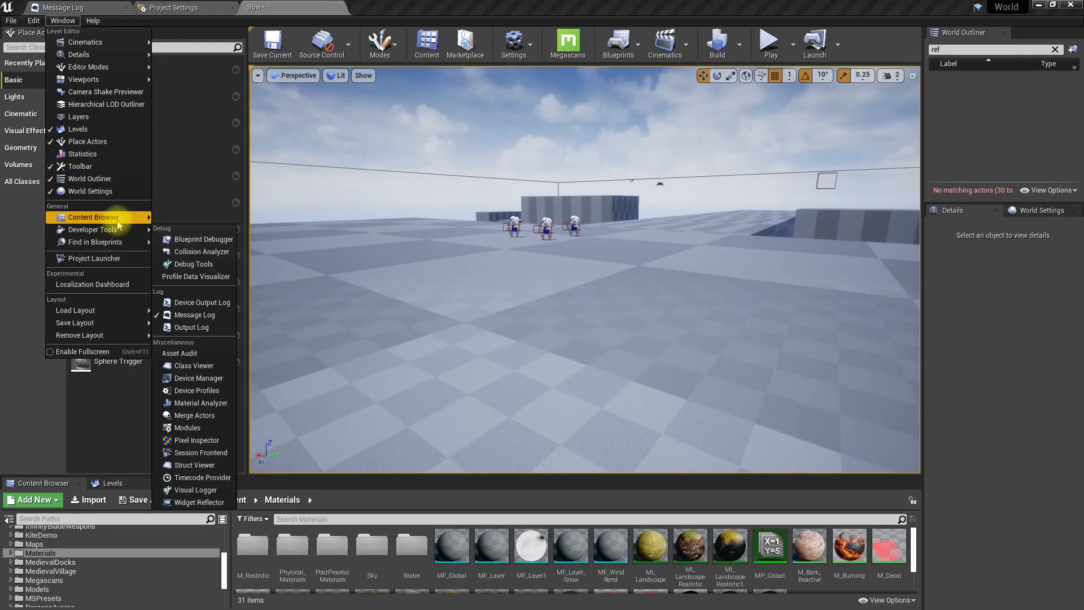
mouse_move(118, 220)
click(202, 229)
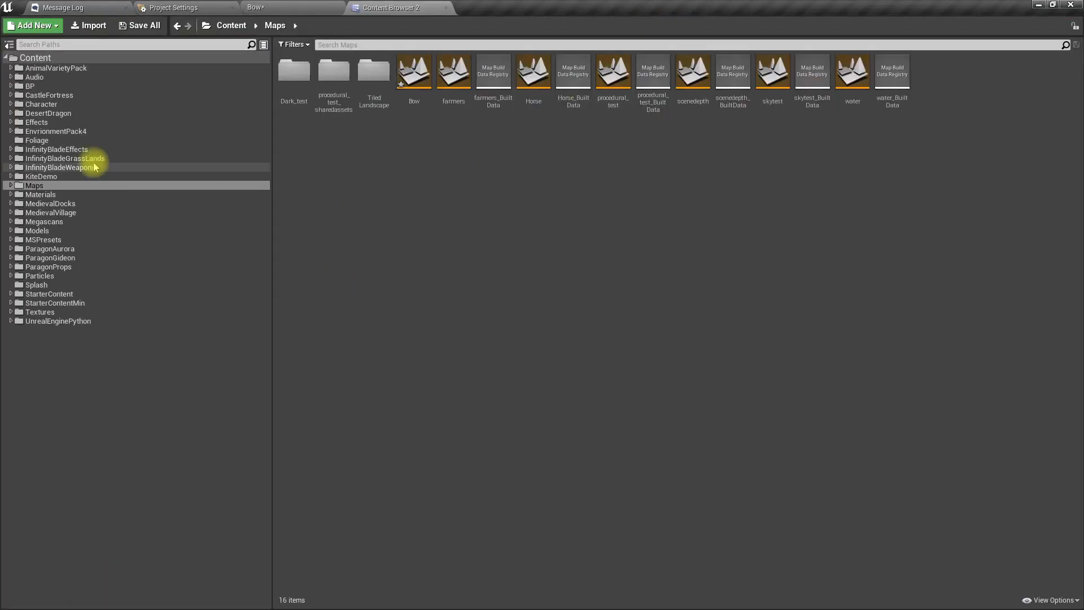
click(51, 86)
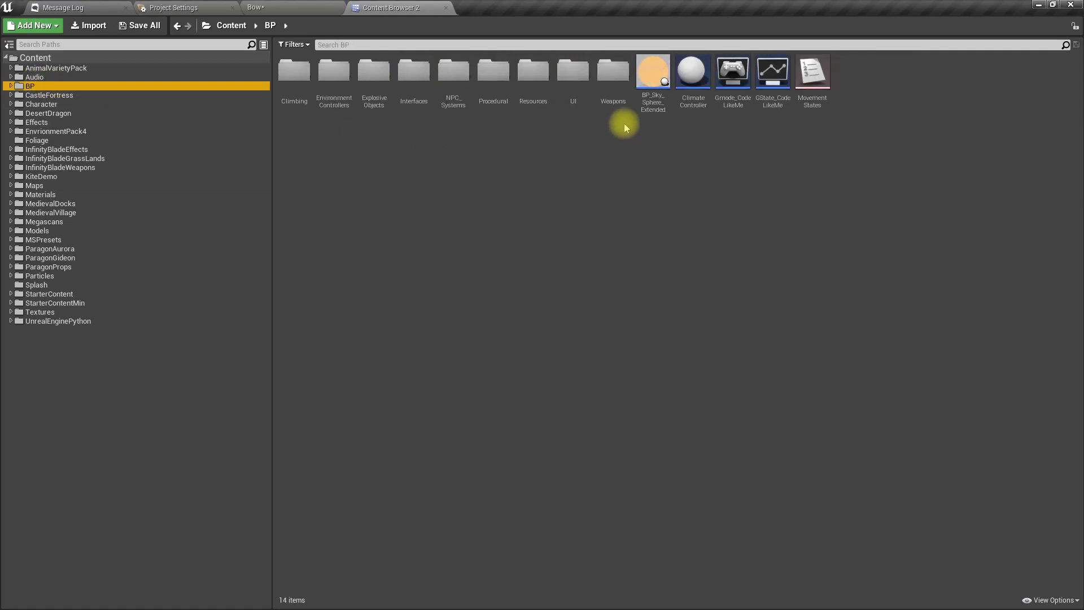
double_click(577, 69)
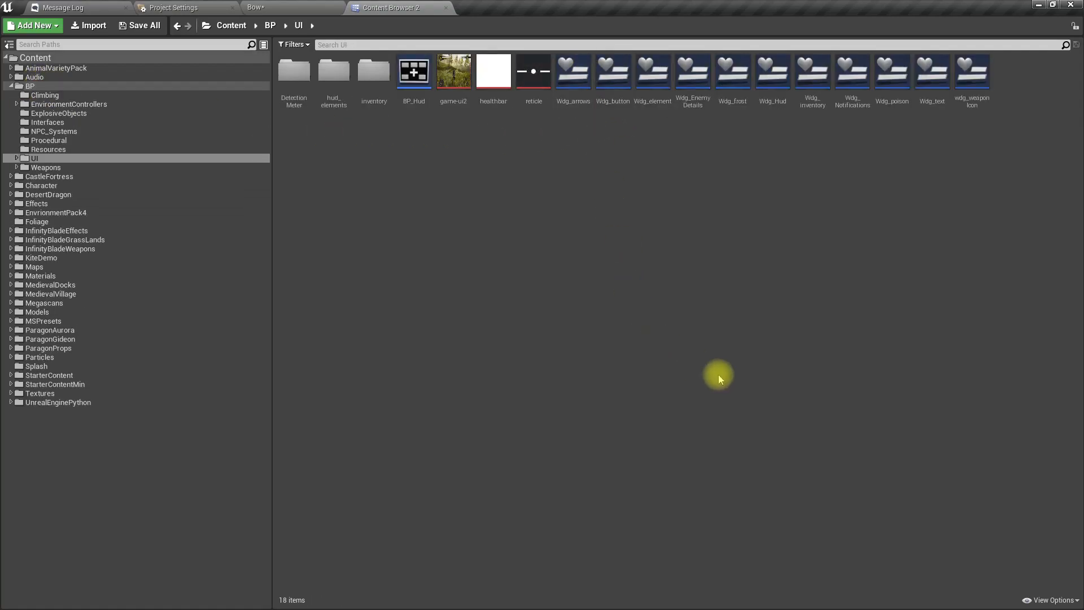
double_click(810, 91)
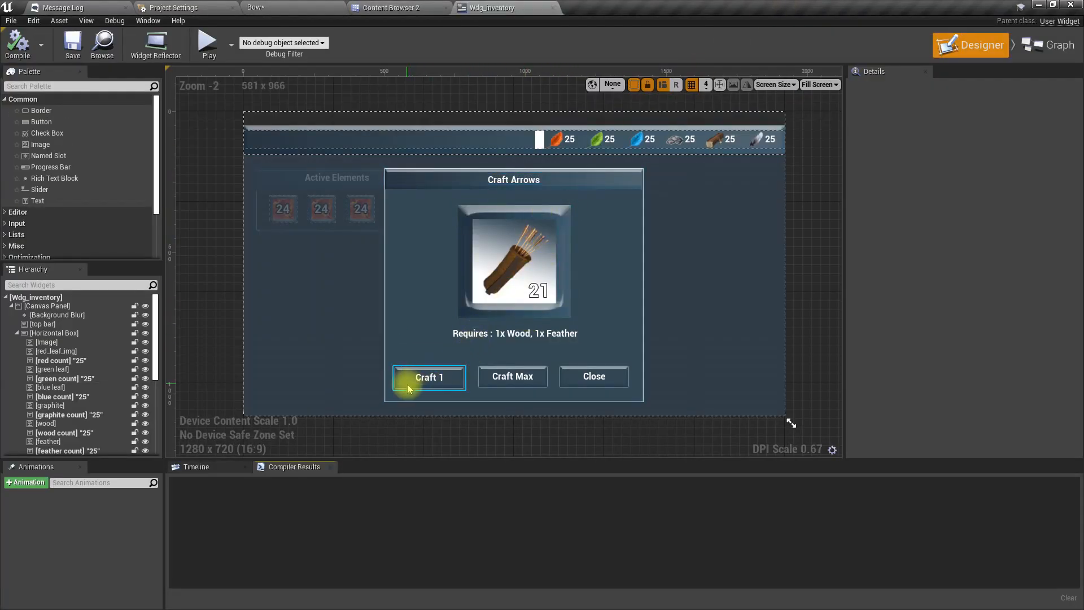
Step: Collapse the Horizontal Box and Panel crafting in the widget hierarchy, and hide Panel crafting in the designer
click(22, 334)
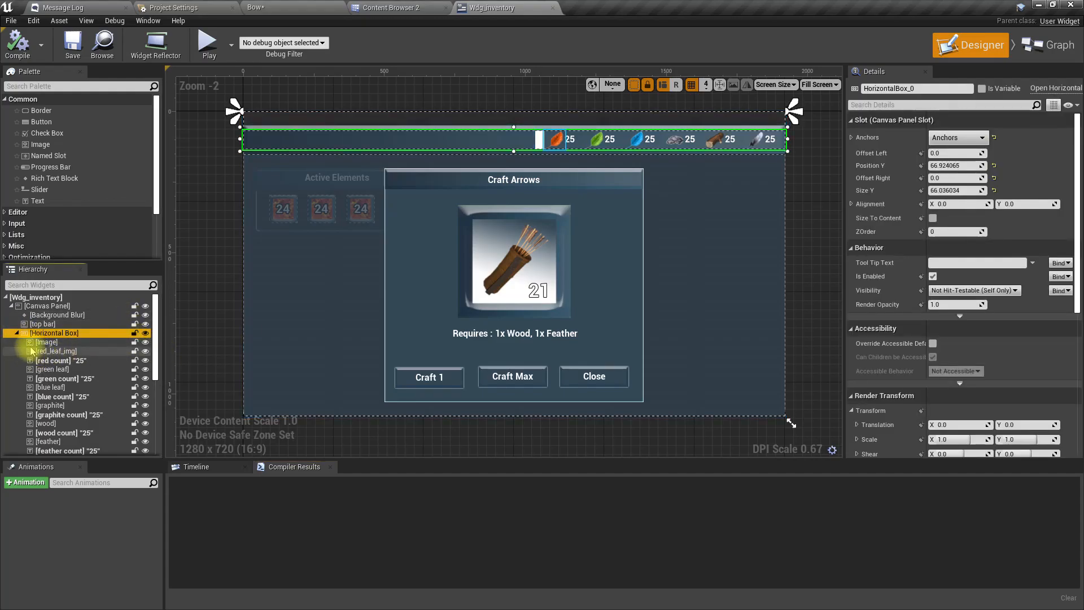
click(17, 334)
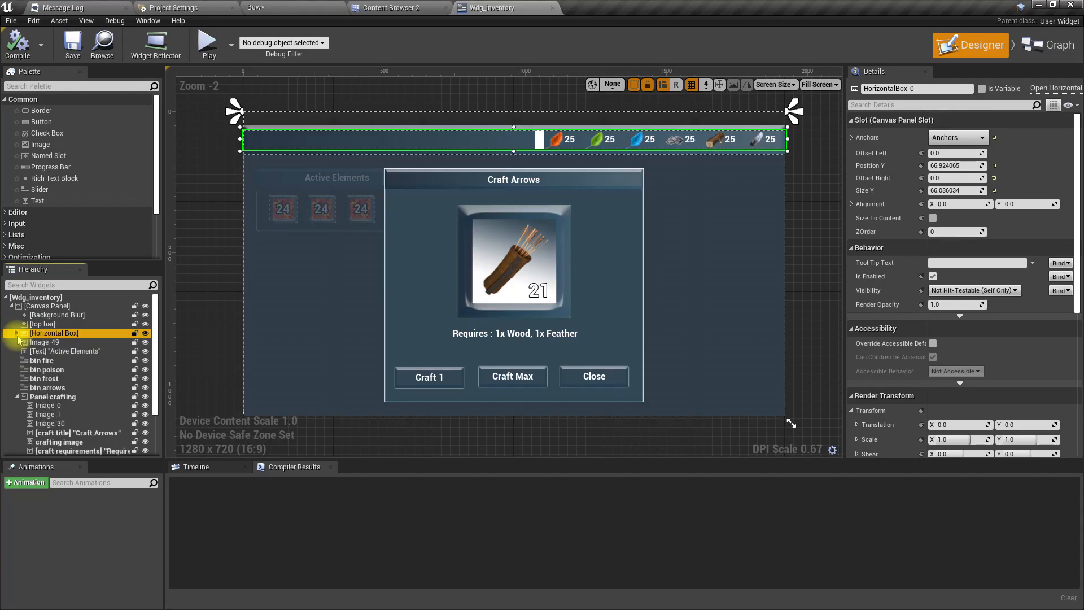
click(27, 396)
click(16, 396)
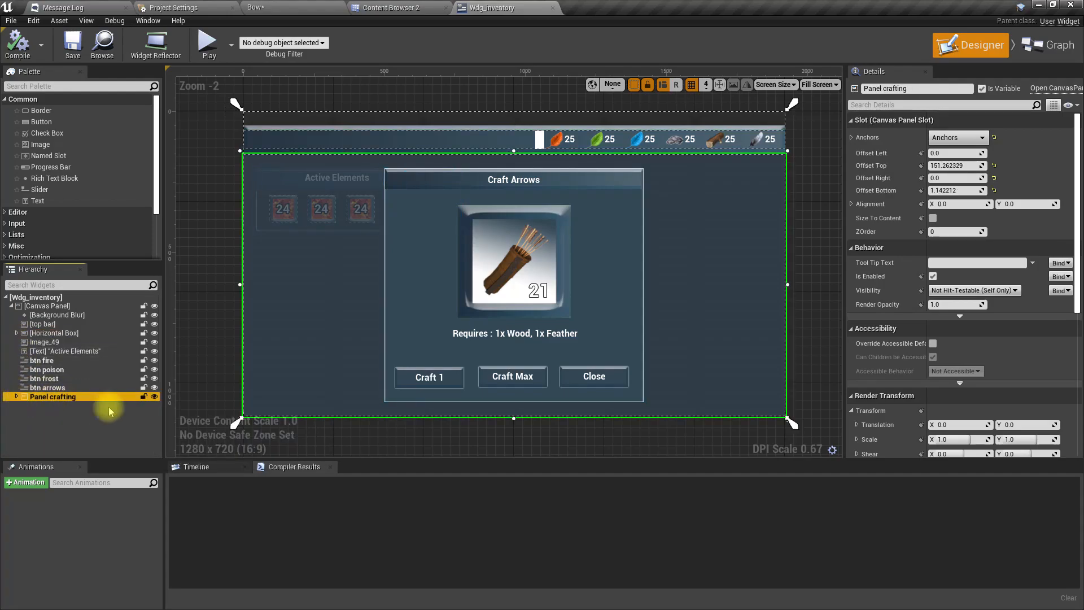
click(153, 397)
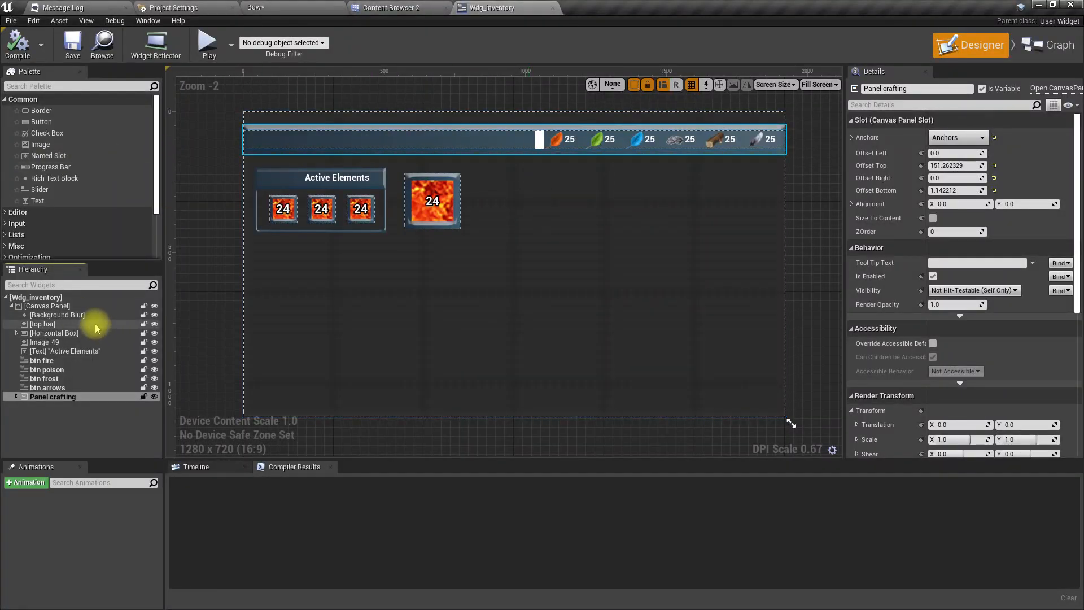
click(73, 333)
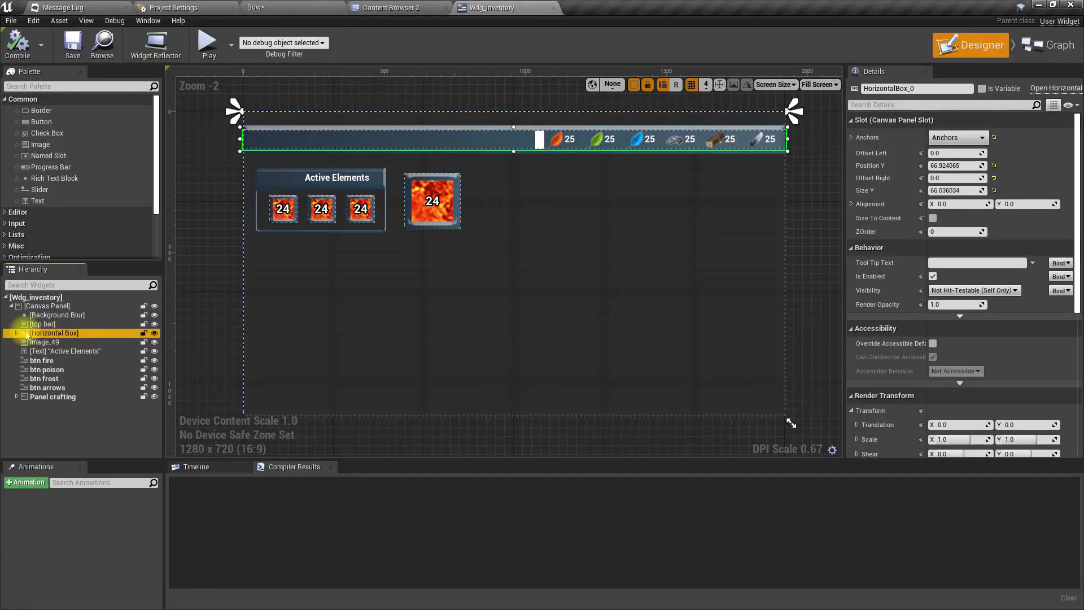
click(16, 333)
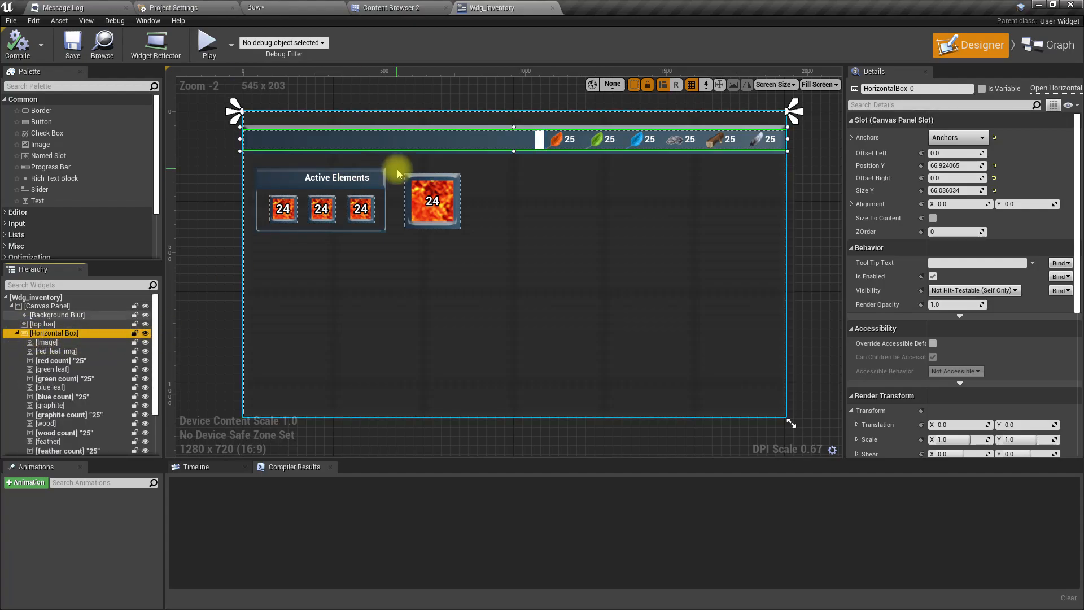
click(56, 307)
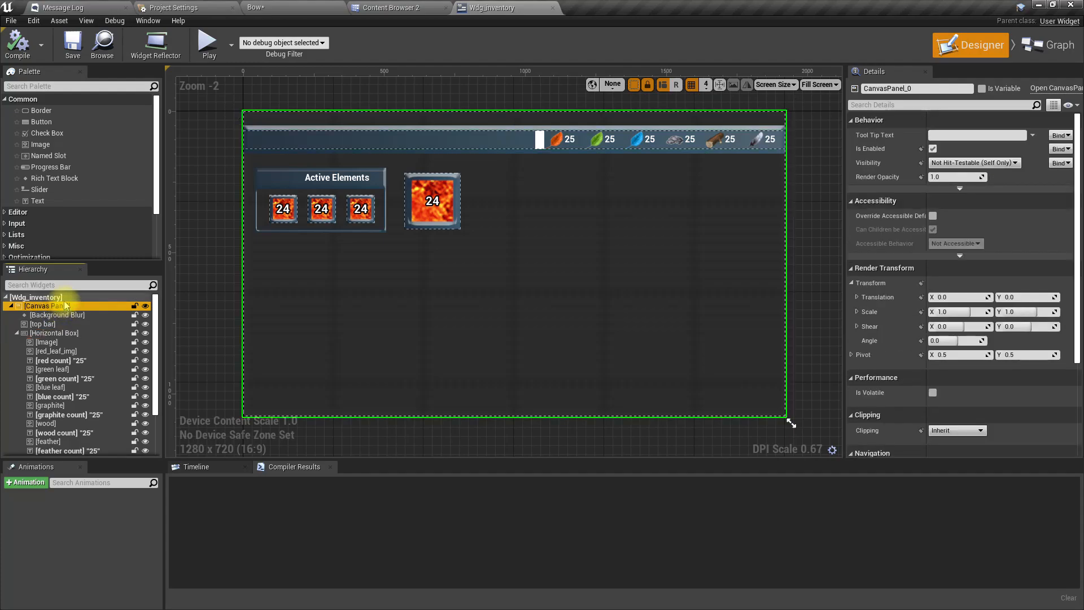
click(57, 315)
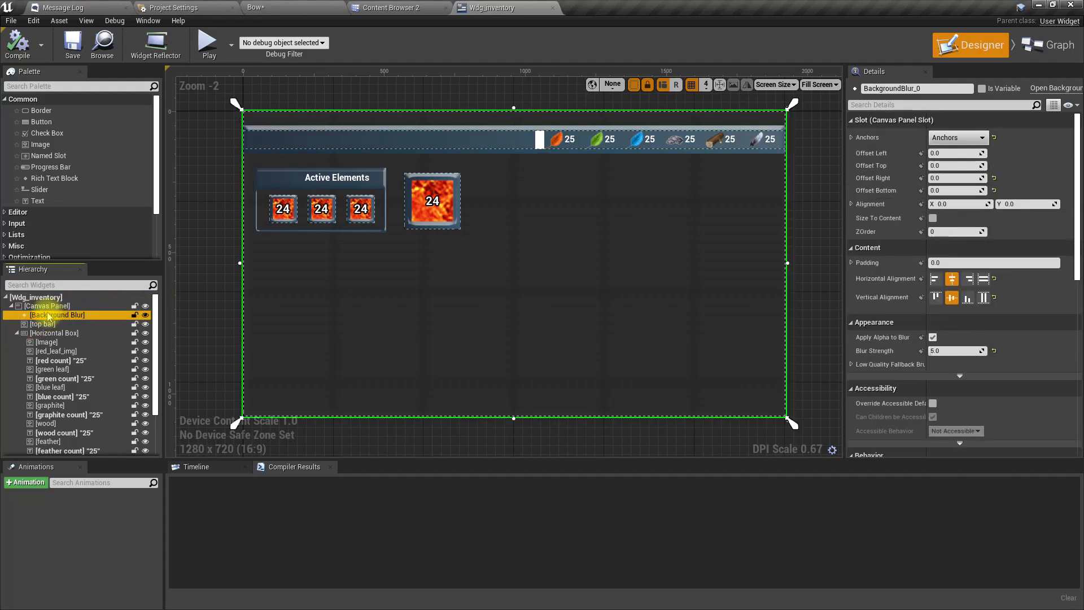
right_click(45, 305)
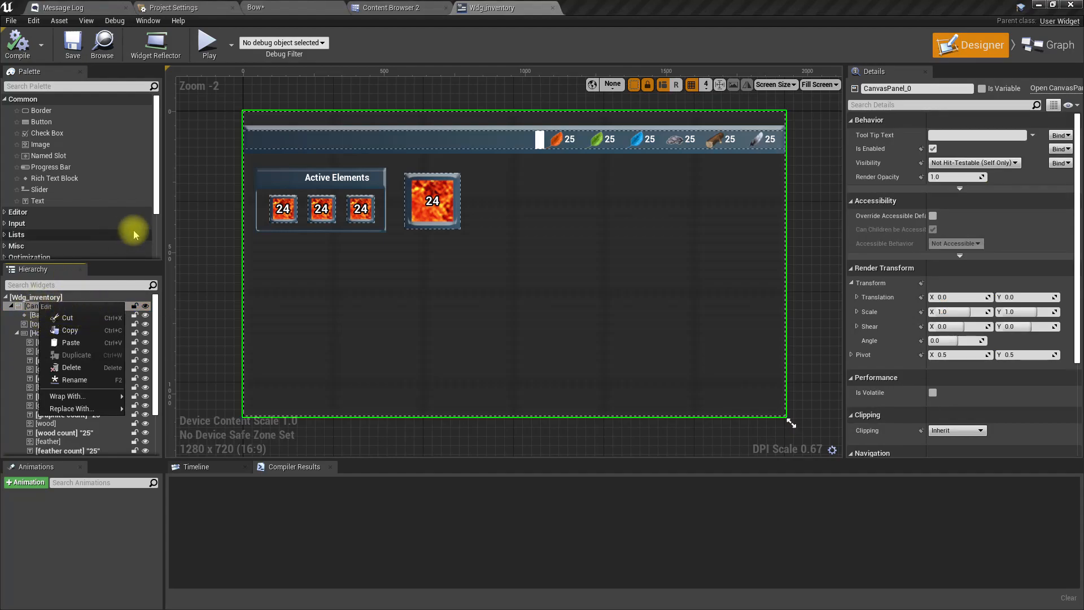
Step: Import the game-ui1.jpg mockup into the BP/UI/inventory folder and check the texture at full size
click(392, 6)
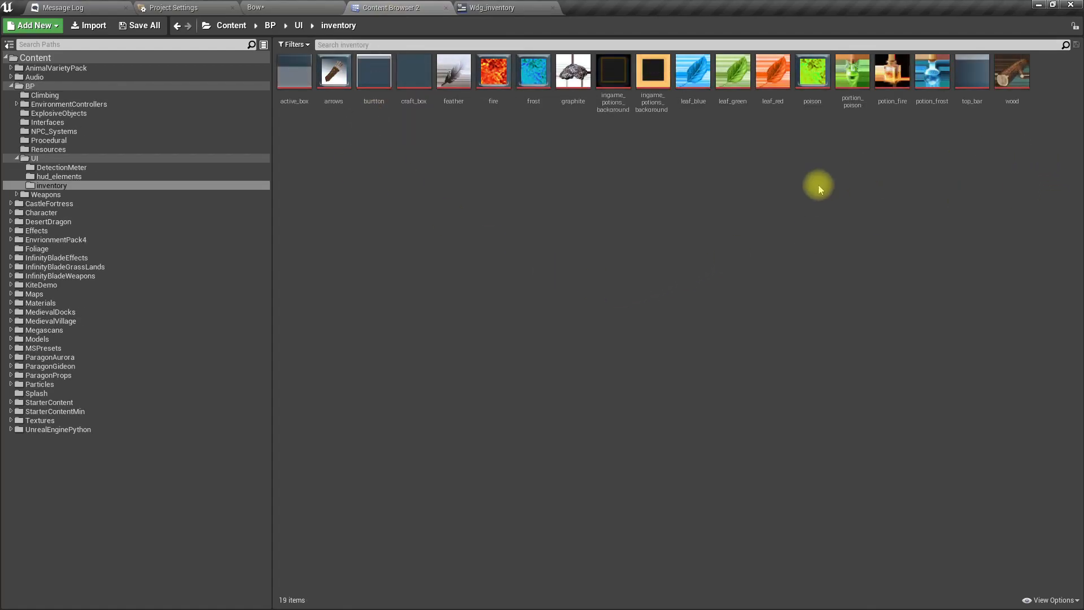
drag(1083, 273, 594, 382)
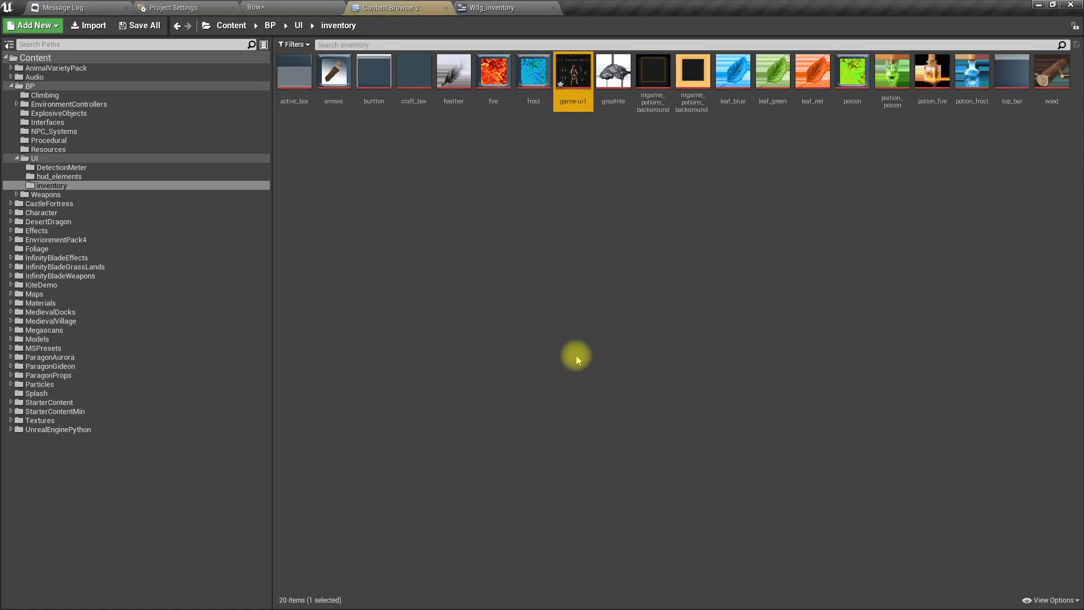
double_click(586, 72)
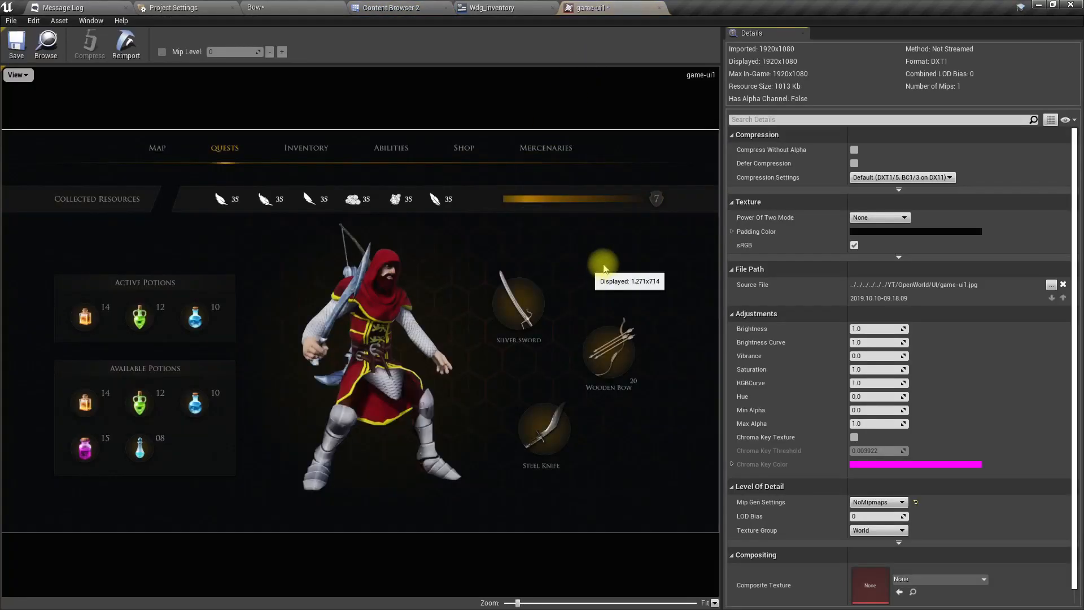
click(659, 8)
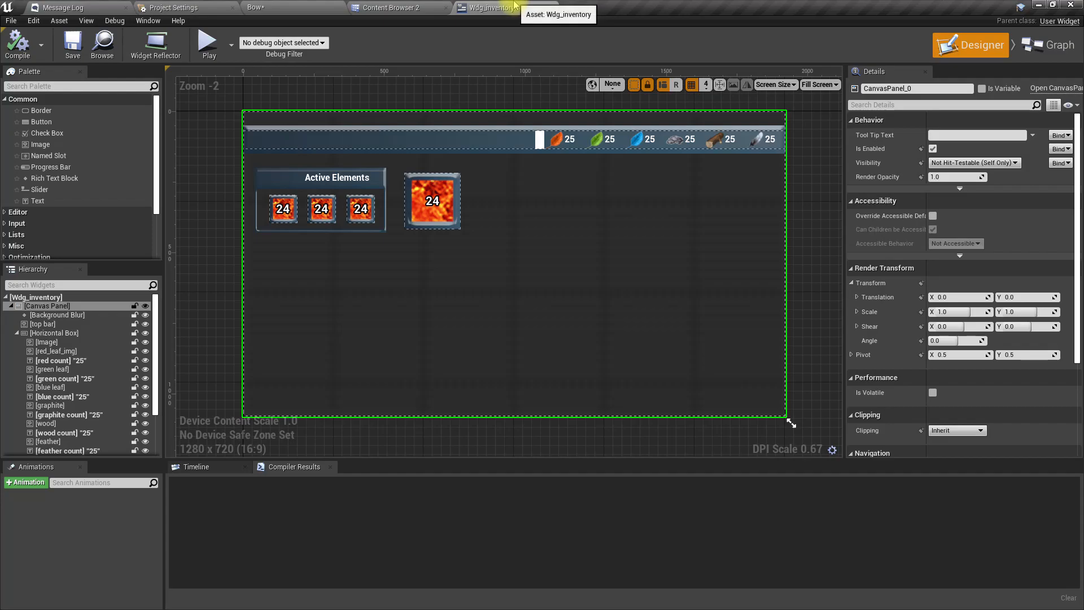
Step: Wrap the inventory widget's root Canvas Panel with a Border and set the panel's slot padding to 0
right_click(59, 307)
mouse_move(84, 402)
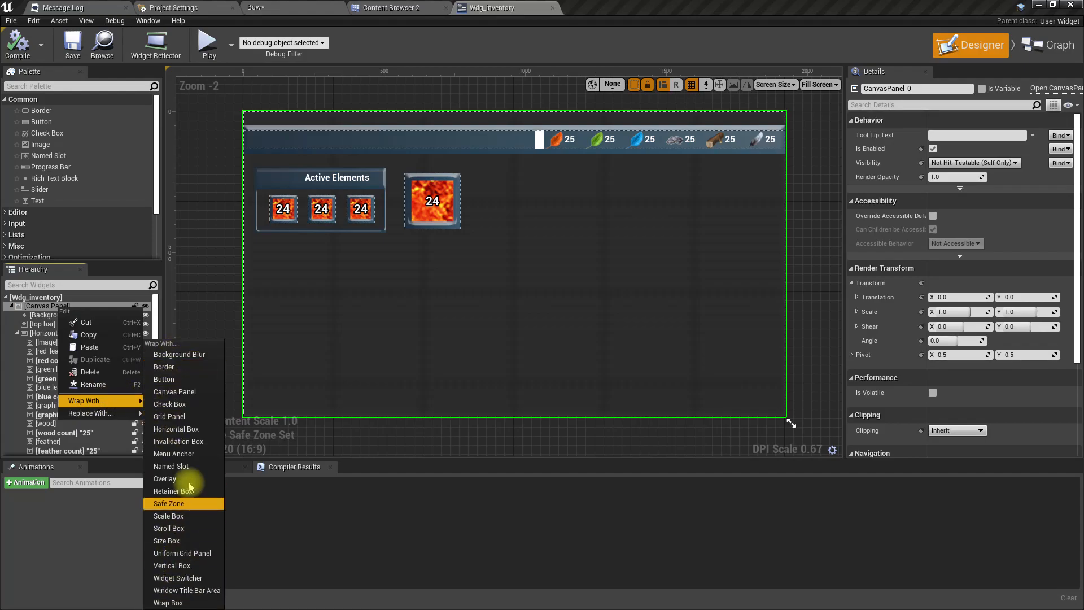
click(180, 370)
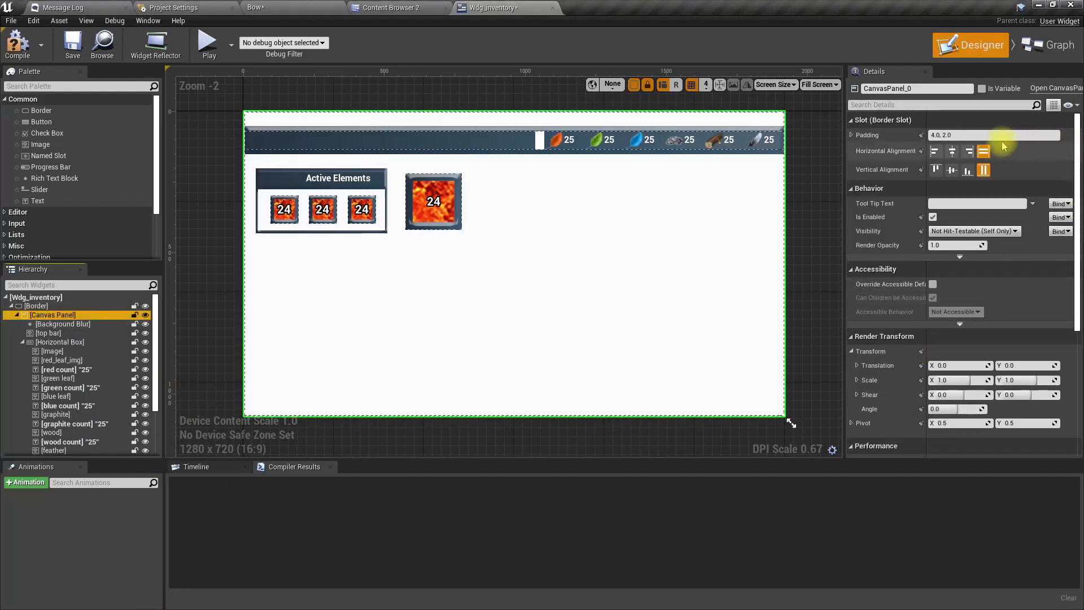
click(996, 136)
text(0)
key(Return)
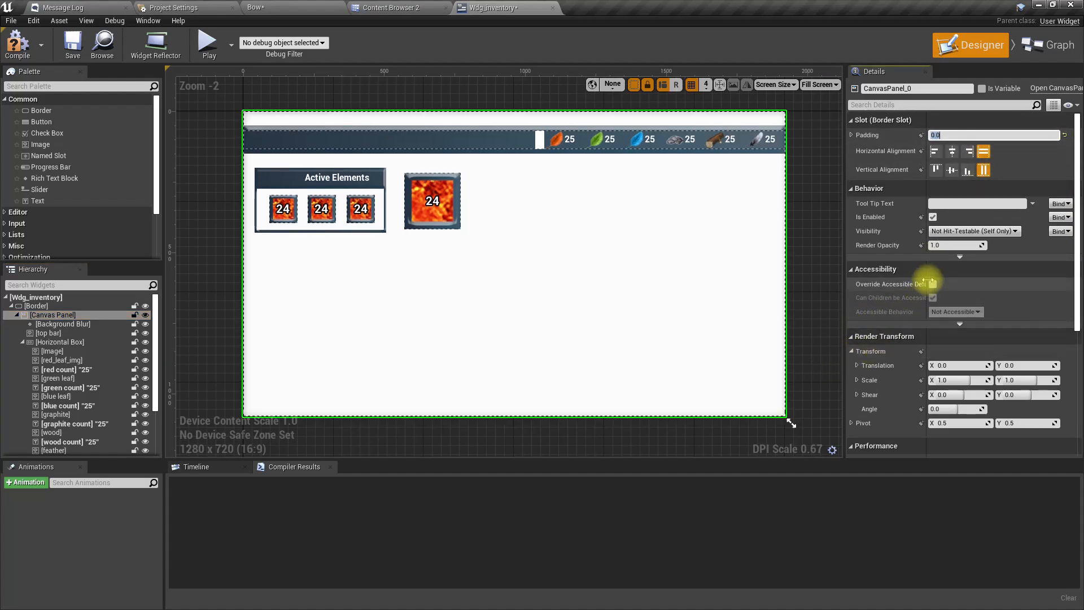
Step: Assign the game-ui1 texture as the root Border's brush image and hide the Background Blur in the designer
scroll(937, 281, down, 5)
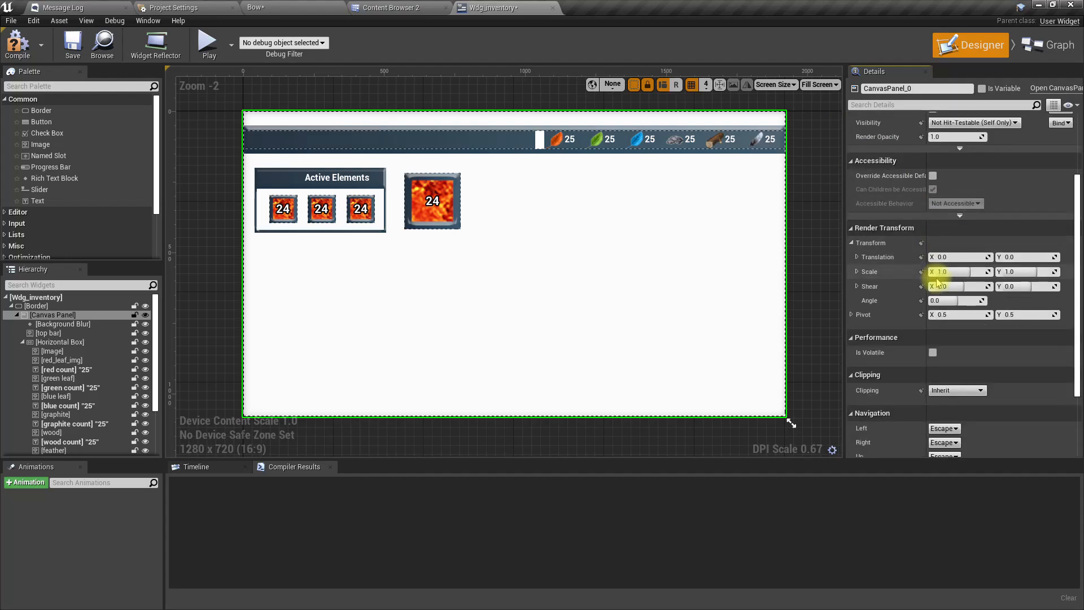
scroll(940, 285, up, 5)
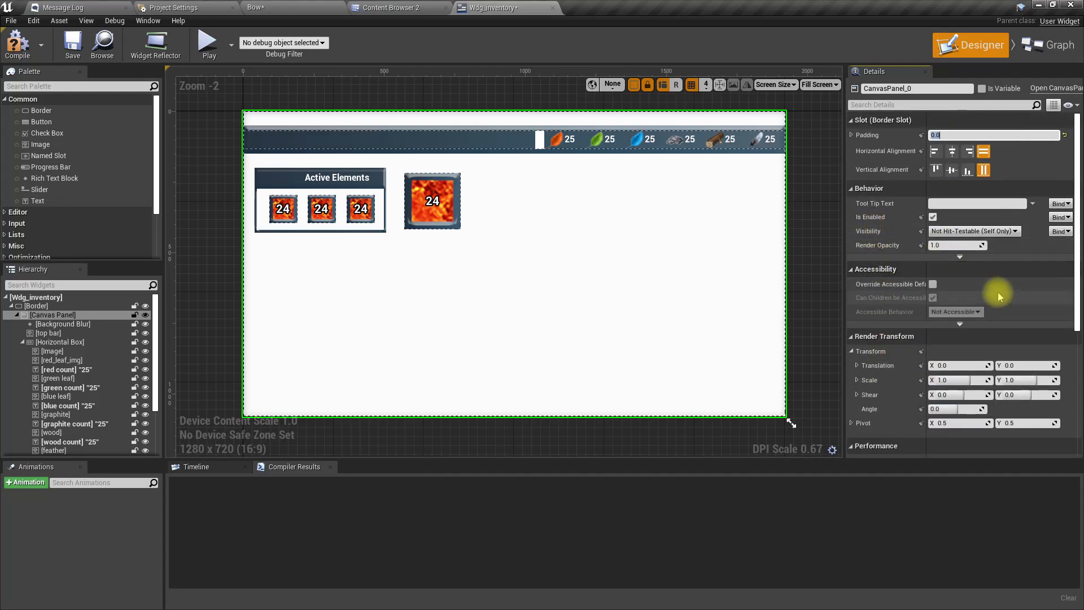
scroll(998, 292, down, 2)
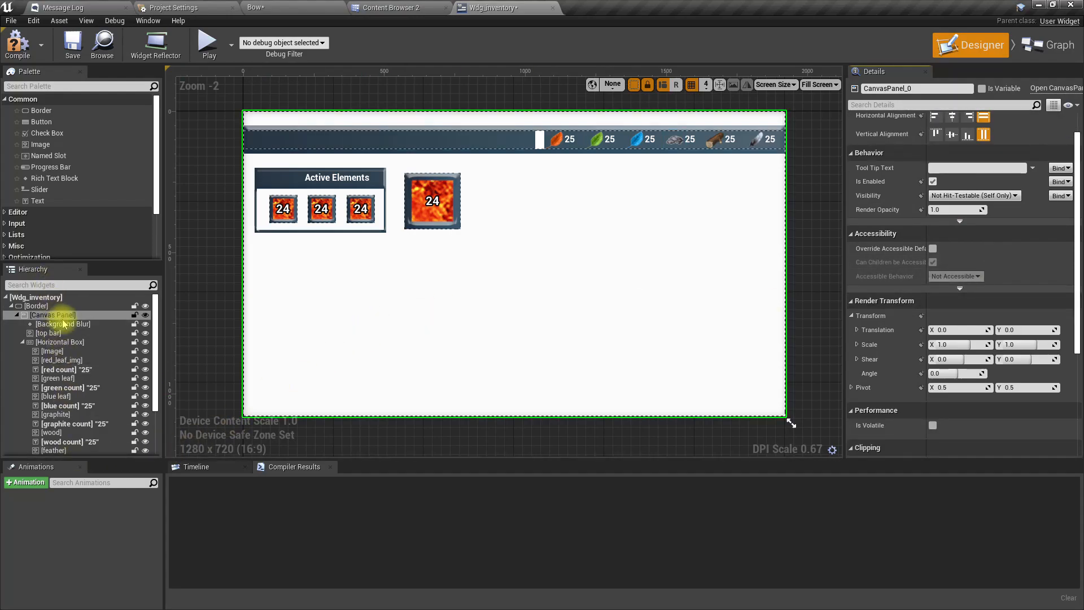
click(41, 305)
scroll(1037, 280, up, 1)
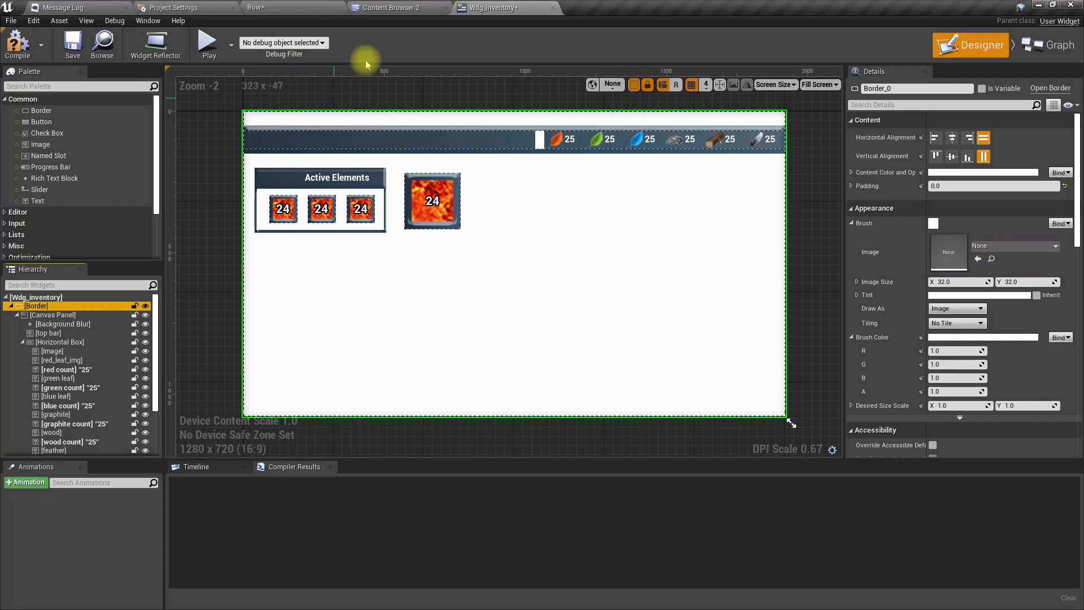
click(389, 7)
mouse_move(574, 75)
mouse_down()
mouse_move(496, 303)
mouse_move(474, 8)
mouse_move(1043, 253)
mouse_up()
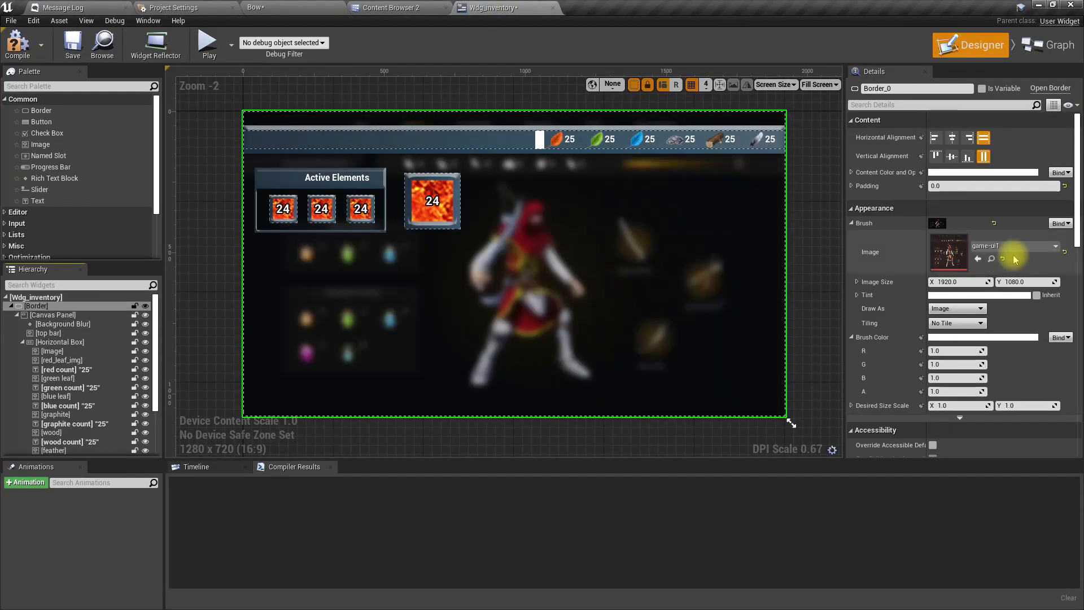
click(144, 326)
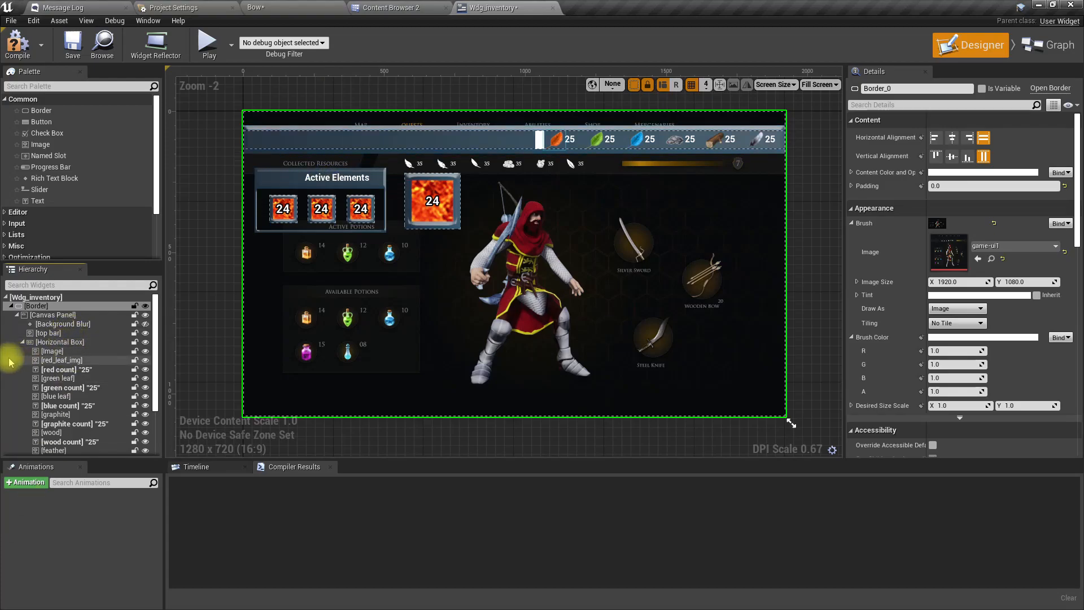
Step: Collapse the Horizontal Box in the hierarchy and identify the widgets that make up the Active Elements group
click(22, 341)
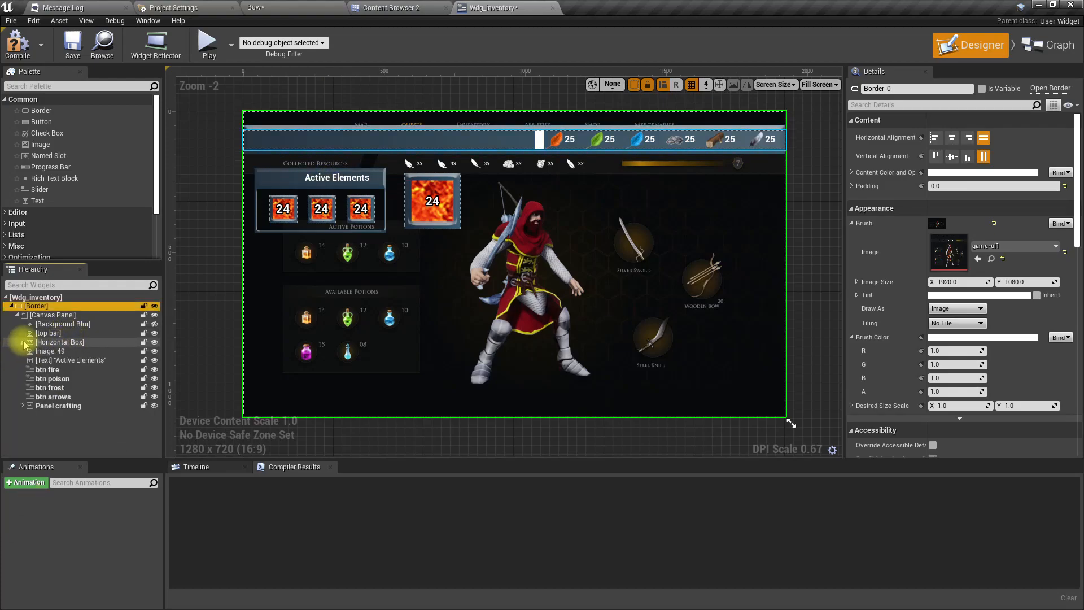
click(64, 360)
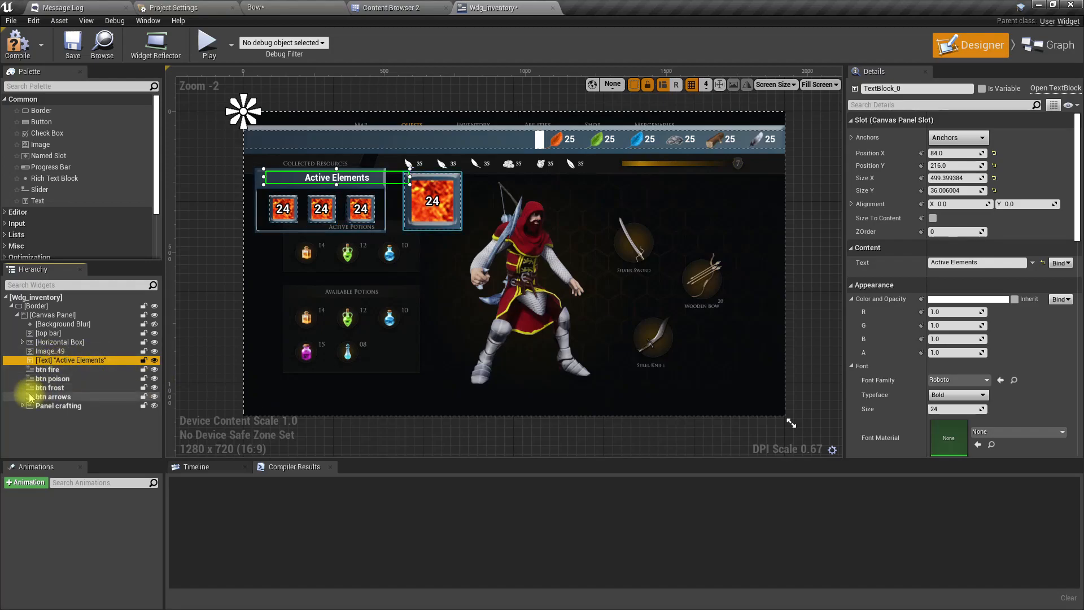
shift+click(65, 398)
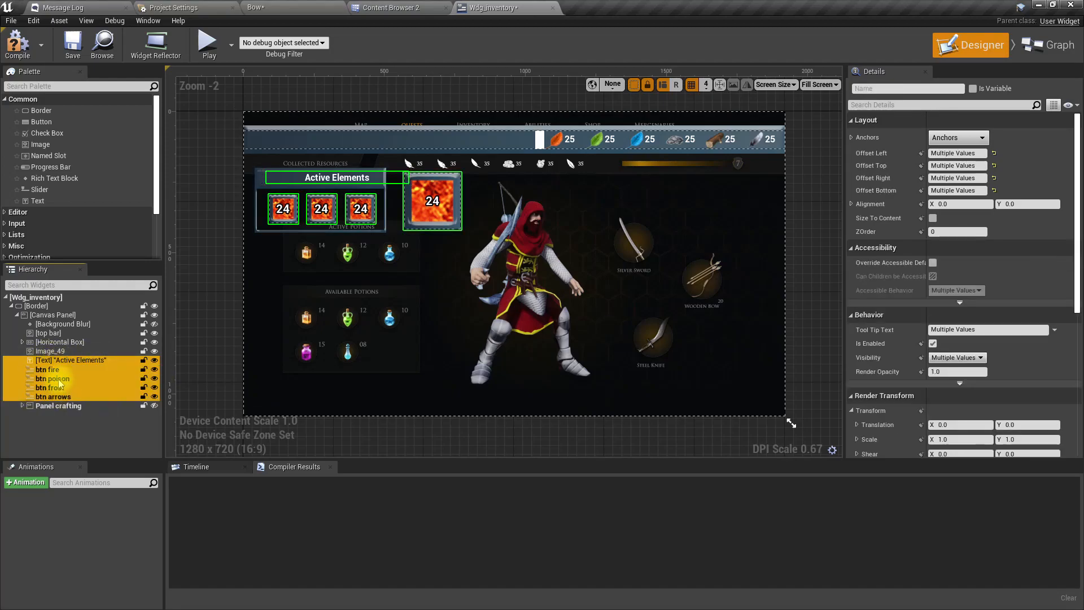
click(155, 360)
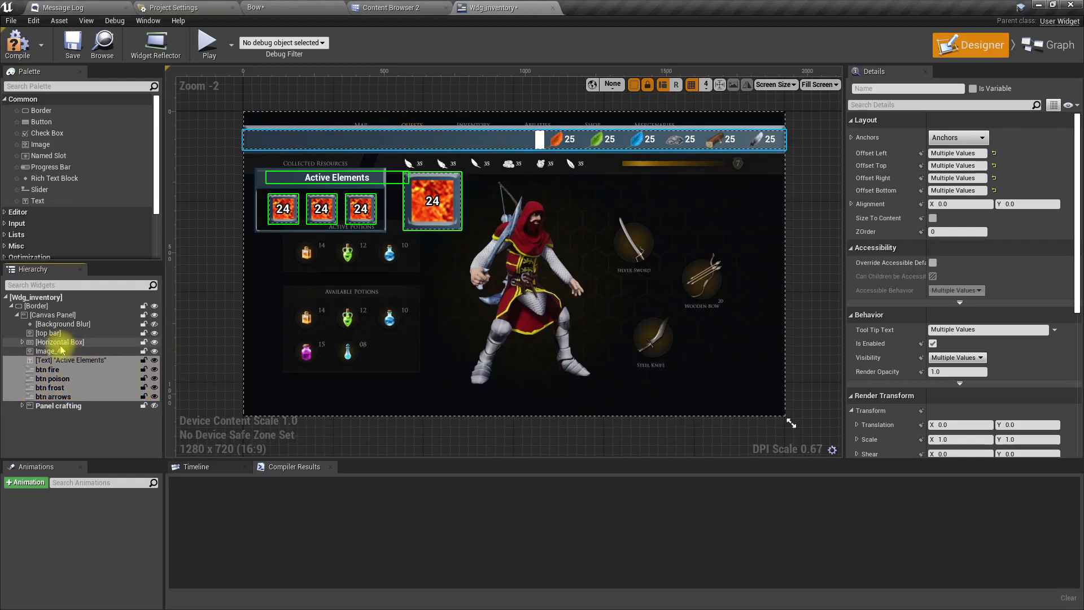
right_click(49, 368)
click(49, 352)
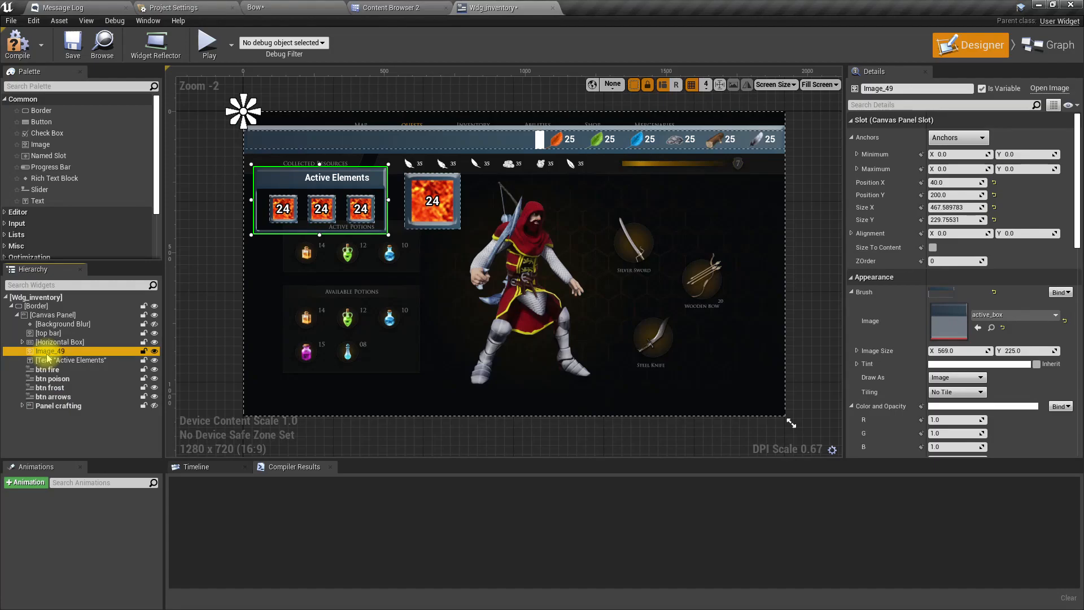
Step: Add a Canvas Panel inside the root Canvas Panel, just above Image_49, and rename it panel_elements
click(47, 314)
click(41, 112)
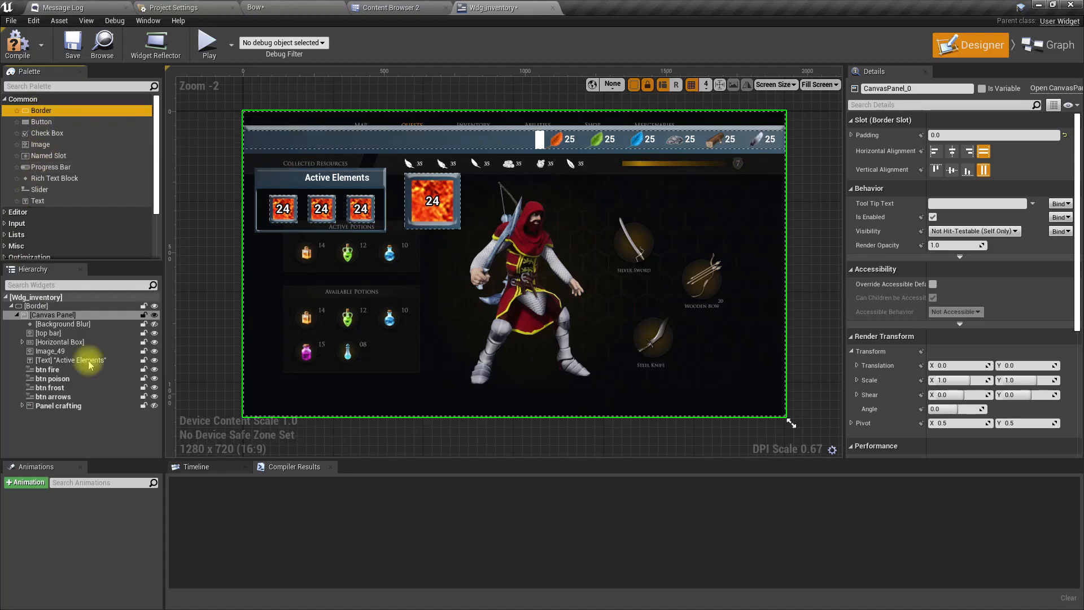
right_click(74, 316)
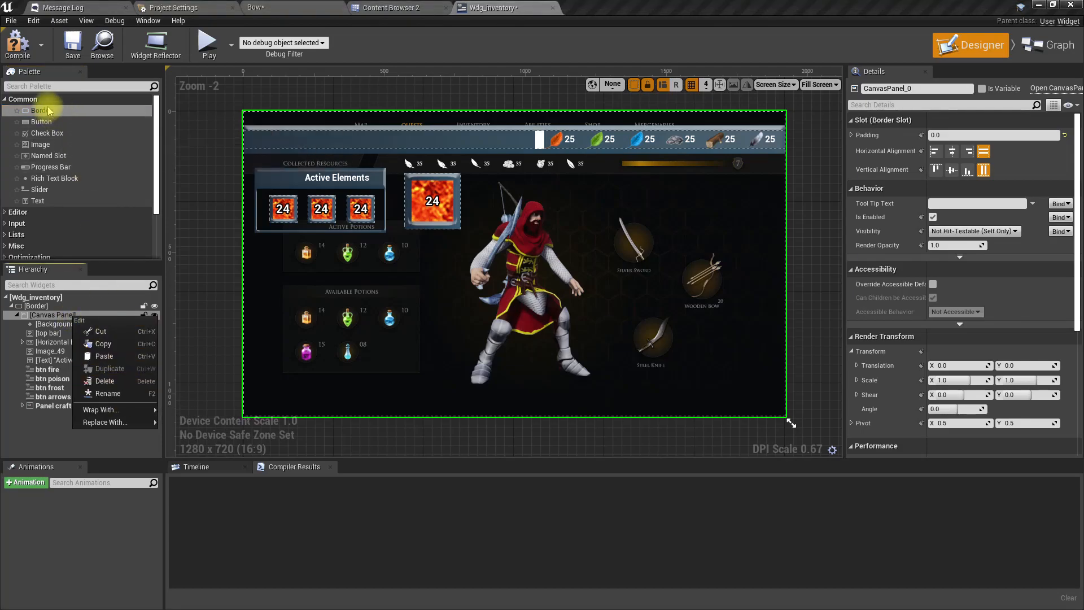
click(41, 87)
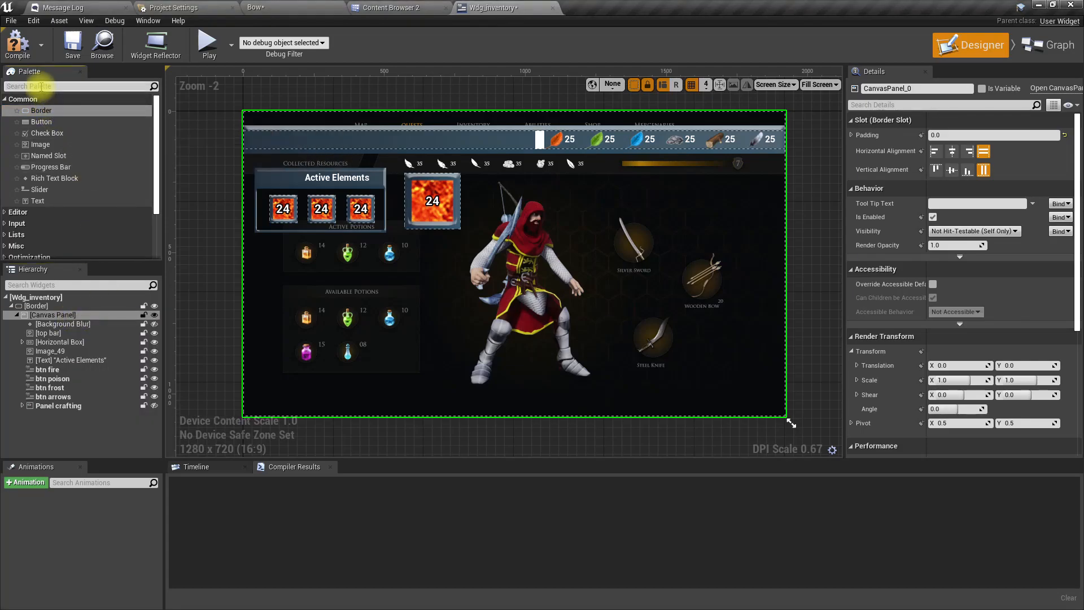
text(panel)
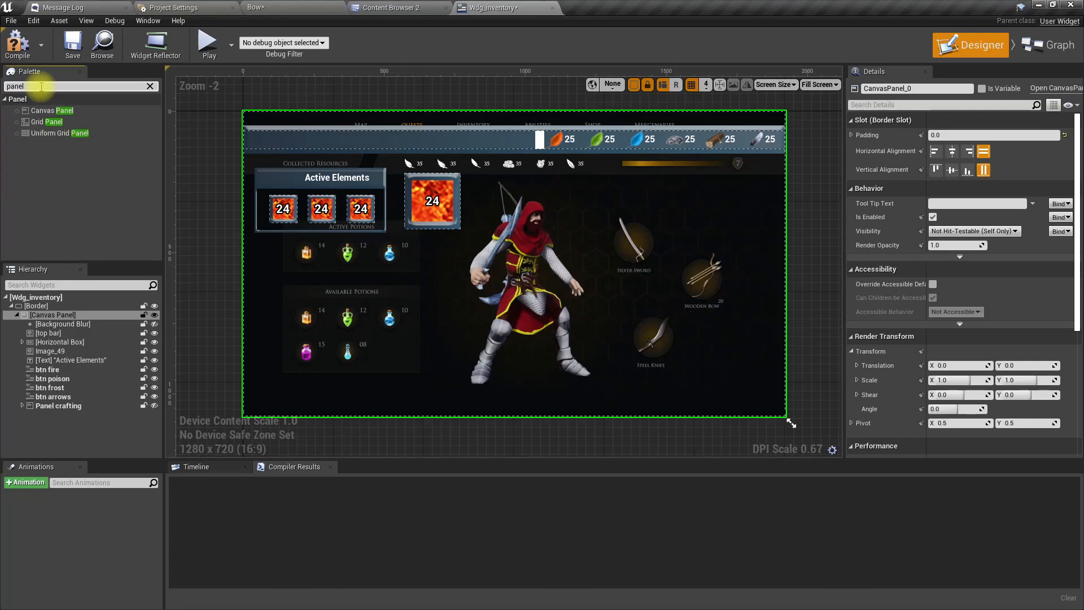
drag(51, 111, 54, 354)
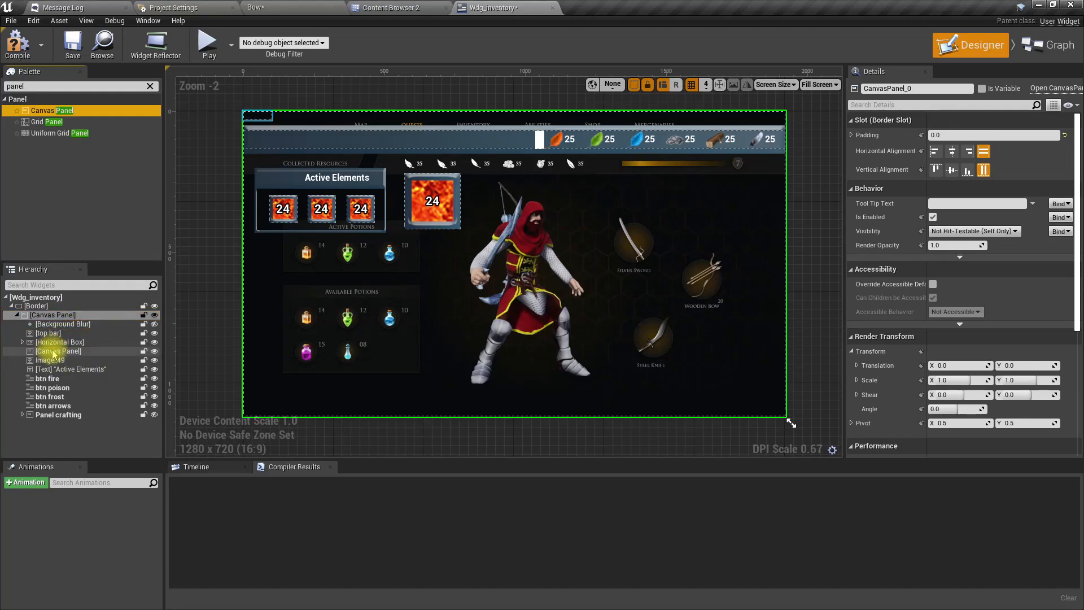
click(55, 352)
click(55, 351)
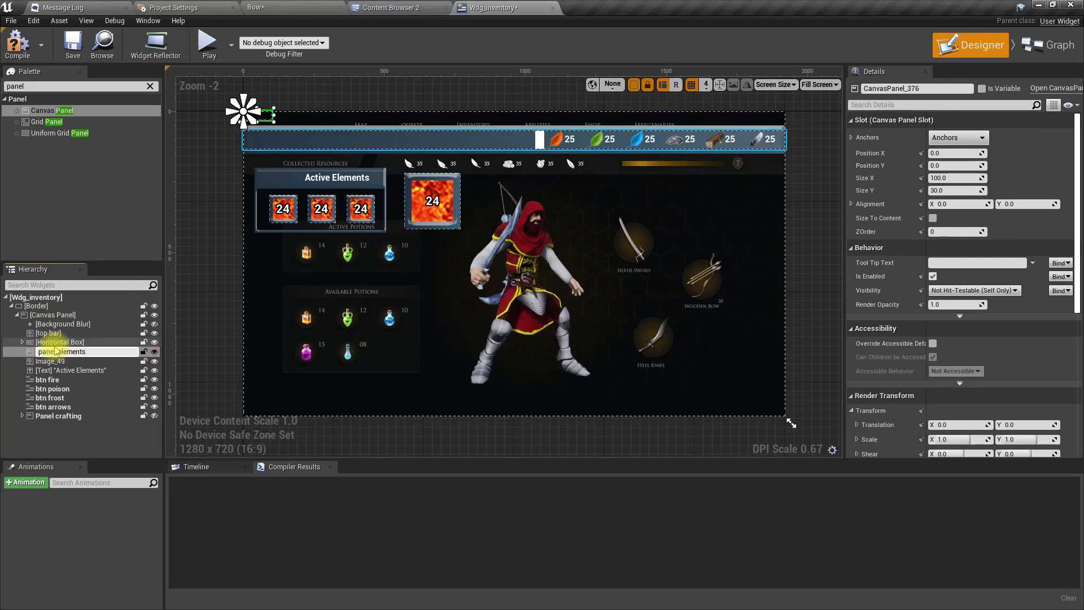
key(Return)
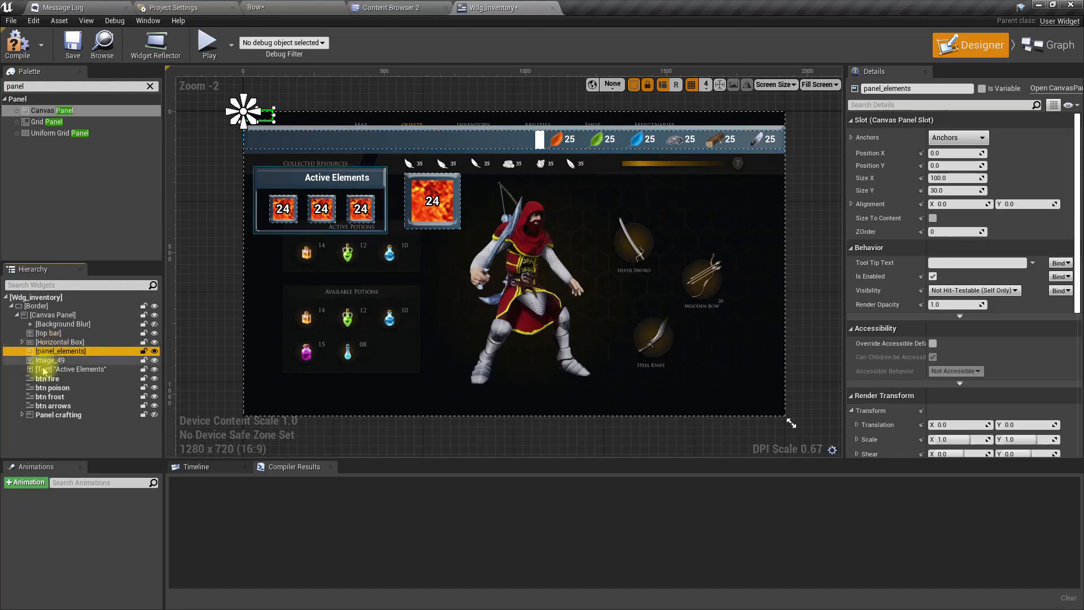
Step: Anchor panel_elements to stretch over the whole canvas and set its right and bottom offsets to 0
click(50, 359)
click(60, 351)
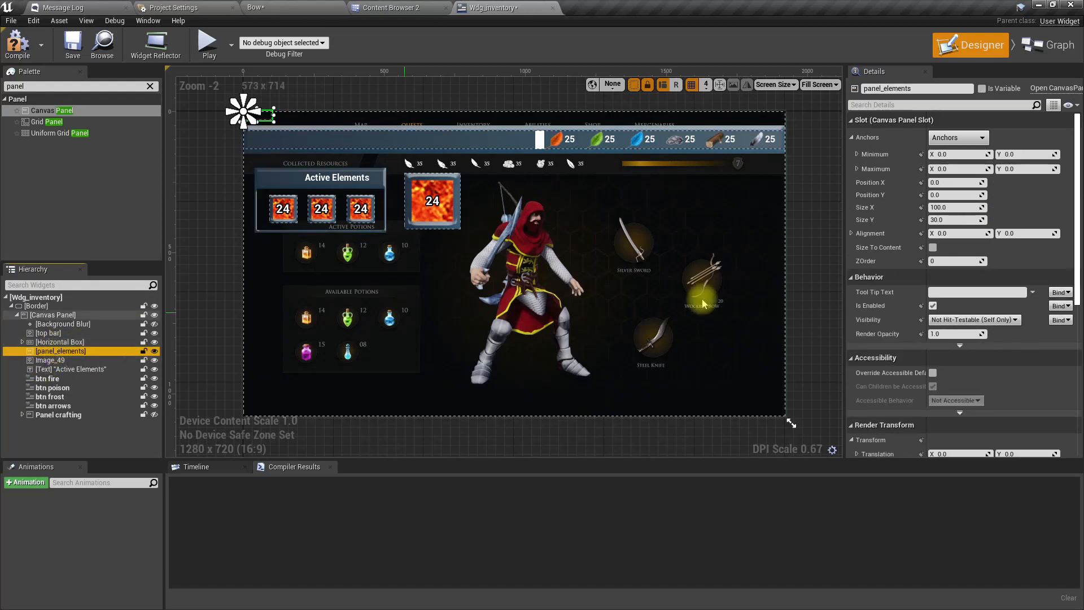
click(948, 138)
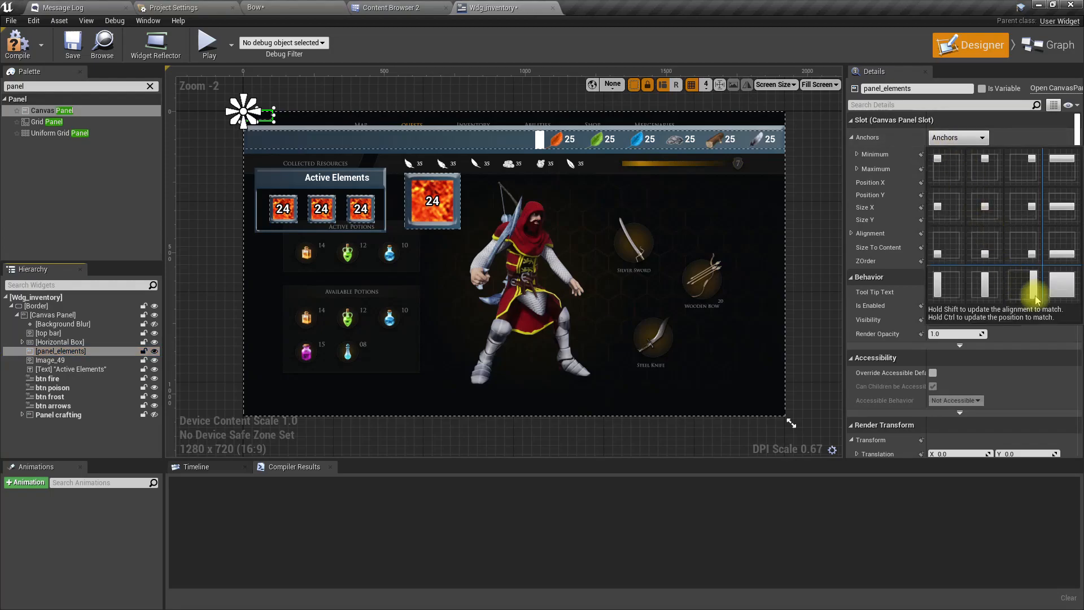
click(1061, 285)
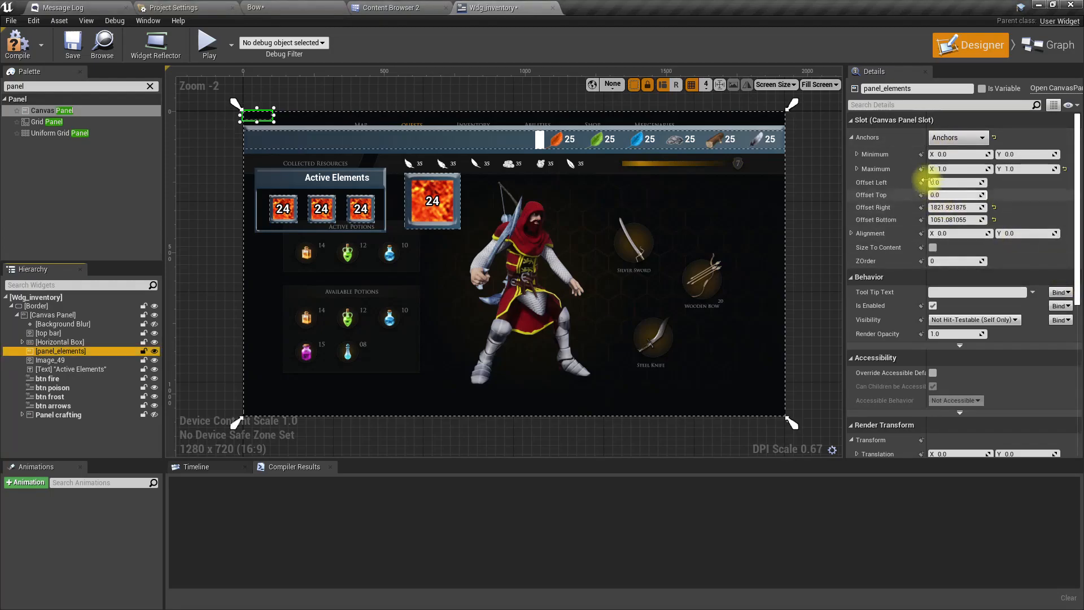
click(968, 214)
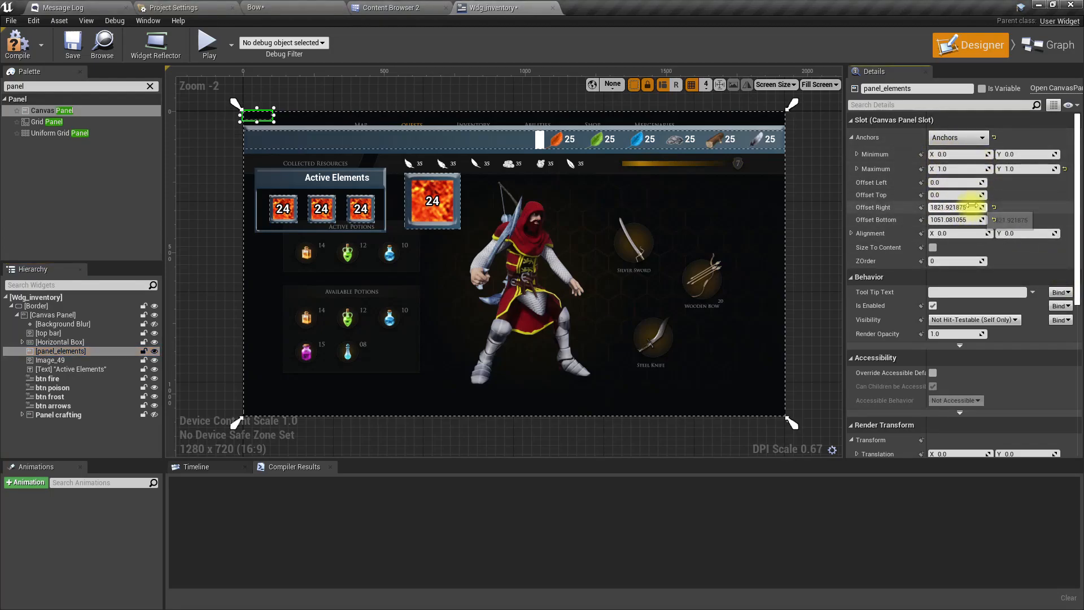
text(0)
key(Tab)
text(0)
key(Tab)
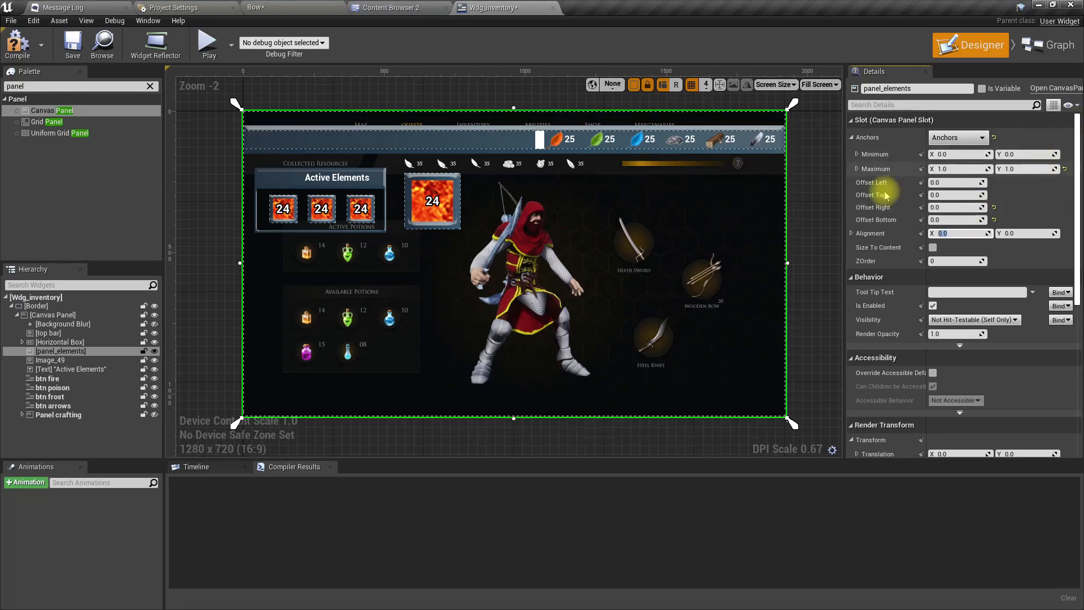
Step: Try to move Image_49, the Active Elements text and the four element buttons into panel_elements, and check by toggling the panel's designer visibility
click(71, 360)
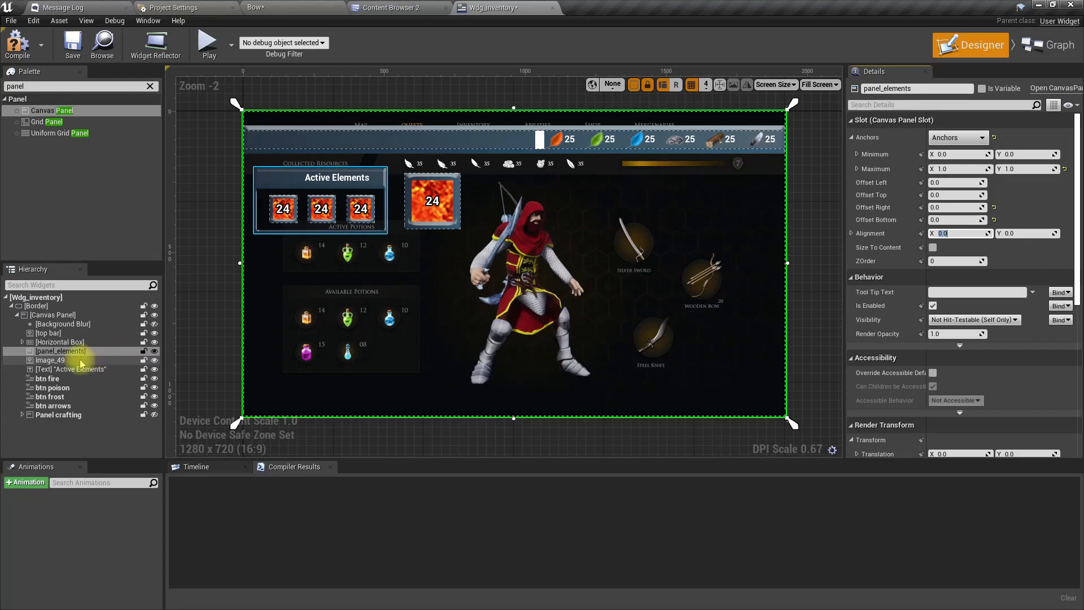
shift+click(58, 406)
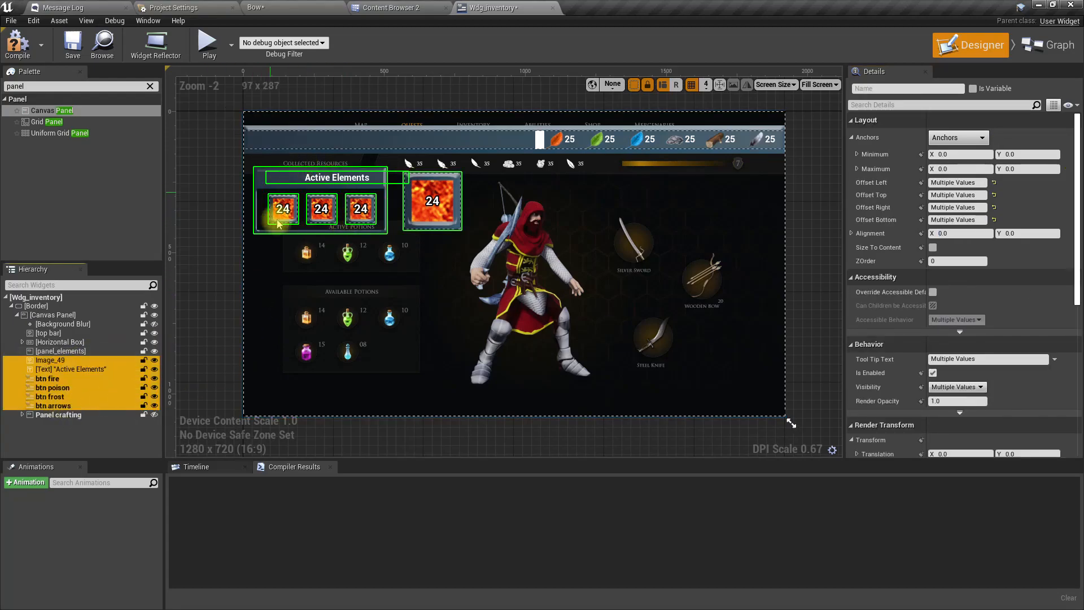
drag(51, 367, 61, 351)
click(154, 351)
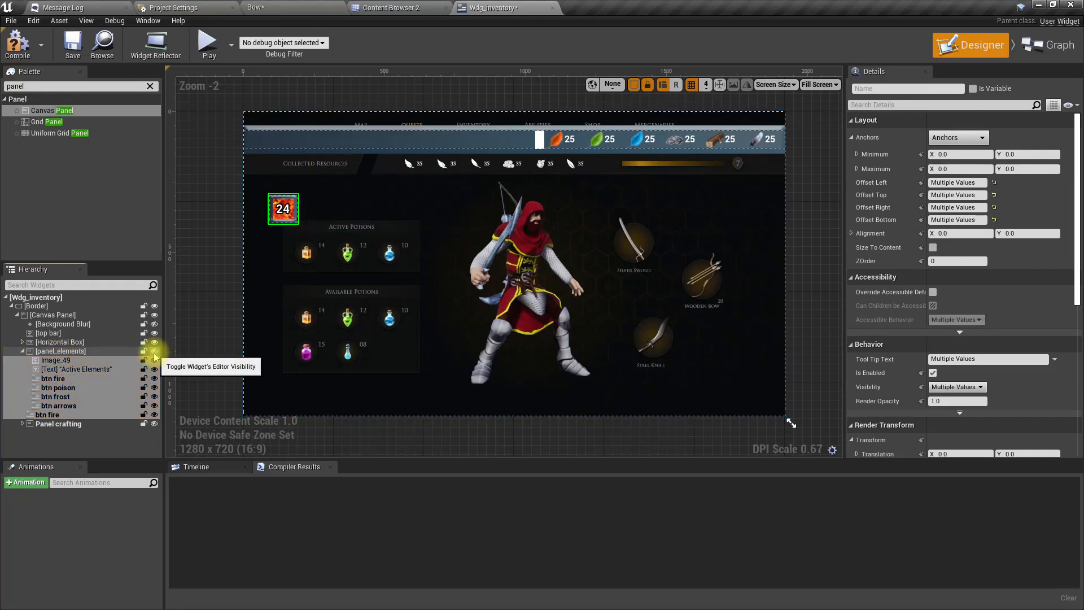
click(154, 351)
Step: Try to move the leftover btn fire into panel_elements, and undo the moves back to the ungrouped hierarchy
mouse_move(85, 415)
mouse_down()
mouse_move(49, 415)
mouse_move(78, 415)
mouse_up()
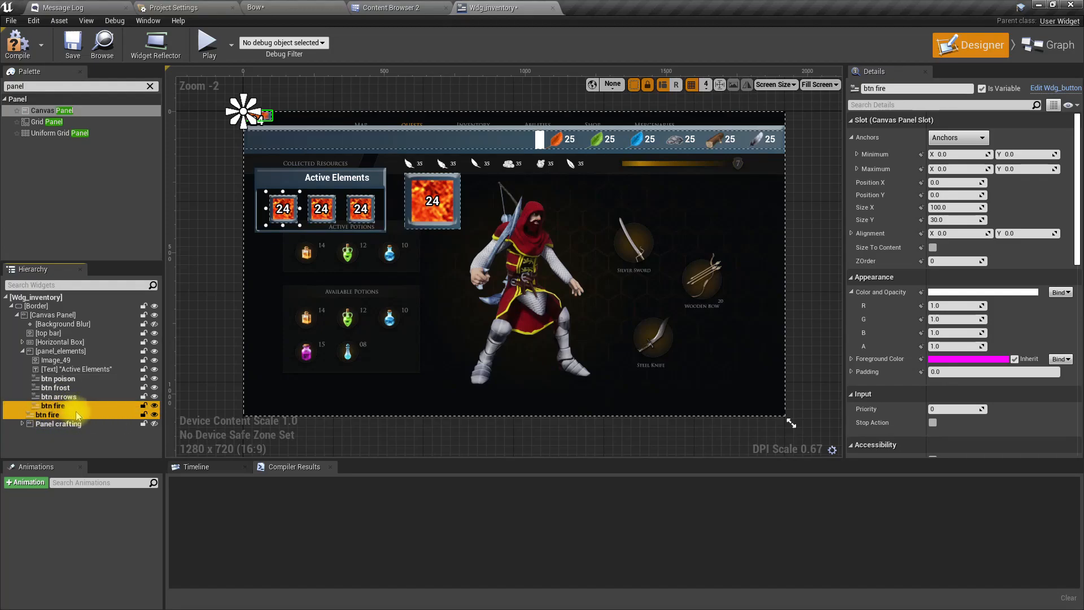
key(ctrl+z)
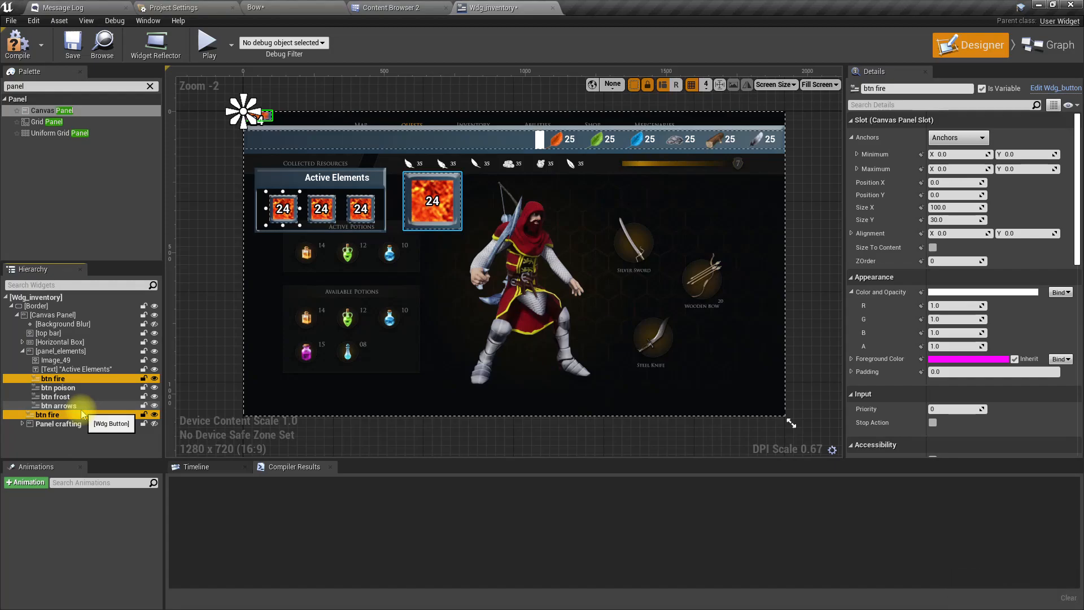
click(83, 415)
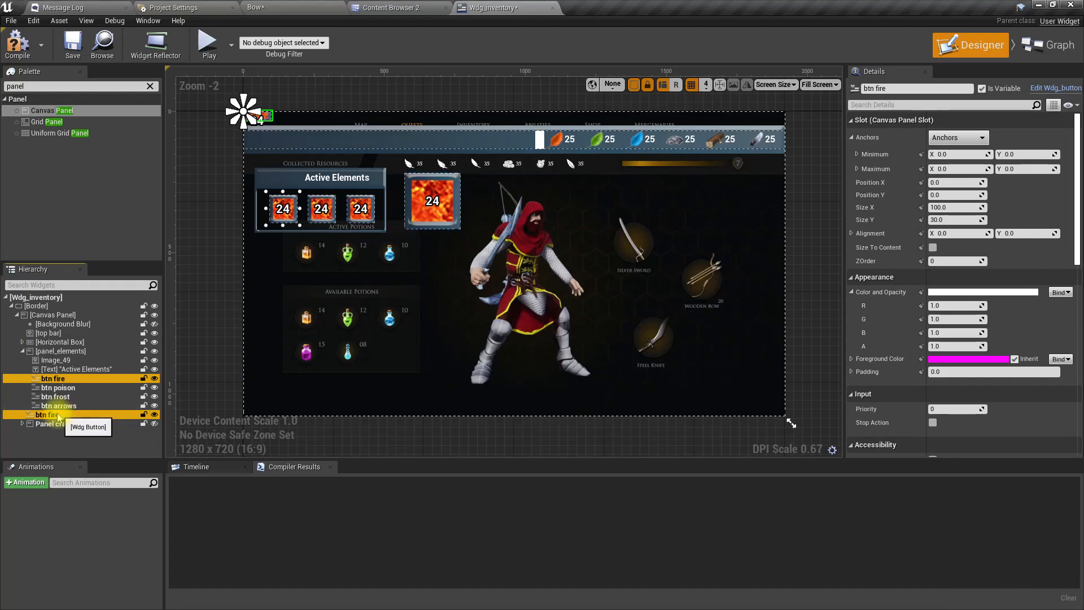
click(154, 415)
click(154, 416)
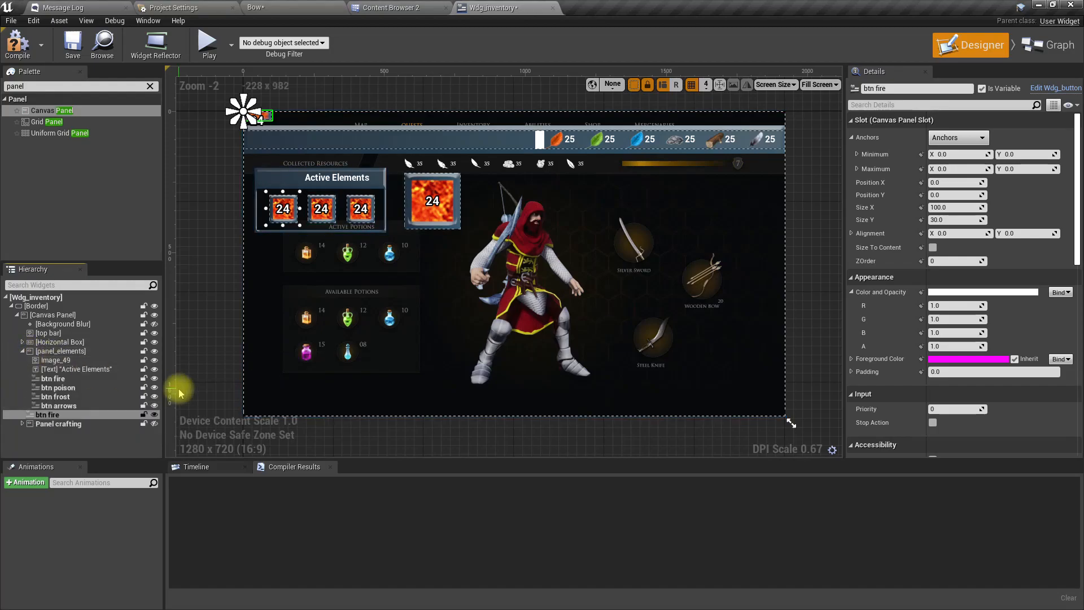
key(ctrl+z)
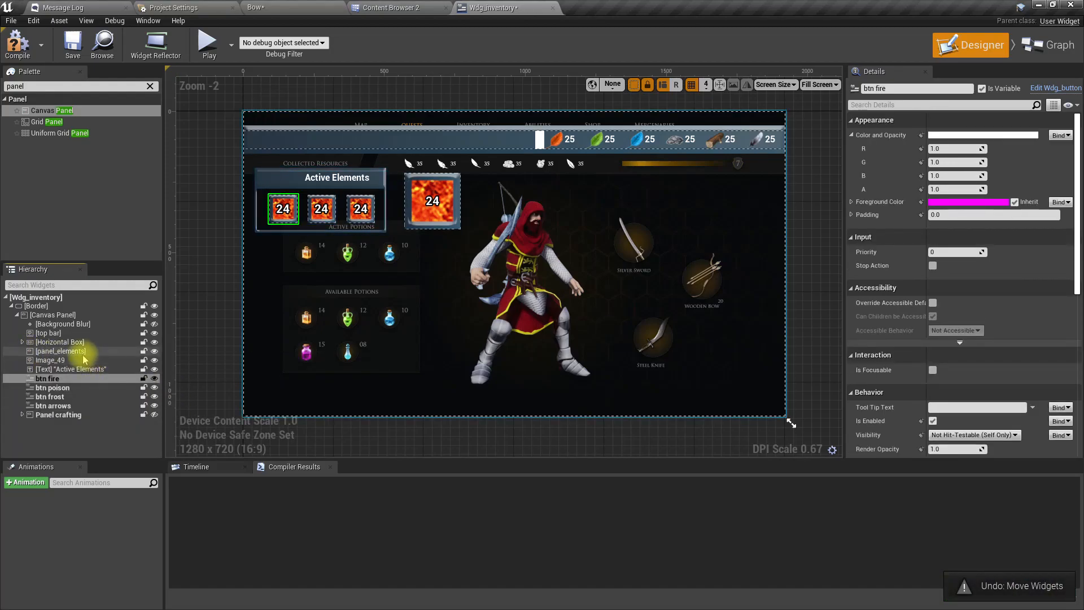
Step: Try again to move Image_49, the Active Elements text and the element buttons into panel_elements together, and undo the move
shift+click(69, 406)
drag(46, 362, 64, 351)
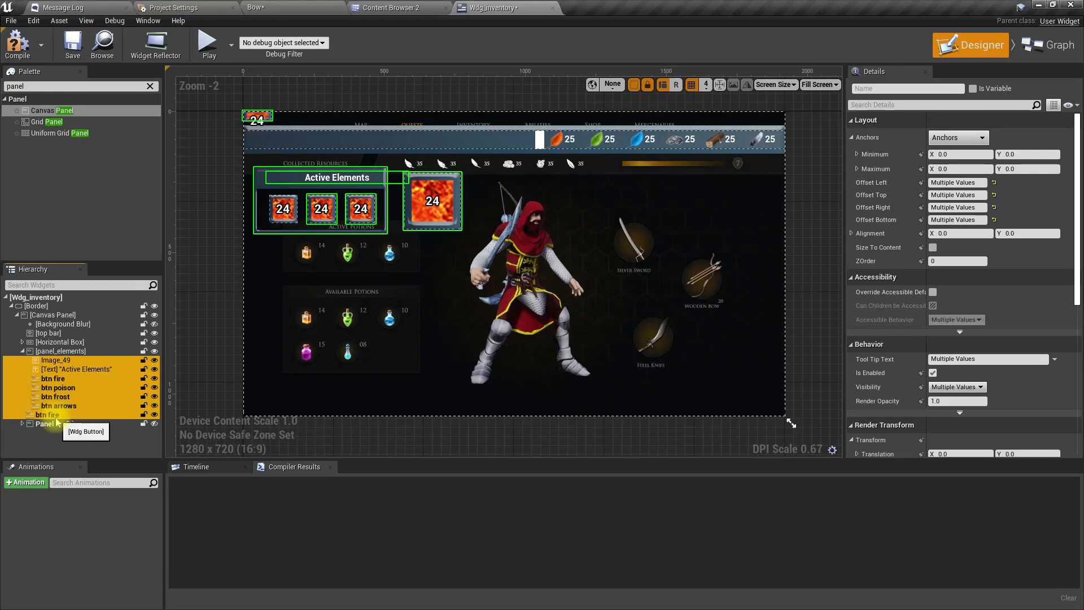
click(78, 416)
drag(83, 420, 145, 349)
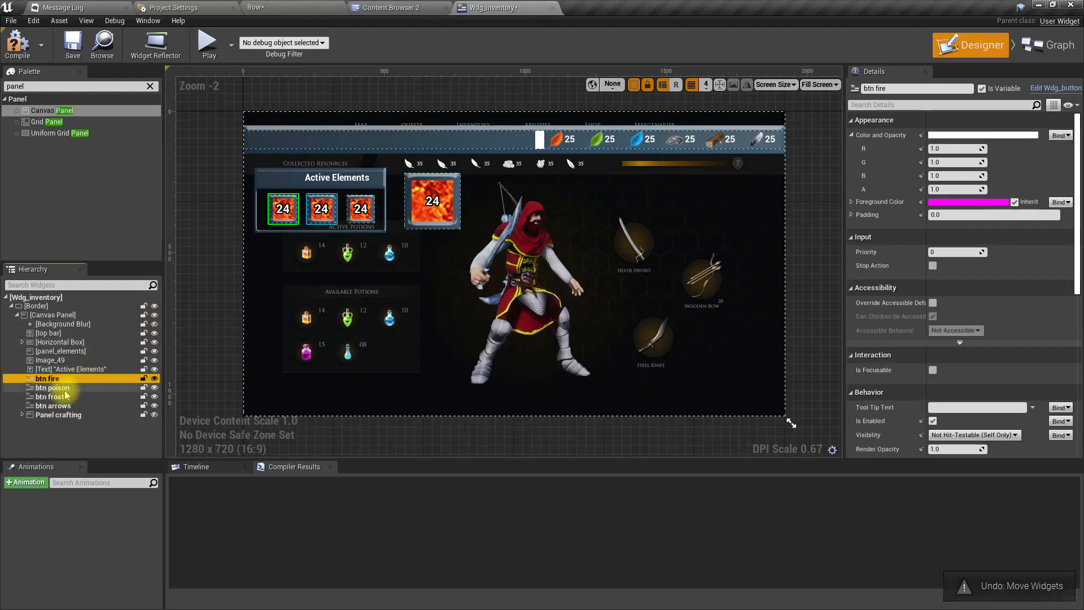
Step: Move Image_49, the Active Elements text and the poison, frost and arrows buttons into panel_elements
click(50, 360)
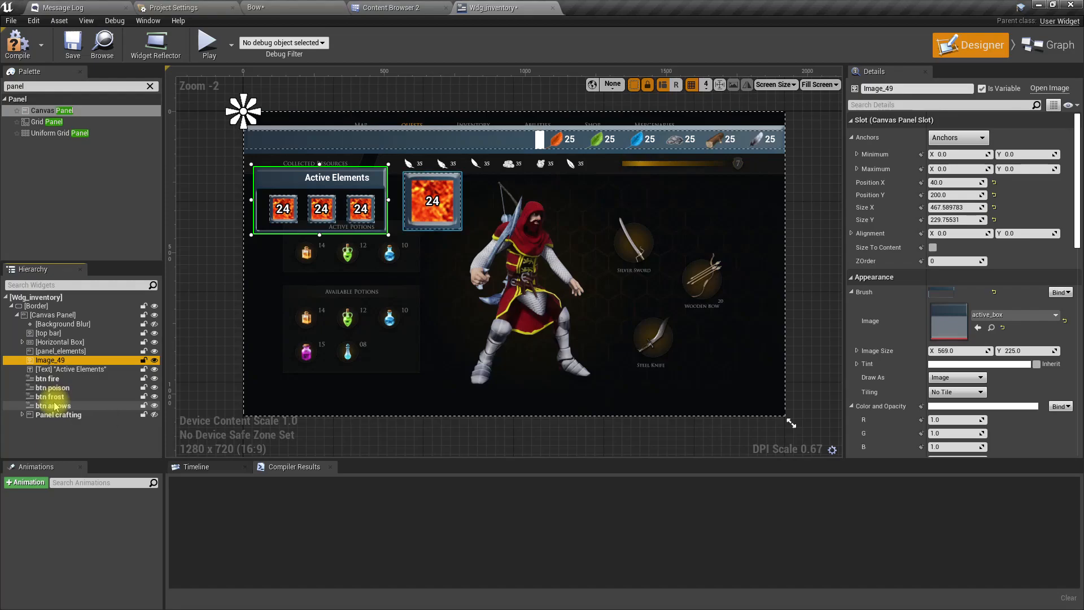
shift+click(57, 406)
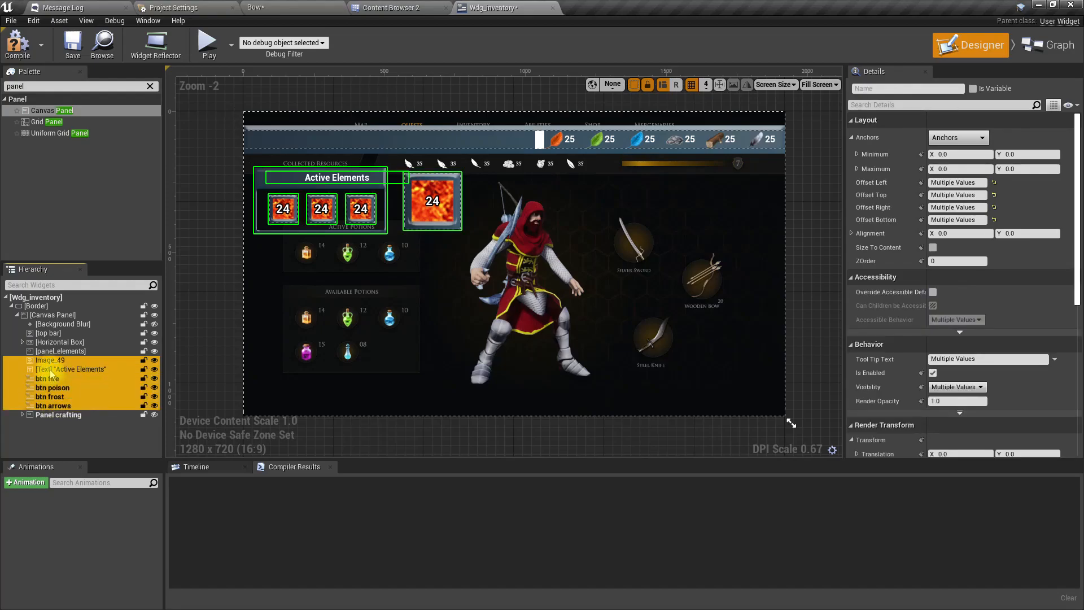
drag(50, 378, 60, 356)
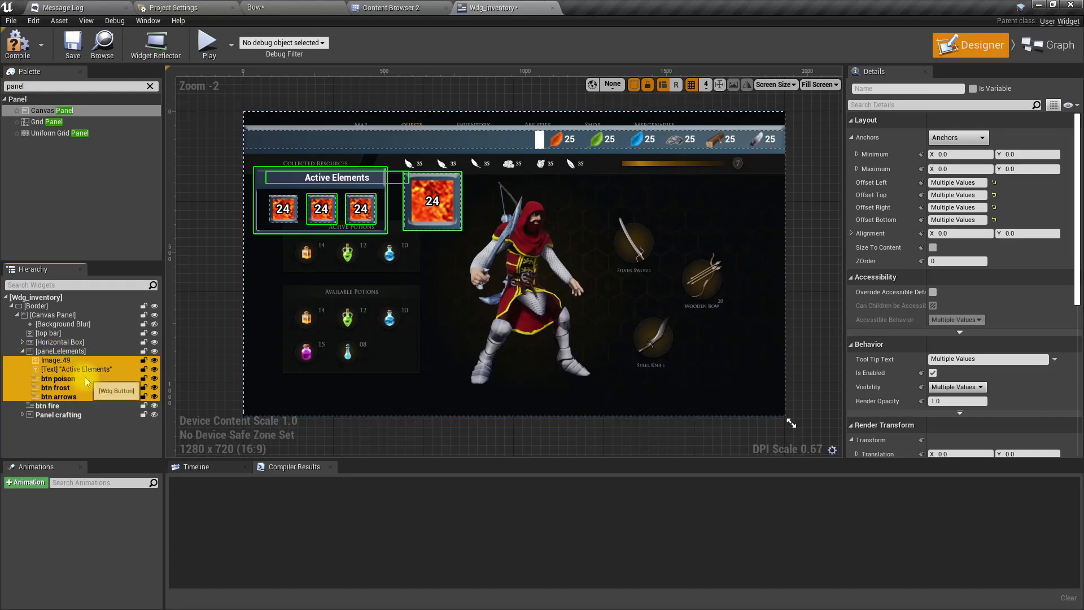
Step: Try to move btn fire into panel_elements on its own, and undo the move
click(48, 405)
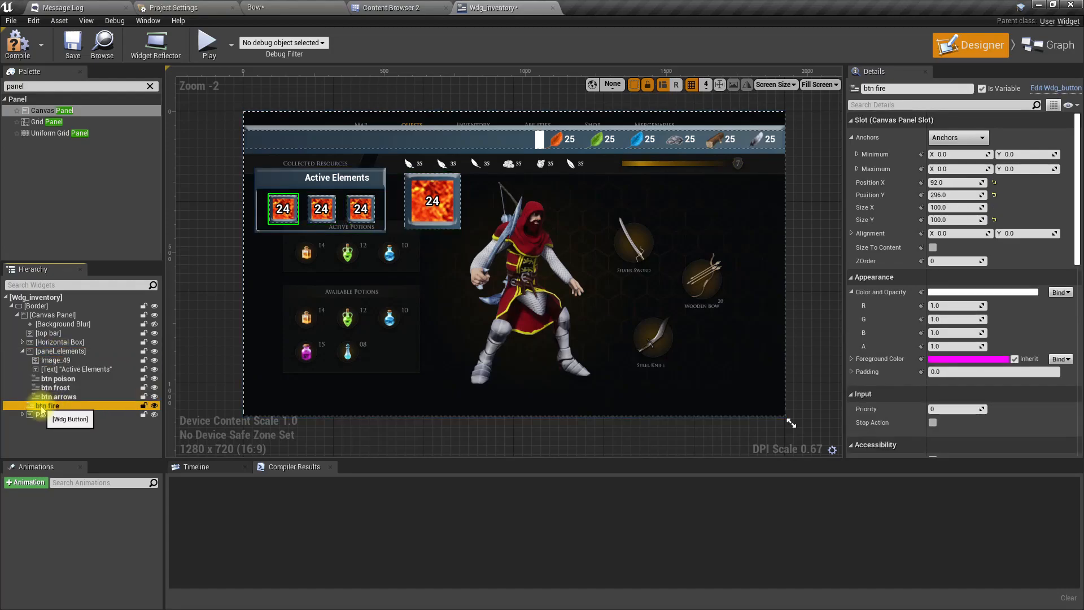
key(ctrl+d)
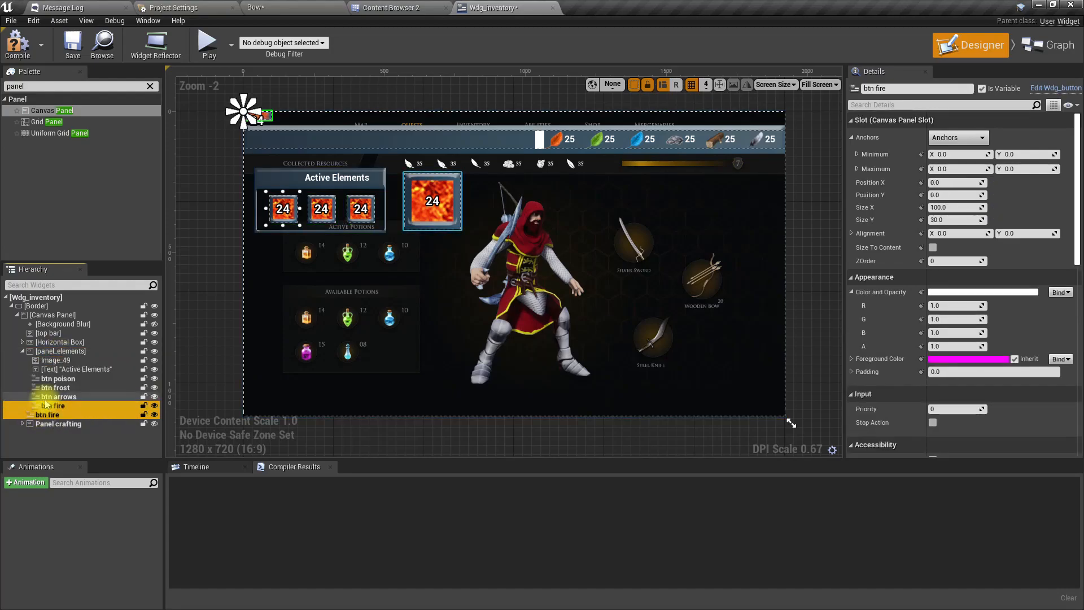
key(ctrl+z)
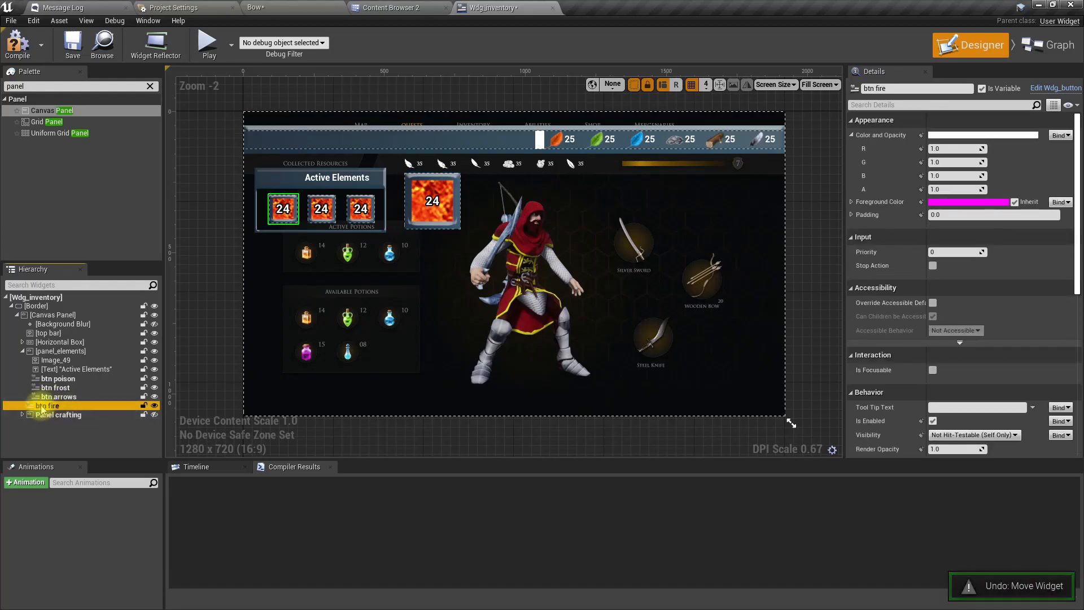
Step: Move btn fire into panel_elements below btn arrows and select the entry inside the panel
drag(47, 414, 58, 353)
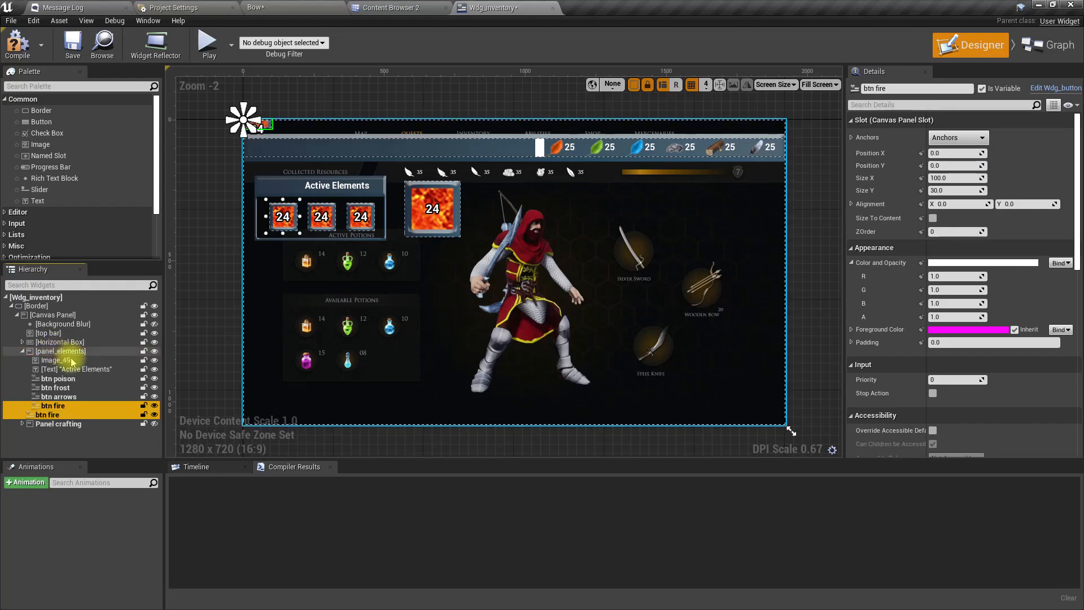
click(53, 405)
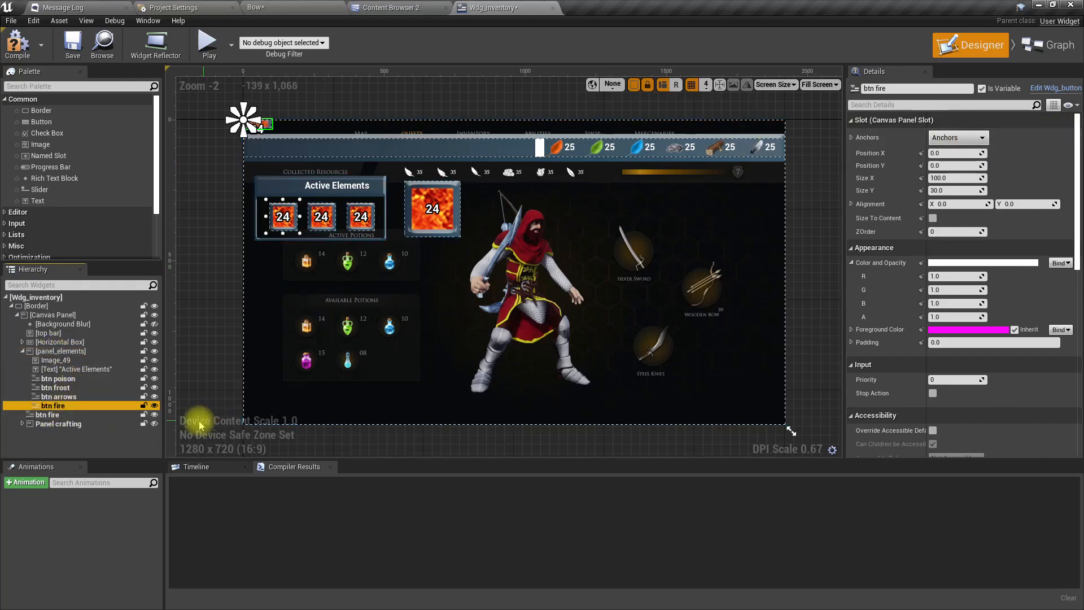
Step: Try to delete the leftover btn fire entry outside panel_elements, and undo the removal
click(47, 415)
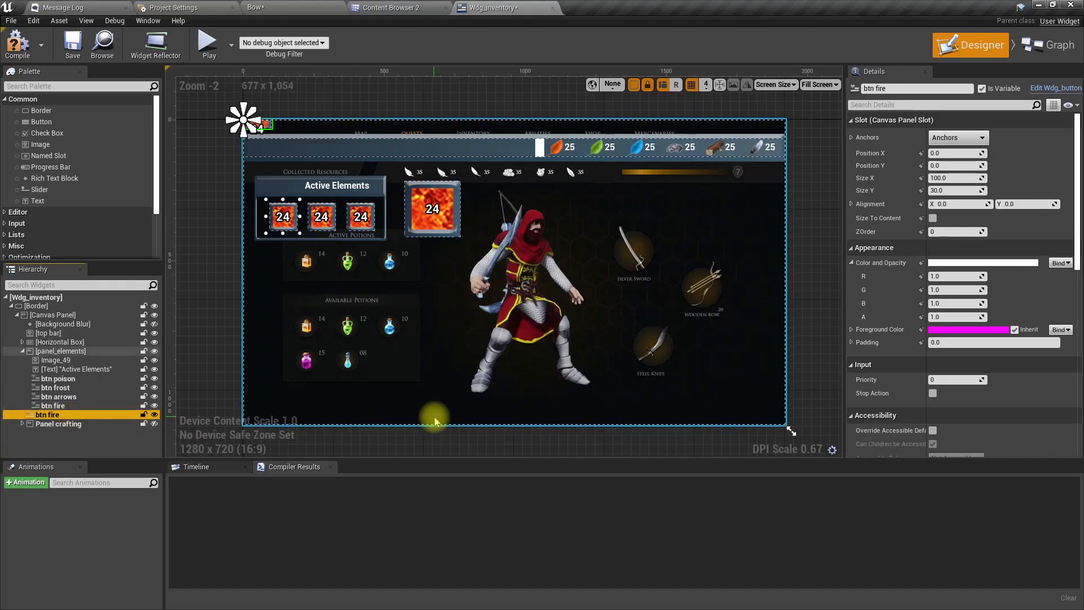
key(ctrl+z)
key(ctrl+z)
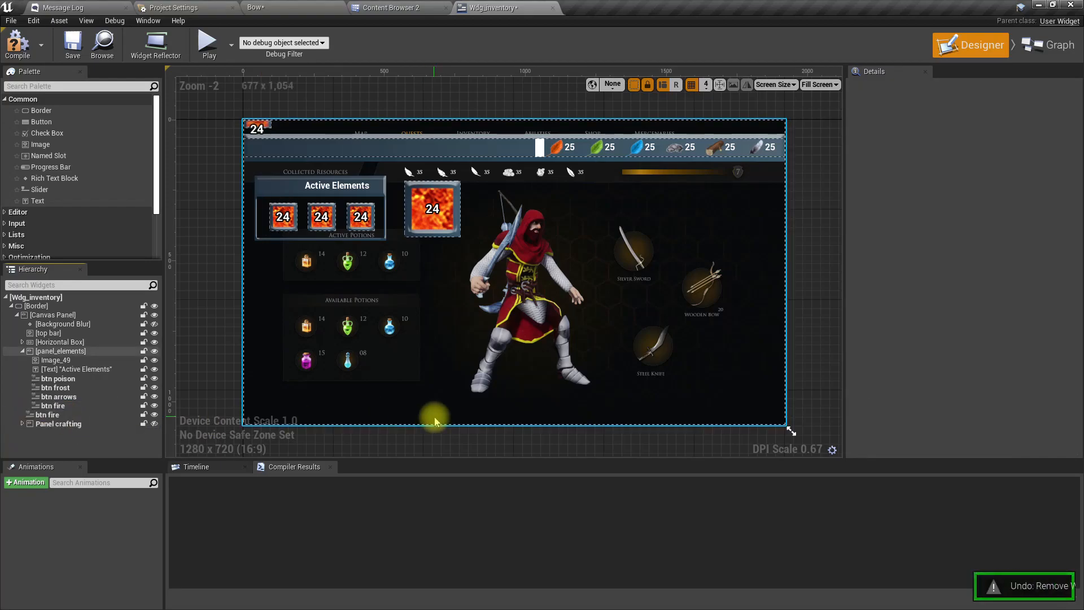
click(79, 415)
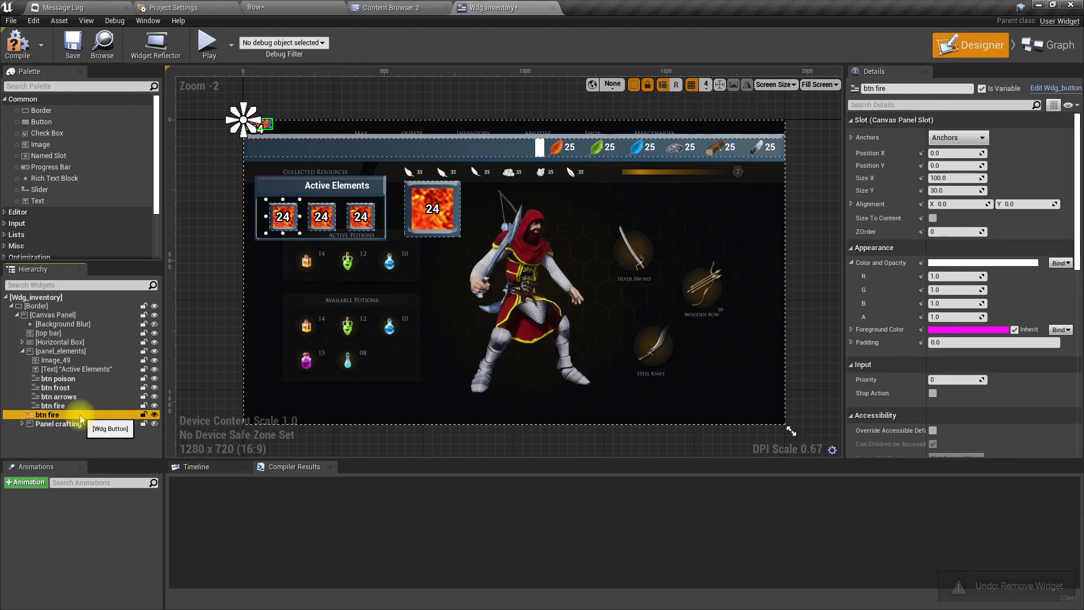
Step: Compile and save the Wdg_inventory widget and locate it in the UI folder of the content browser
click(16, 46)
click(70, 45)
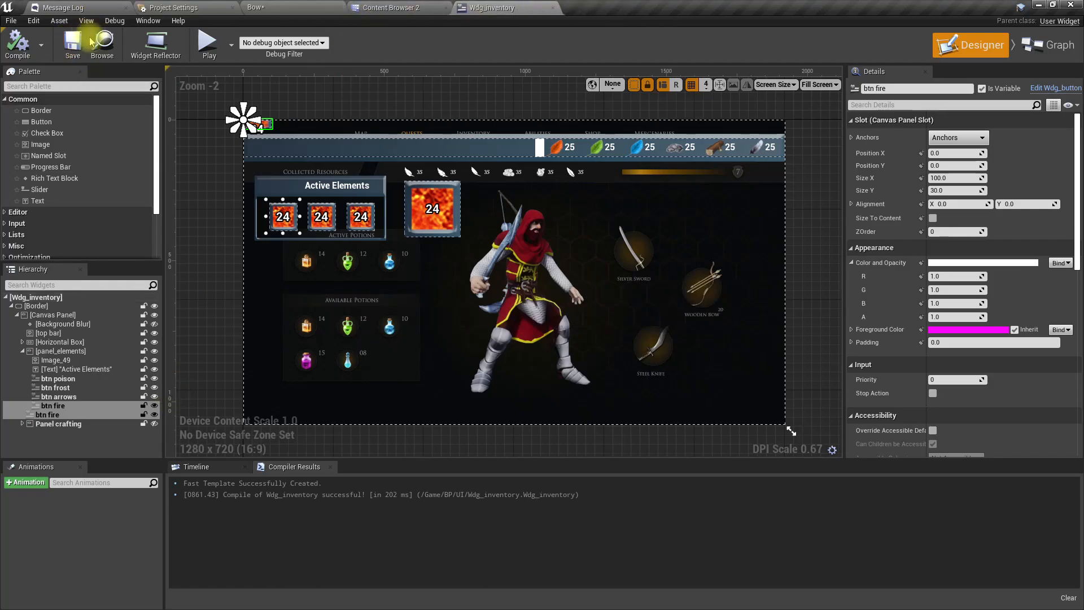
click(95, 42)
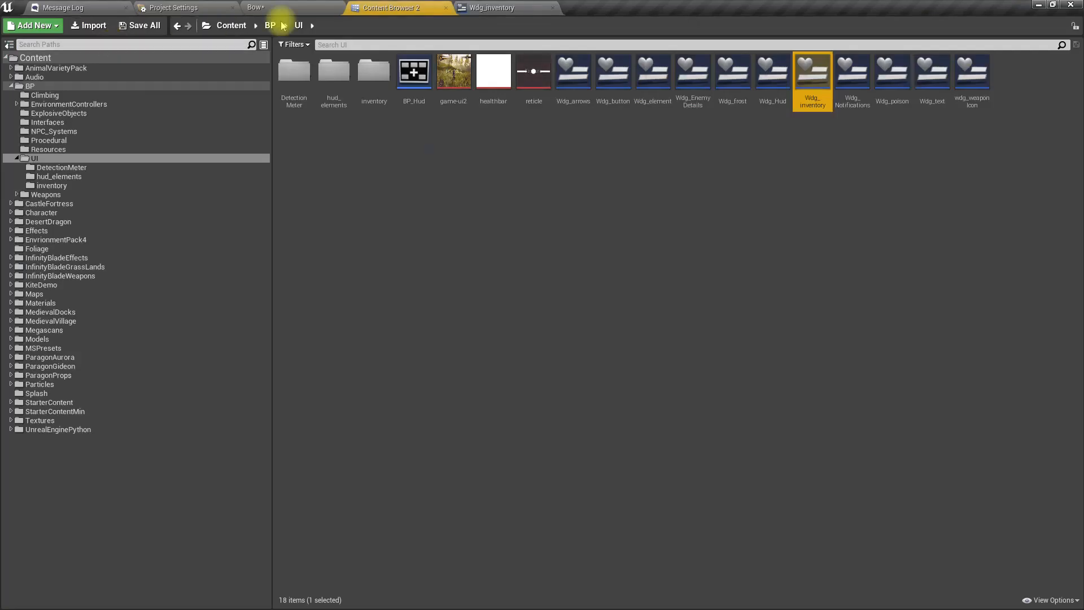
Step: Close and reopen the Wdg_inventory widget, and send the crash report and restart the editor
click(554, 8)
double_click(812, 79)
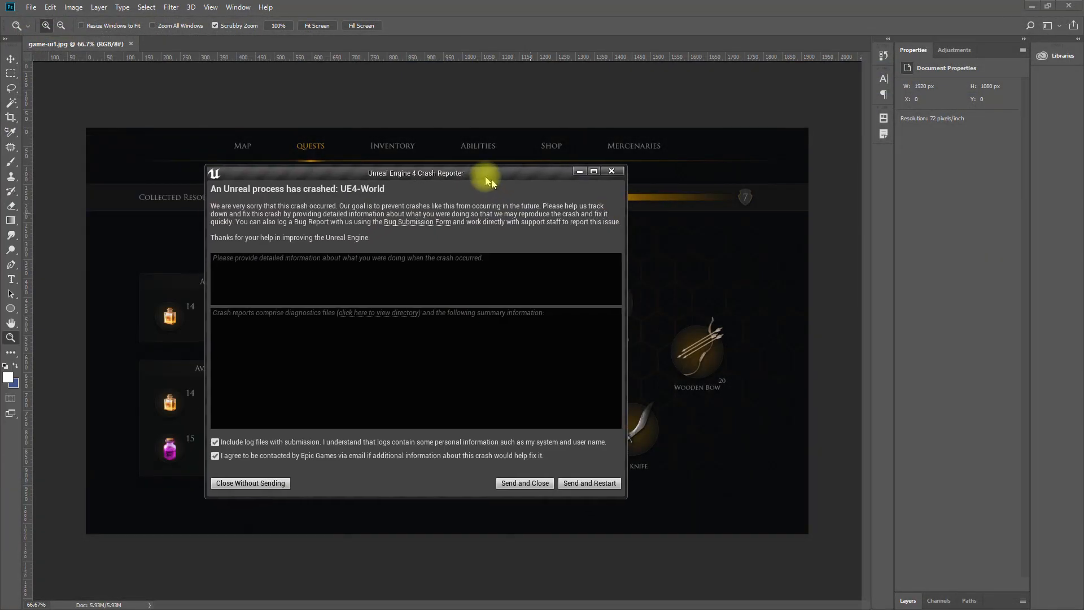
click(577, 479)
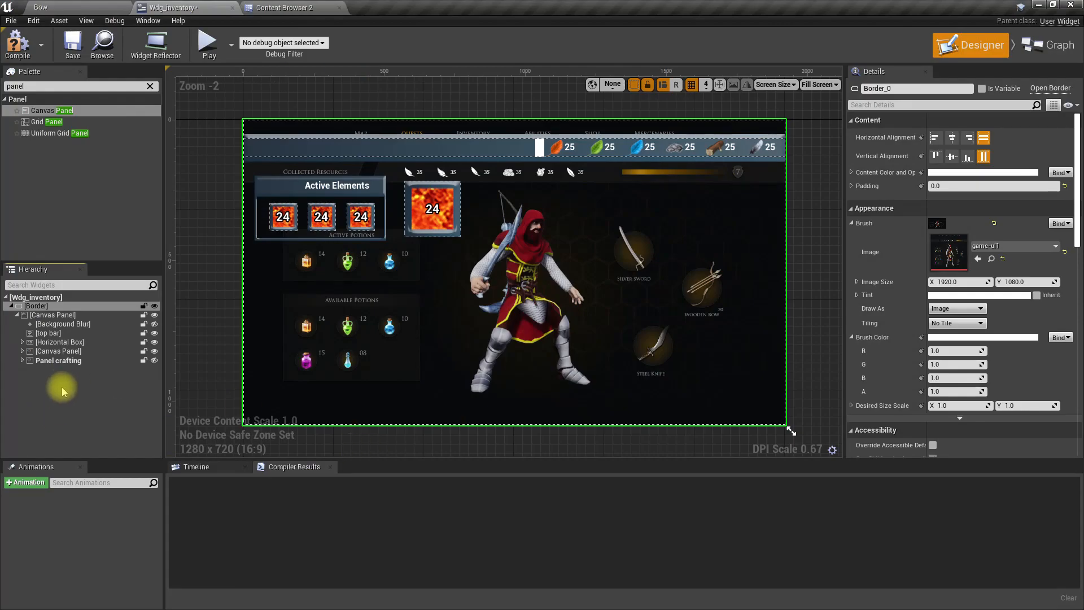
Step: Hide the canvas panel holding the Active Elements widgets in the designer and rename it panel_active elements
click(23, 351)
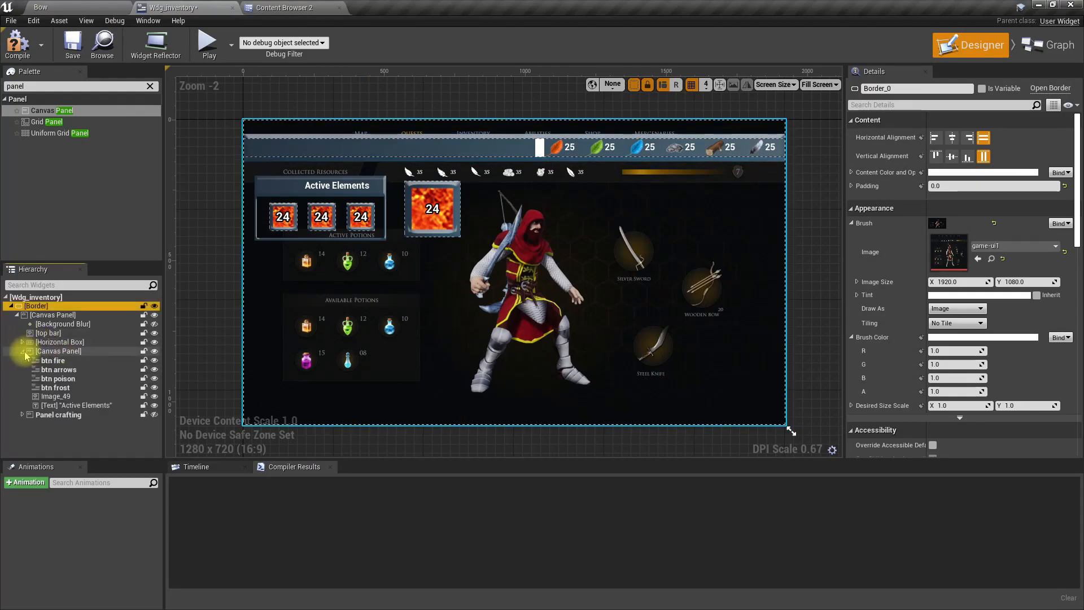
click(62, 351)
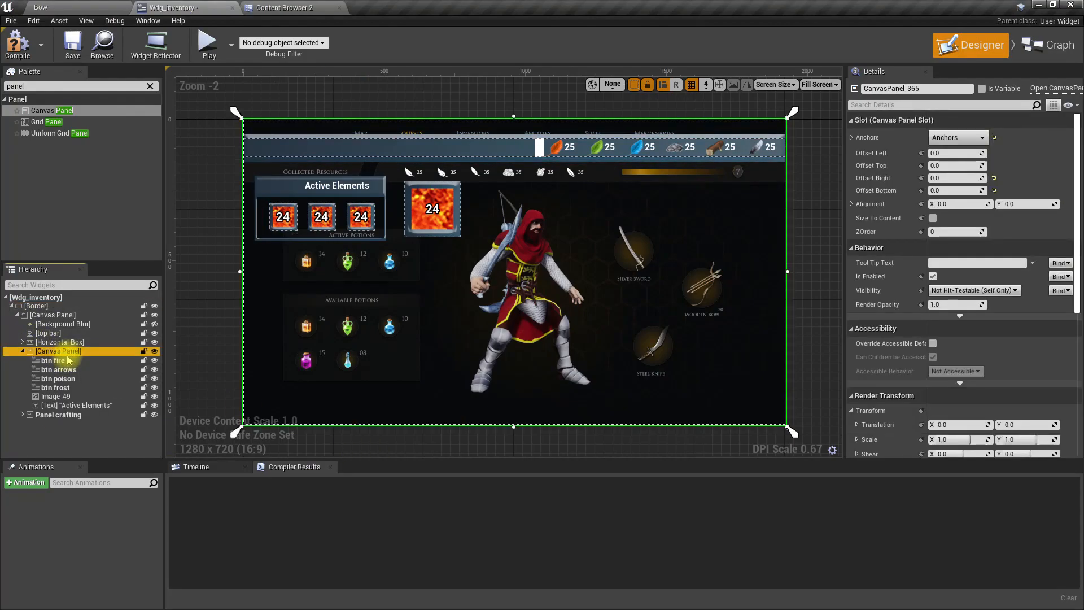
click(154, 351)
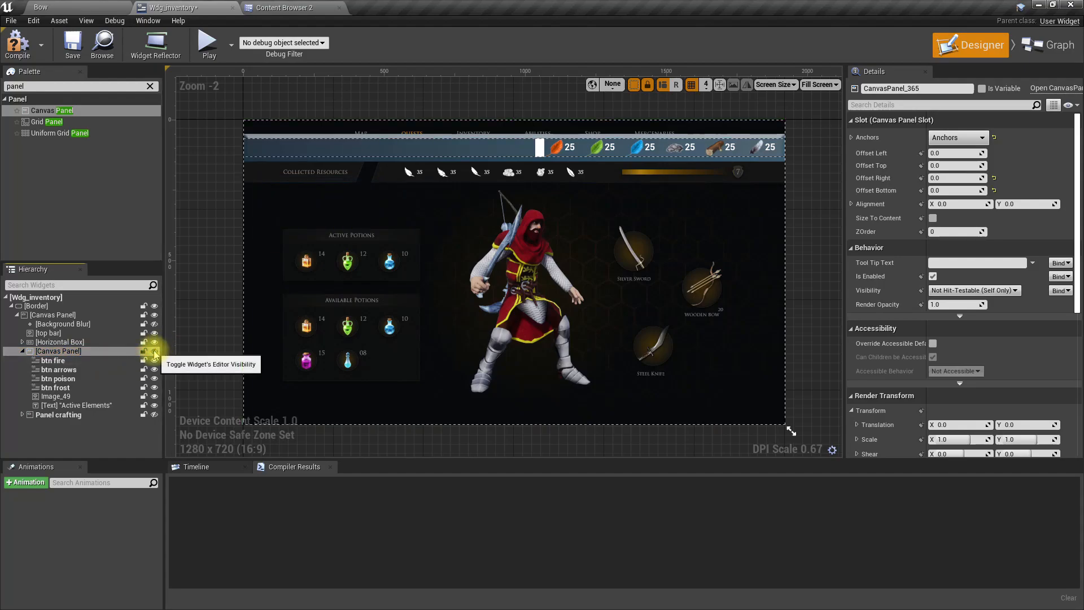
double_click(80, 351)
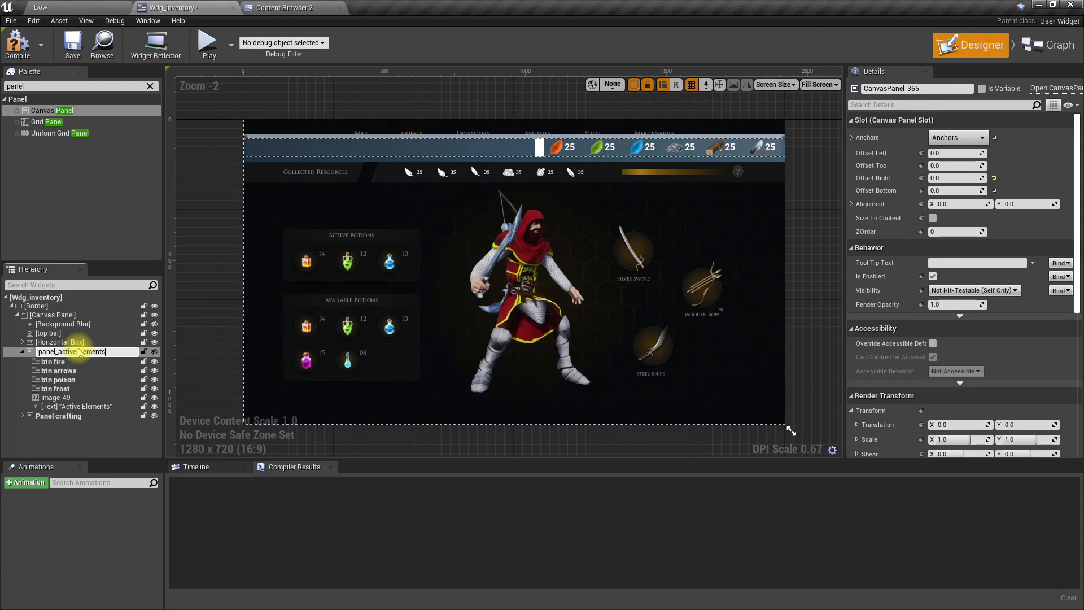
key(Return)
click(600, 334)
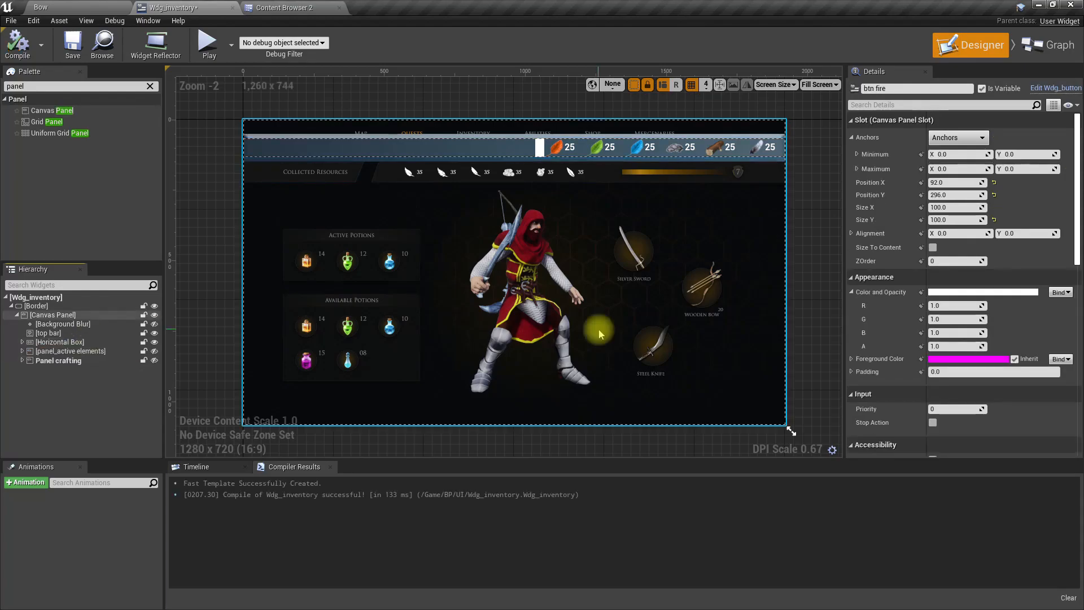
Step: Expand the Horizontal Box to check its resource images and counts, and delete the top bar image
click(61, 342)
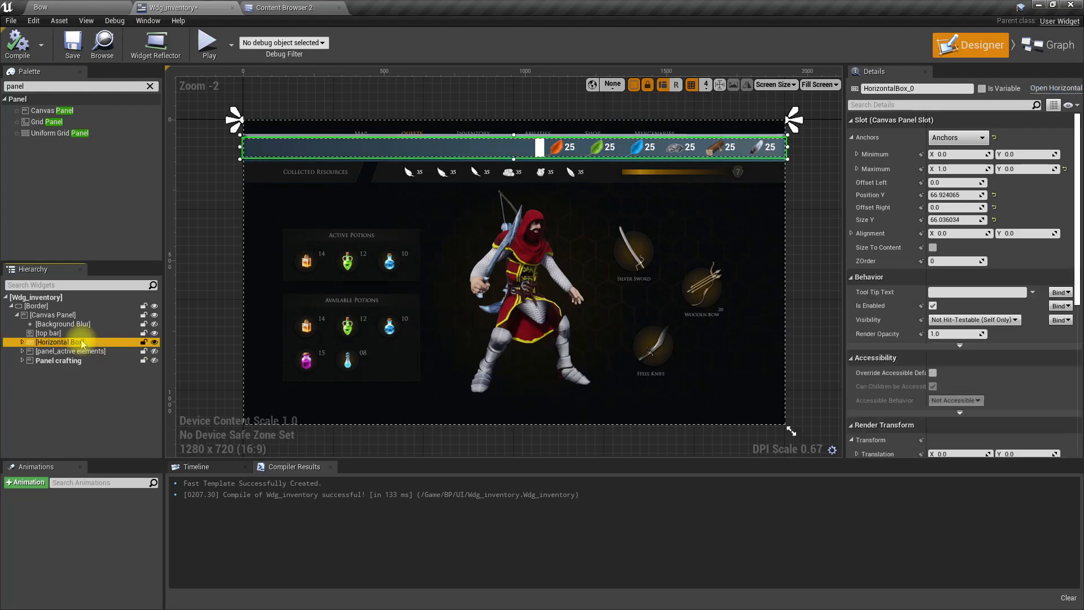
key(Right)
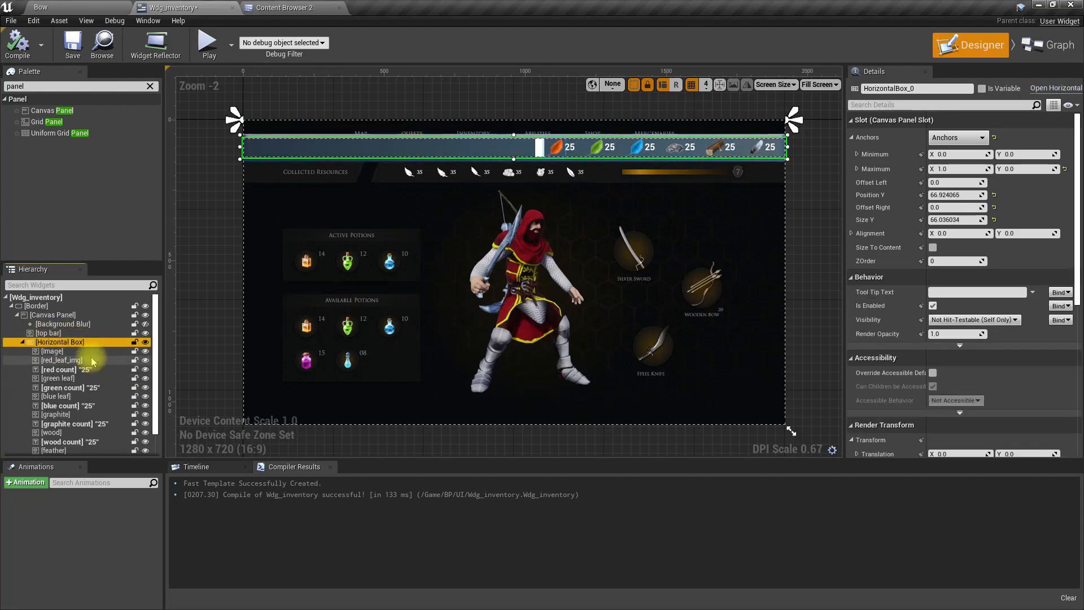
click(52, 350)
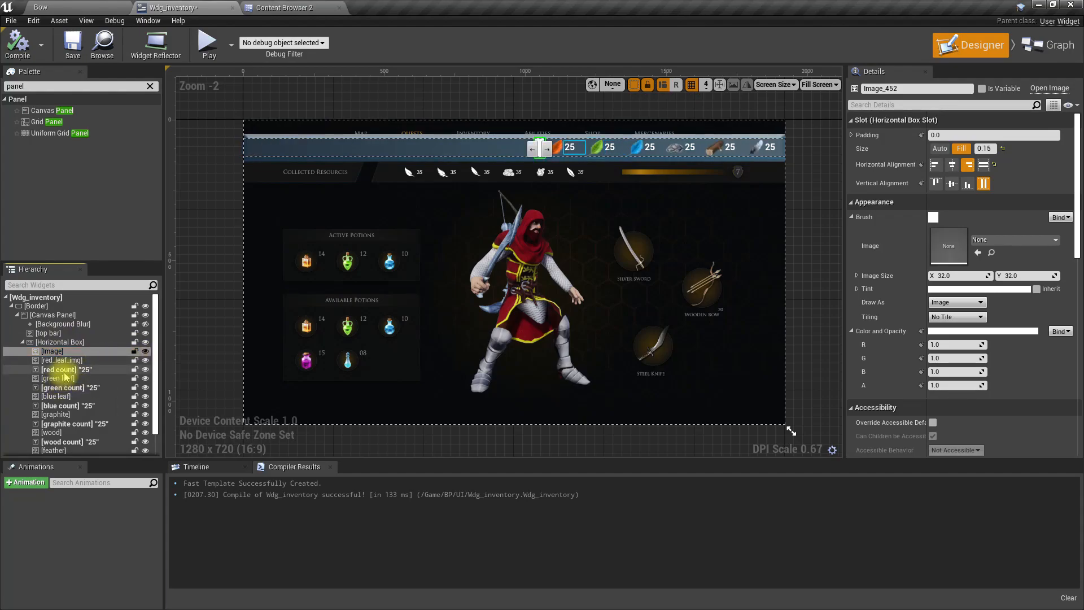
scroll(51, 395, down, 2)
click(72, 317)
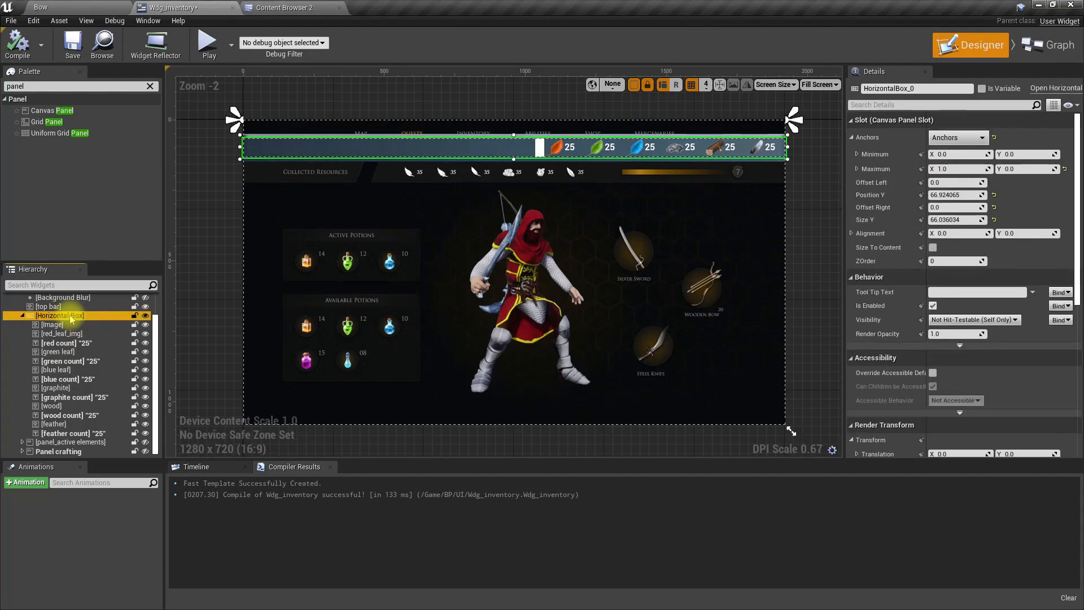
click(56, 307)
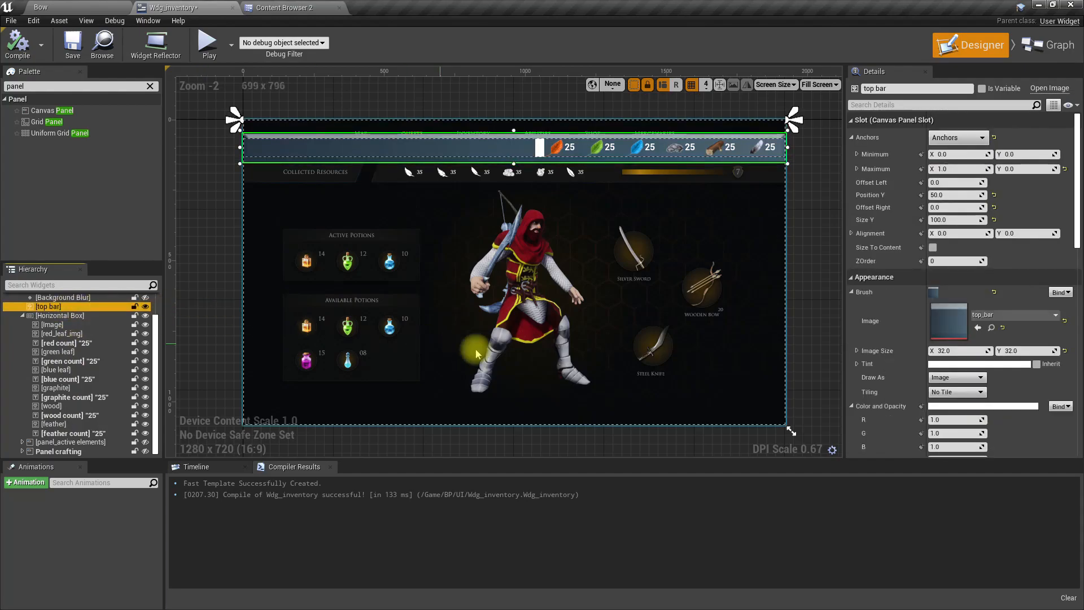
key(Delete)
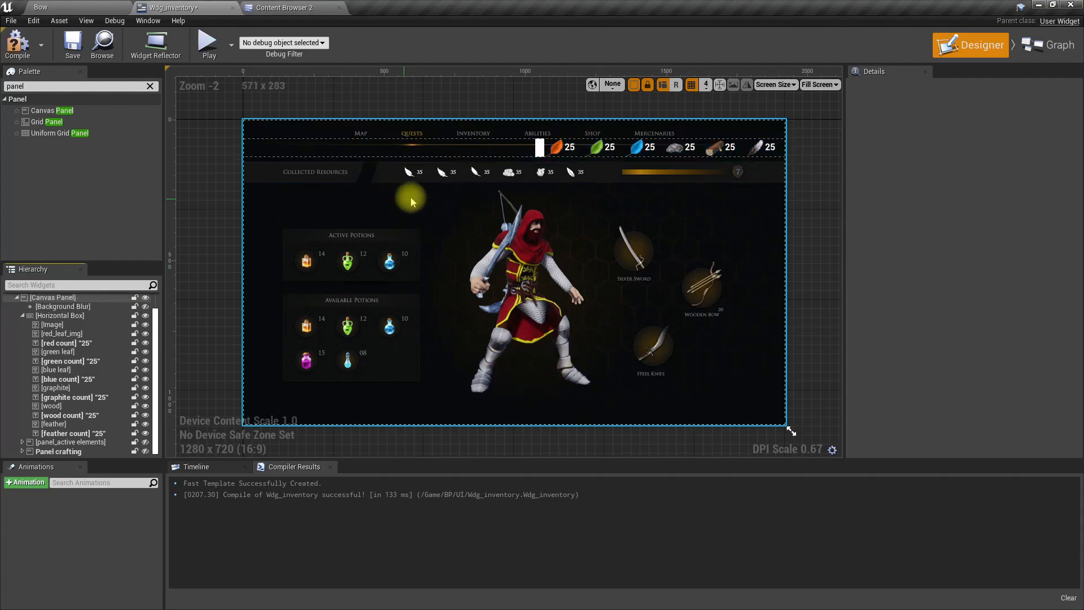
Step: Anchor the Horizontal Box around the mockup's Collected Resources strip, with minimum Y about 0.136 and maximum Y 0.2
scroll(401, 195, up, 2)
right_drag(400, 196, 387, 235)
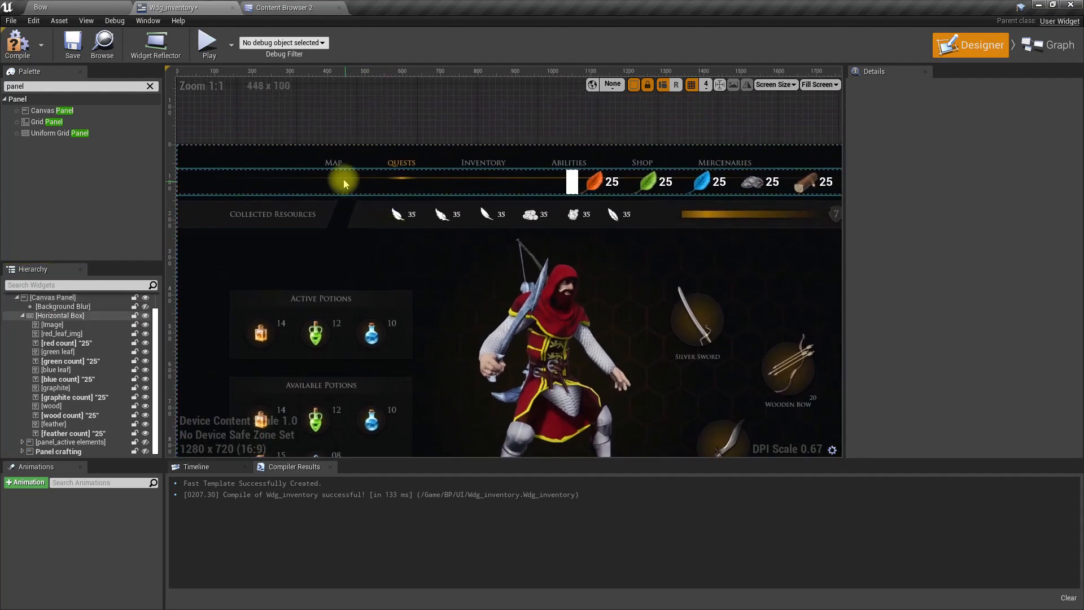
click(80, 316)
scroll(313, 199, down, 3)
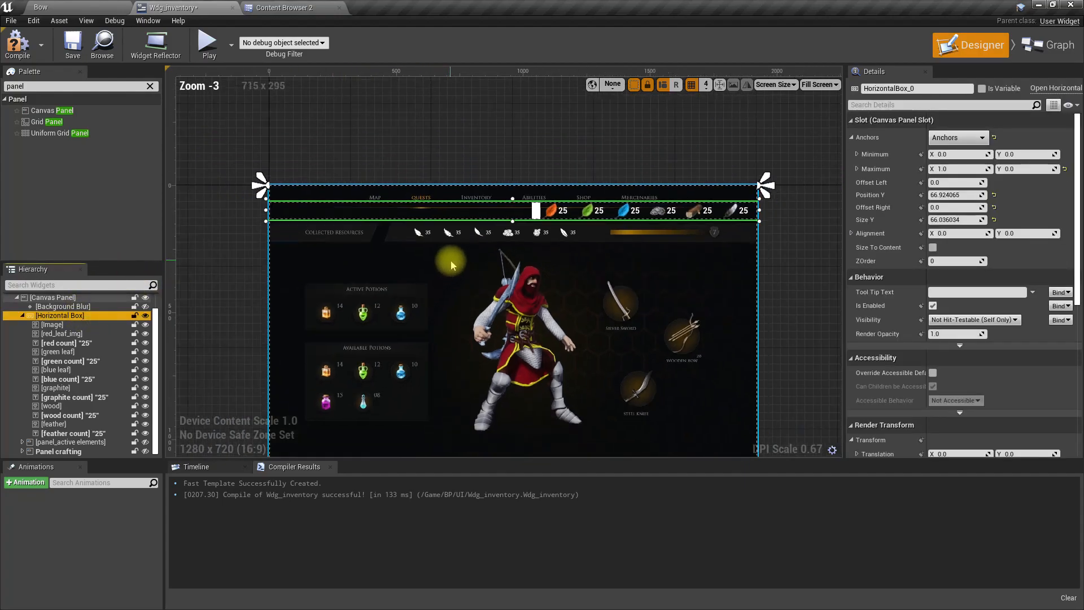
scroll(407, 223, up, 6)
right_drag(416, 230, 416, 283)
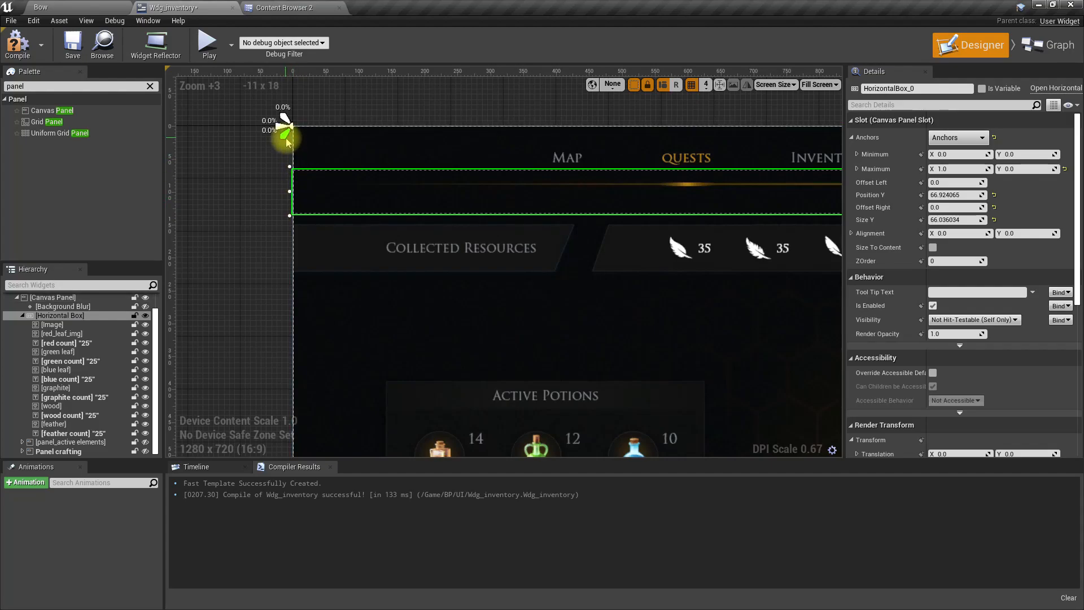
drag(286, 139, 280, 288)
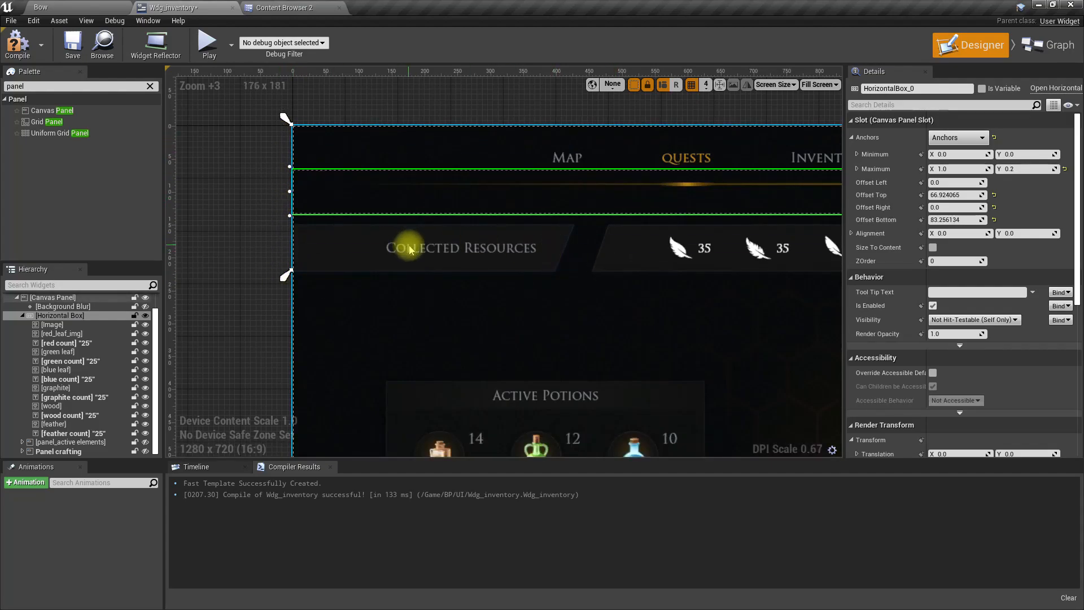
drag(289, 120, 295, 219)
scroll(593, 383, down, 3)
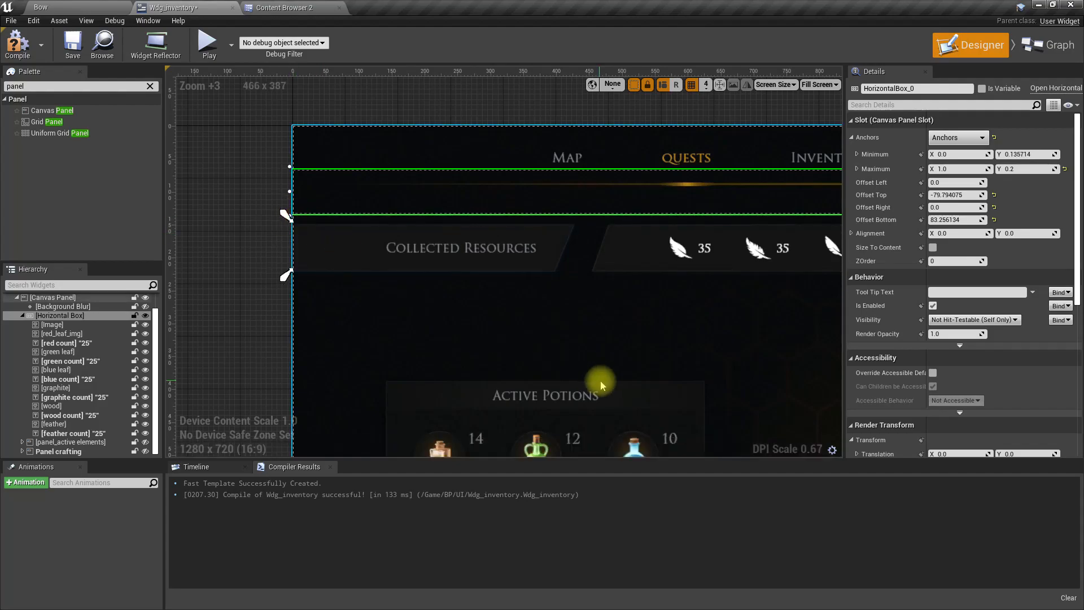
Step: Set the Horizontal Box's top and bottom offsets to 0 so it fills its anchored area
right_drag(629, 367, 422, 311)
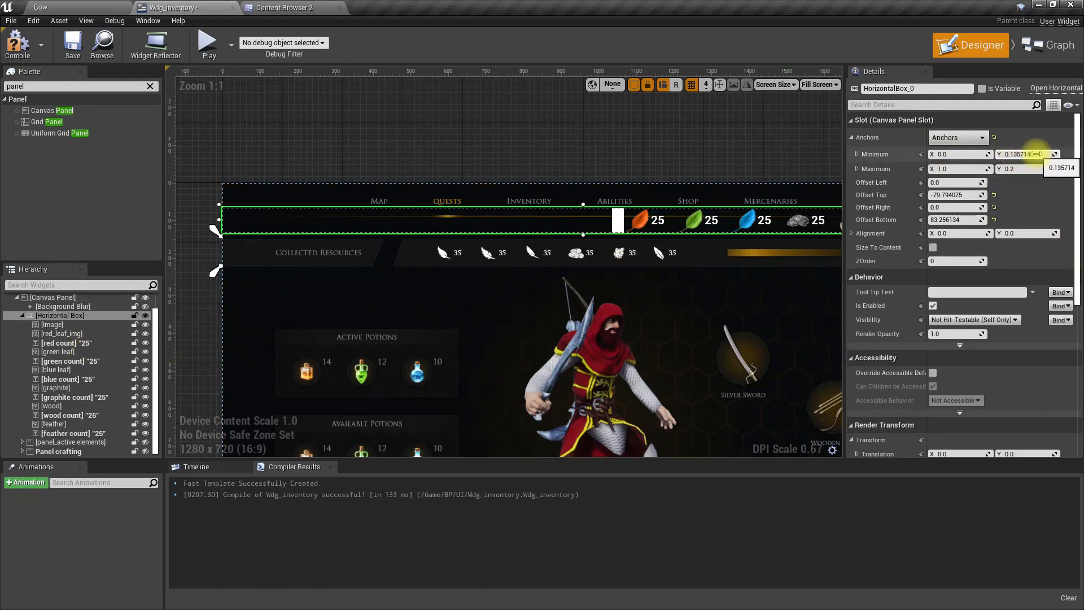
click(969, 193)
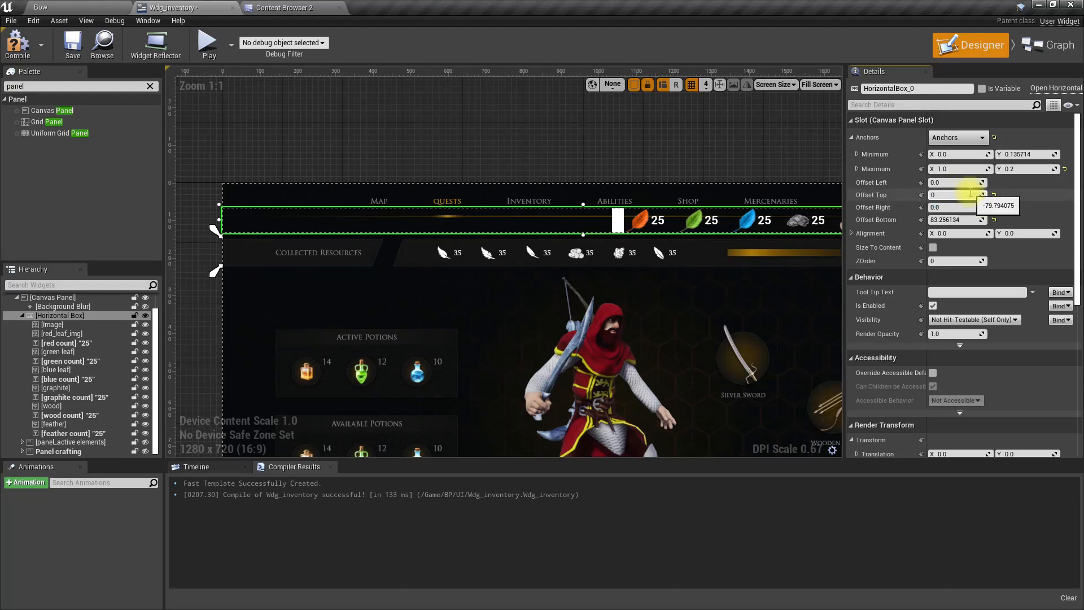
text(0)
key(Tab)
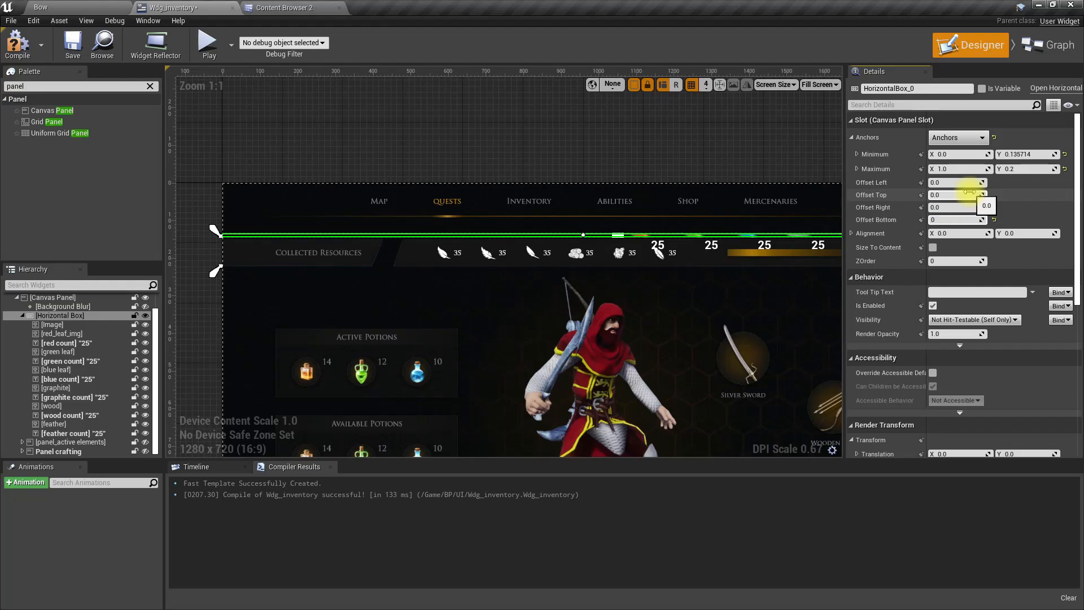
key(Return)
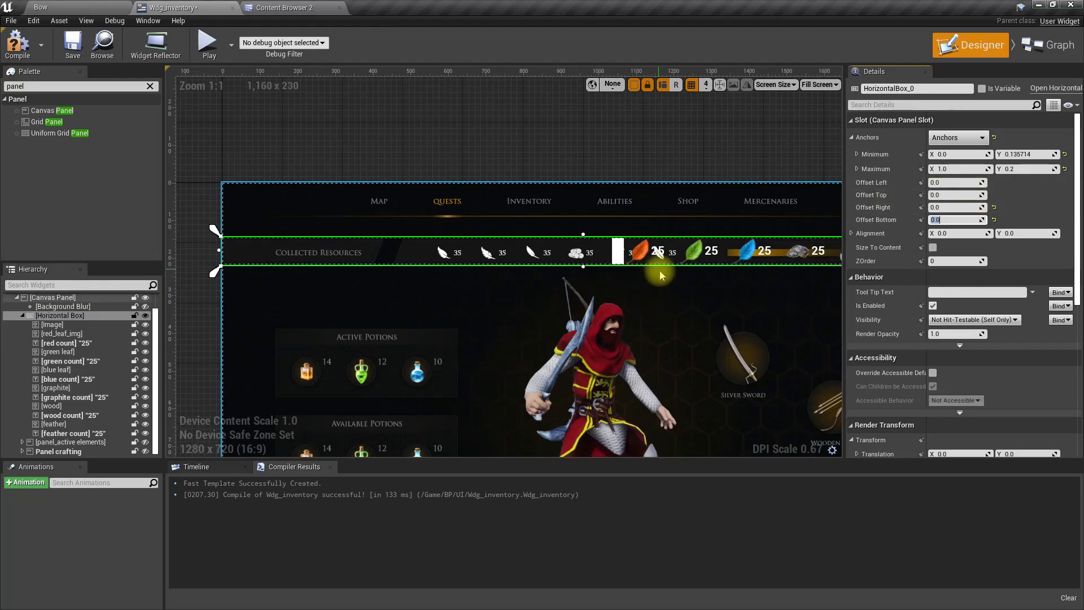
right_drag(653, 297, 738, 265)
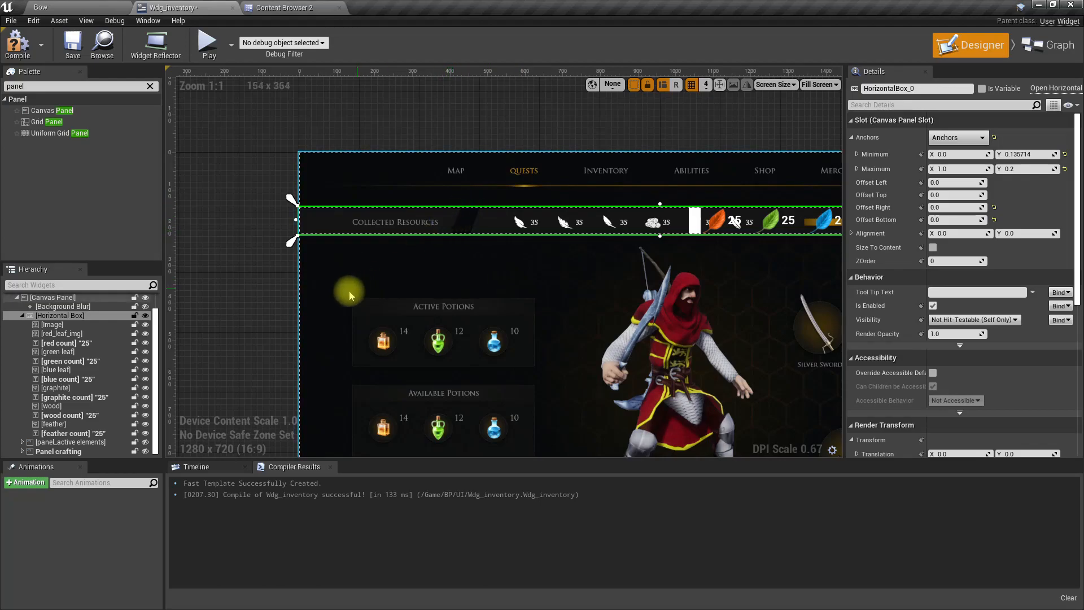
Step: Open the top-bar-1 texture from the inventory folder of the content browser
click(279, 7)
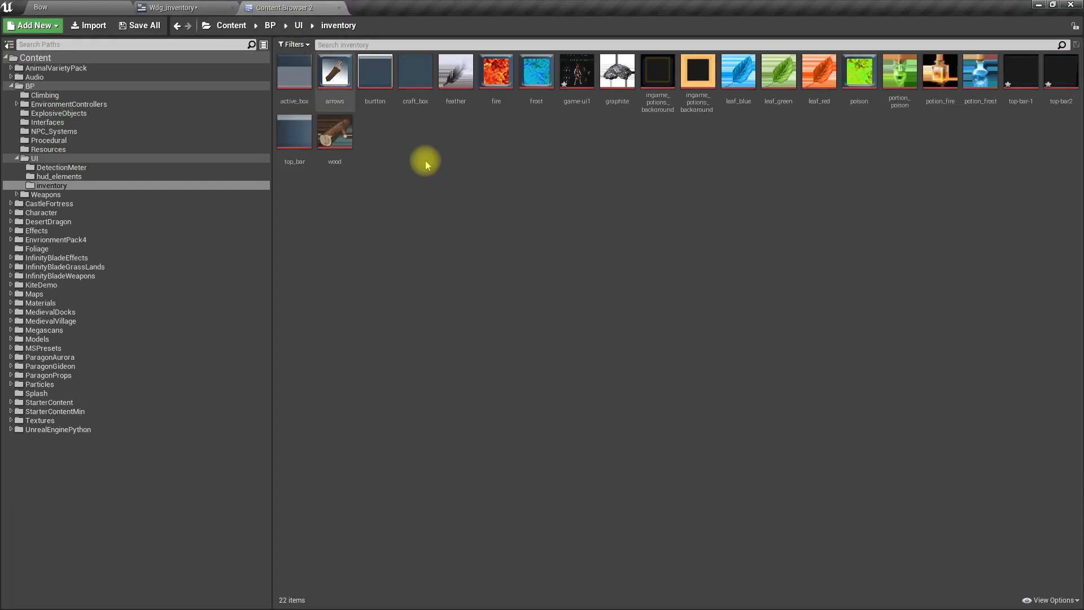
click(1019, 76)
double_click(1019, 76)
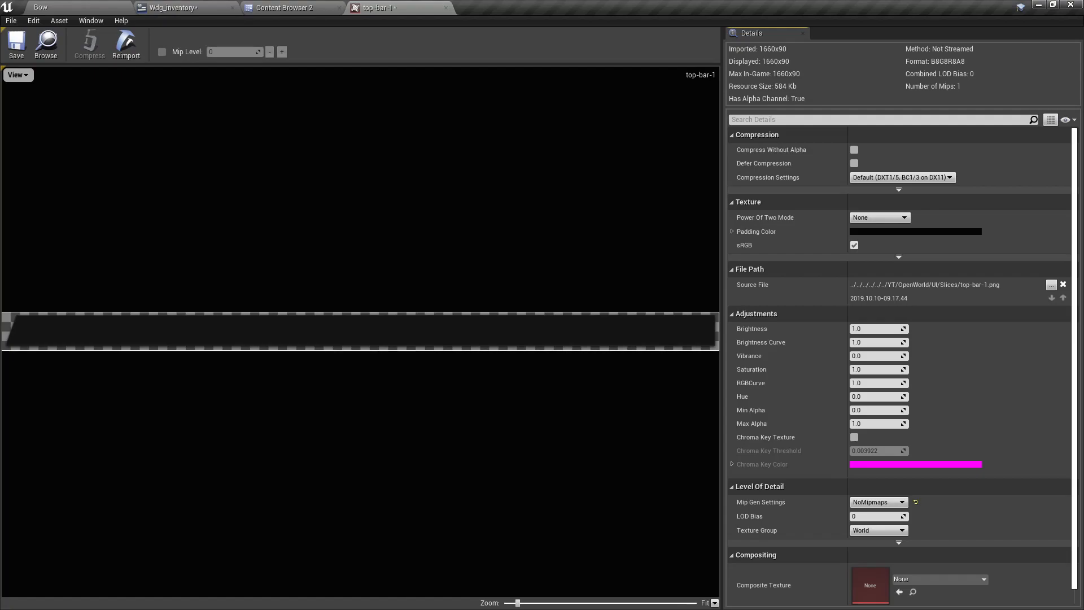
Step: Switch to File Explorer and preview top-bar2.png and top-bar-1.png from the Slices folder
key(alt+Tab)
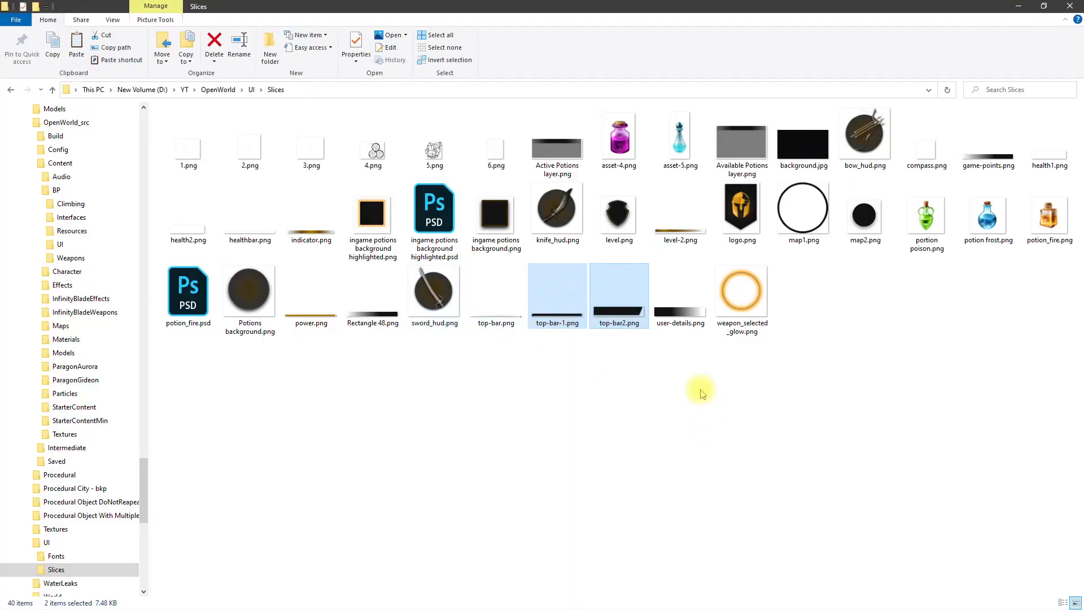
double_click(614, 314)
key(Return)
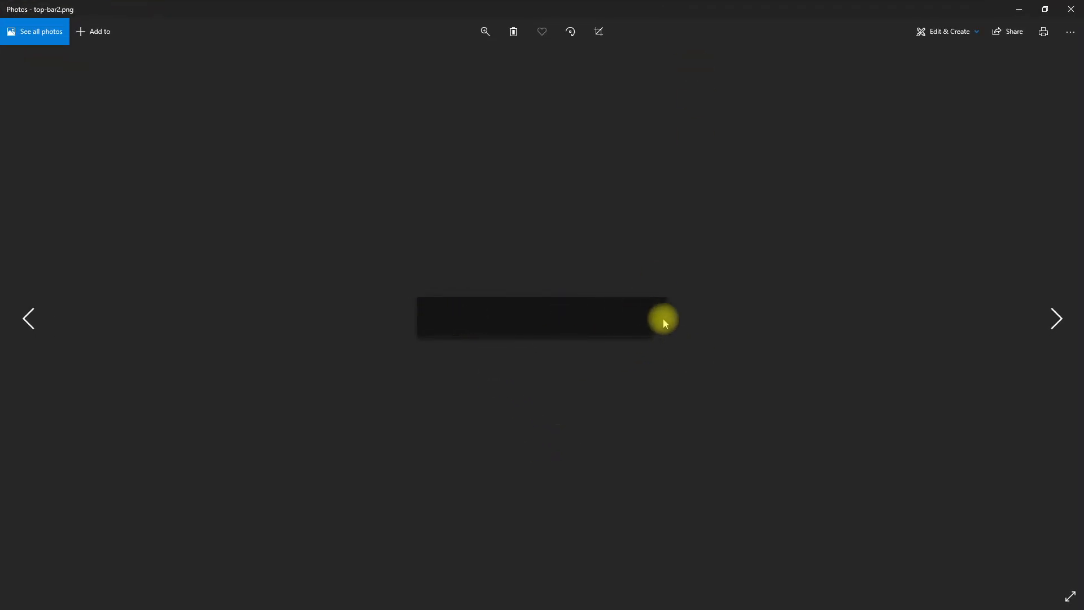
click(1070, 9)
click(547, 312)
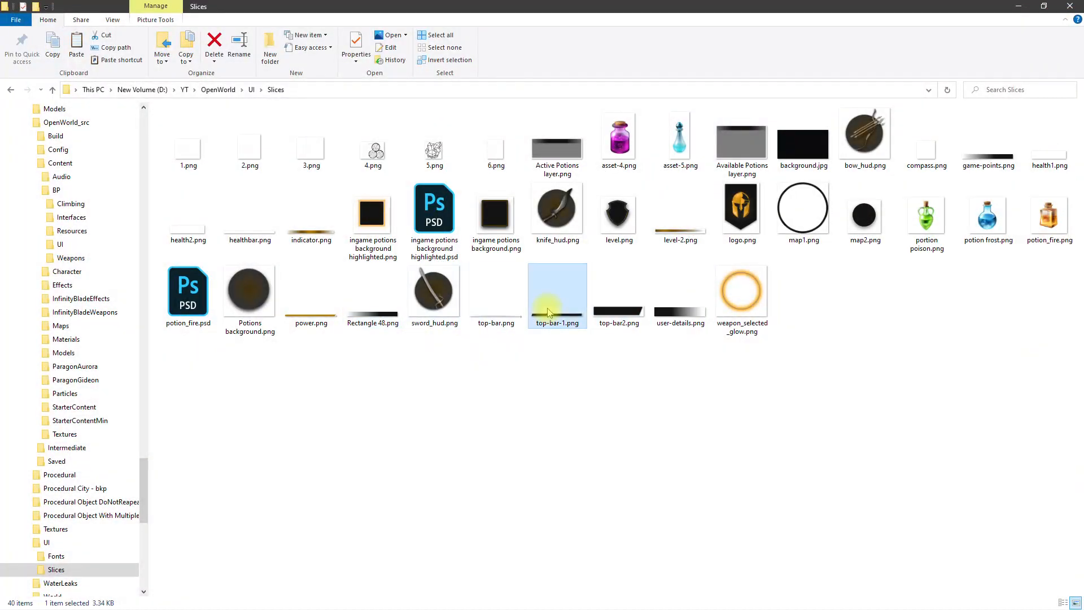
double_click(548, 313)
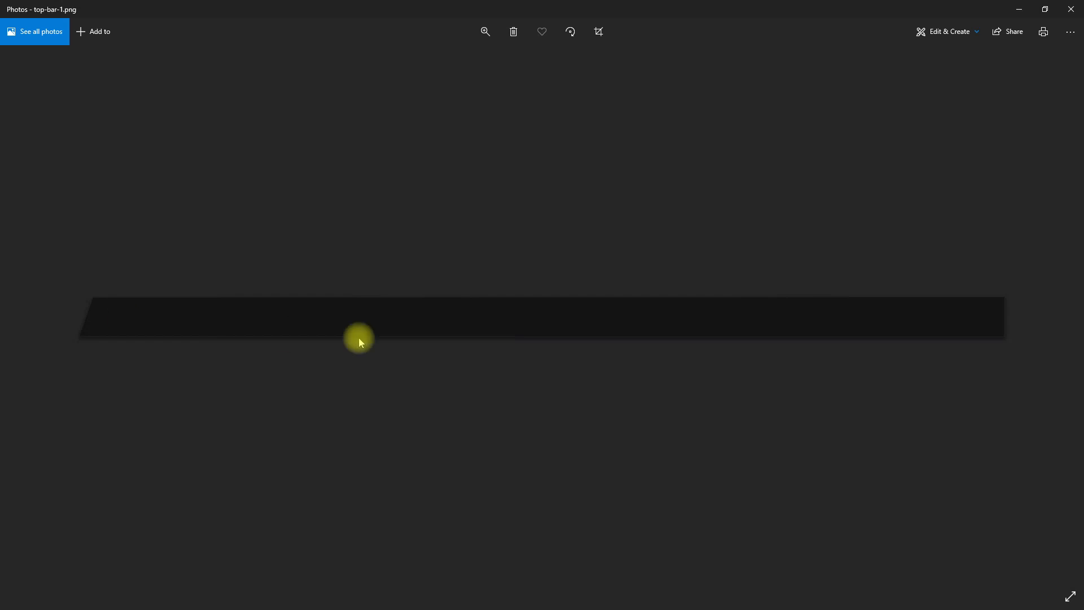
click(1071, 9)
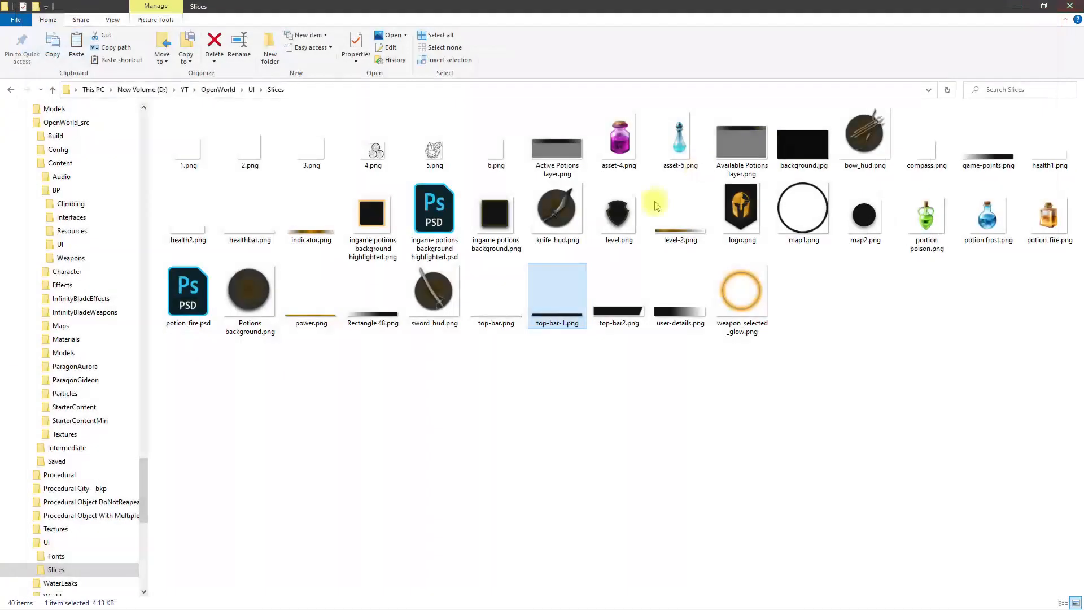
Step: Leave File Explorer, close the top-bar-1 texture and return to the Wdg_inventory designer
click(1017, 7)
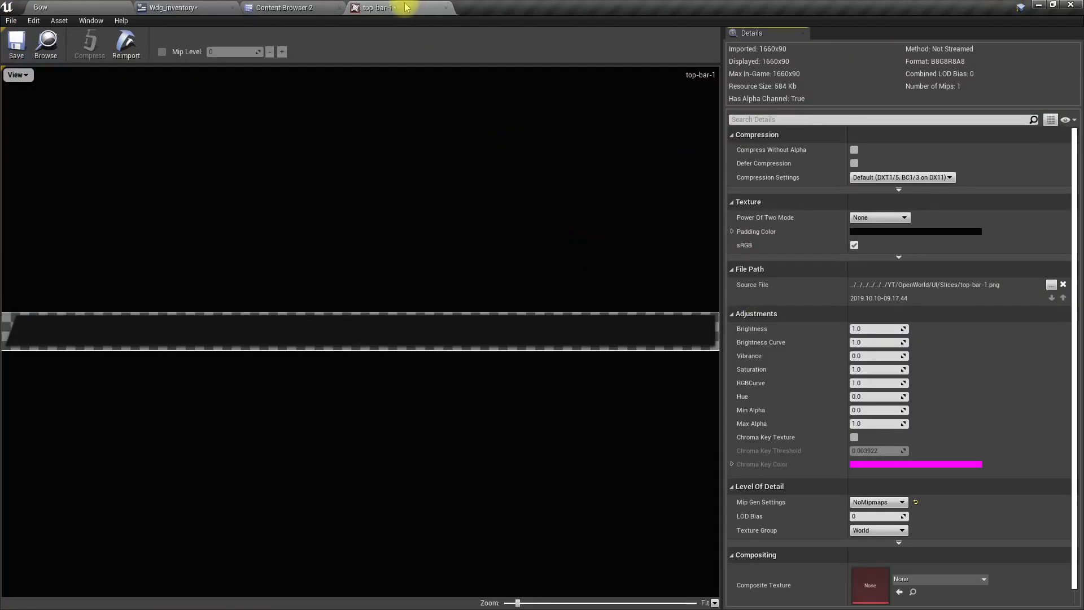
click(446, 8)
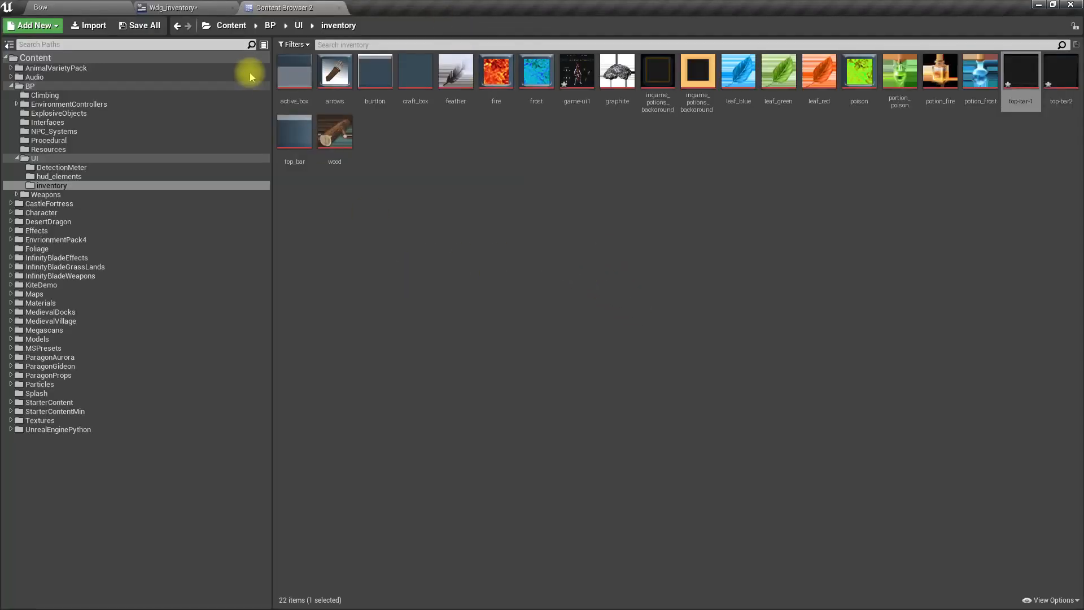
click(205, 6)
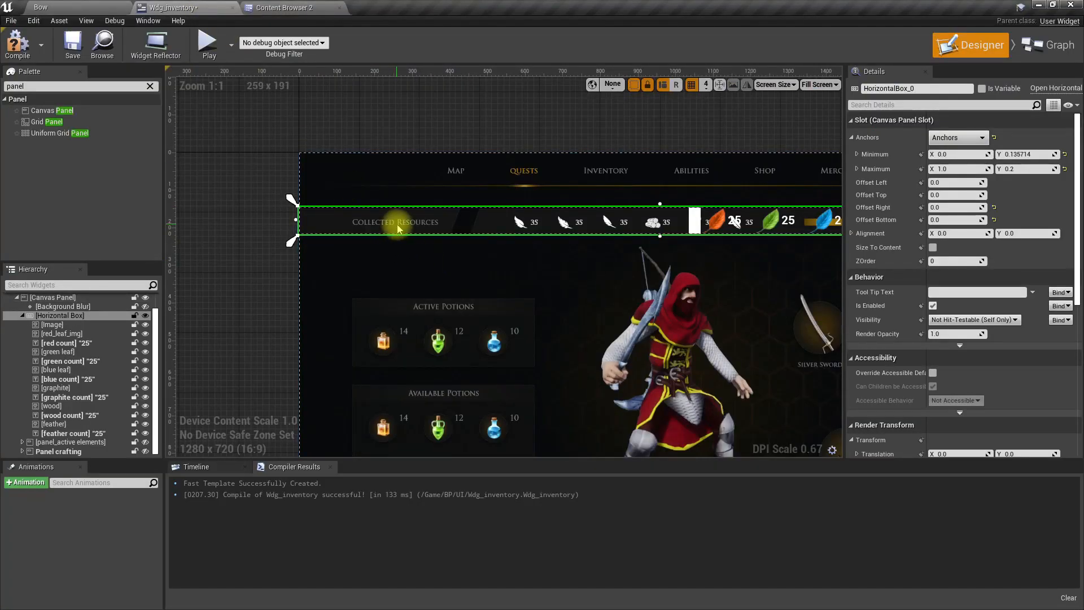
Step: Examine the Horizontal Box and its image, red leaf and red count slot settings against the mockup's Collected Resources strip
scroll(397, 228, up, 1)
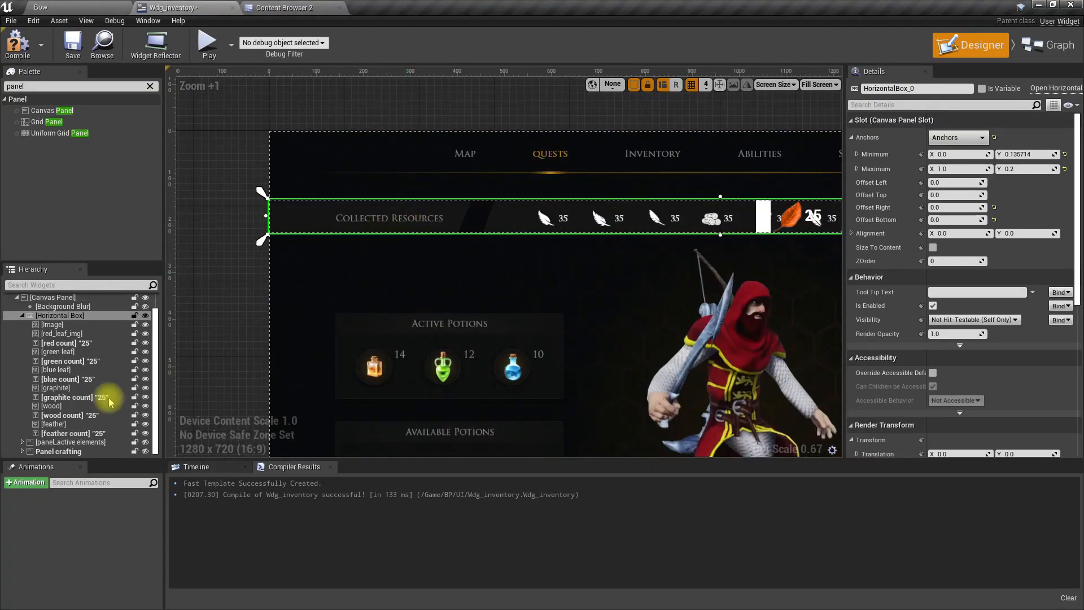
click(54, 325)
key(Up)
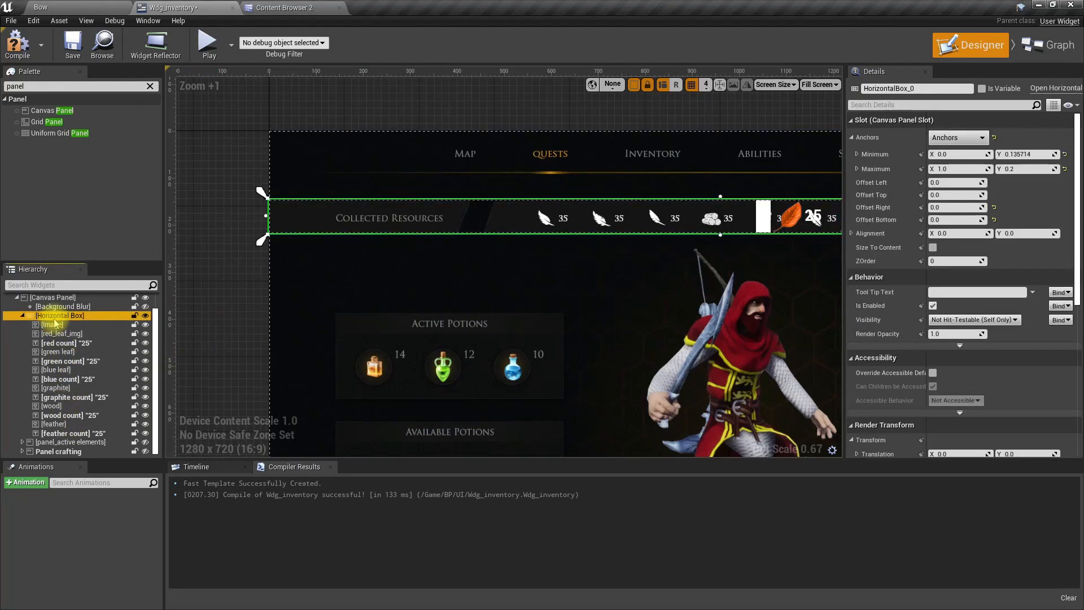
scroll(469, 294, down, 4)
scroll(584, 278, up, 3)
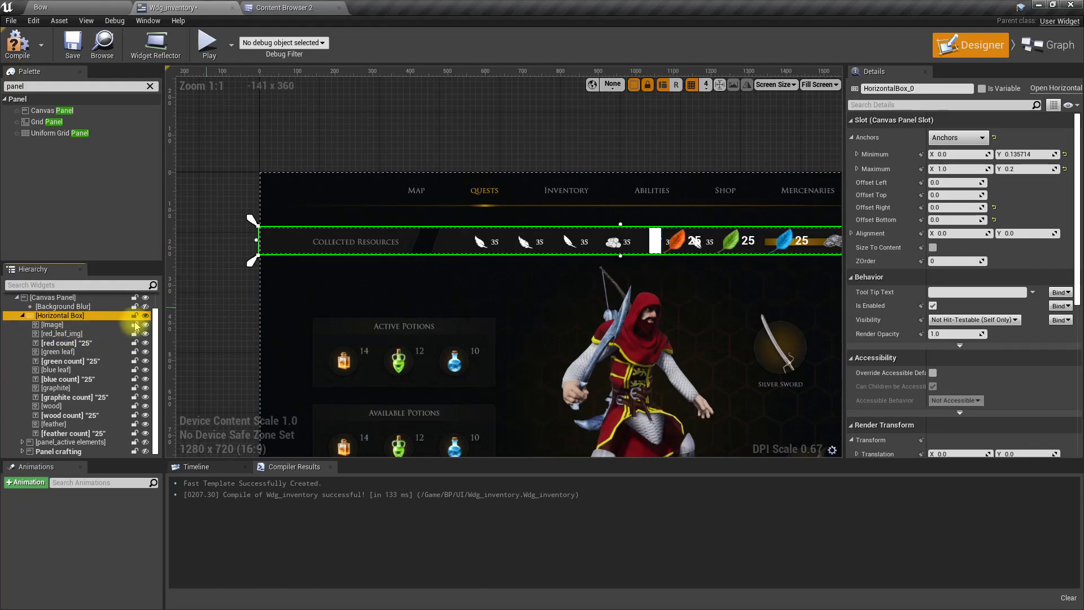
scroll(537, 328, down, 3)
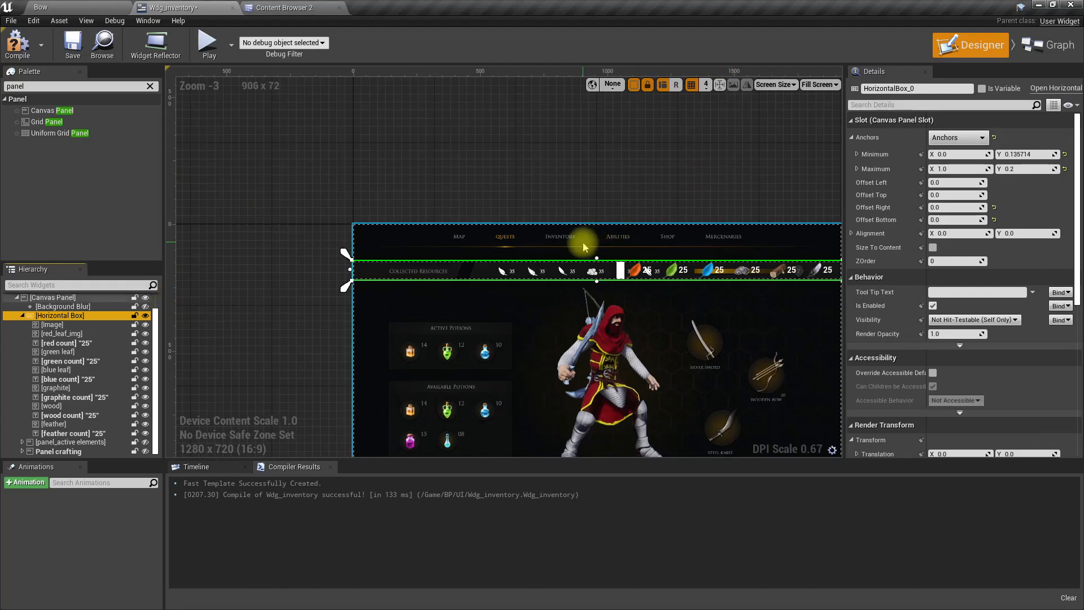
right_drag(515, 321, 529, 292)
scroll(535, 295, up, 3)
click(613, 250)
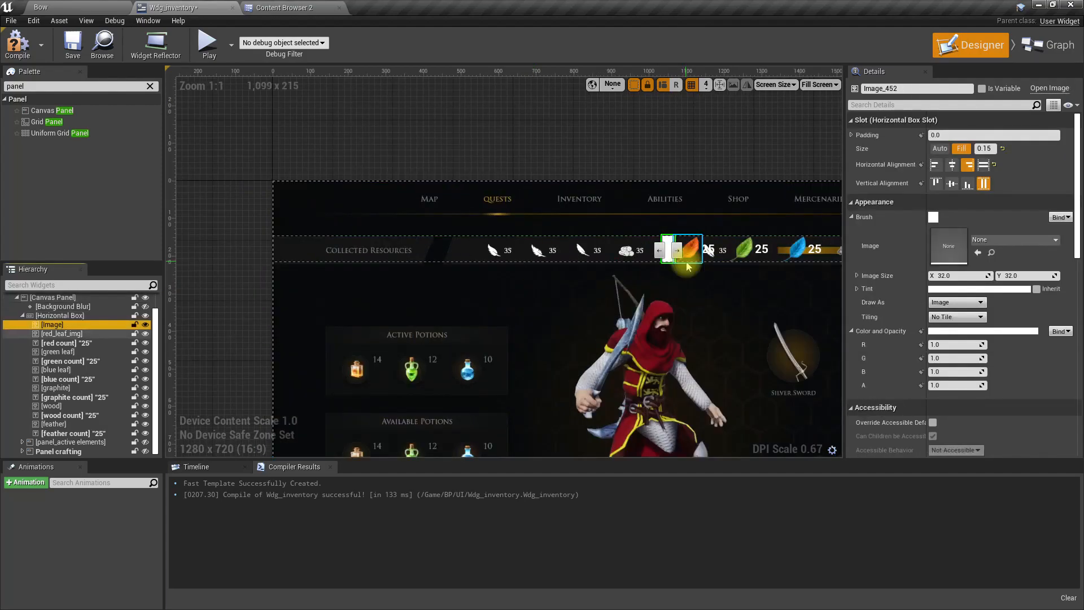
click(60, 314)
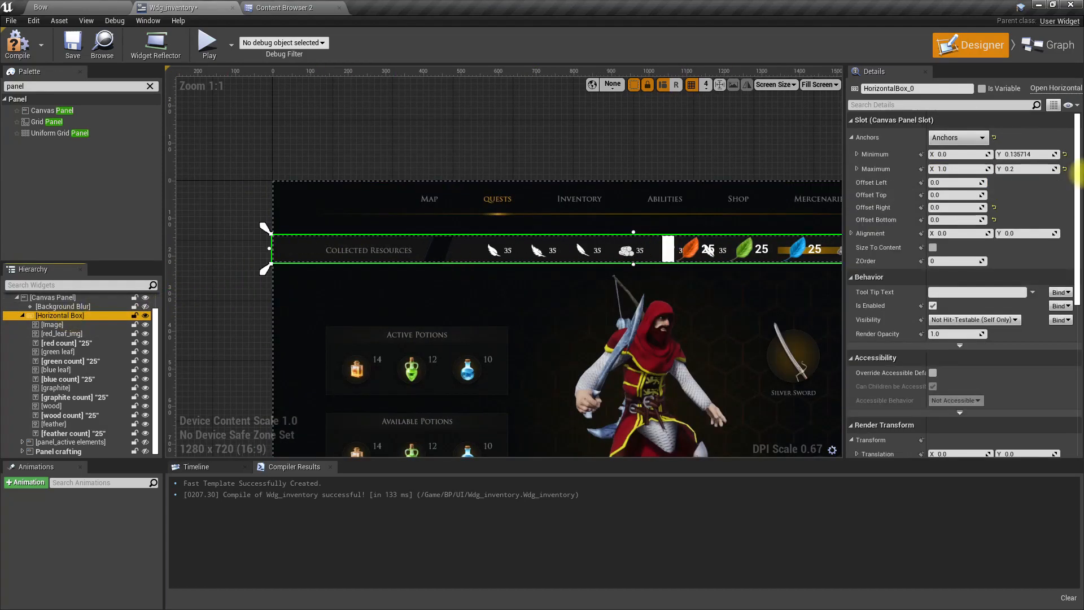
click(63, 325)
click(68, 333)
click(69, 343)
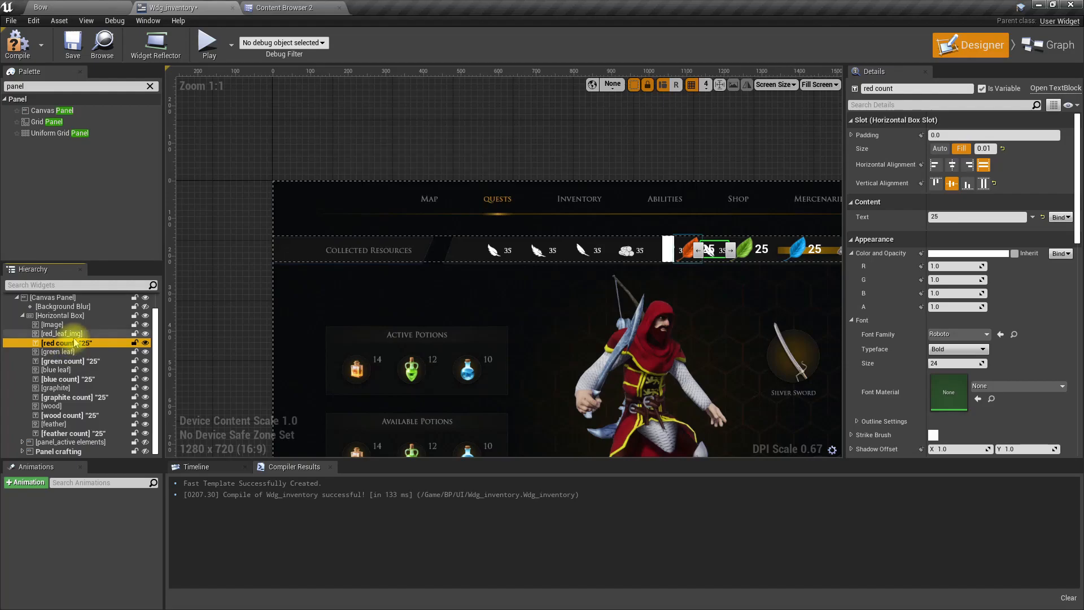
Step: Align the Horizontal Box's first image to the left and assign the top-bar2 texture to its brush
click(52, 325)
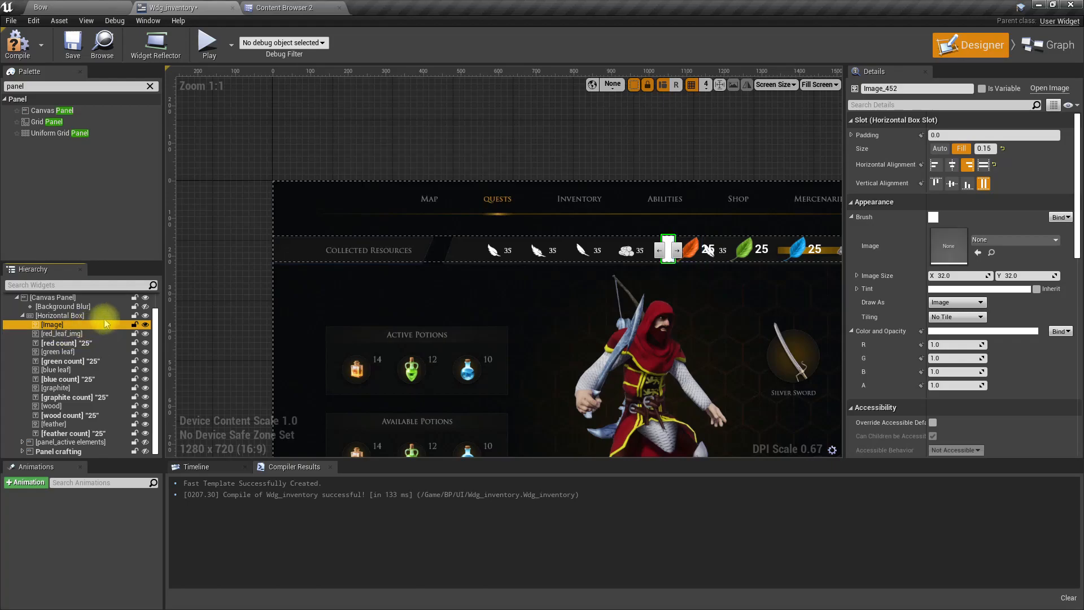
click(934, 165)
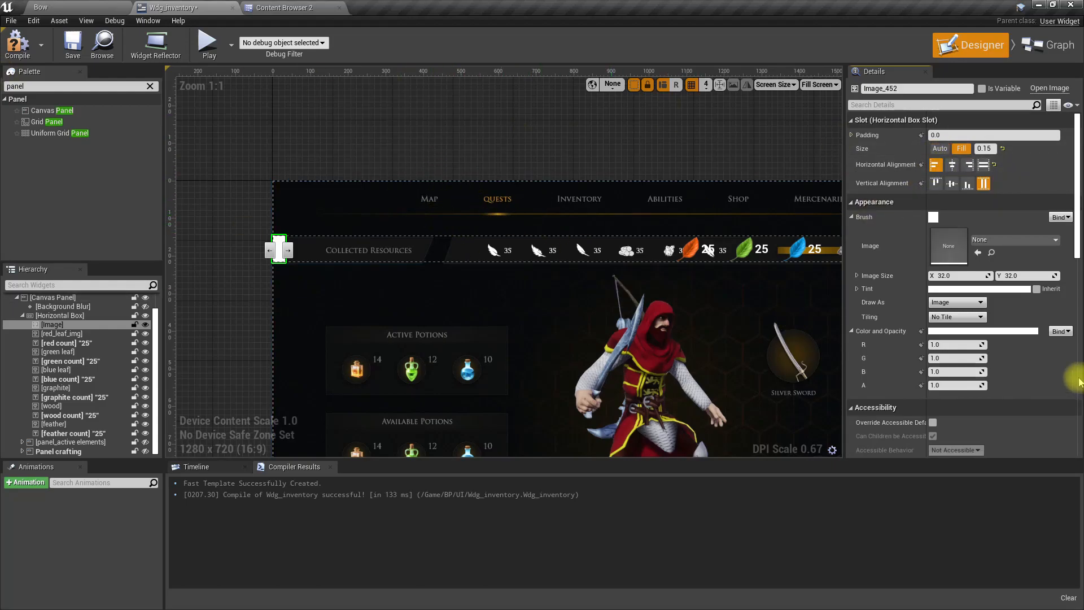
click(276, 7)
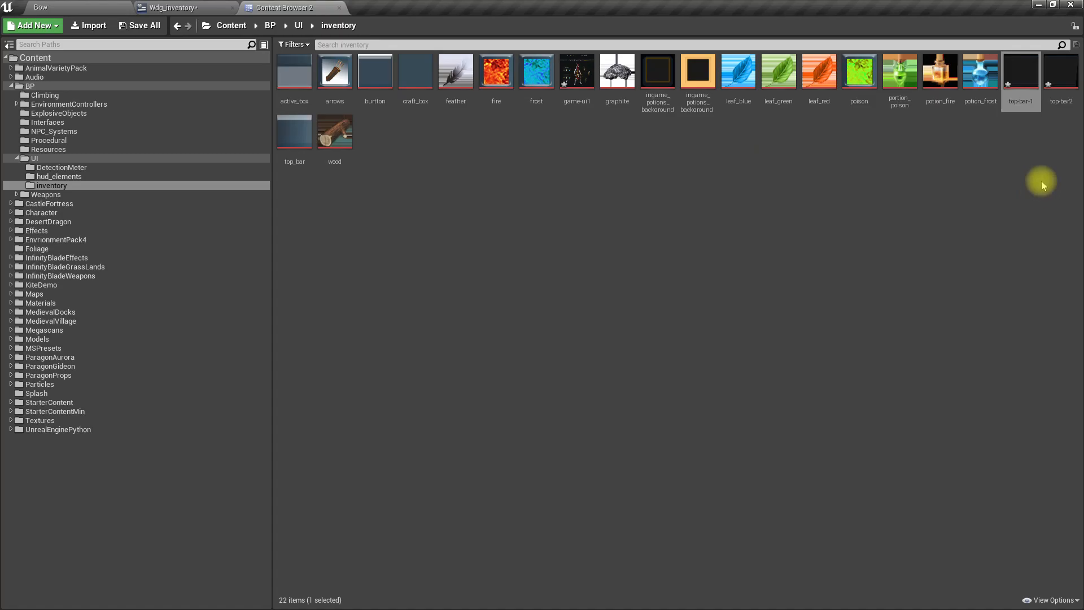
mouse_move(1062, 103)
mouse_down()
mouse_move(834, 302)
mouse_move(363, 9)
mouse_move(181, 9)
mouse_move(963, 241)
mouse_up()
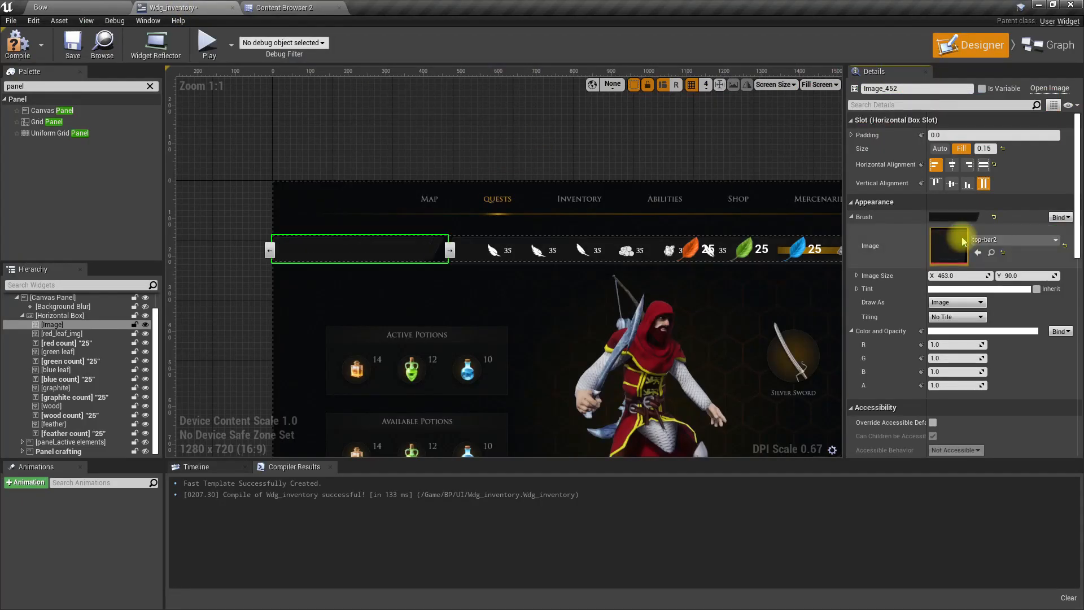
Step: Lower the top-bar2 image's Color and Opacity alpha to about 0.529 to compare it with the mockup strip
scroll(382, 283, up, 4)
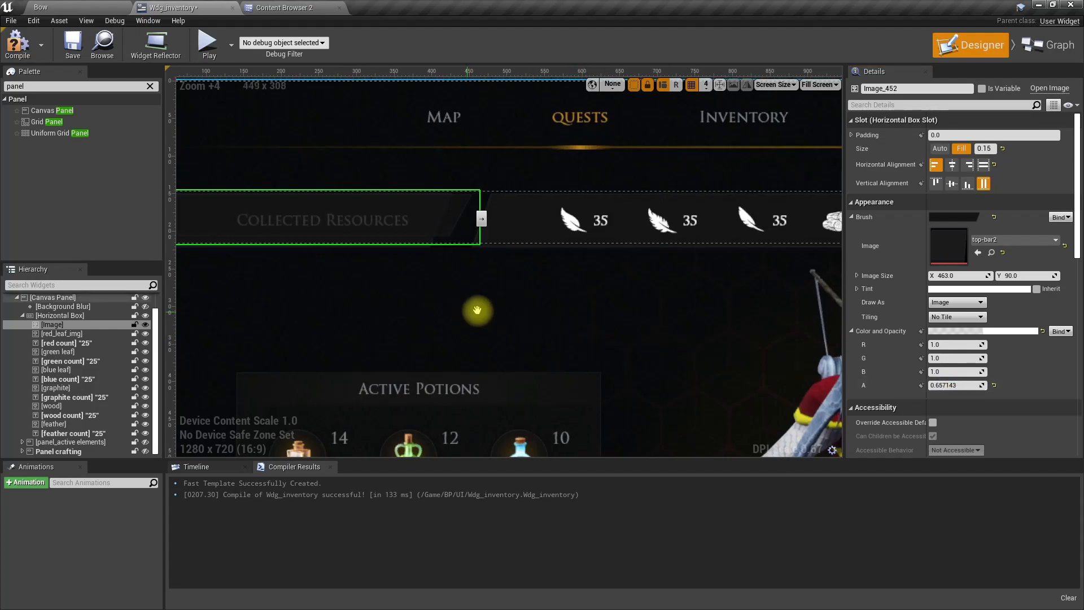
scroll(661, 271, up, 1)
scroll(615, 252, up, 1)
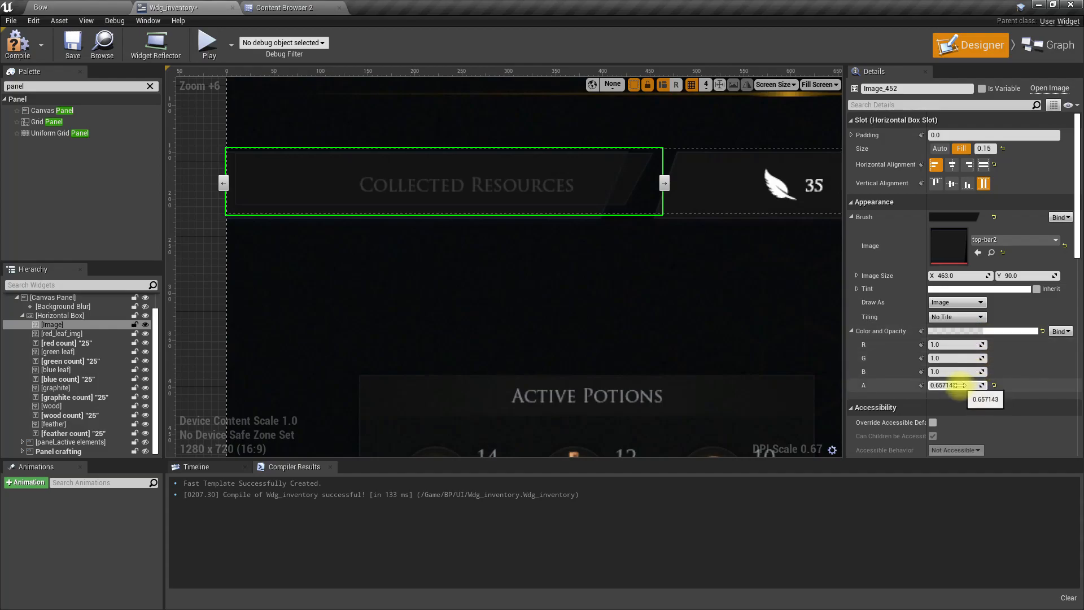
mouse_move(954, 385)
mouse_down()
mouse_move(937, 385)
mouse_move(963, 384)
mouse_up()
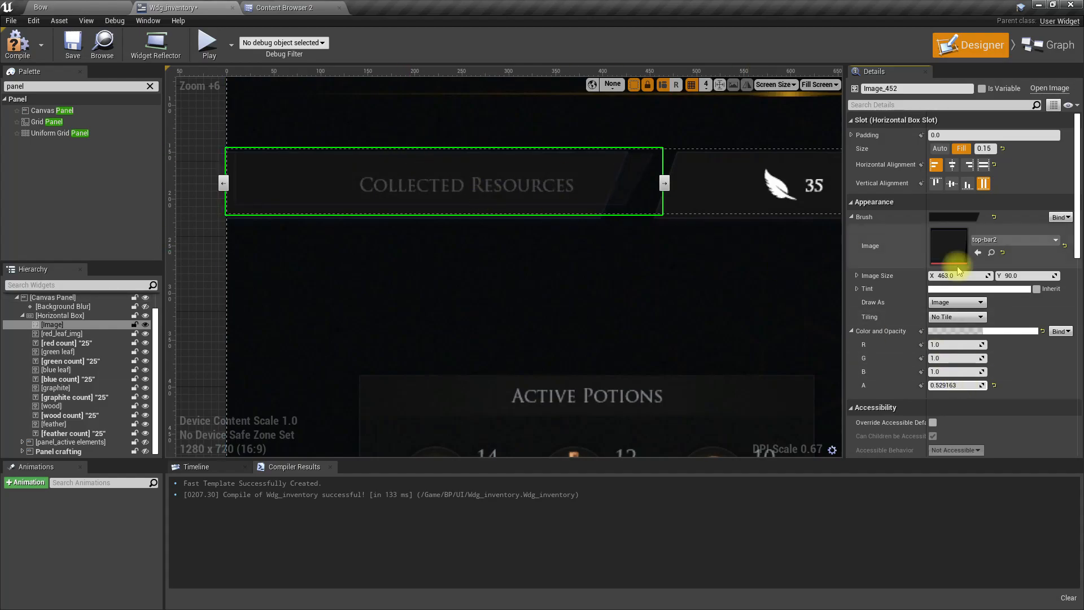
Step: Reset the top-bar2 image's slot size to Auto and its horizontal alignment to fill
click(1002, 149)
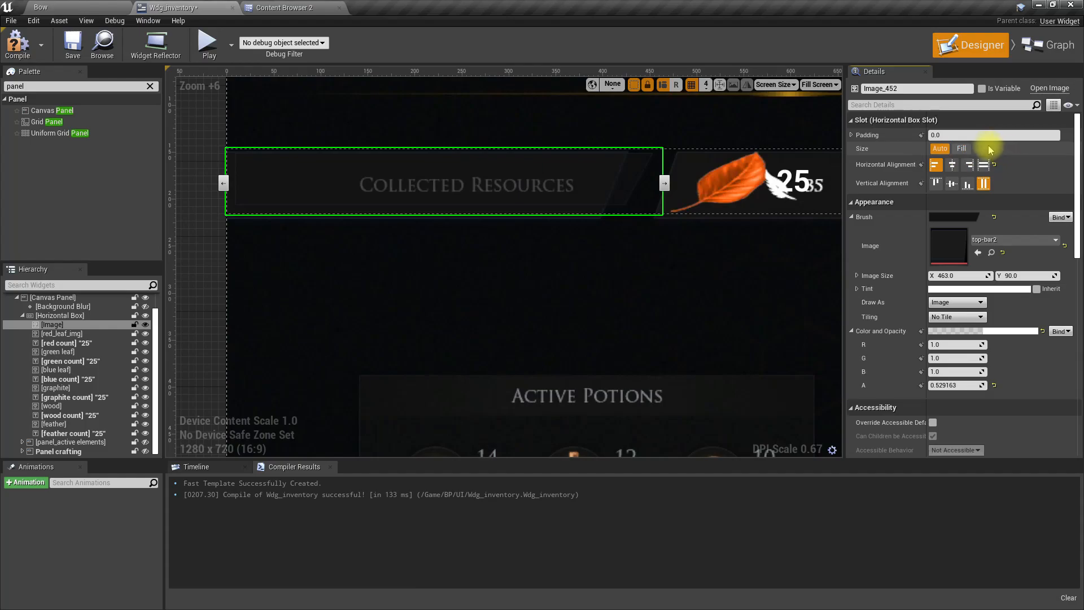
key(ctrl+z)
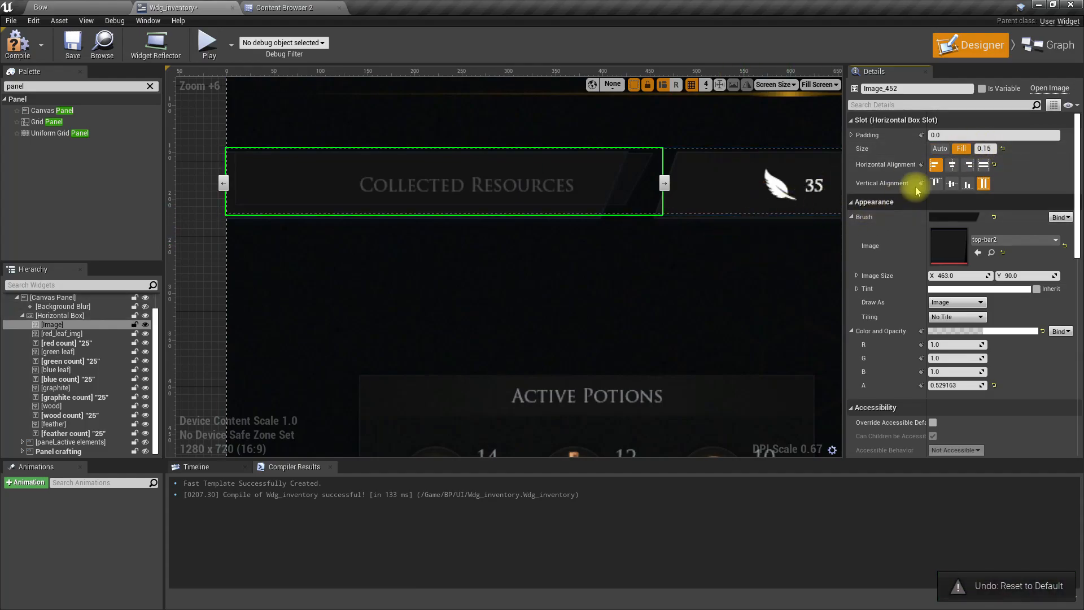
click(988, 148)
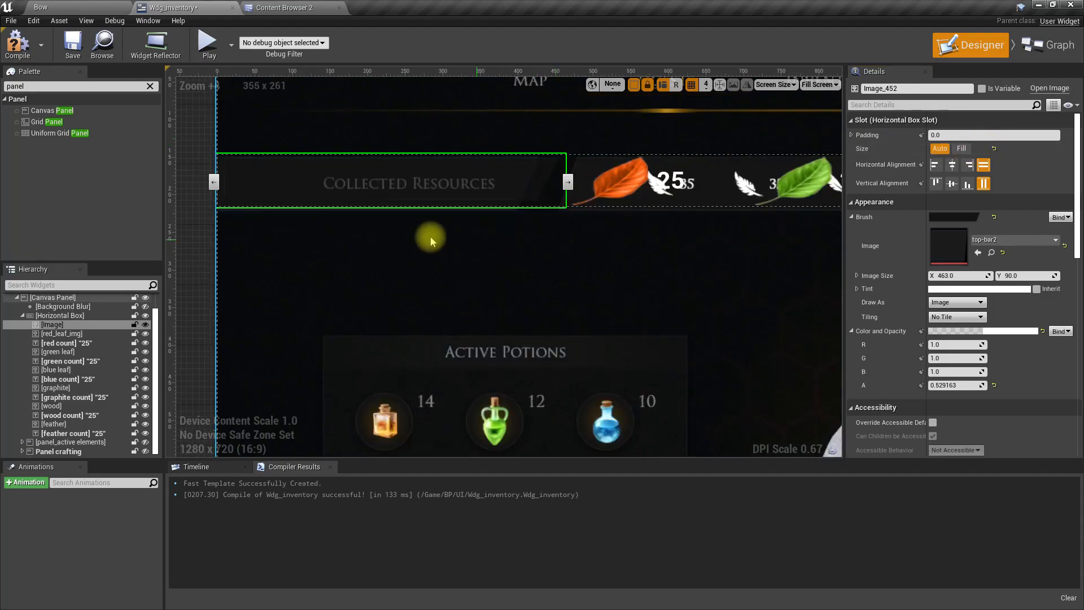
Step: Try to duplicate the Horizontal Box with its children by pasting a copy, and undo the paste
click(62, 315)
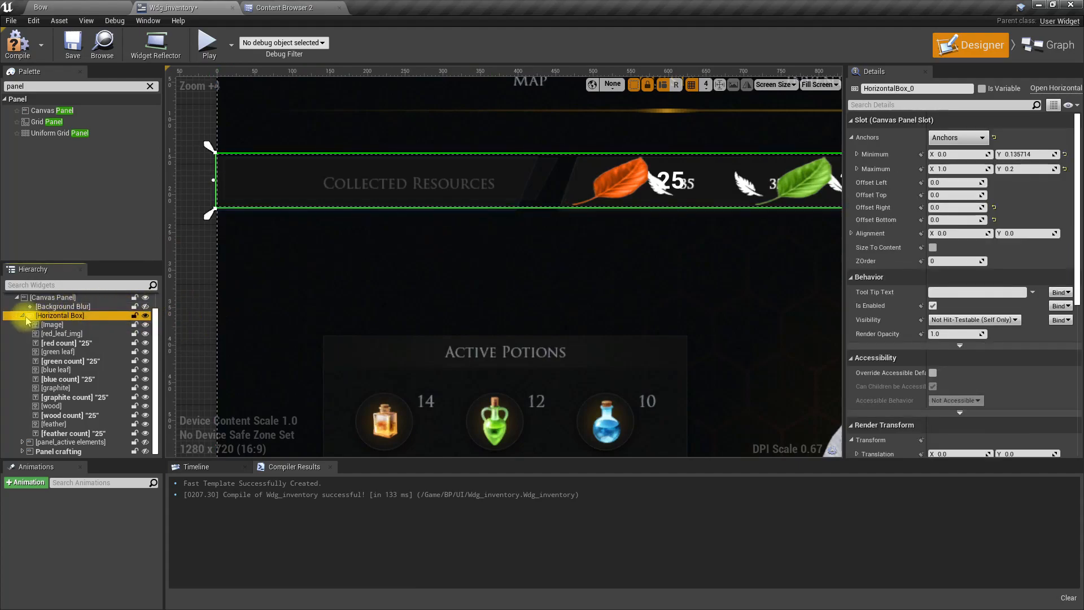
click(23, 316)
scroll(472, 276, down, 5)
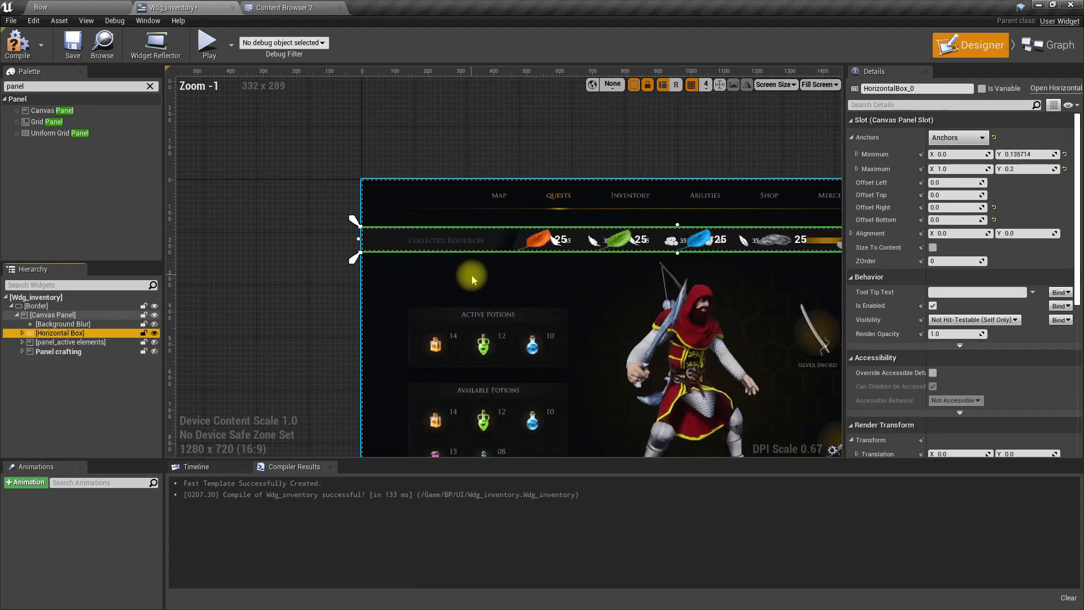
right_drag(468, 276, 442, 303)
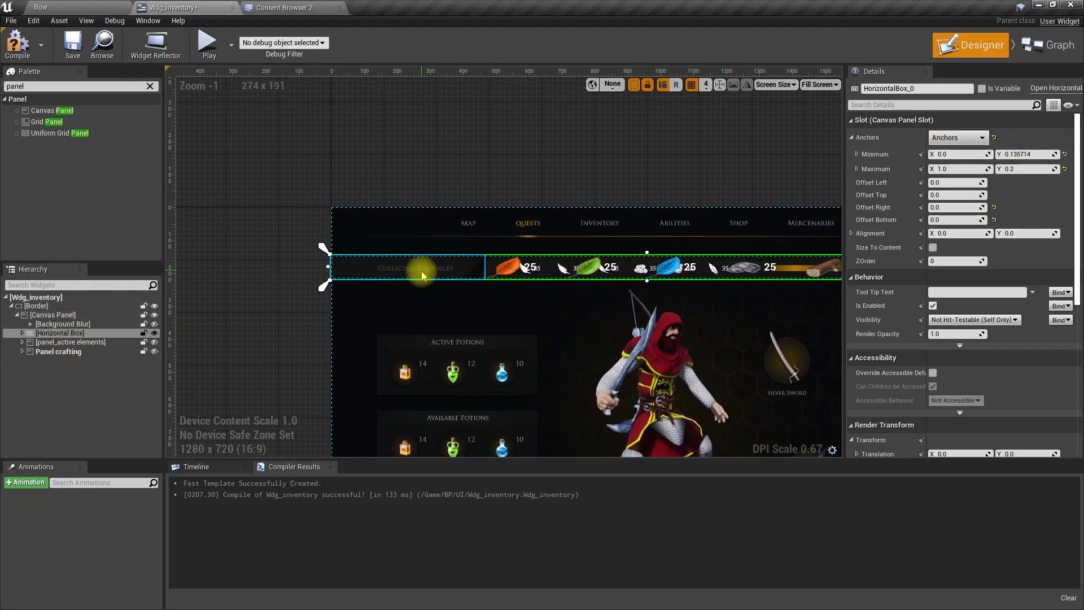
click(61, 325)
click(61, 333)
click(24, 333)
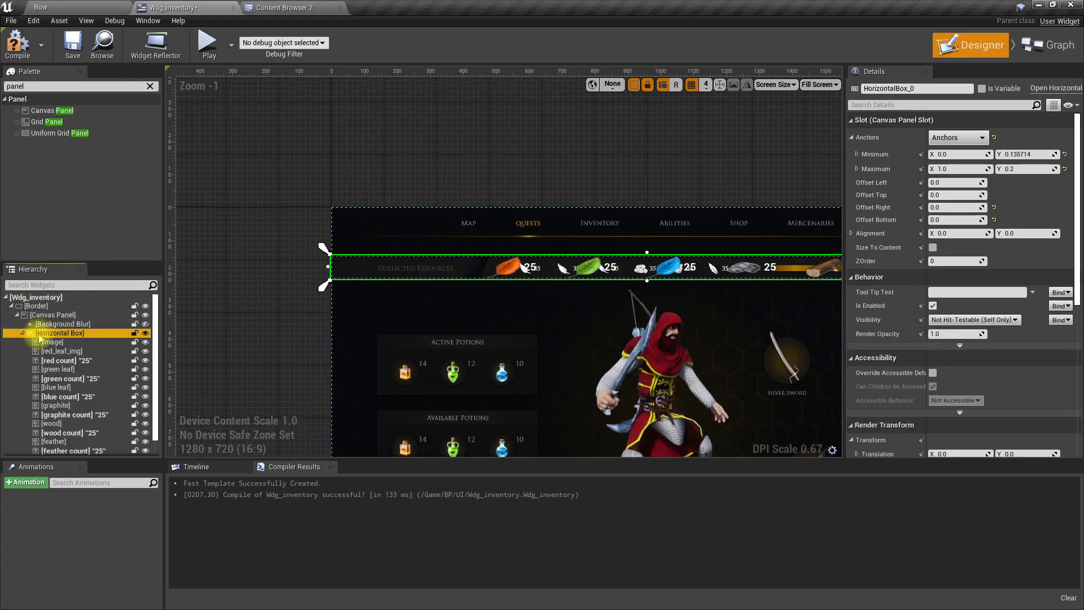
click(74, 341)
click(74, 333)
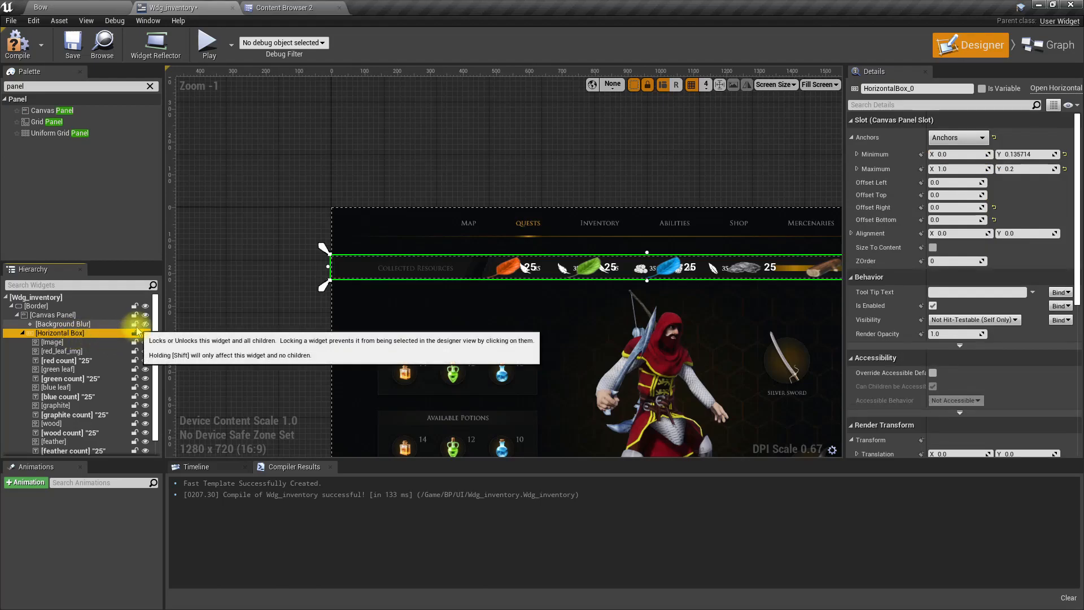
key(ctrl+v)
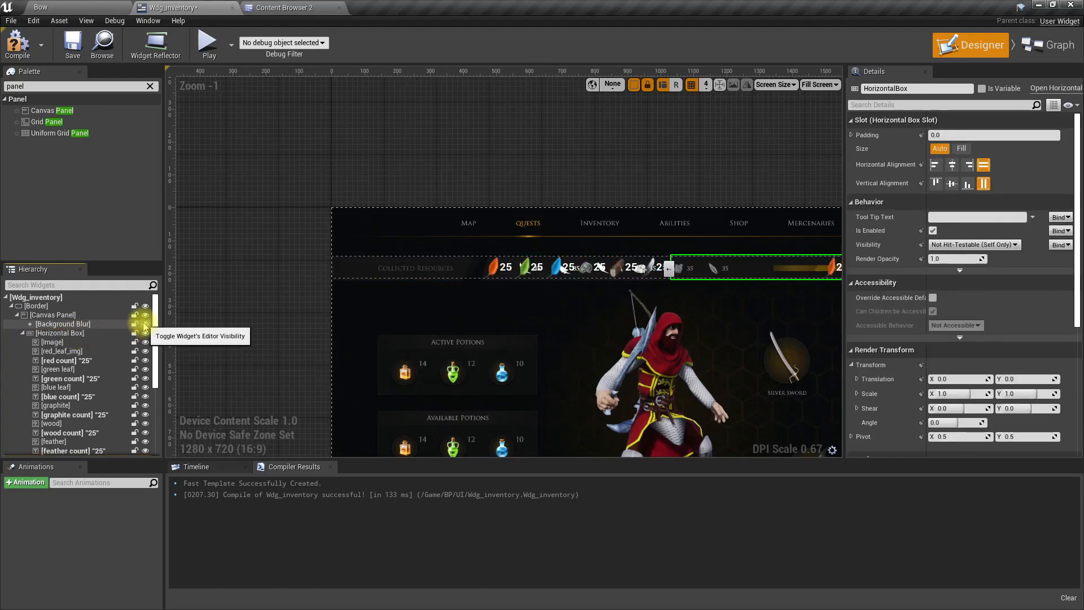
scroll(144, 327, down, 5)
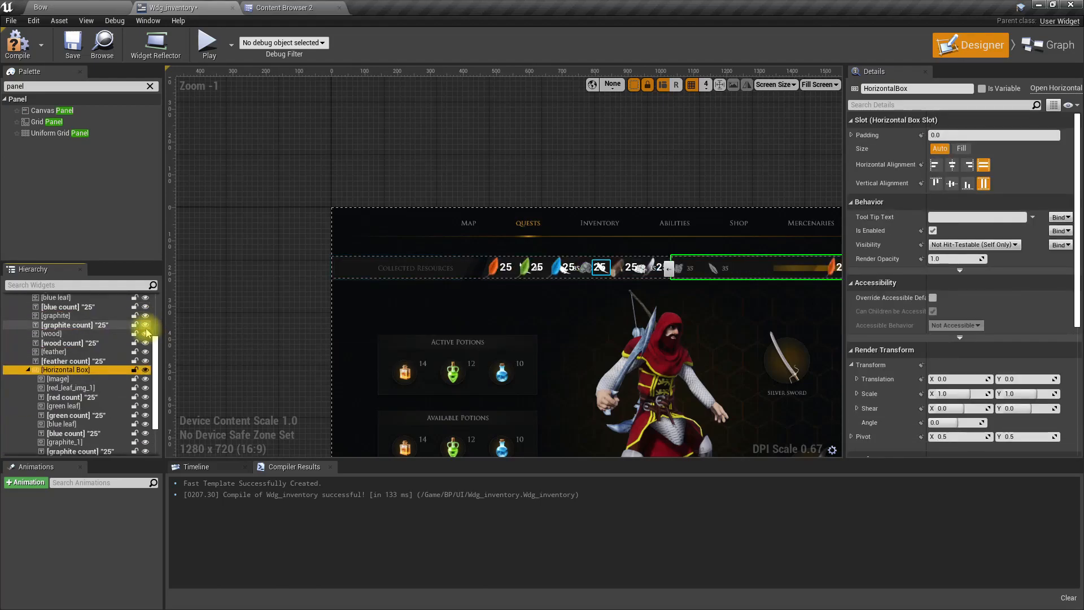
key(ctrl+z)
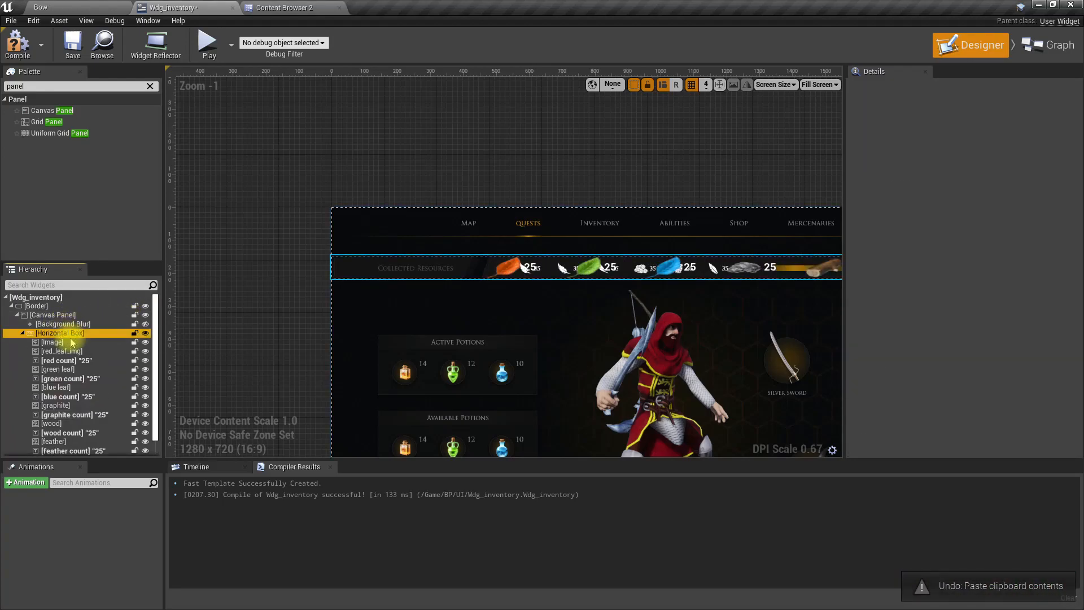
Step: Delete the top-bar2 image from the Horizontal Box and hide the box in the designer
click(9, 334)
click(22, 333)
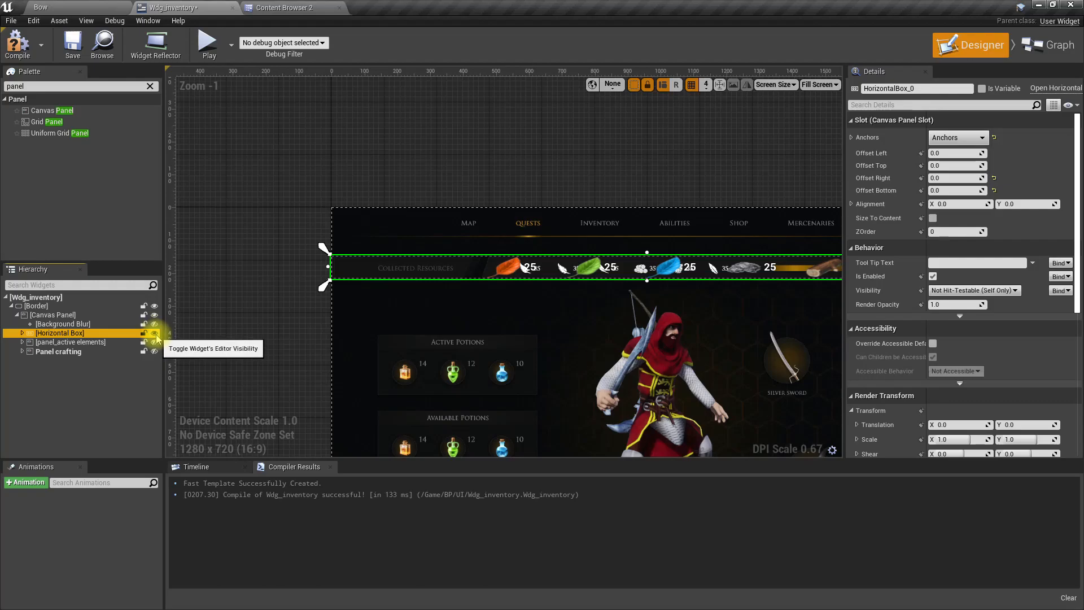
click(22, 333)
click(56, 343)
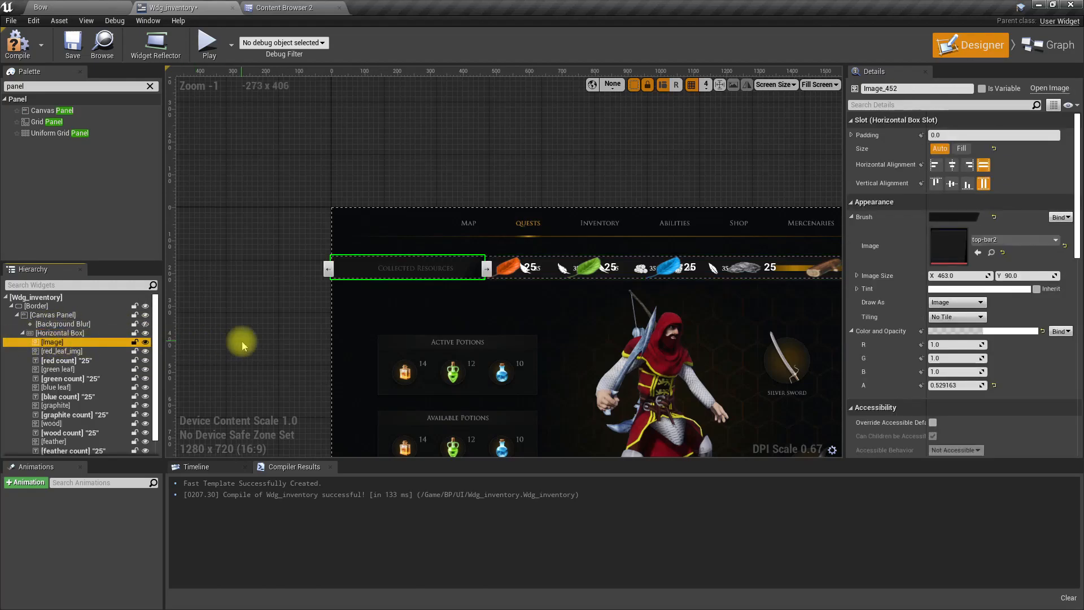
key(Delete)
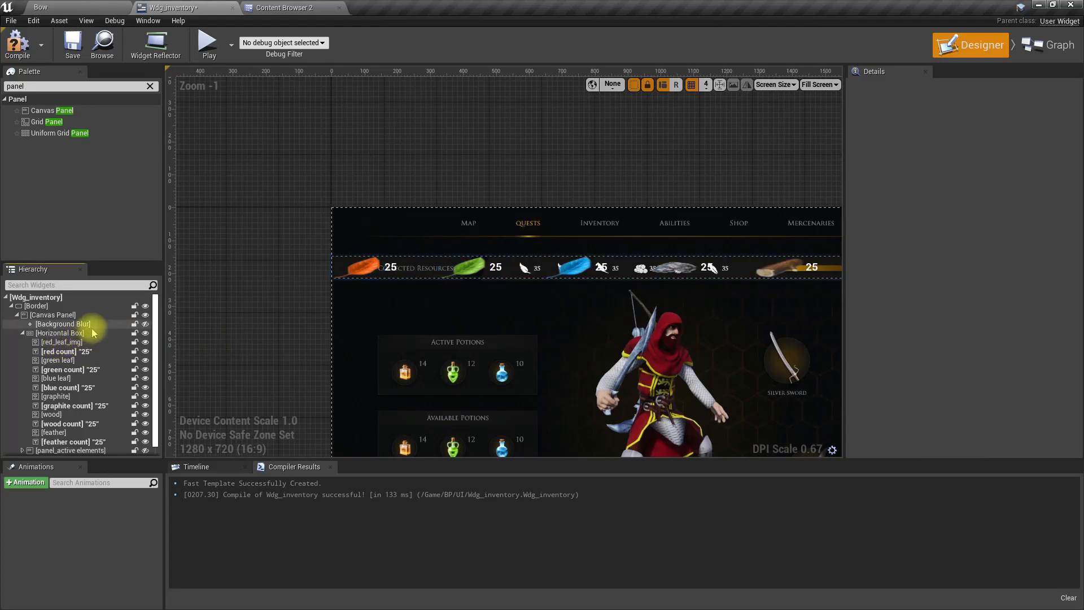
click(145, 333)
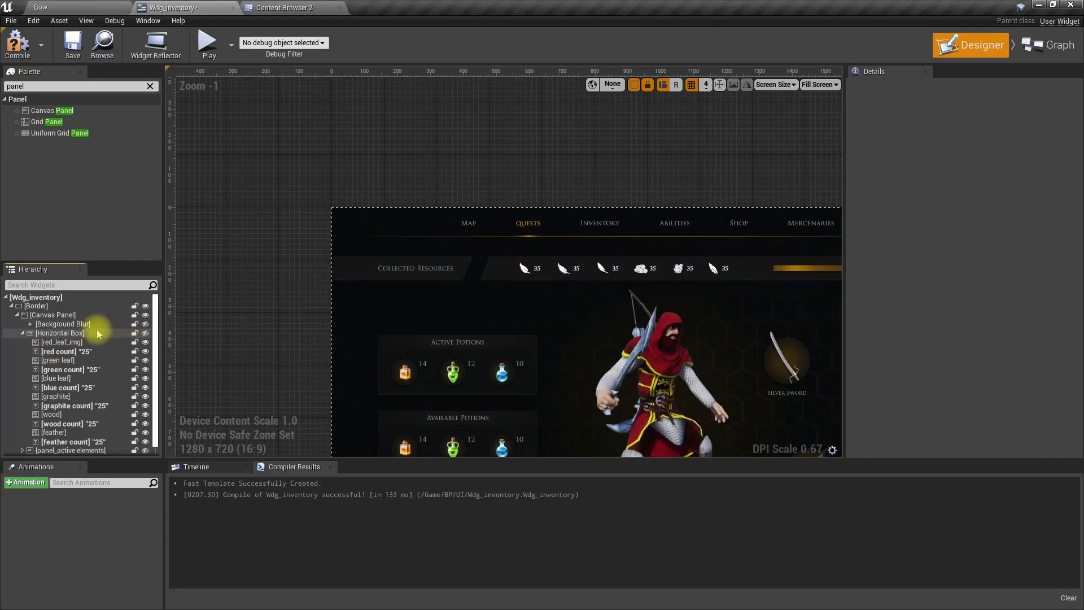
click(23, 333)
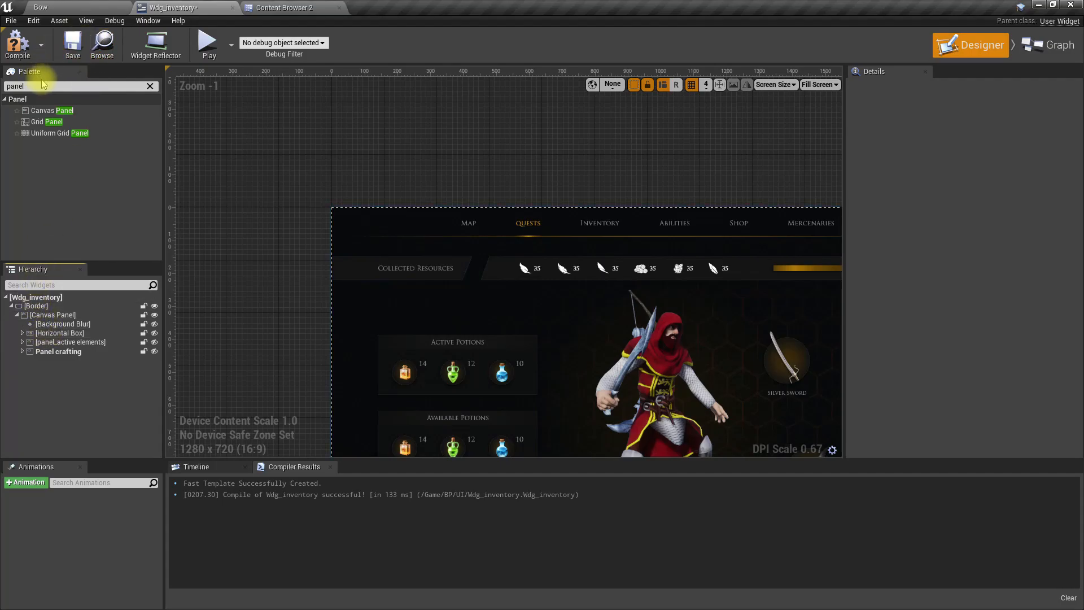
Step: Find Horizontal Box in the widget palette and add a new one to the Canvas Panel above the existing Horizontal Box
text(horizon)
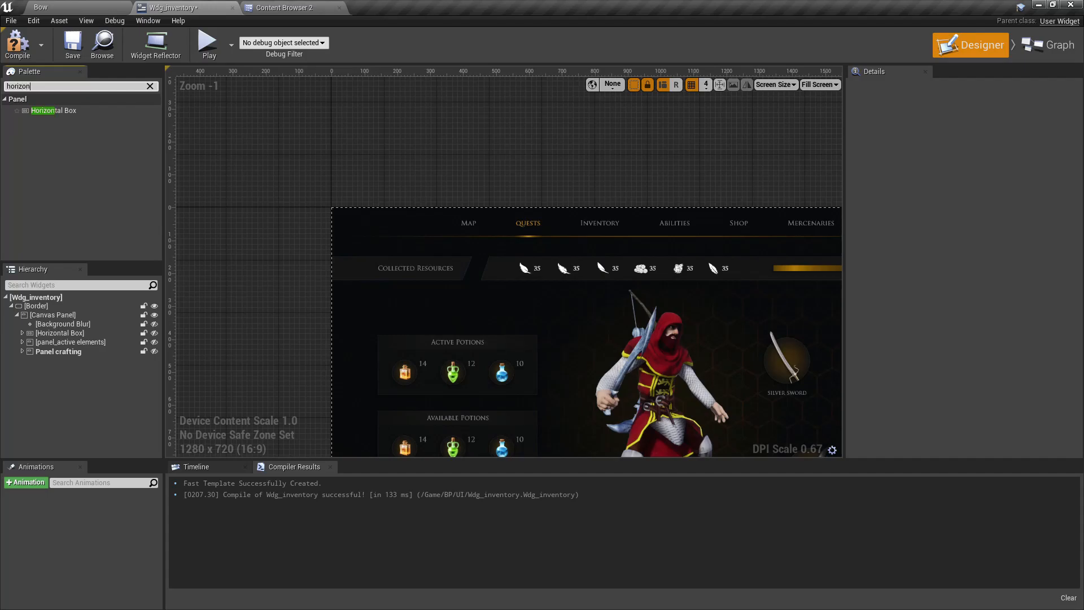
click(126, 96)
drag(63, 110, 60, 334)
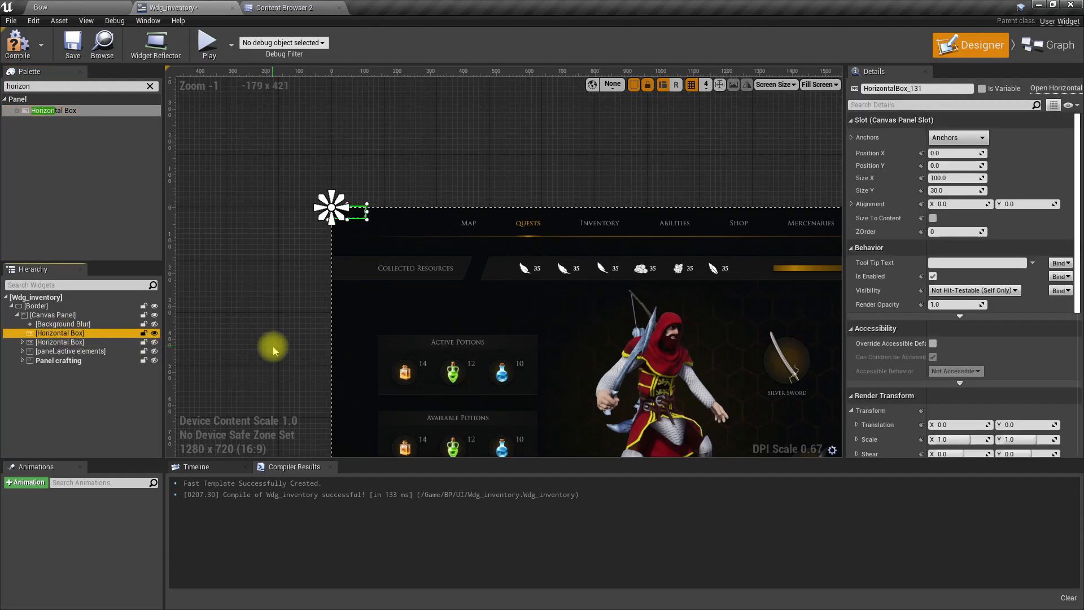
Step: Rename the new, empty Horizontal Box as top_panel
key(F2)
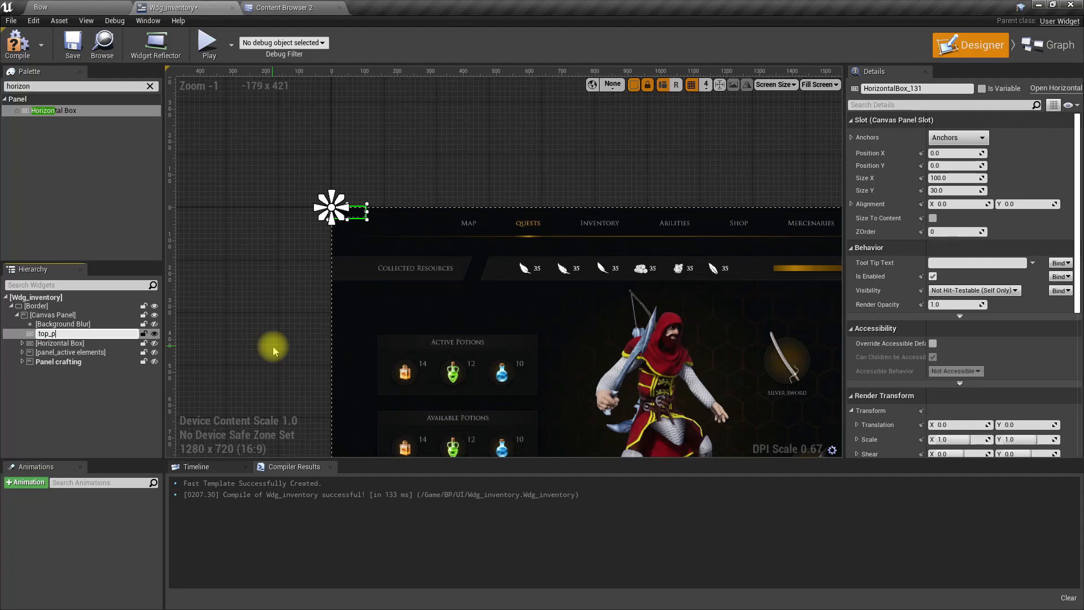
text(top_panel)
key(Return)
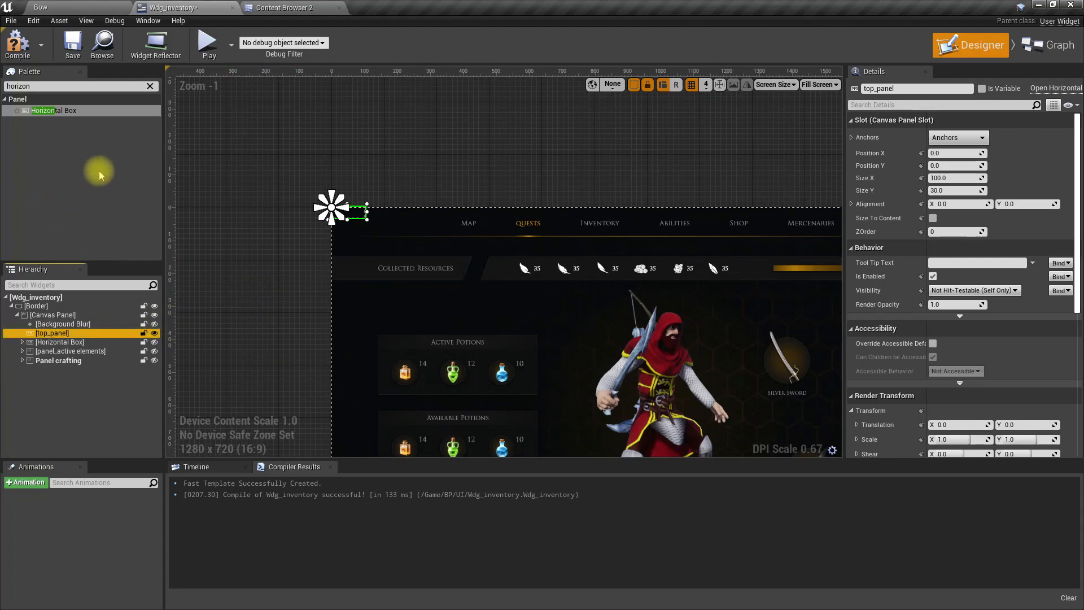
Step: Spread top_panel's vertical anchors around the Collected Resources strip, with the top anchor at about 13.8%
scroll(333, 235, up, 1)
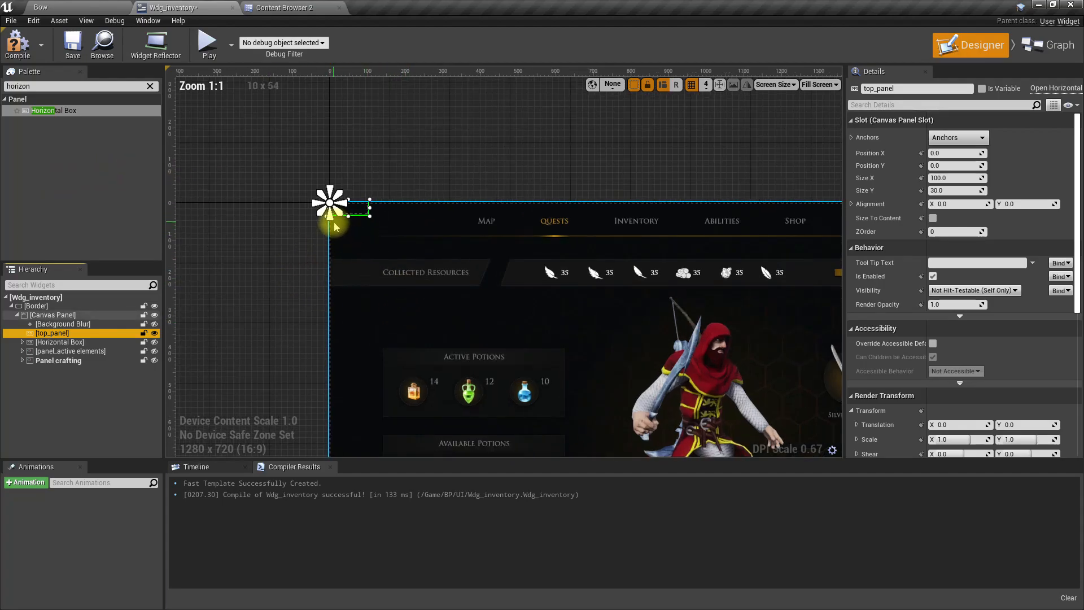
drag(332, 221, 346, 295)
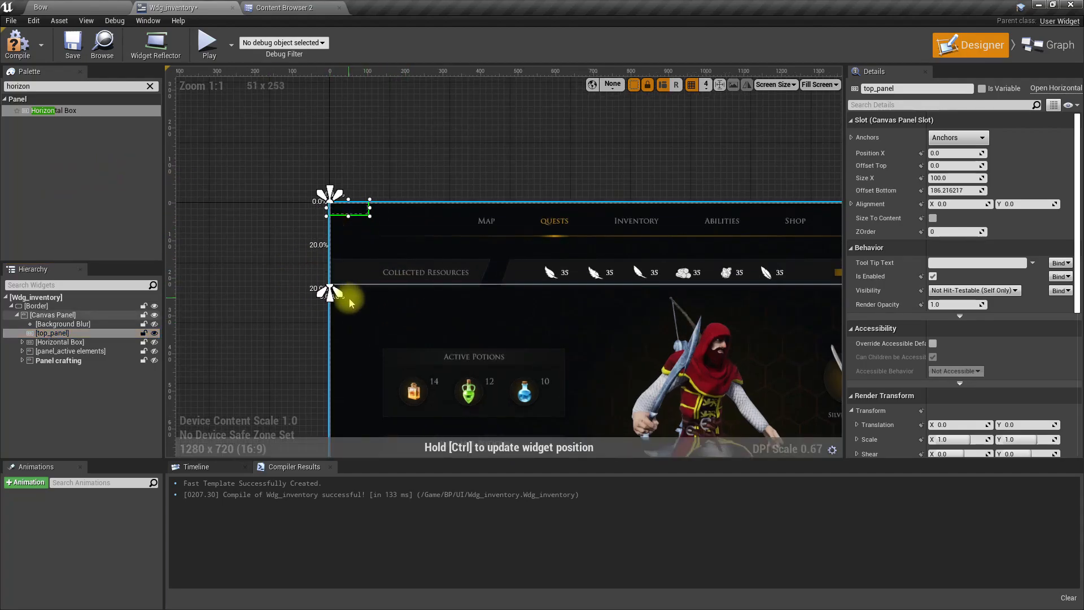
scroll(351, 298, up, 6)
drag(285, 259, 283, 270)
scroll(308, 226, down, 3)
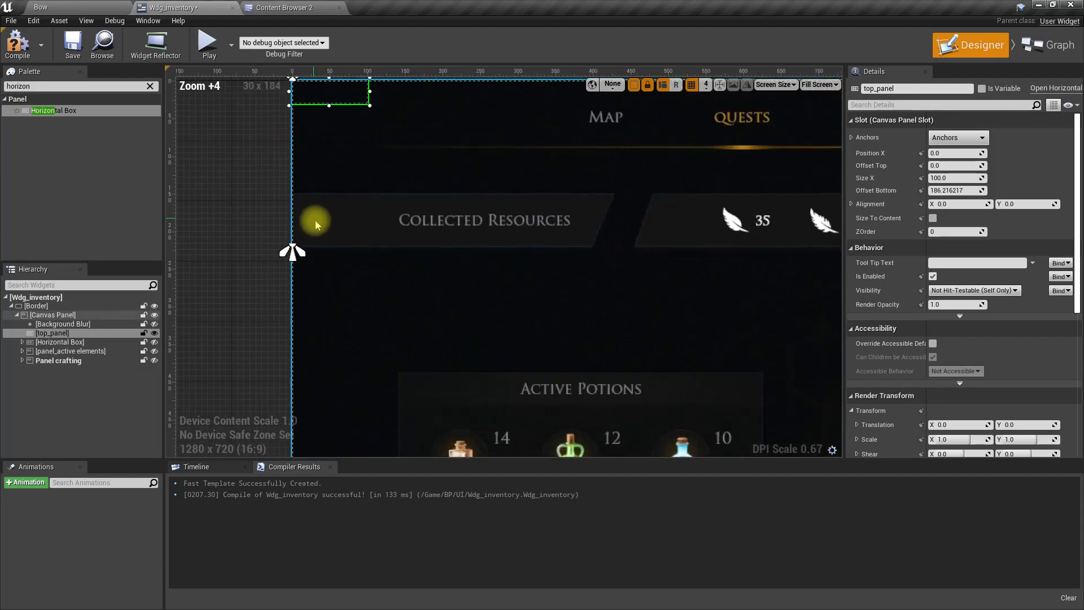
drag(299, 88, 296, 182)
scroll(350, 248, up, 5)
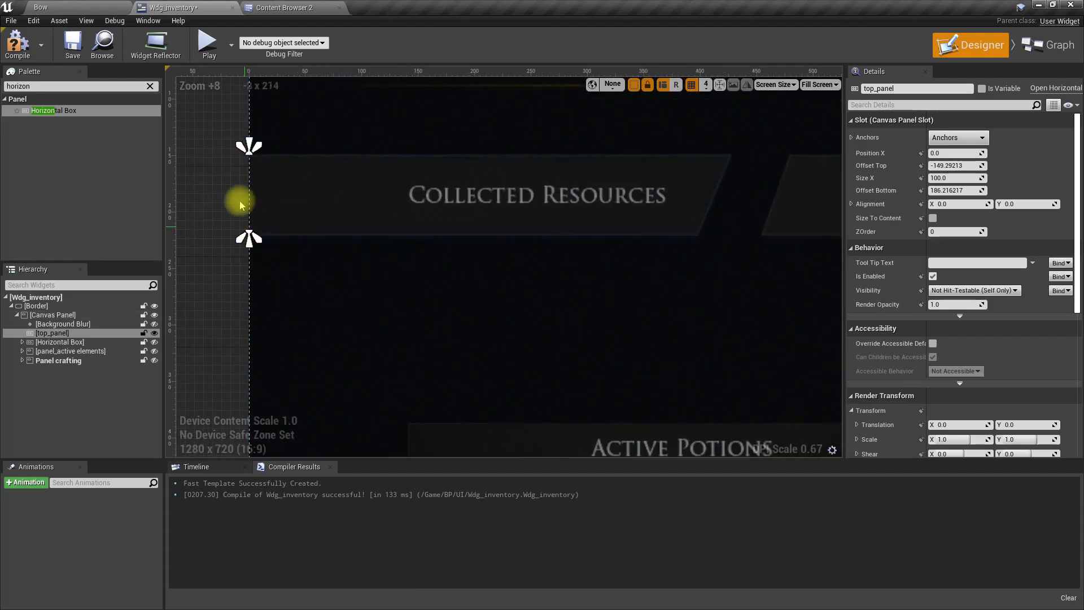
drag(250, 133, 254, 164)
mouse_move(251, 241)
mouse_down()
mouse_move(247, 262)
mouse_move(244, 252)
mouse_up()
Step: Extend top_panel's anchors horizontally across the canvas to the 100% right edge
scroll(612, 338, down, 6)
right_drag(612, 339, 420, 330)
scroll(400, 319, down, 3)
drag(314, 313, 397, 308)
drag(523, 318, 835, 316)
right_drag(798, 326, 536, 339)
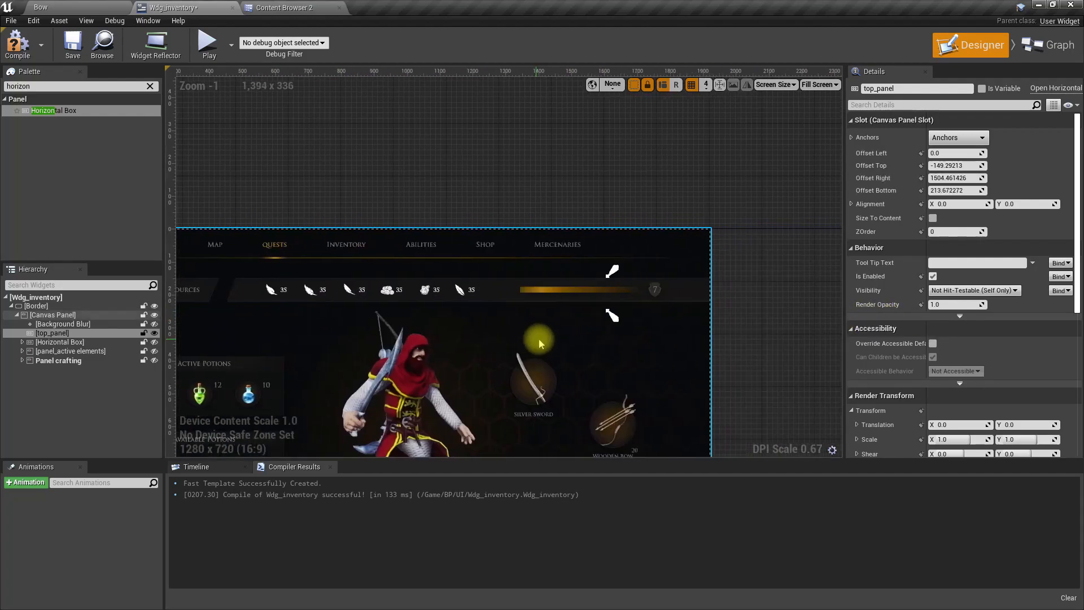
drag(611, 321, 718, 310)
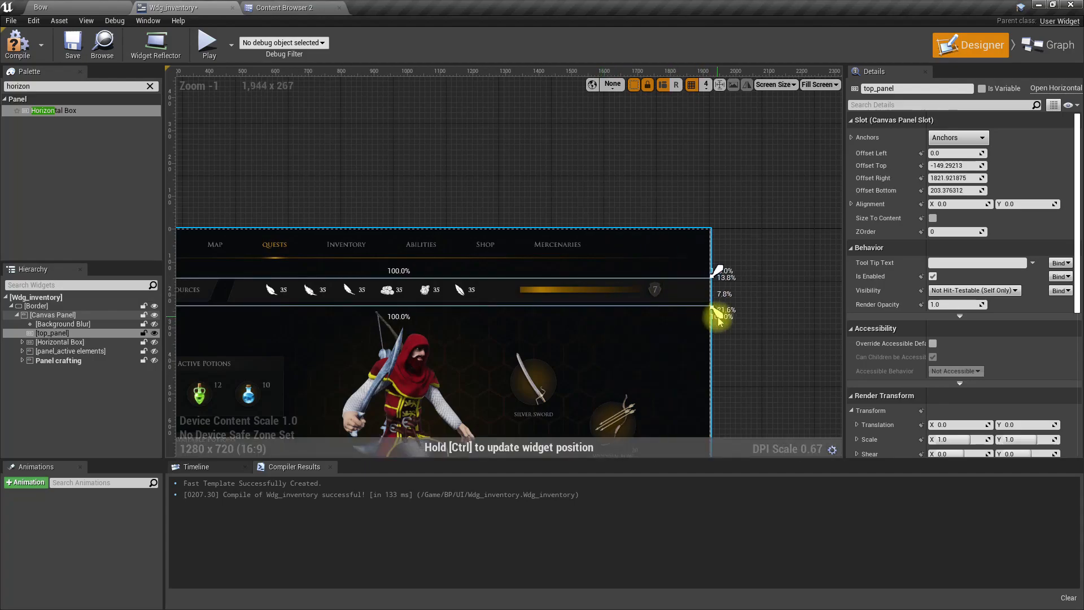
Step: Raise top_panel's bottom anchor to 20% so it follows the lower edge of the Collected Resources strip
scroll(750, 330, up, 6)
scroll(686, 325, down, 4)
right_drag(676, 324, 406, 312)
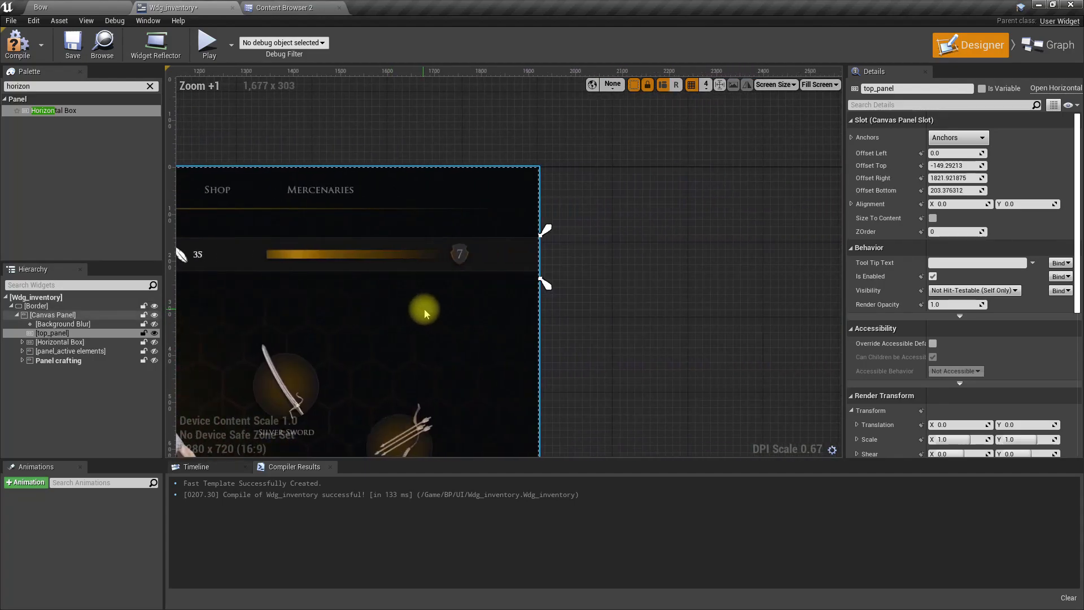
scroll(435, 312, up, 2)
drag(590, 272, 590, 262)
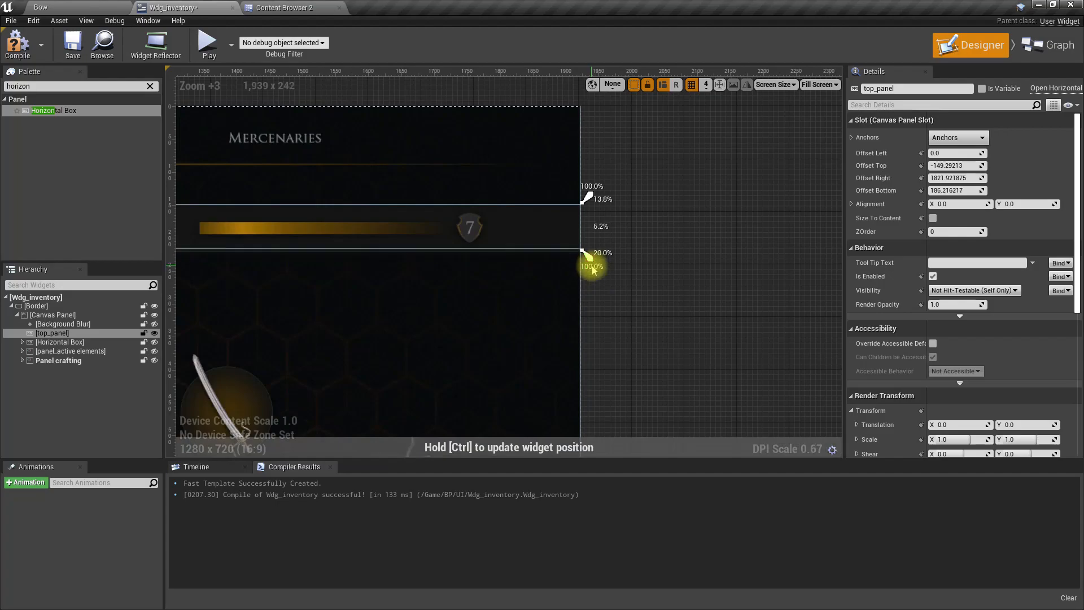
scroll(702, 339, down, 4)
right_drag(444, 361, 674, 340)
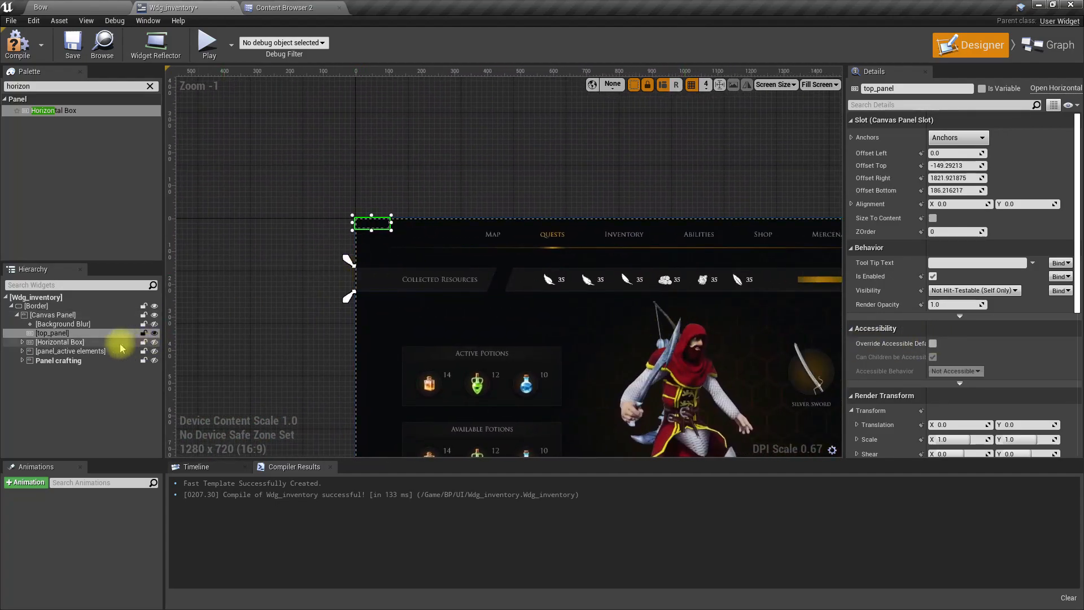
Step: Set top_panel's top, right and bottom offsets to 0
click(956, 165)
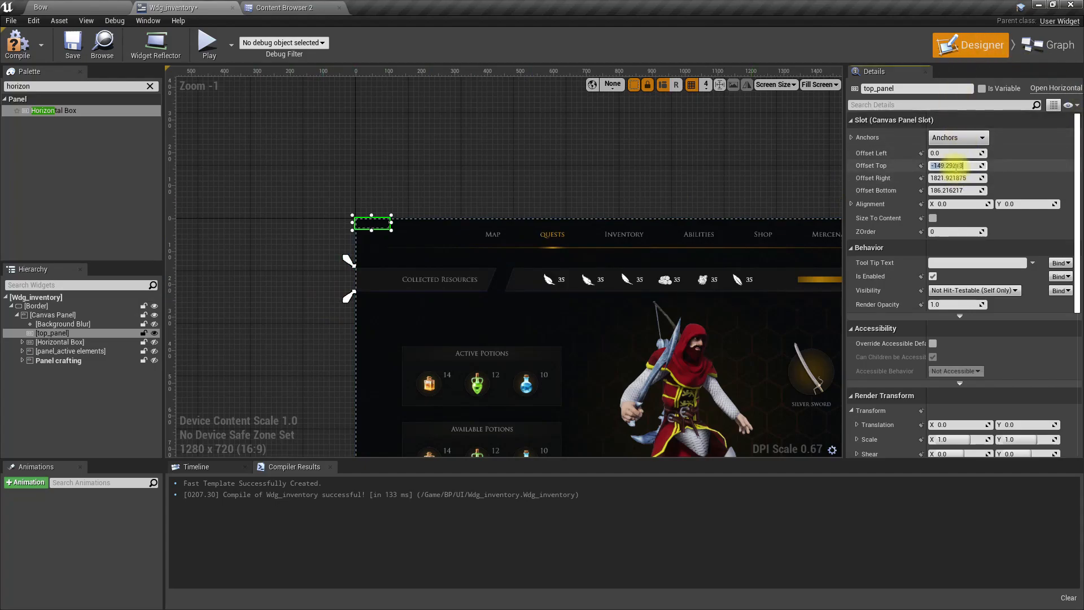
text(0)
key(Tab)
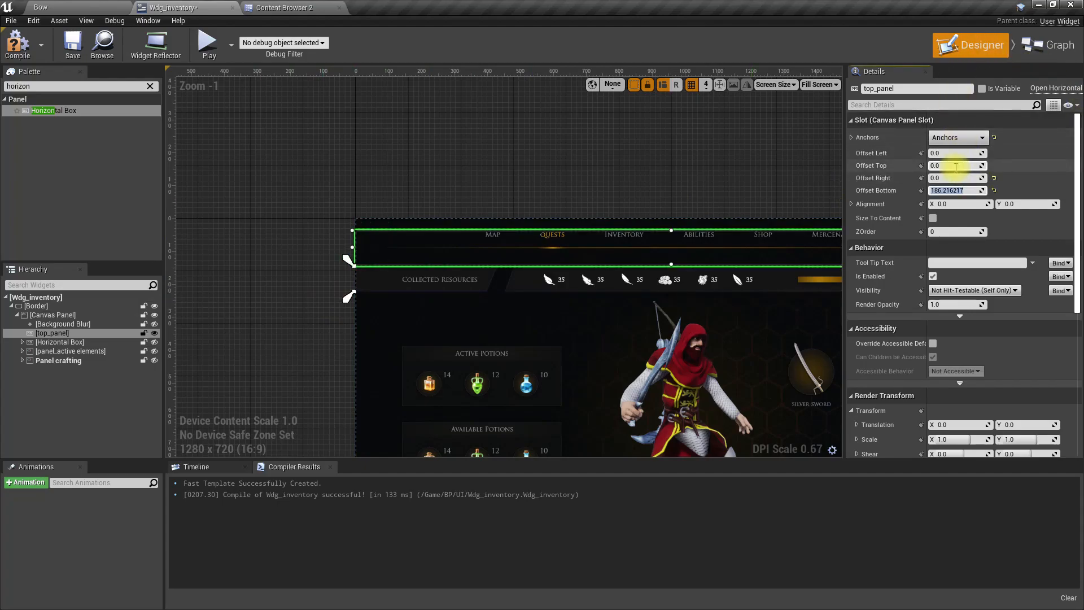
key(Return)
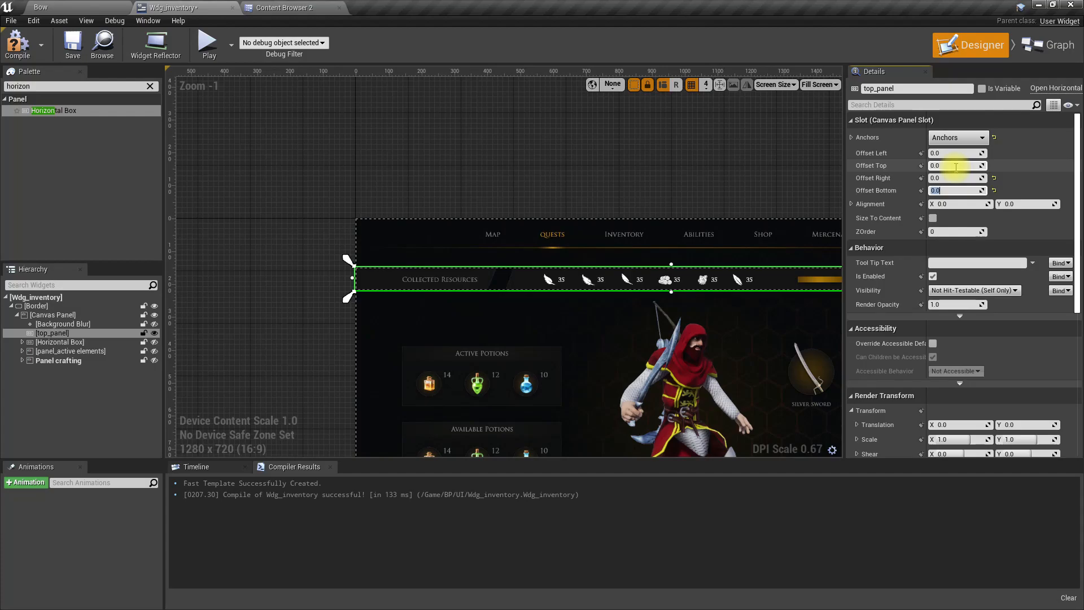
Step: Find the Image widget in the palette and add one inside top_panel
scroll(400, 276, up, 5)
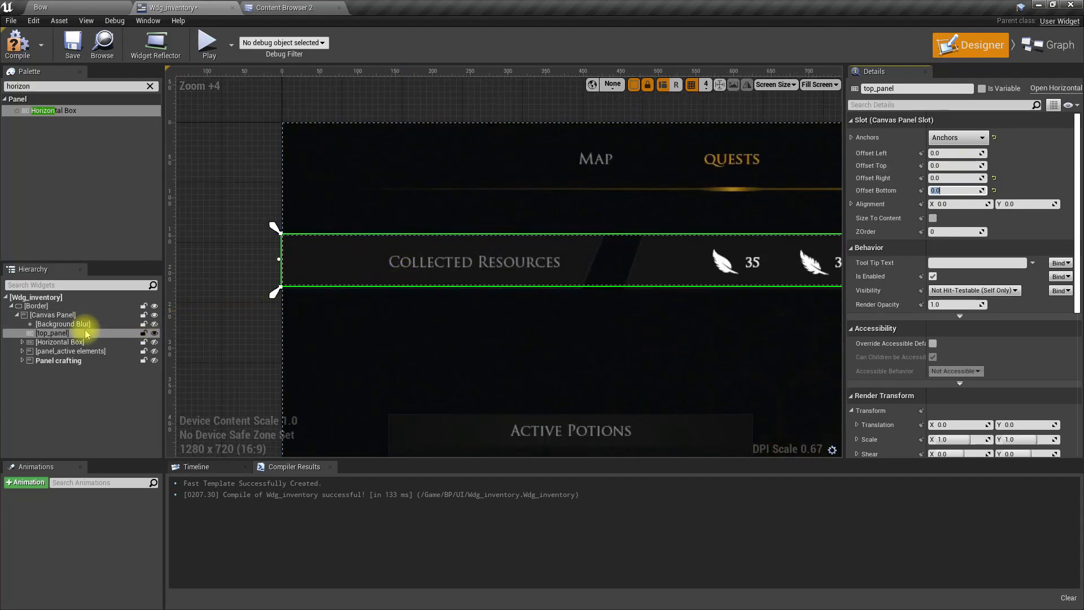
click(150, 86)
text(image)
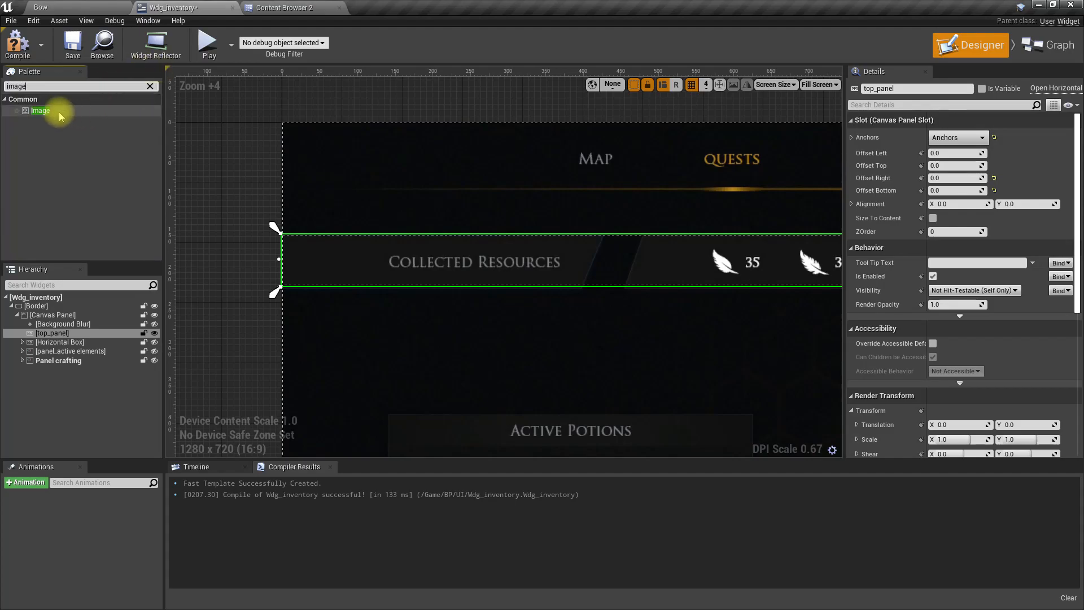
drag(59, 115, 53, 339)
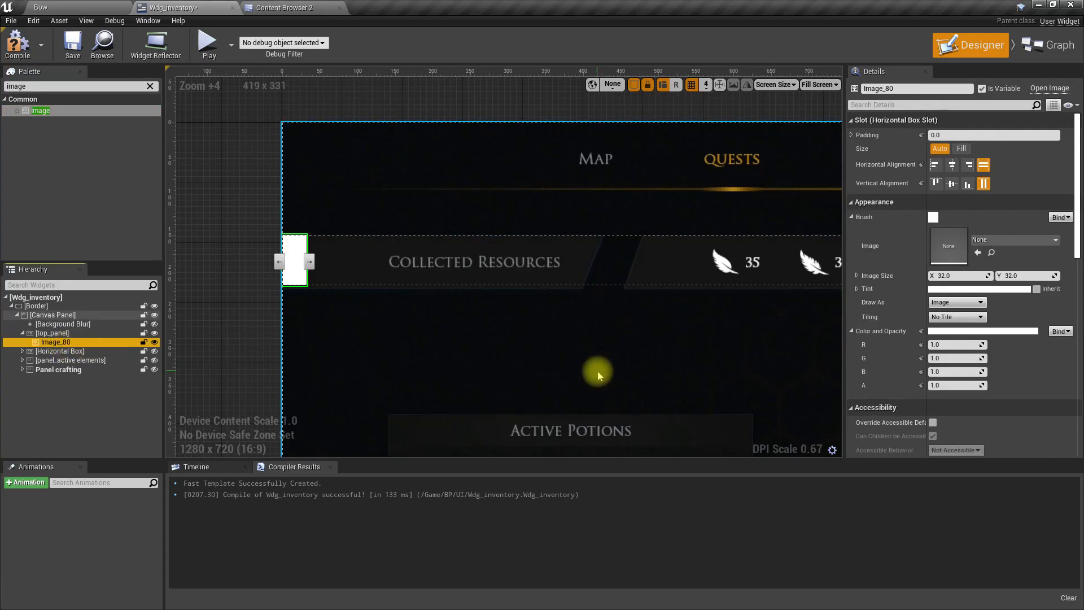
Step: Assign the top-bar2 texture from the inventory folder to the new image's brush
click(334, 7)
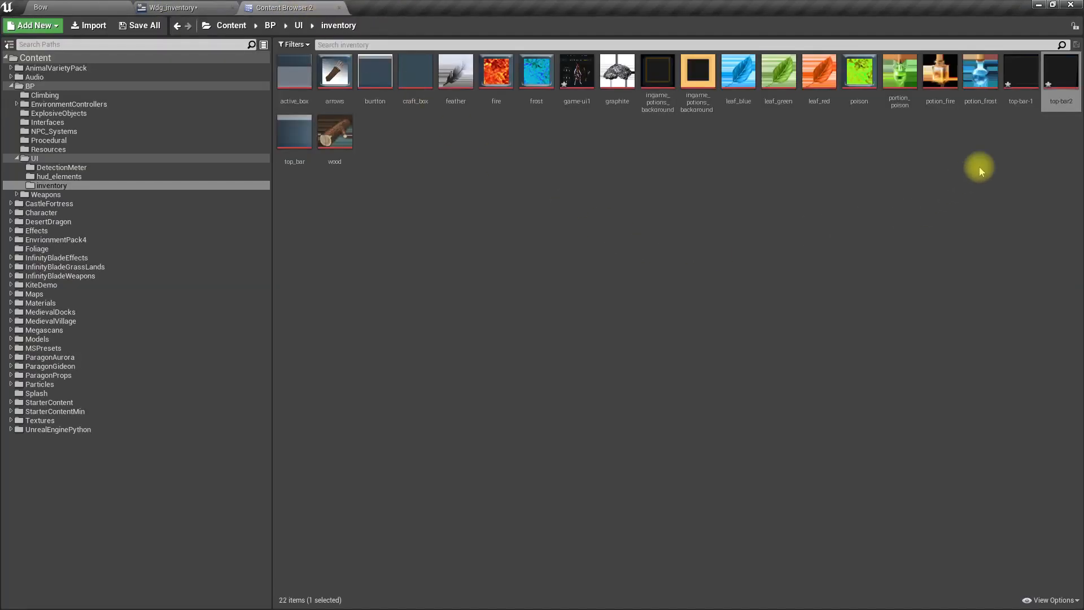
mouse_move(1067, 96)
mouse_down()
mouse_move(815, 266)
mouse_move(279, 6)
mouse_move(213, 9)
mouse_move(965, 245)
mouse_up()
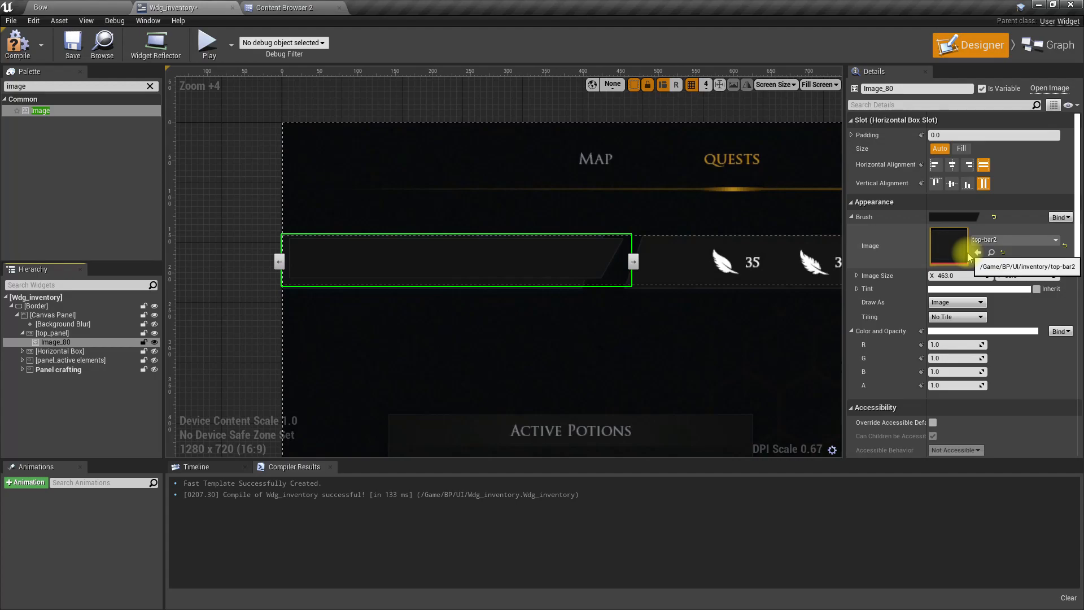
scroll(592, 299, up, 2)
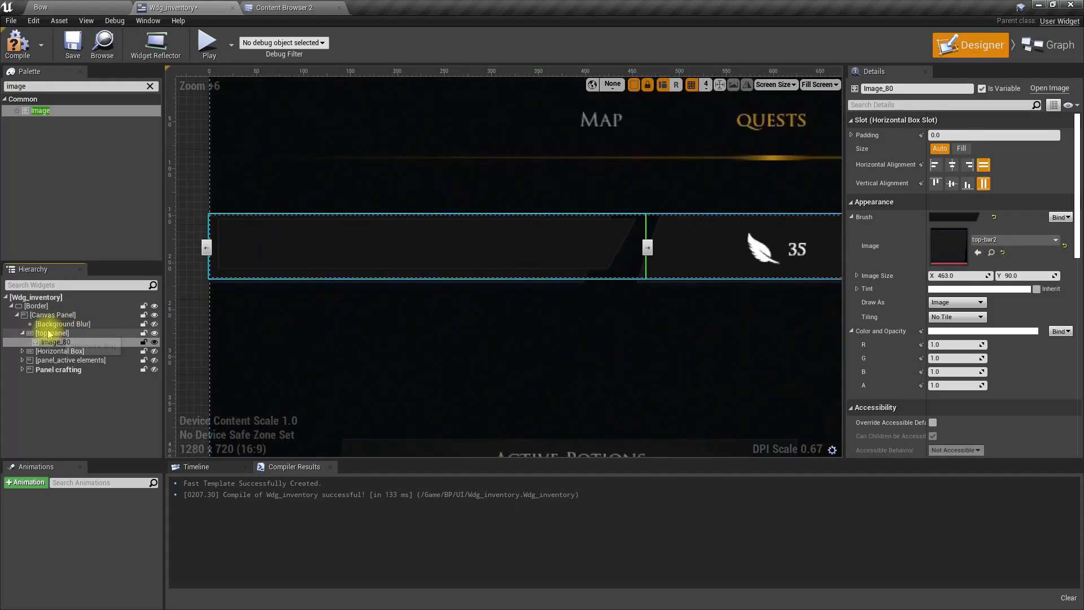
Step: Add a second Image to top_panel after the first and assign the top-bar-1 texture to its brush
drag(39, 111, 57, 350)
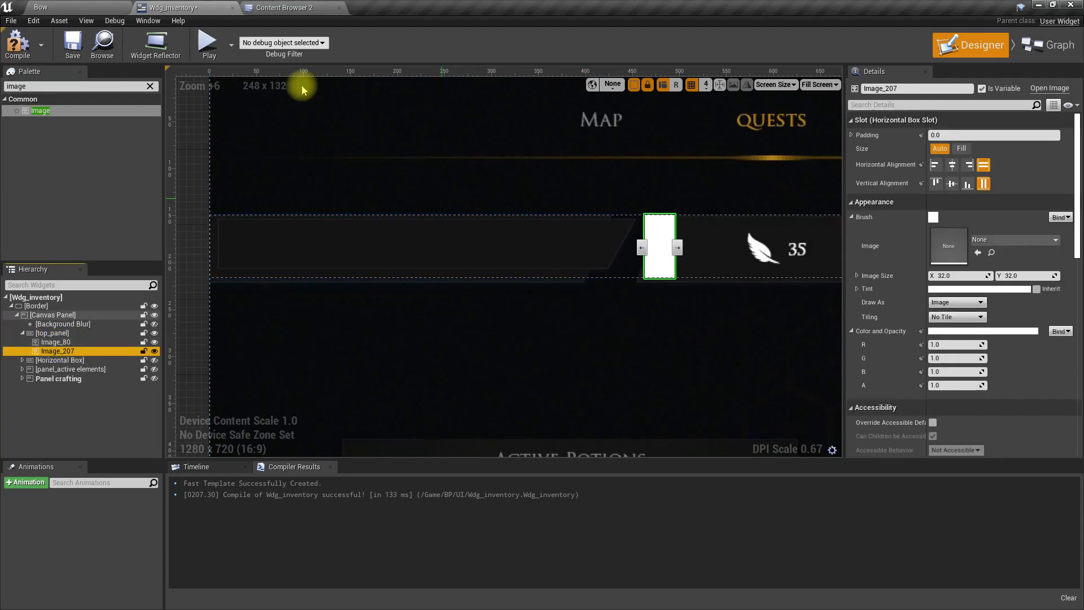
click(282, 7)
mouse_move(1019, 91)
mouse_down()
mouse_move(449, 215)
mouse_move(213, 6)
mouse_move(72, 1)
mouse_move(165, 19)
mouse_move(169, 7)
mouse_move(991, 249)
mouse_move(972, 235)
mouse_move(973, 244)
mouse_up()
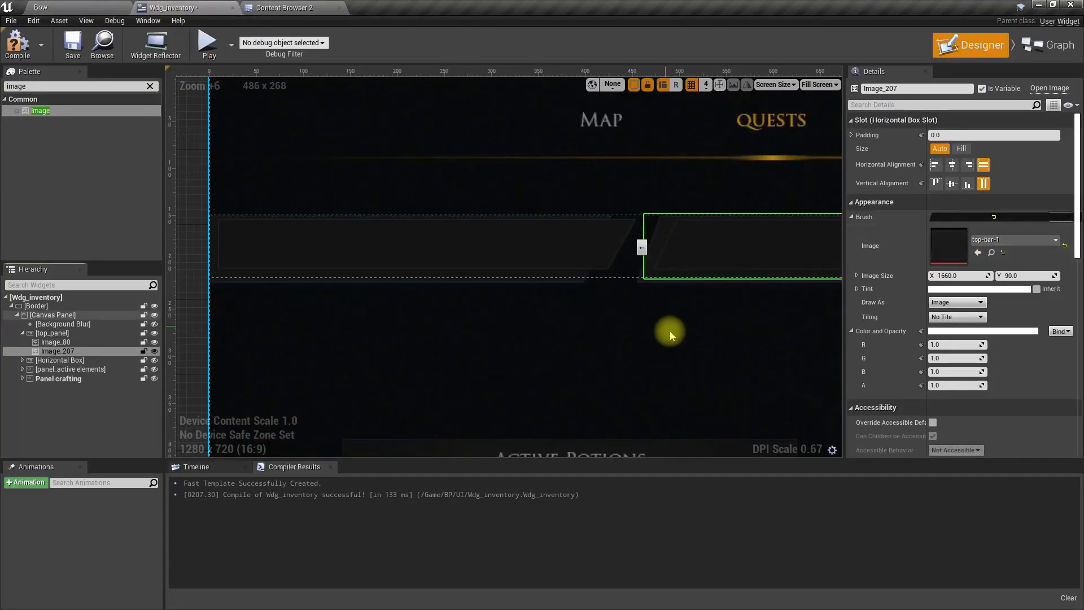
Step: Change the designer's preview screen size to the 1080p television preset, 1920 x 1080
right_drag(719, 351, 186, 323)
scroll(586, 345, down, 4)
scroll(291, 323, down, 4)
right_drag(320, 311, 474, 312)
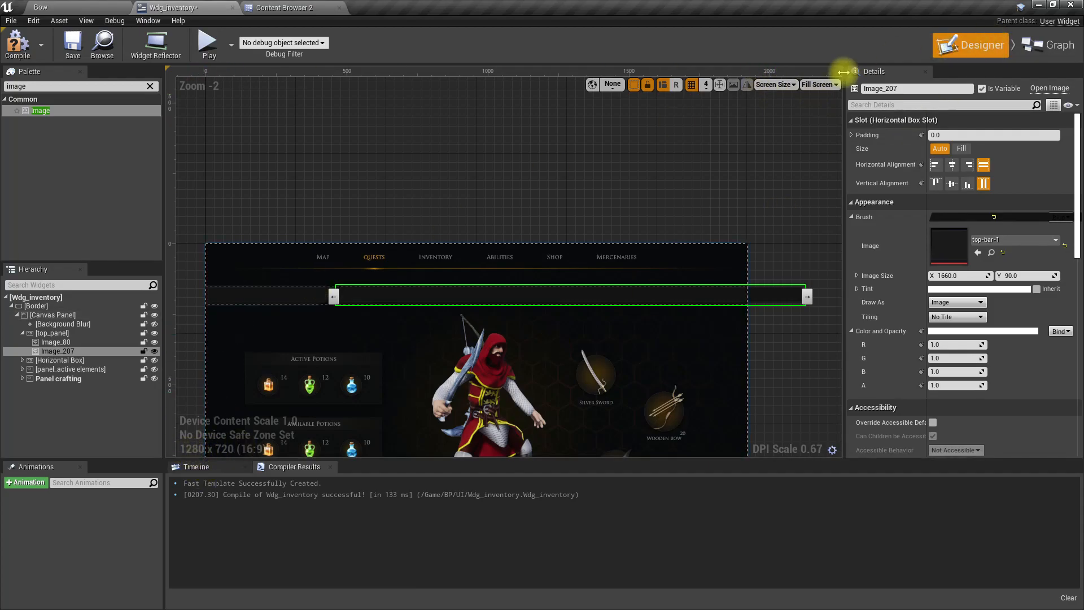
click(776, 84)
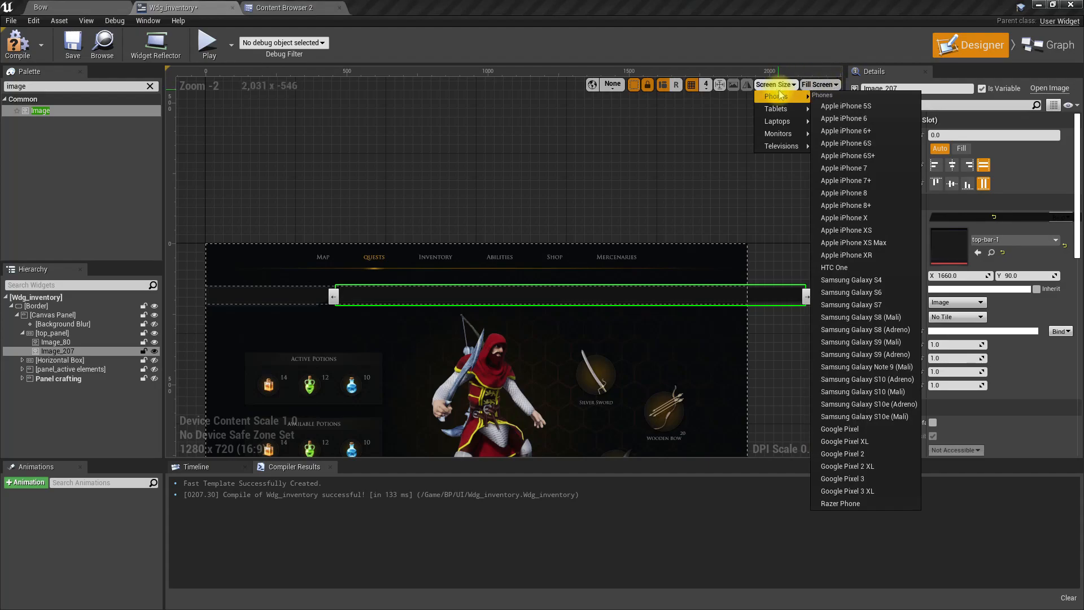
mouse_move(773, 142)
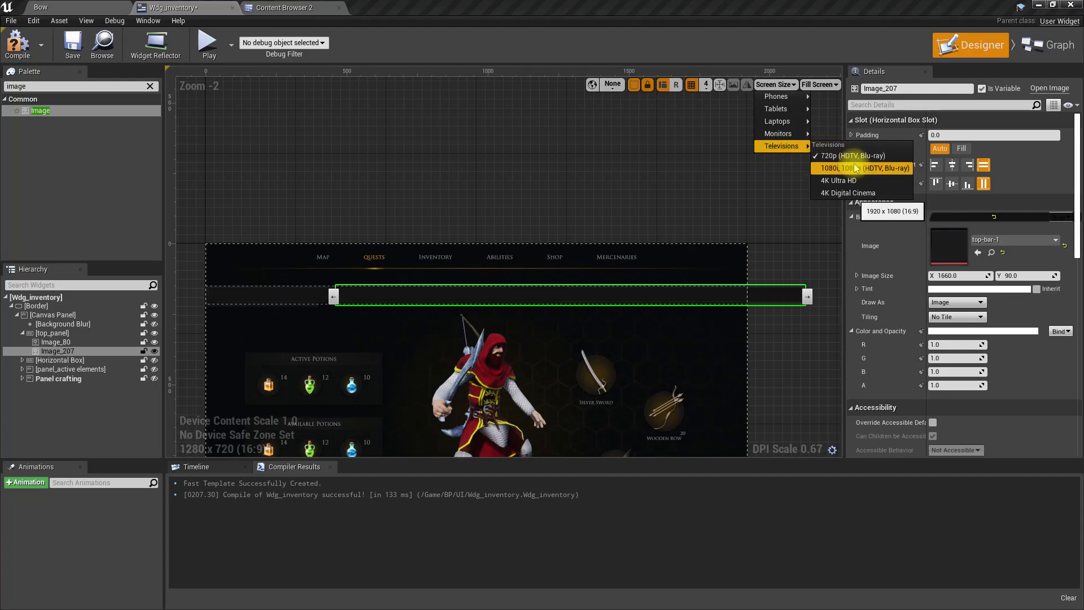
click(856, 168)
scroll(482, 142, down, 6)
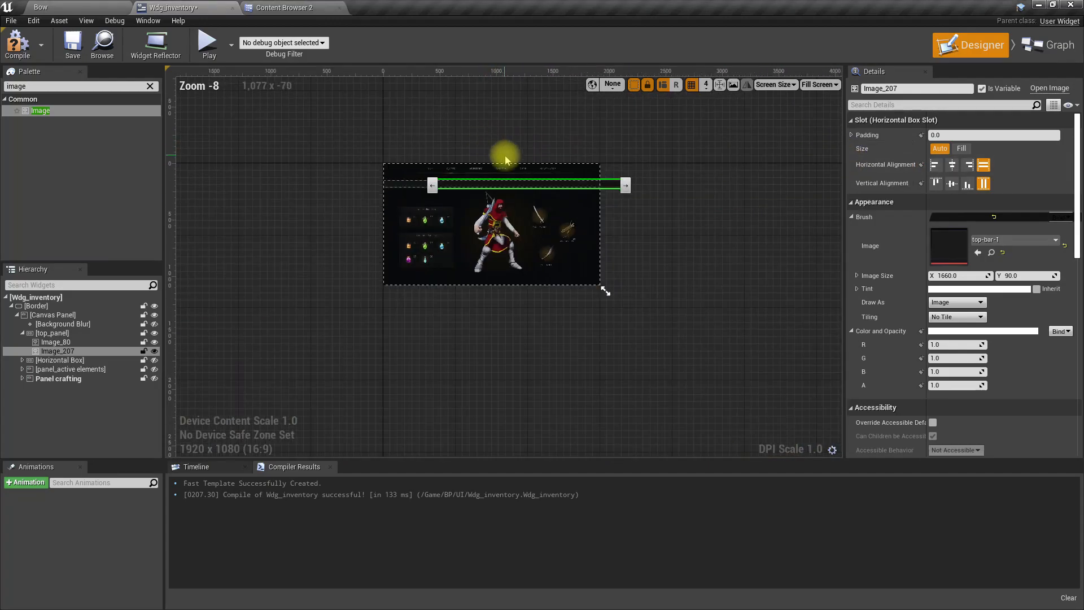
Step: Make the top-bar2 image translucent with alpha at about 0.82, and adjust its width to match the mockup's Collected Resources bar
scroll(506, 156, up, 4)
right_drag(435, 137, 533, 165)
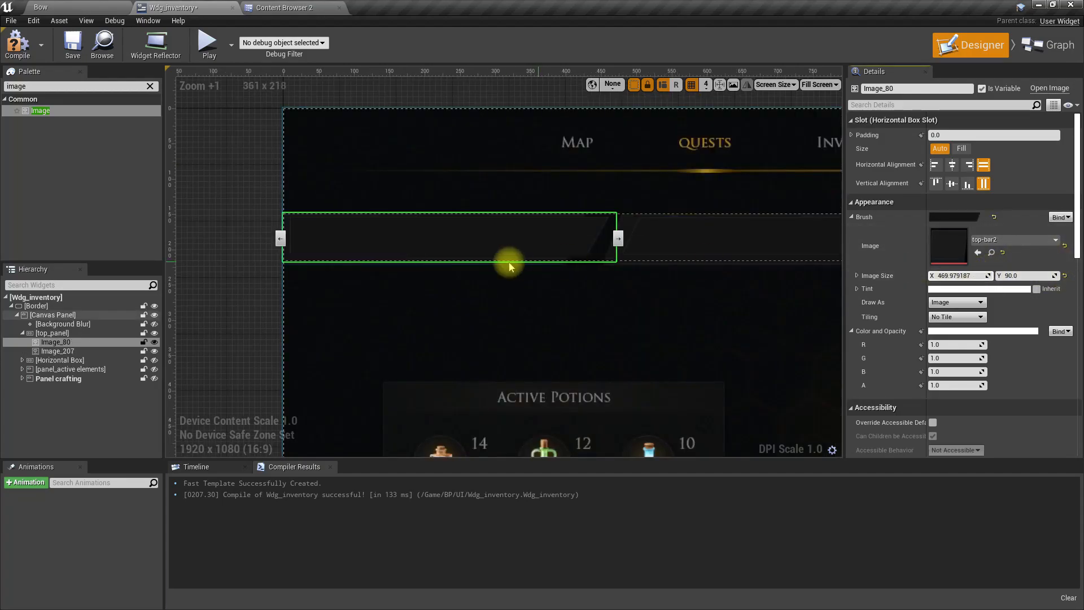
scroll(530, 266, up, 3)
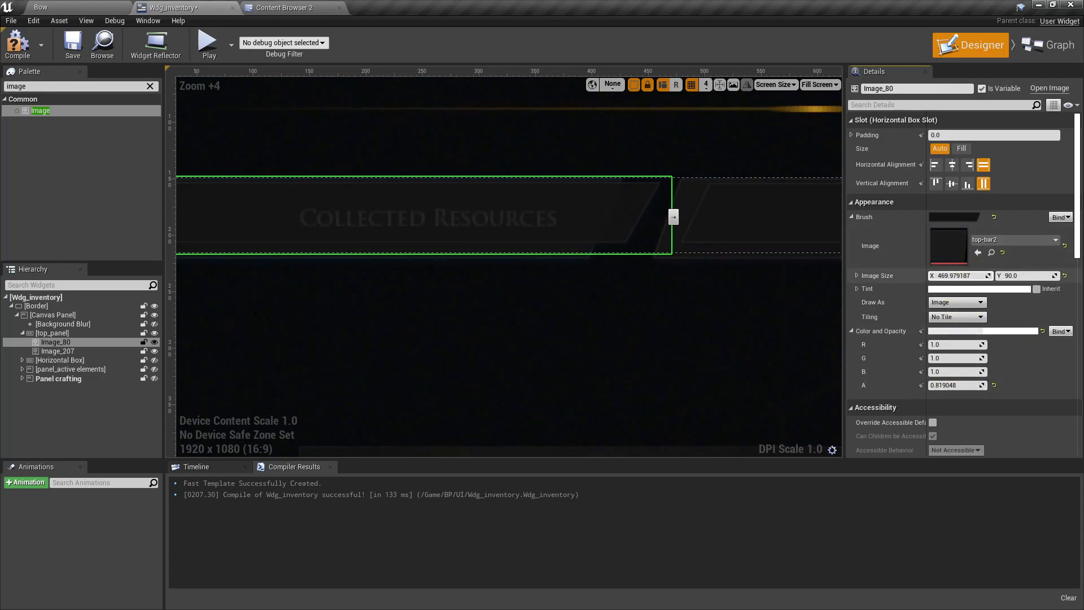
drag(959, 276, 954, 275)
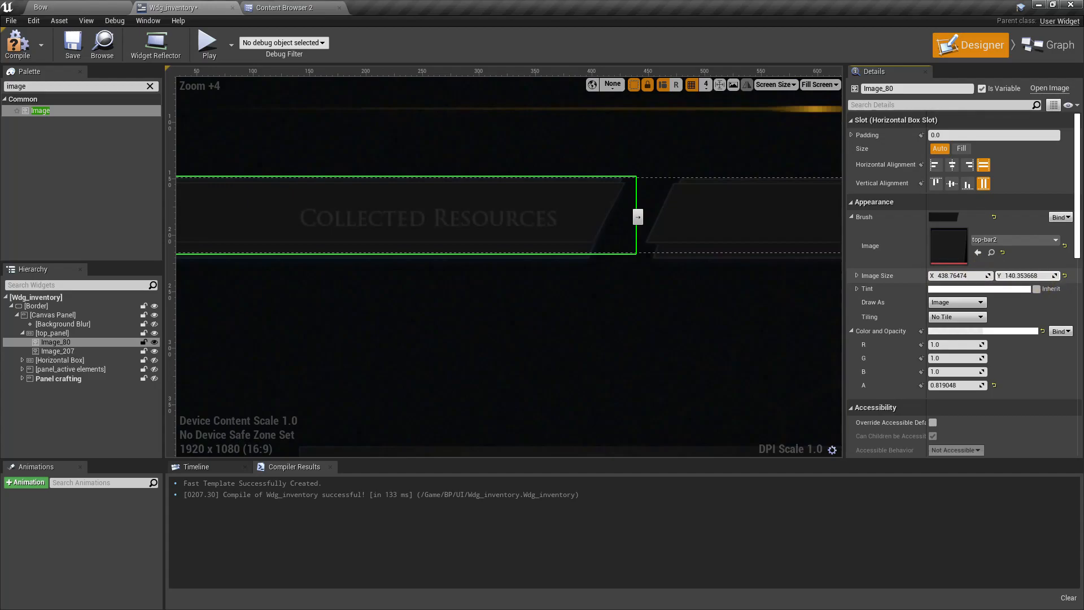
click(1064, 276)
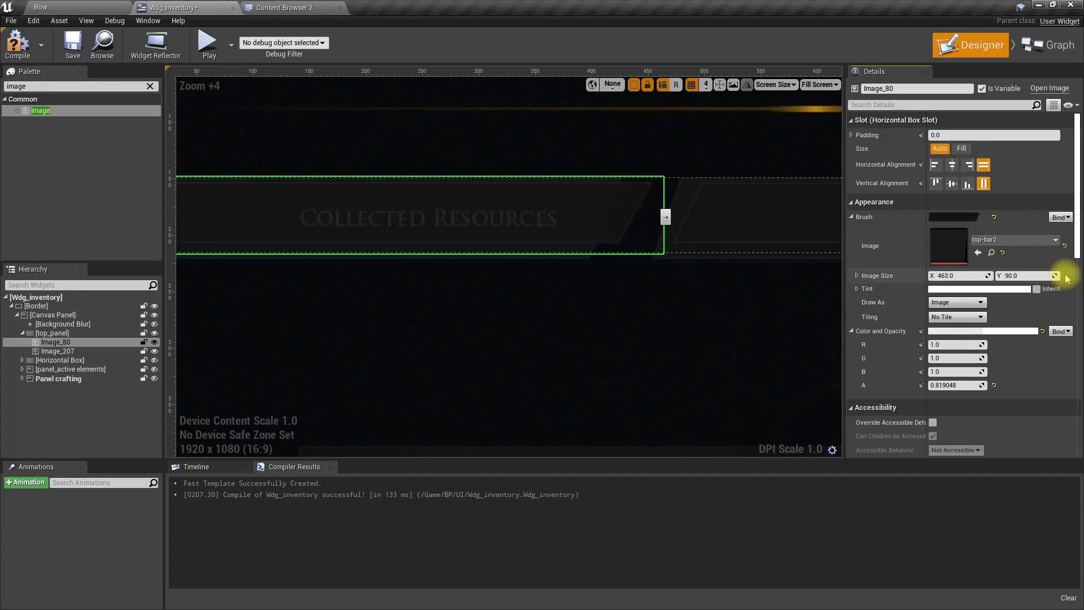
drag(990, 275, 982, 275)
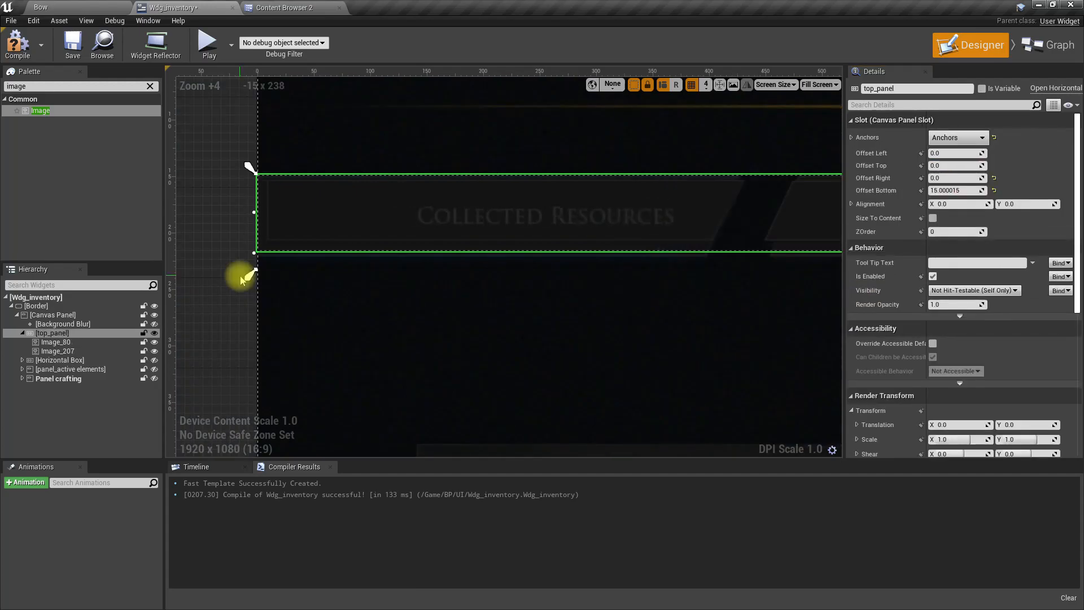
Step: Lower top_panel's bottom anchor to about 21.4% and set its bottom offset to 0
drag(252, 272, 250, 277)
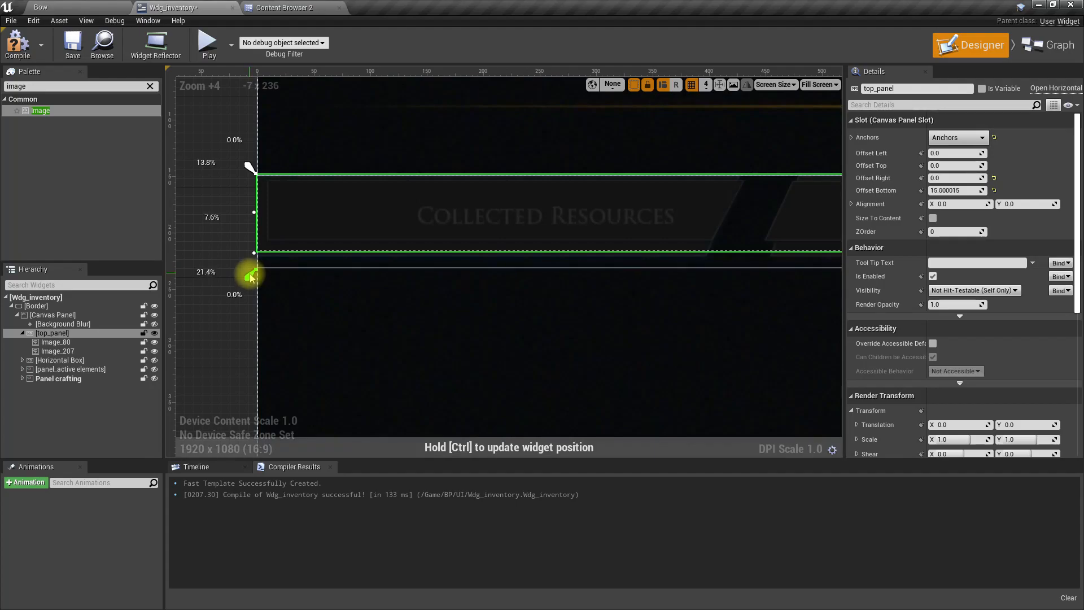
drag(251, 277, 250, 276)
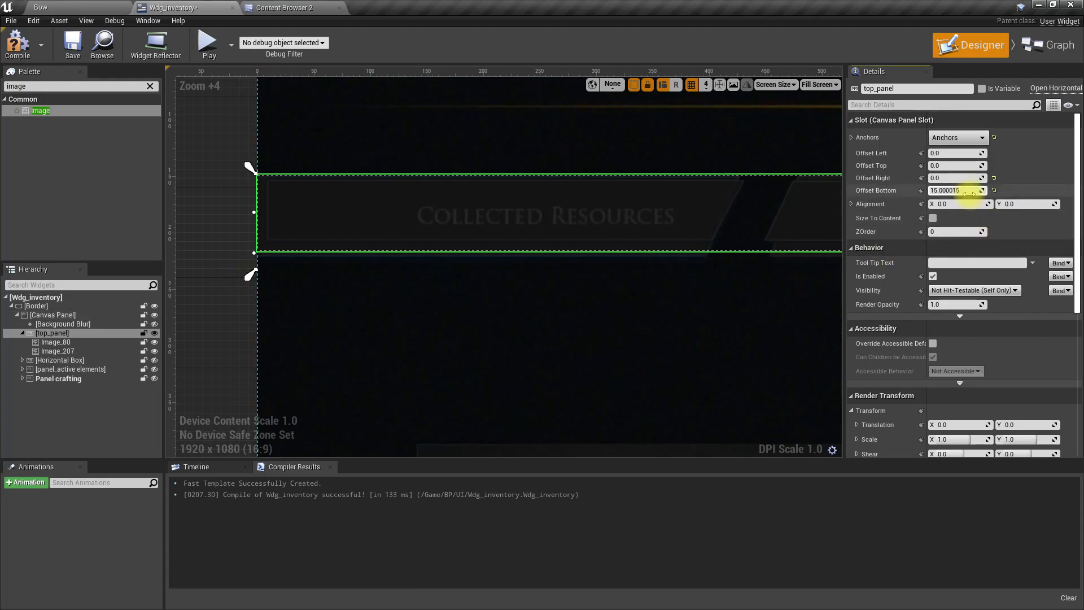
text(0)
key(Return)
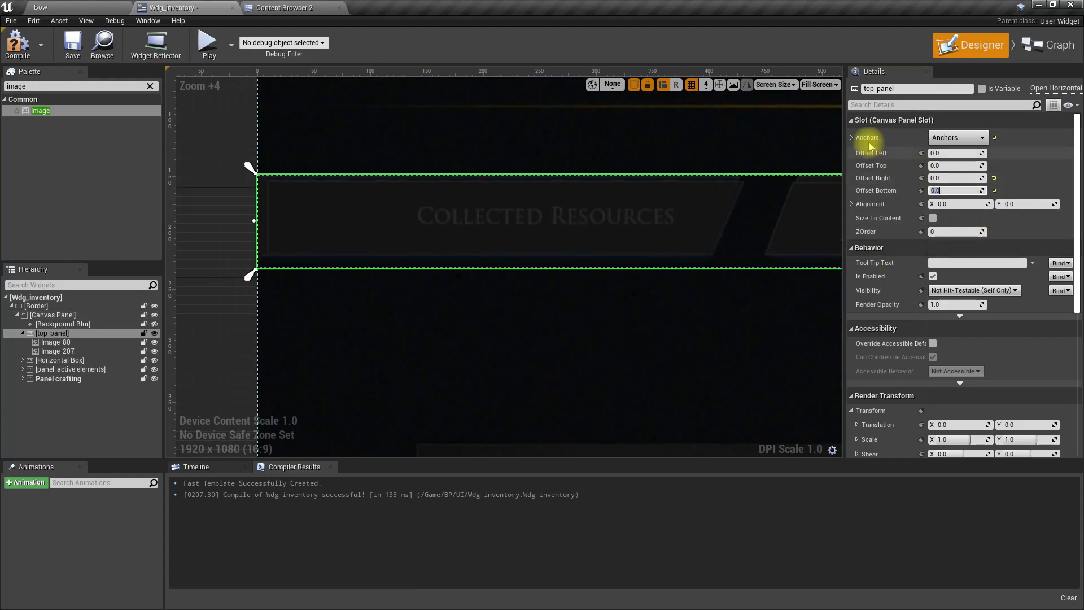
Step: Raise top_panel's top anchor slightly above the bar's upper edge and set its top offset to 0
drag(252, 171, 249, 162)
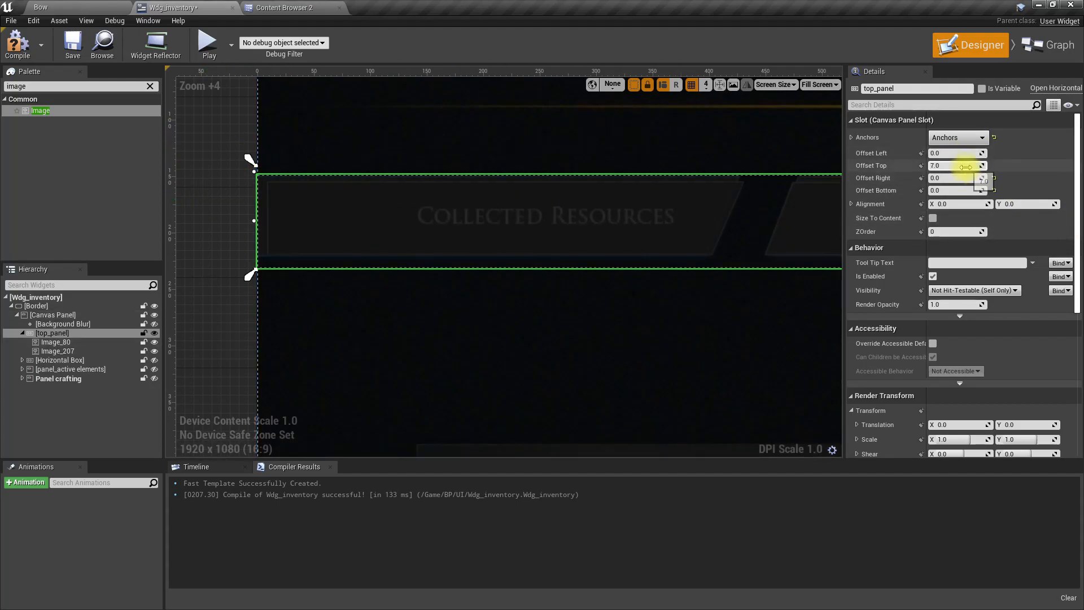
key(Return)
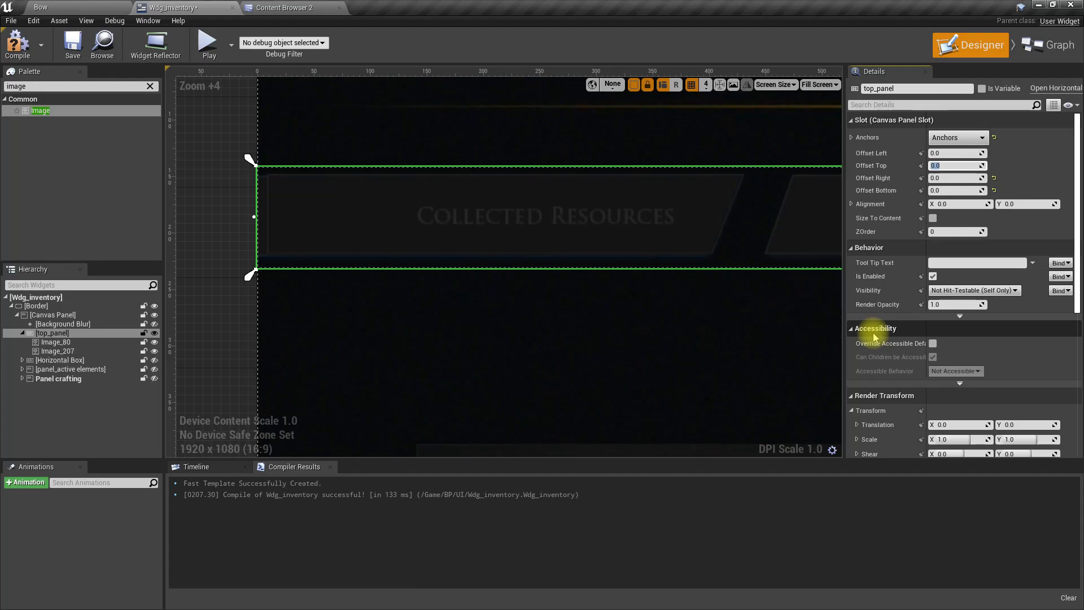
Step: Set the top-bar-1 image's alpha to about 0.85 and its width to 1480 so it ends at the canvas edge
click(69, 343)
scroll(787, 310, down, 3)
right_drag(750, 310, 330, 294)
right_drag(555, 298, 463, 298)
click(433, 245)
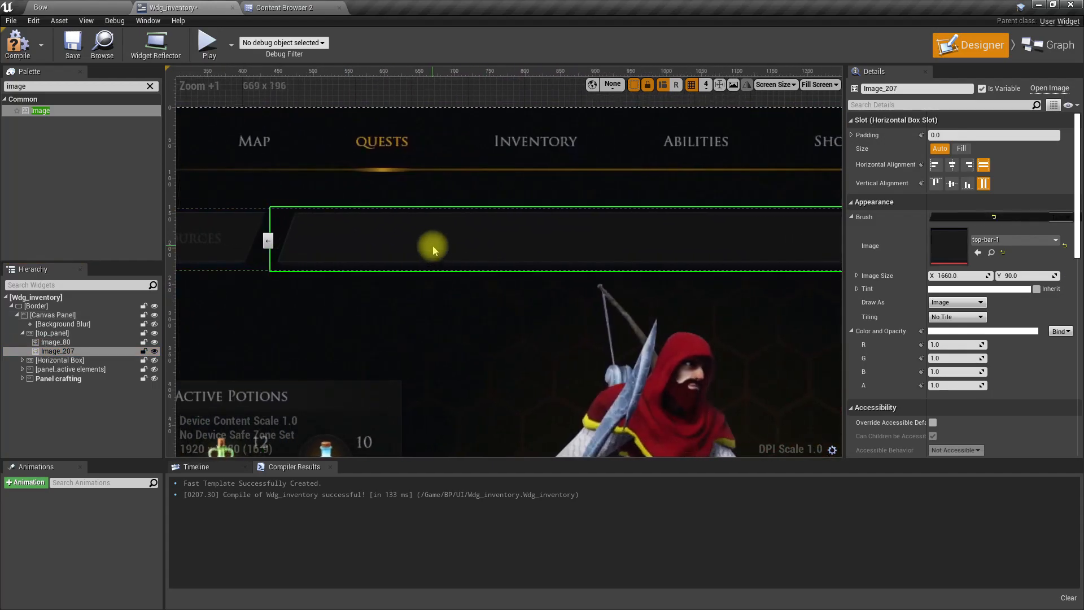
scroll(496, 324, down, 4)
right_drag(535, 342, 177, 333)
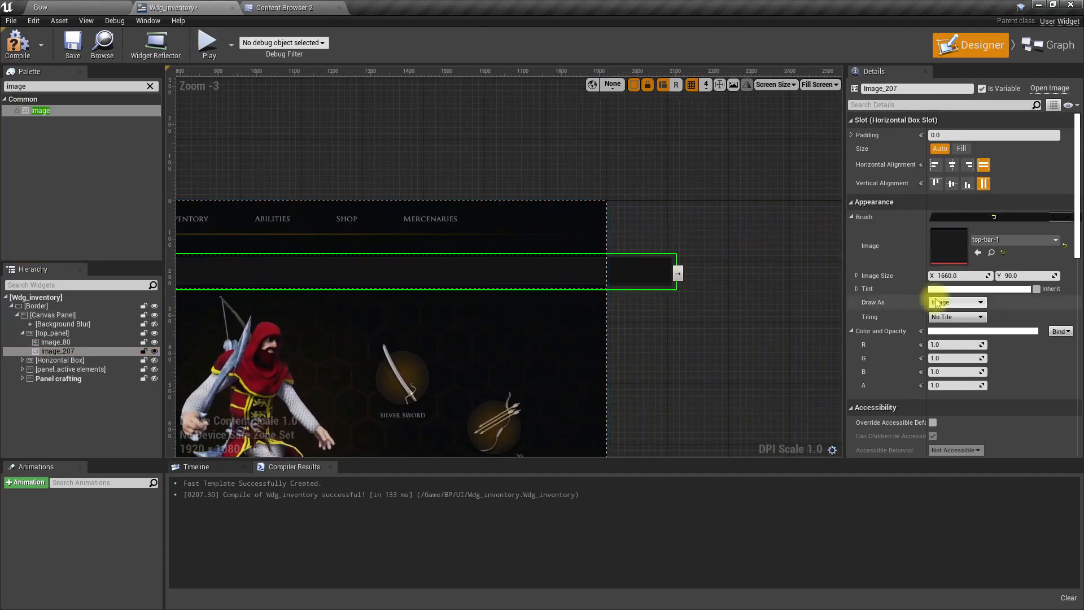
drag(973, 276, 960, 275)
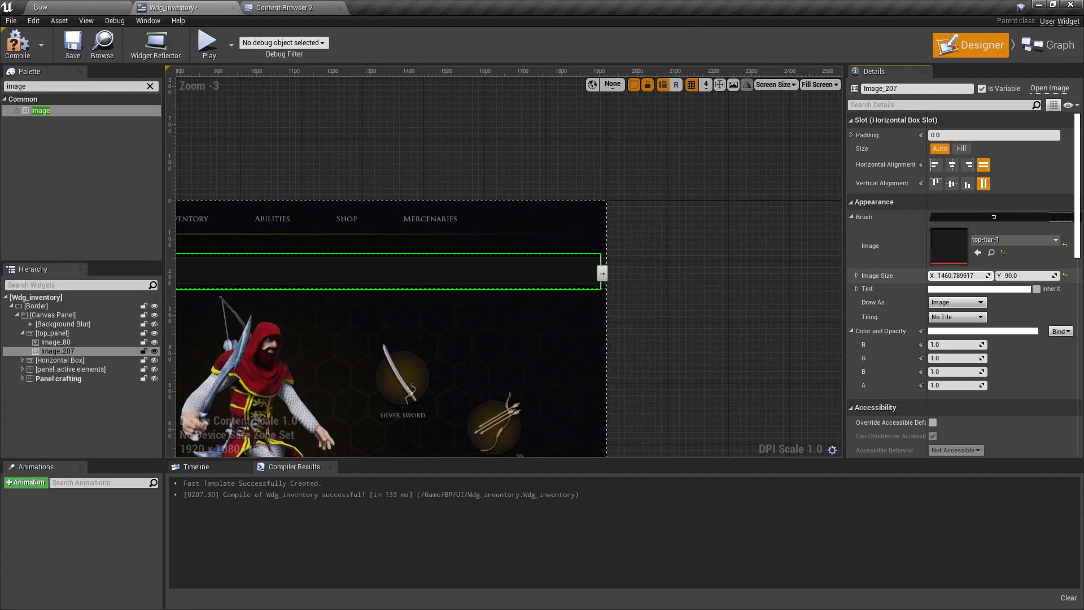
scroll(635, 305, up, 4)
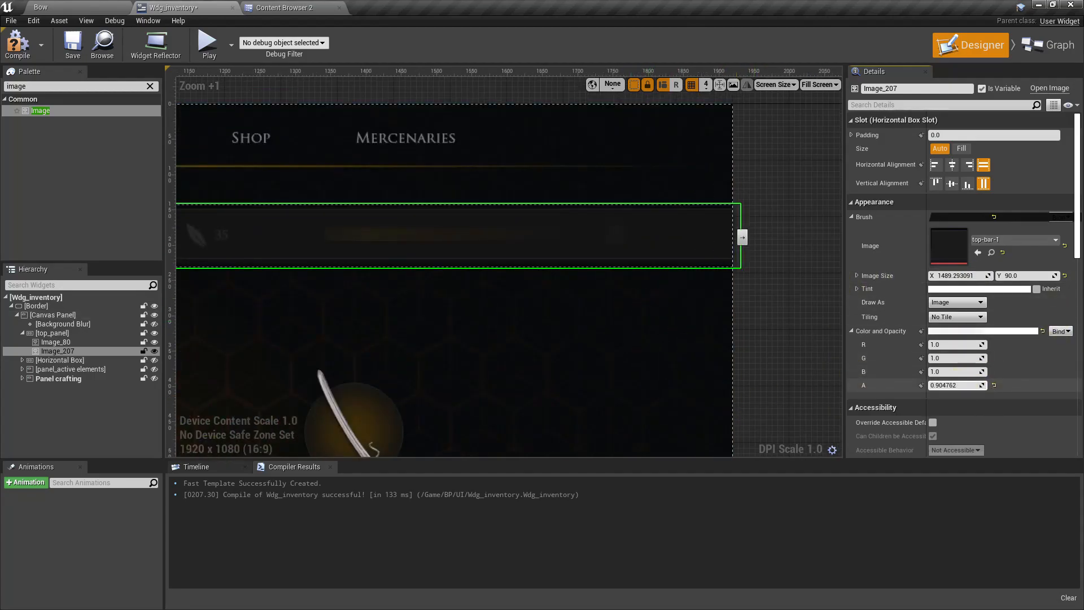
scroll(777, 235, up, 3)
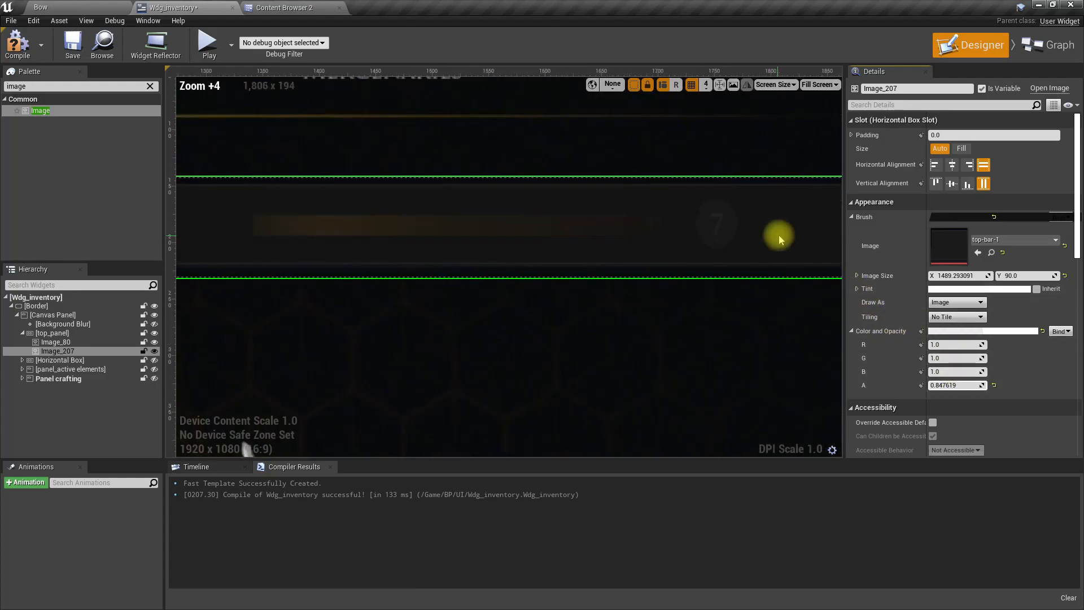
right_drag(774, 273, 423, 310)
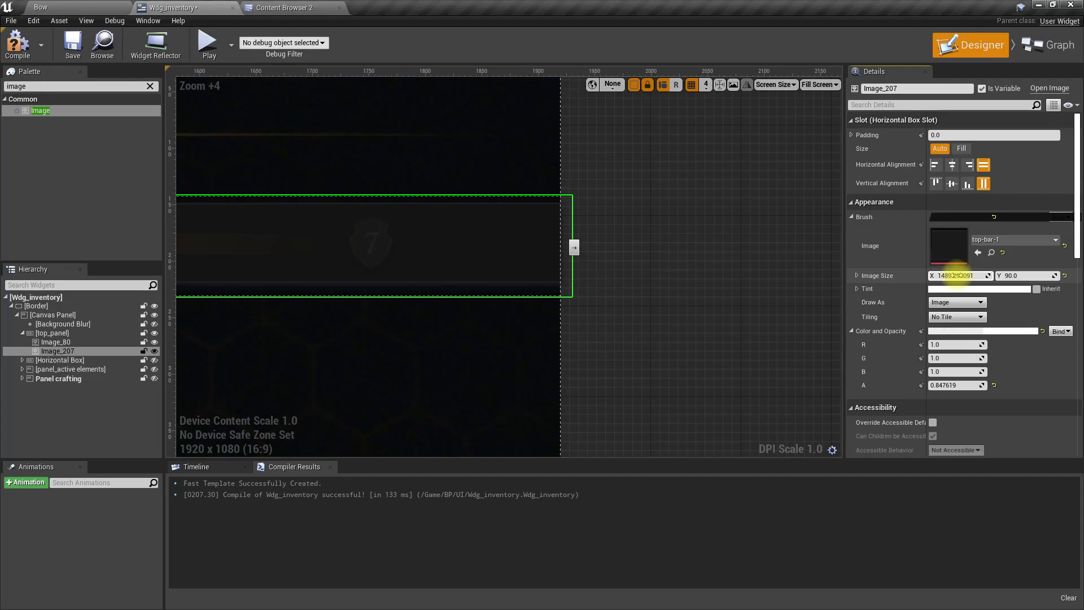
mouse_move(960, 276)
mouse_down()
mouse_move(937, 276)
mouse_move(951, 276)
mouse_up()
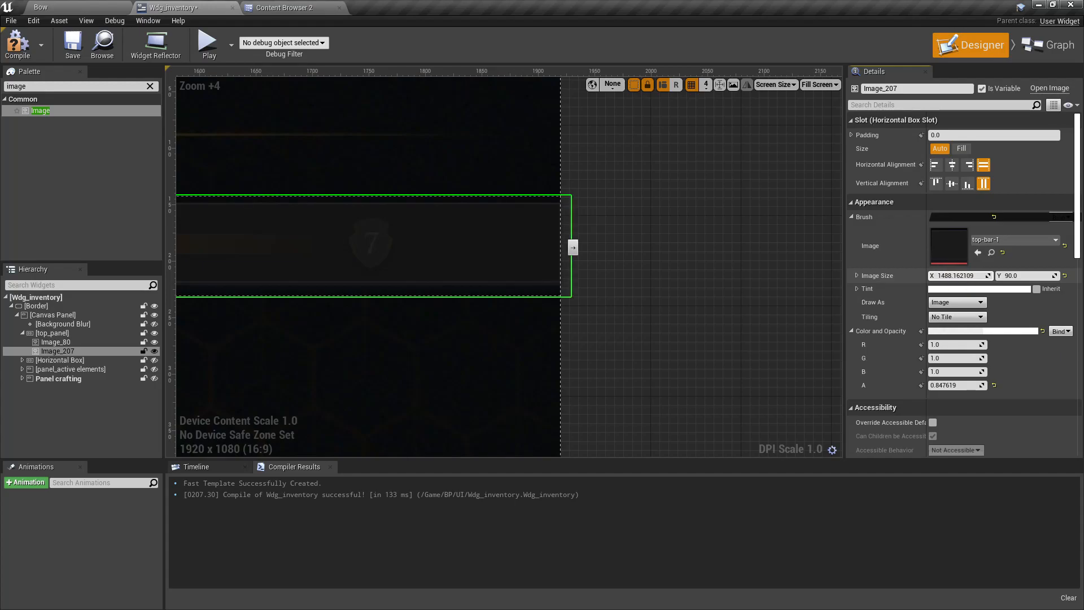
click(988, 275)
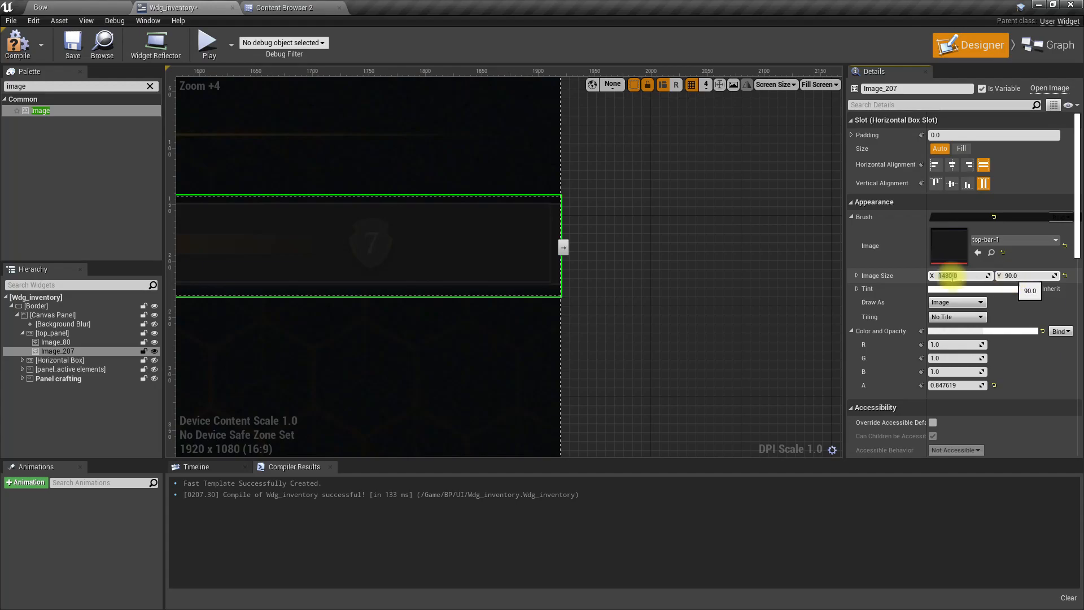
Step: Examine how the two bar images meet and how they line up with the mockup's resource strip
right_drag(426, 368, 689, 331)
scroll(686, 324, down, 5)
right_drag(557, 325, 841, 309)
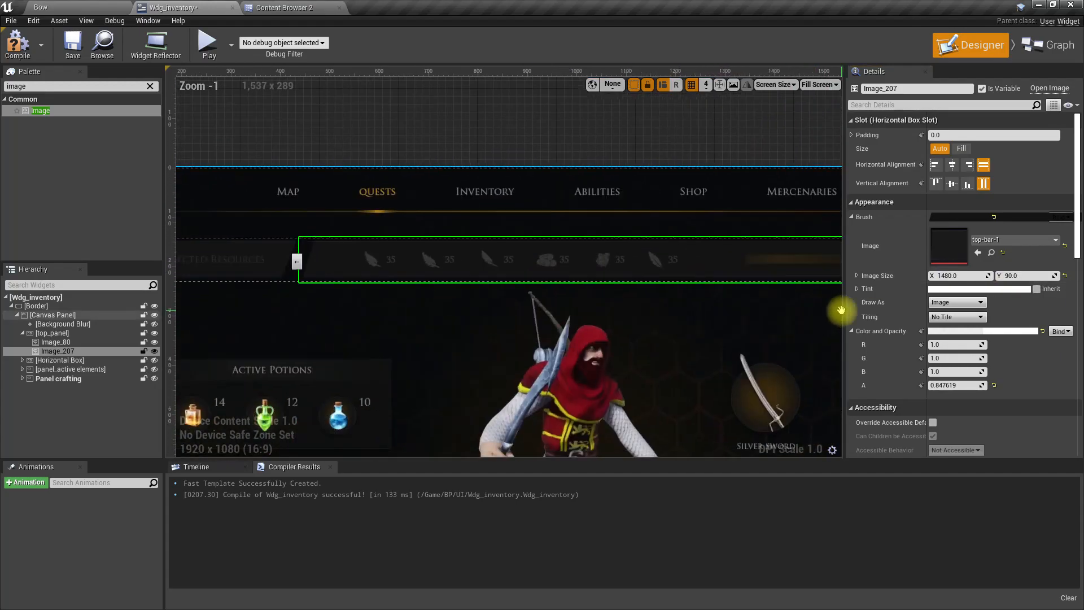
right_drag(384, 310, 514, 311)
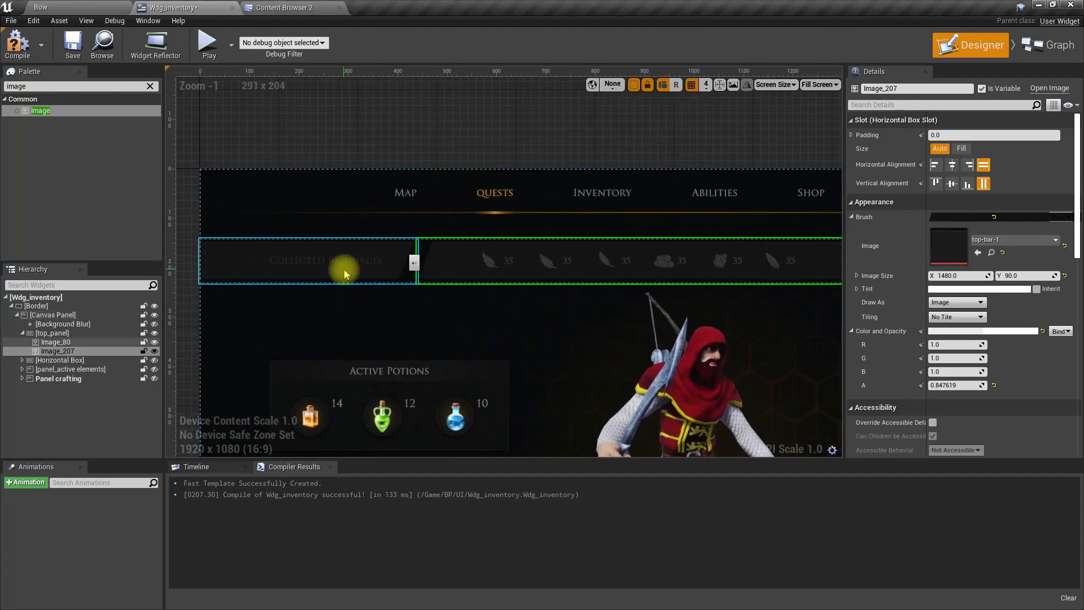
click(347, 275)
scroll(415, 288, up, 4)
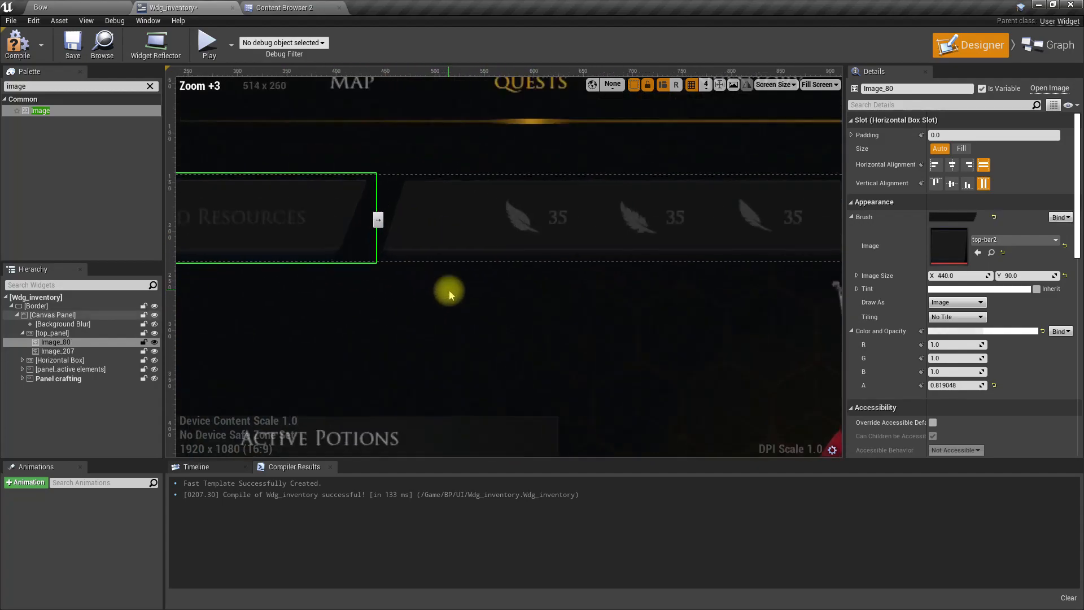
click(421, 215)
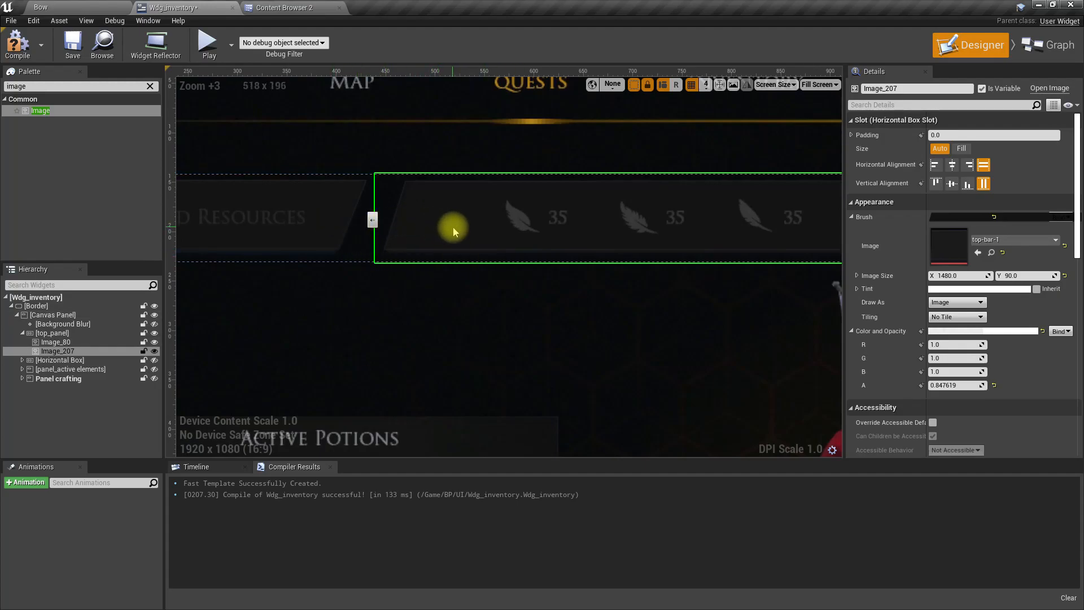
scroll(453, 230, down, 7)
scroll(421, 269, up, 2)
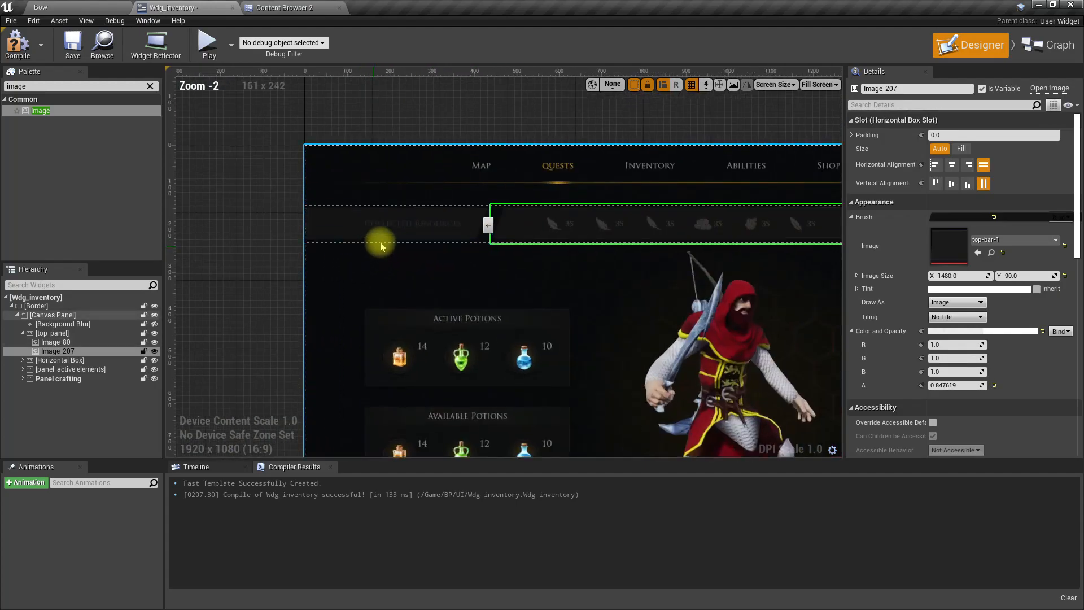
ctrl+click(382, 236)
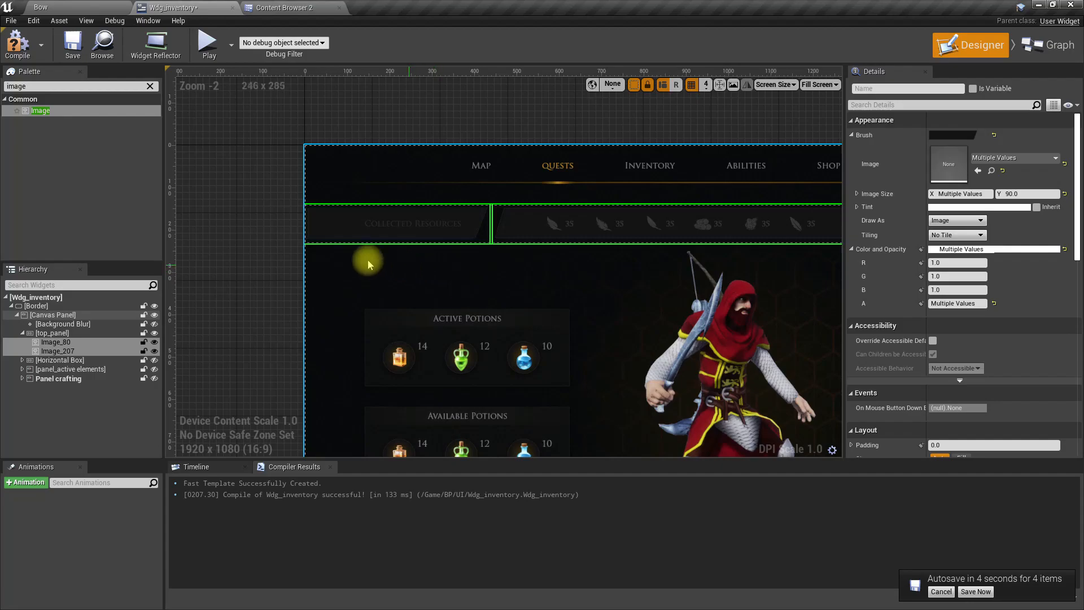
Step: Rename the top_panel Horizontal Box to "resource counter bar"
click(57, 342)
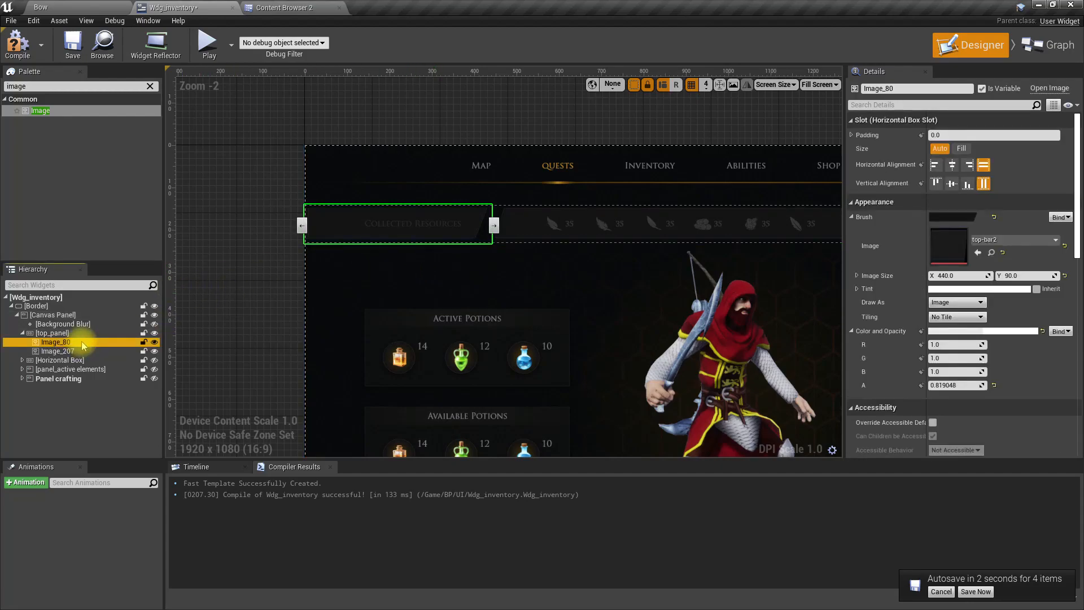
click(83, 342)
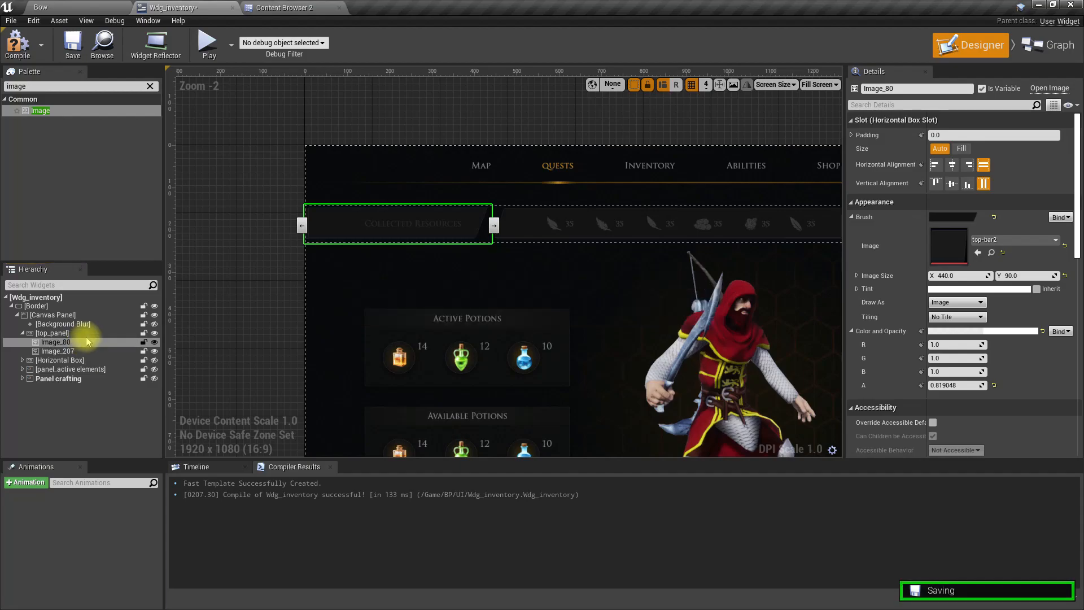
click(88, 335)
click(88, 334)
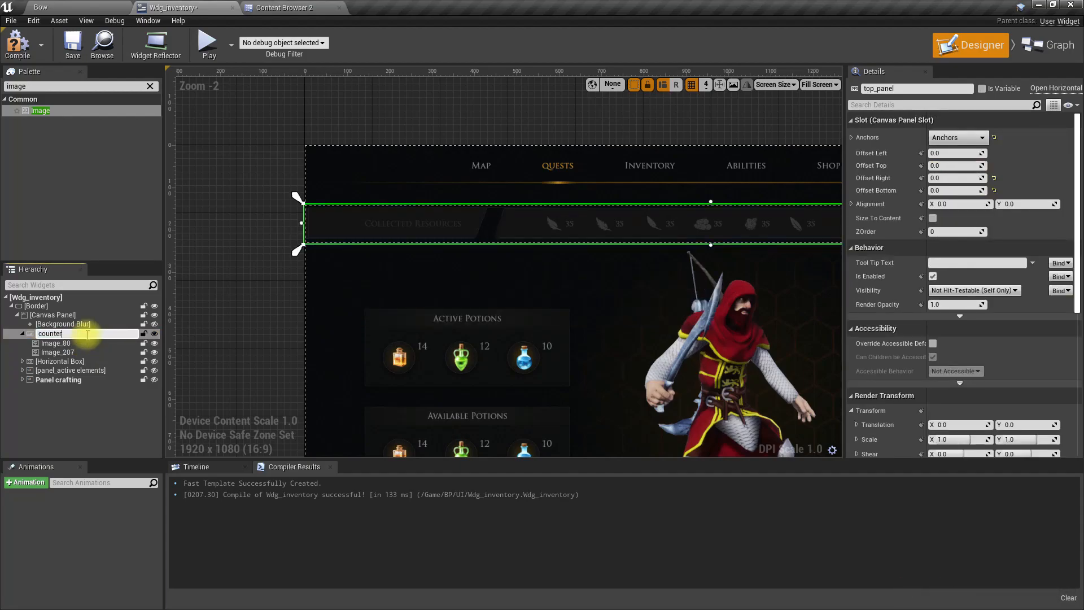
text(ar)
key(Return)
click(62, 342)
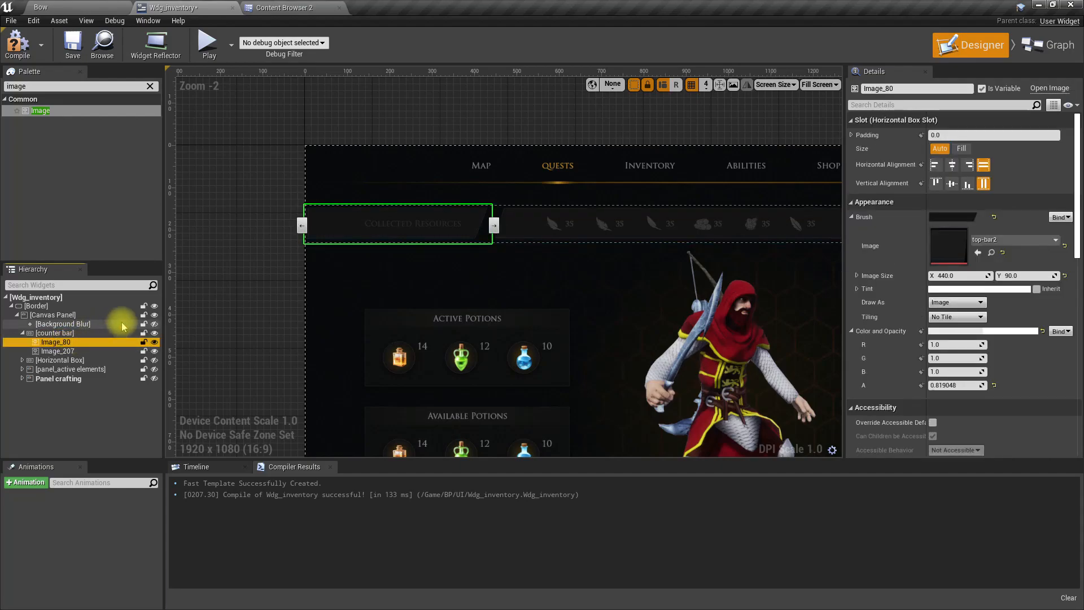
click(74, 333)
double_click(75, 334)
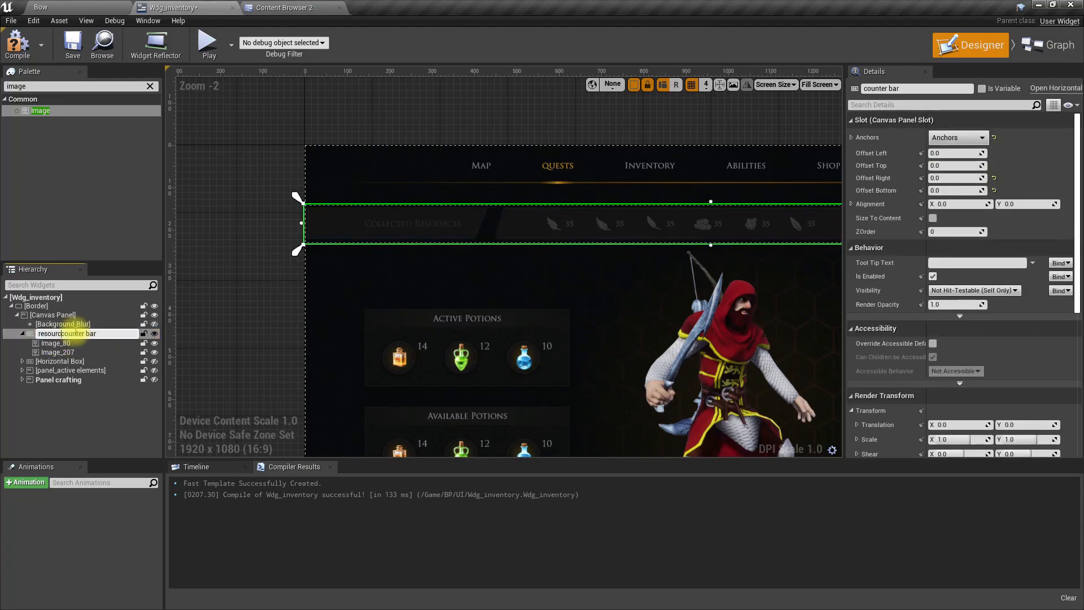
key(Return)
Step: Rename the top-bar2 image, Image_80, to "collected resources bg"
click(75, 342)
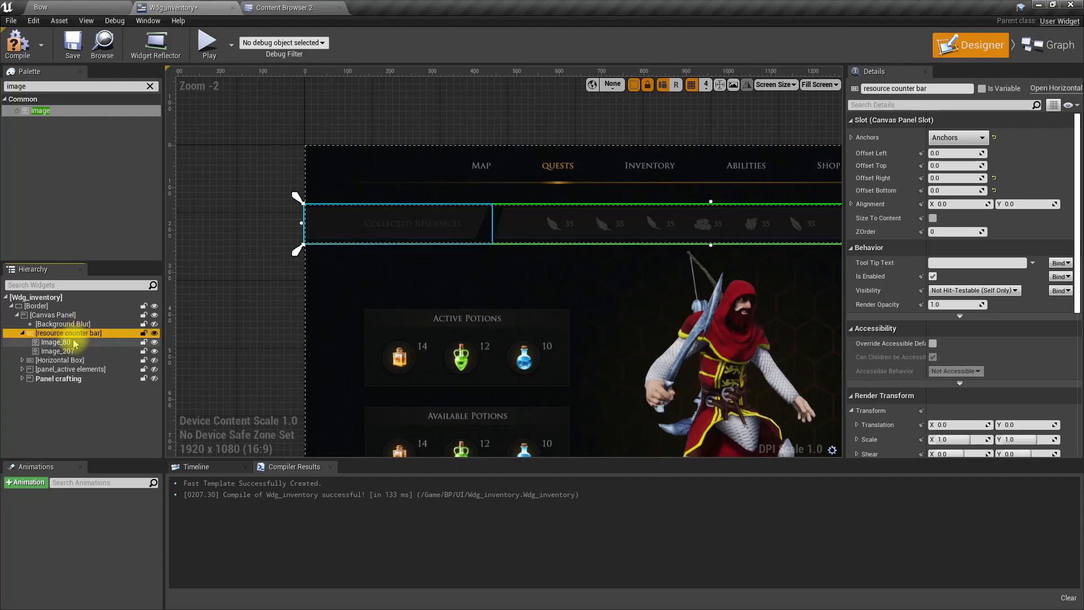
double_click(75, 342)
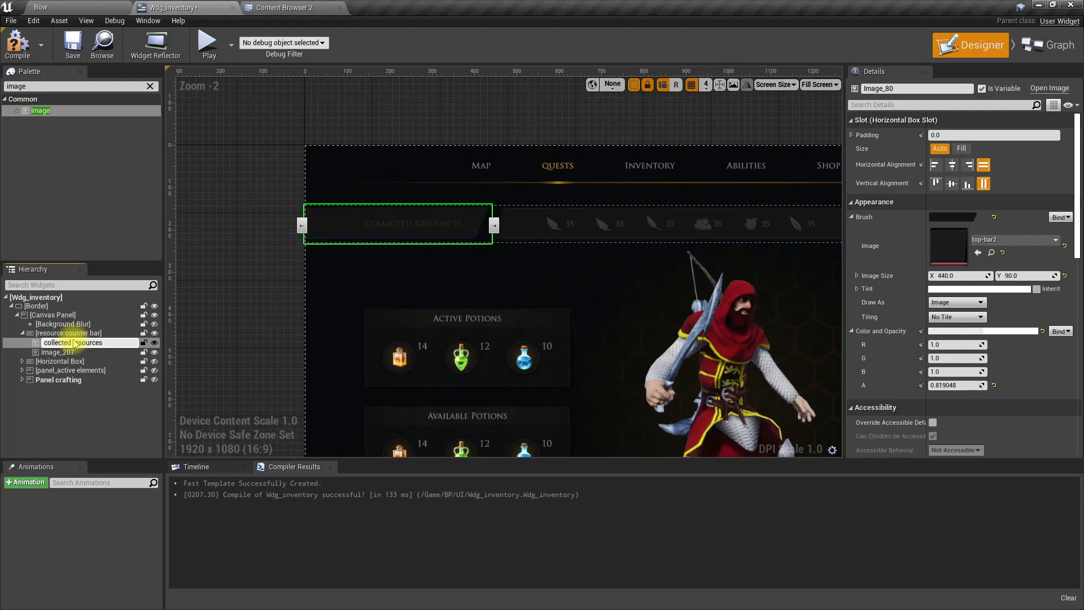
text(g)
key(Return)
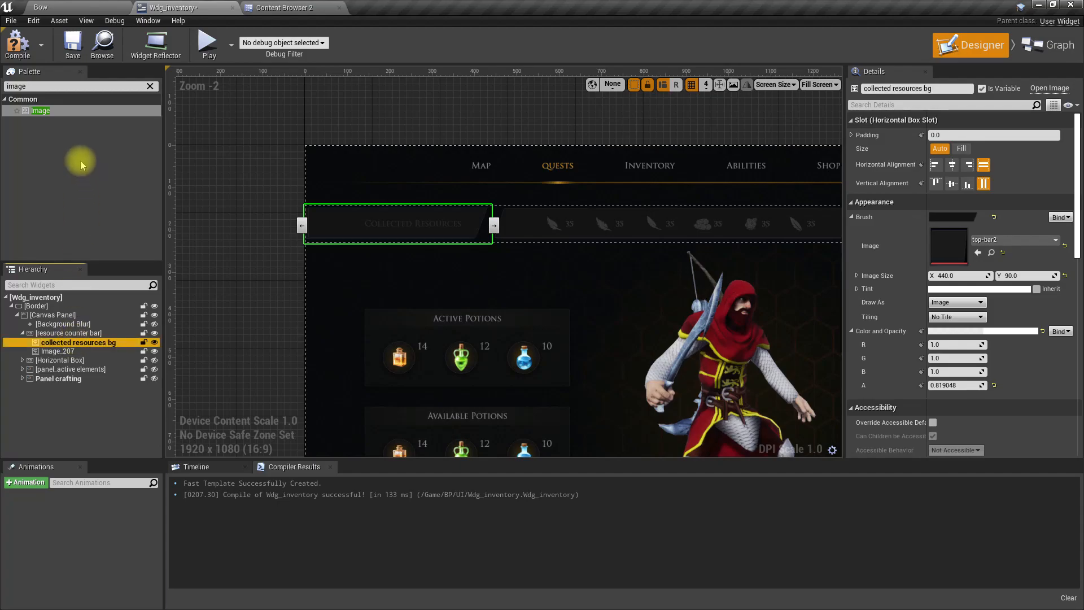
Step: Find the Text widget and try to nest it inside the collected resources bg image
click(42, 86)
text(text)
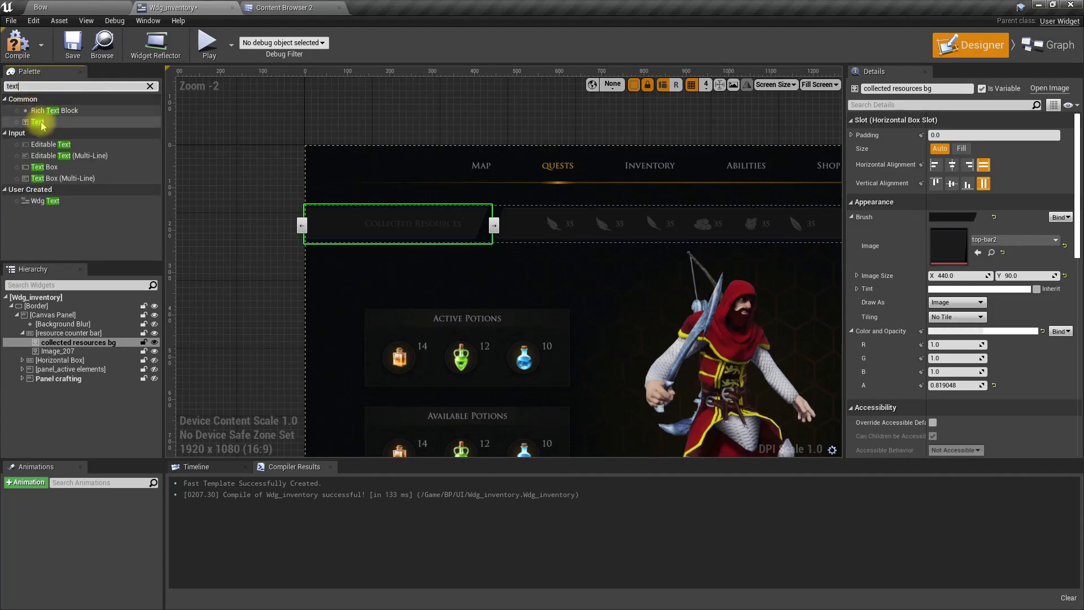
drag(38, 121, 58, 344)
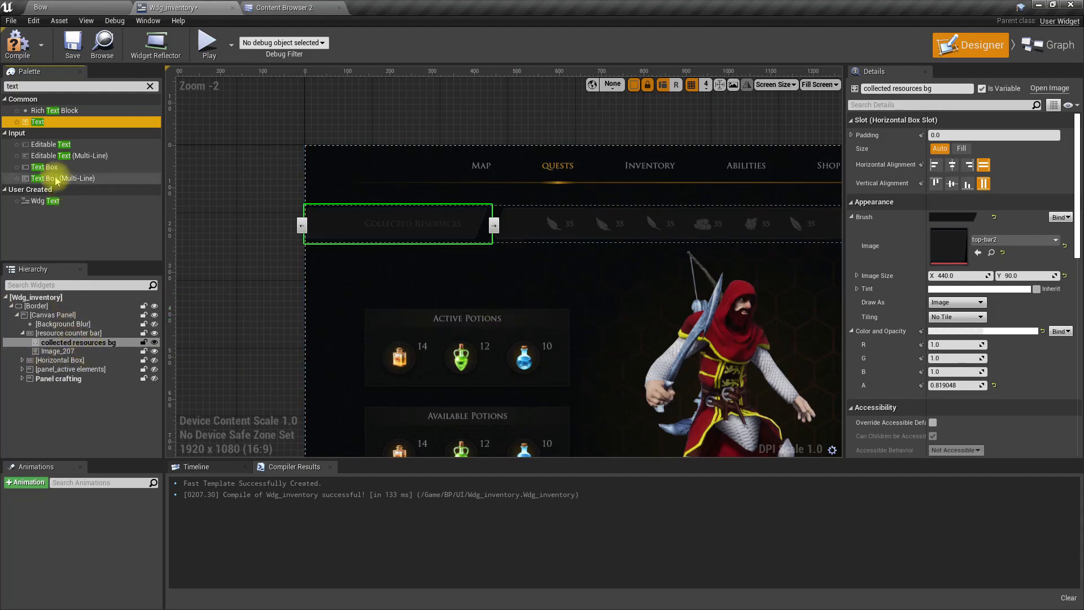
click(59, 349)
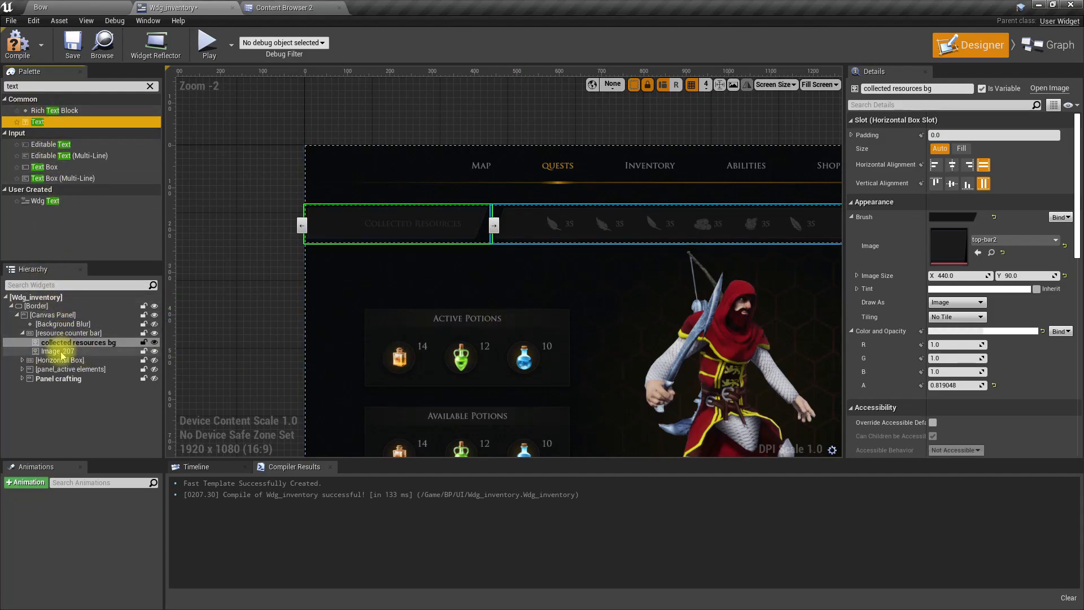
click(61, 342)
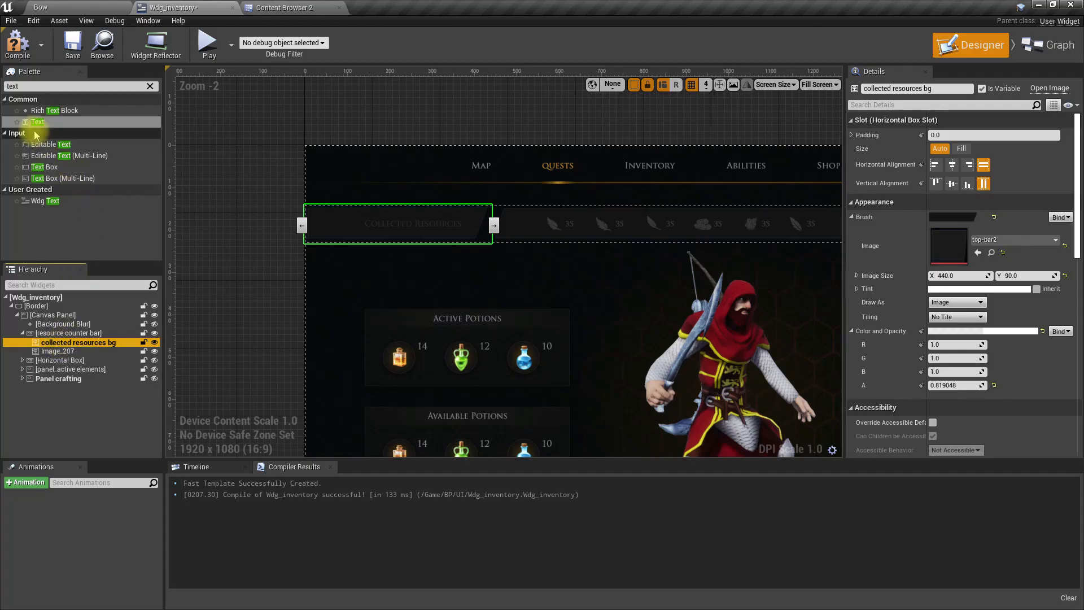
drag(34, 126, 94, 346)
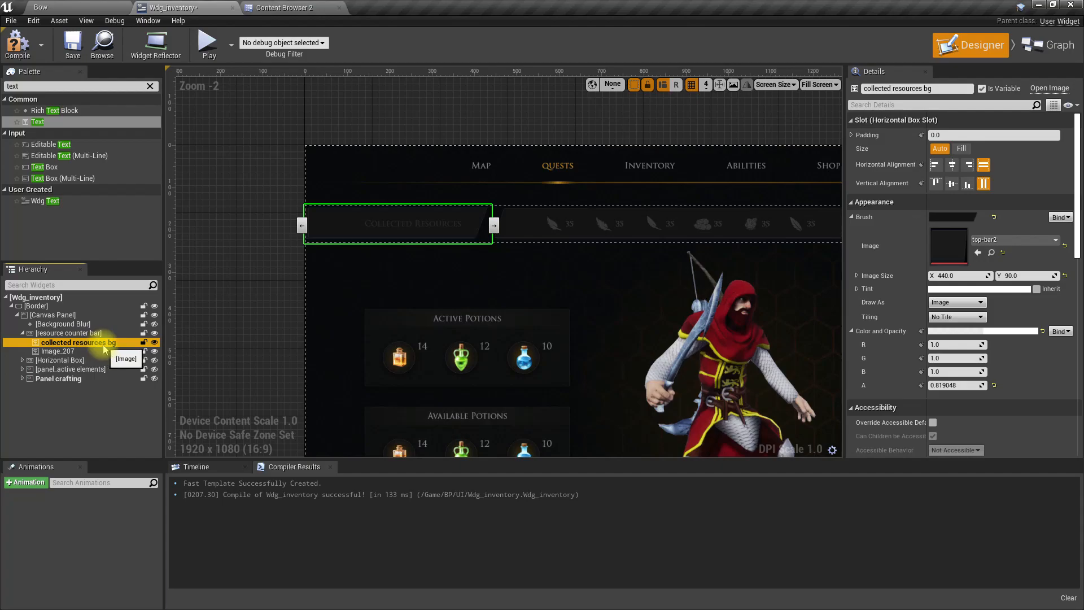
Step: Wrap the collected resources bg image in a Canvas Panel and set that panel's slot size to Fill
right_click(100, 343)
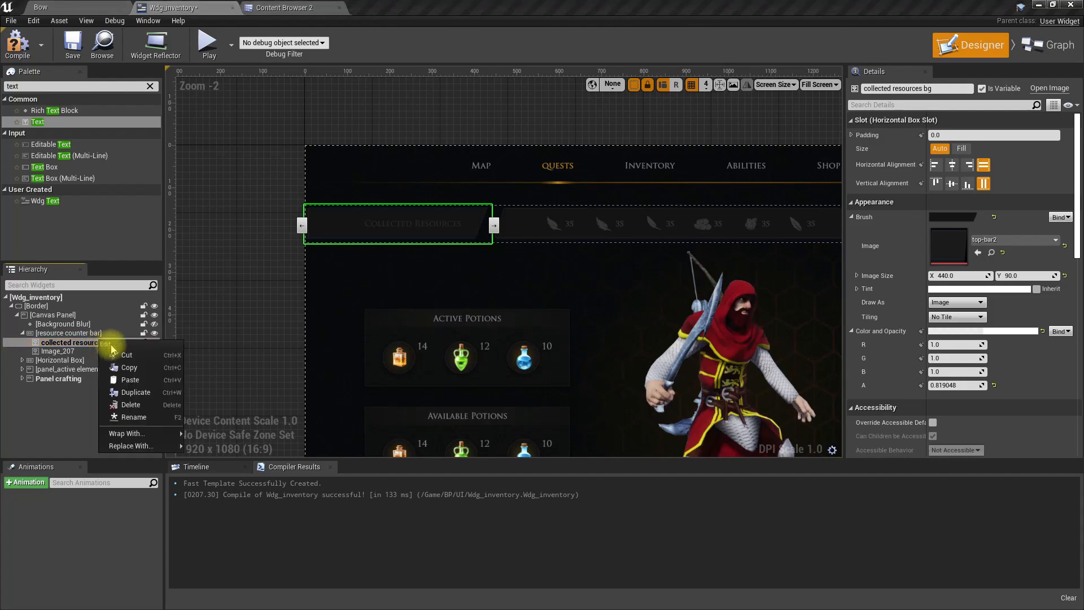
mouse_move(135, 433)
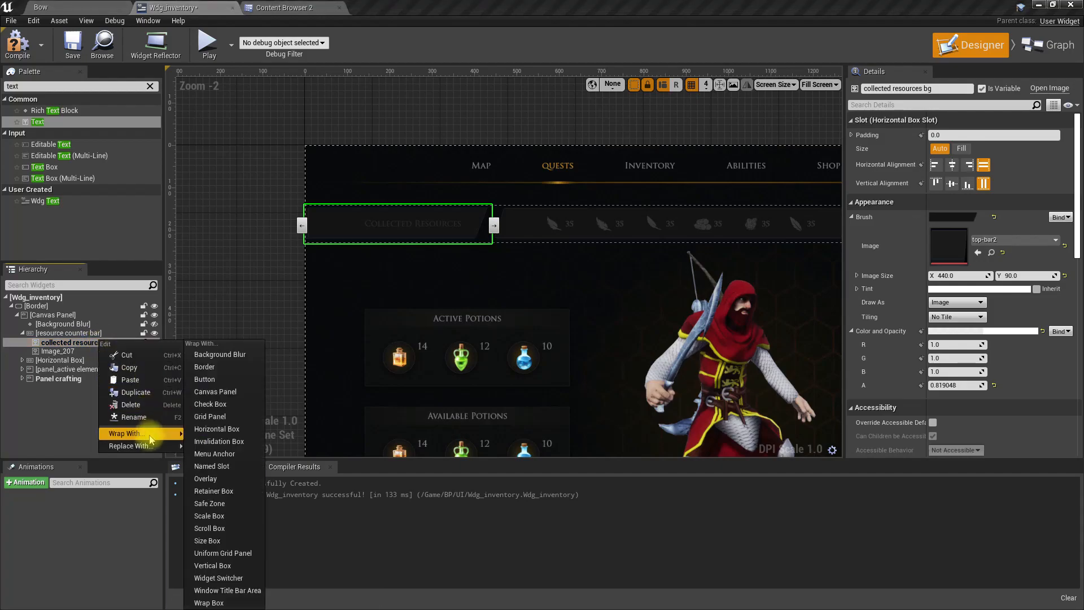
click(214, 391)
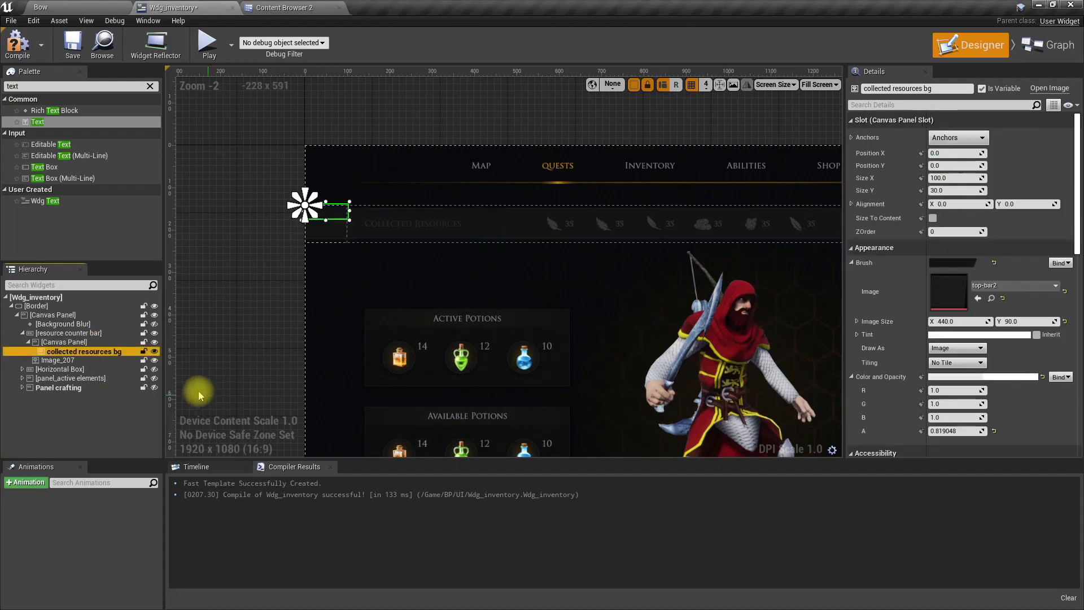
click(79, 342)
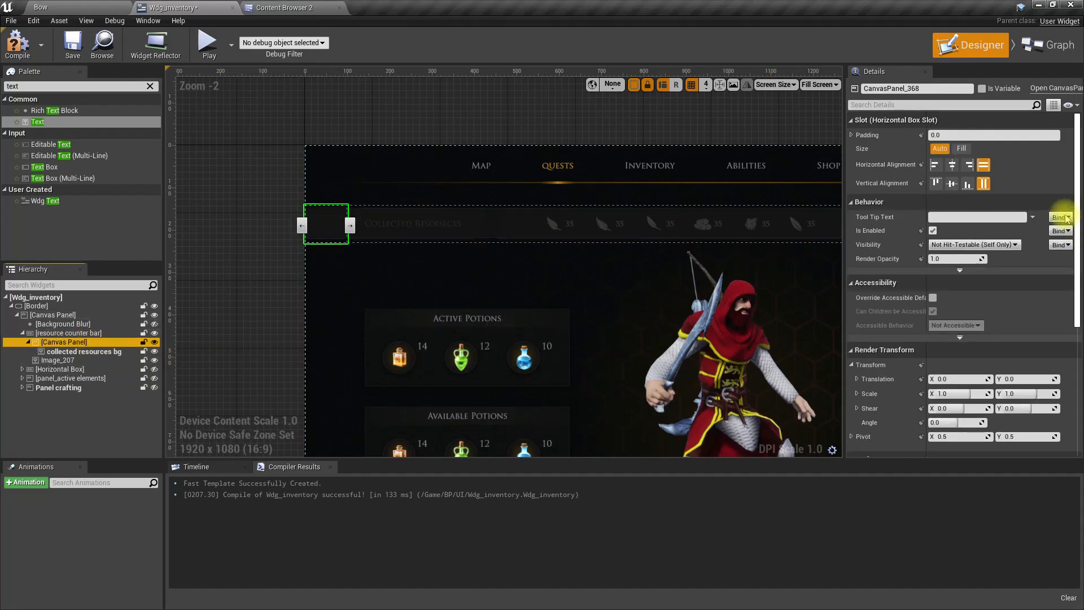
click(961, 149)
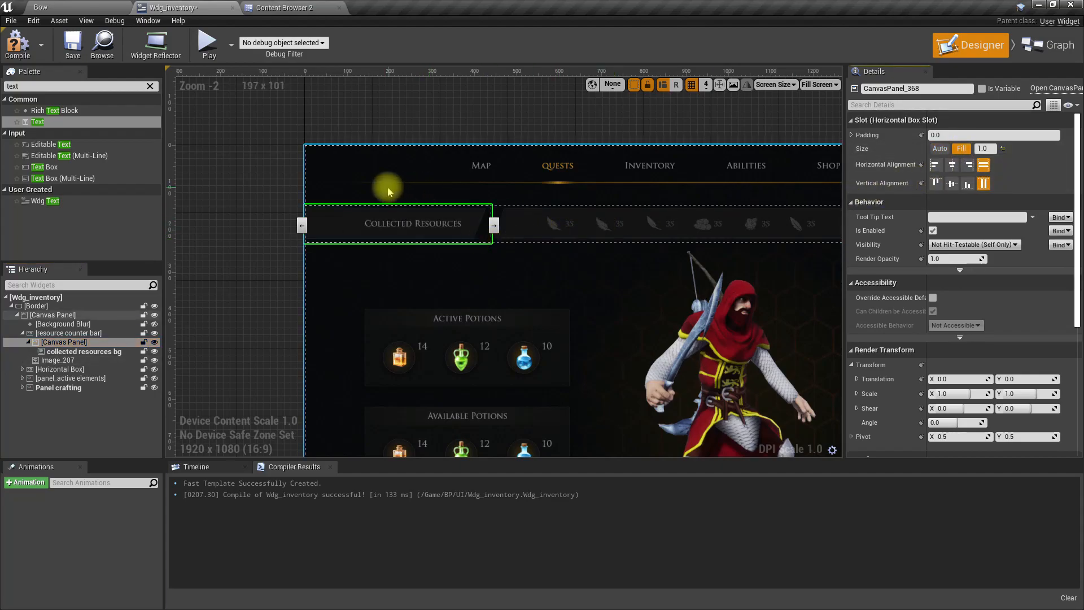
Step: Anchor the collected resources bg image to fill its Canvas Panel and set its right and bottom offsets to 0
click(83, 351)
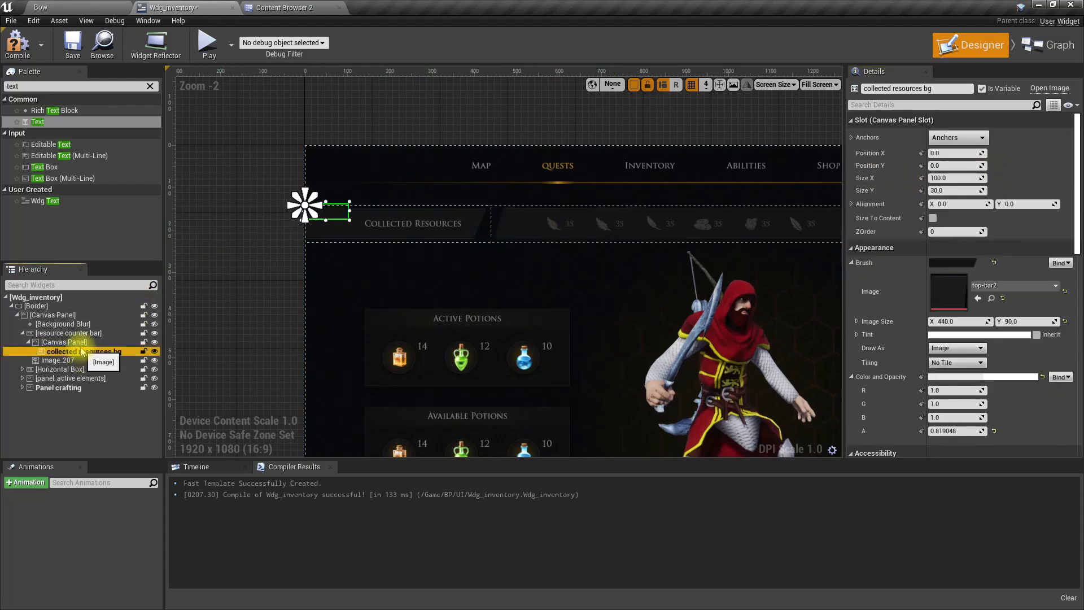
click(948, 137)
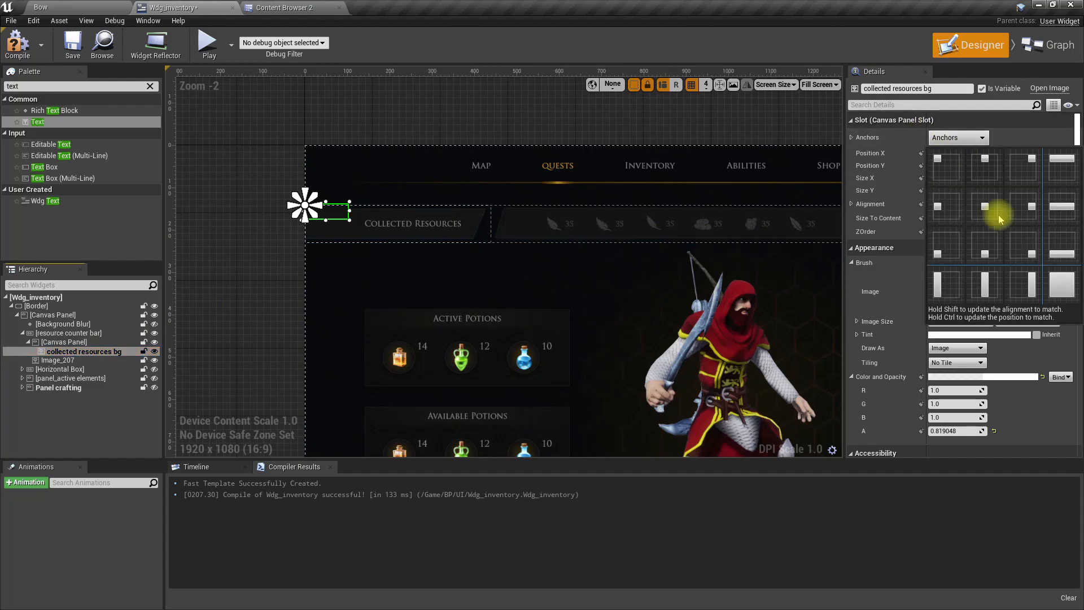
click(1057, 282)
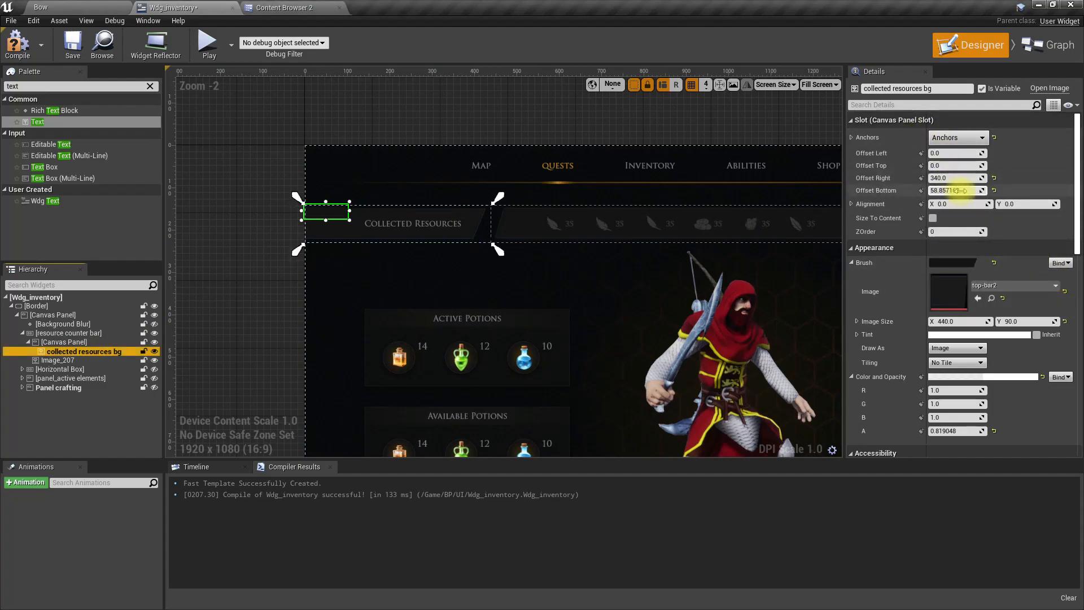
key(Tab)
text(0)
key(Return)
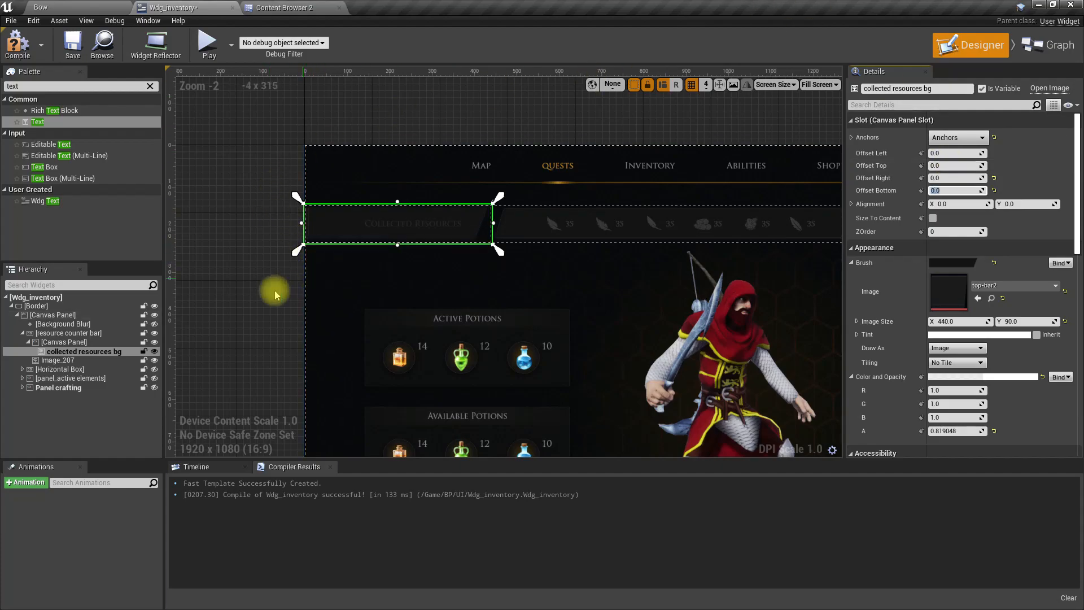
Step: Add a Text widget to the Canvas Panel and order it below collected resources bg in the hierarchy
click(65, 342)
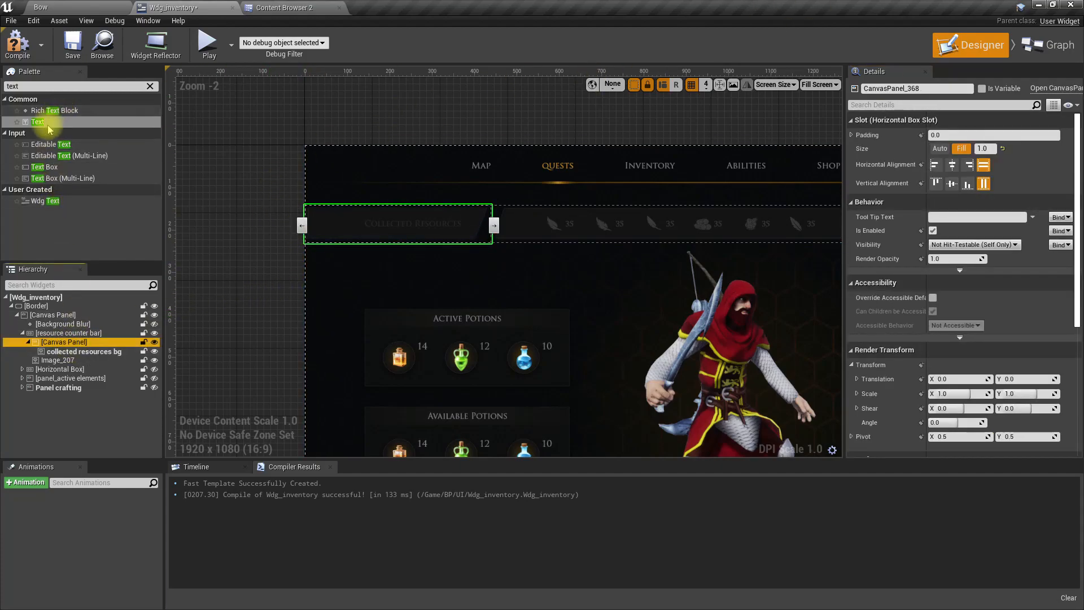
drag(40, 121, 71, 354)
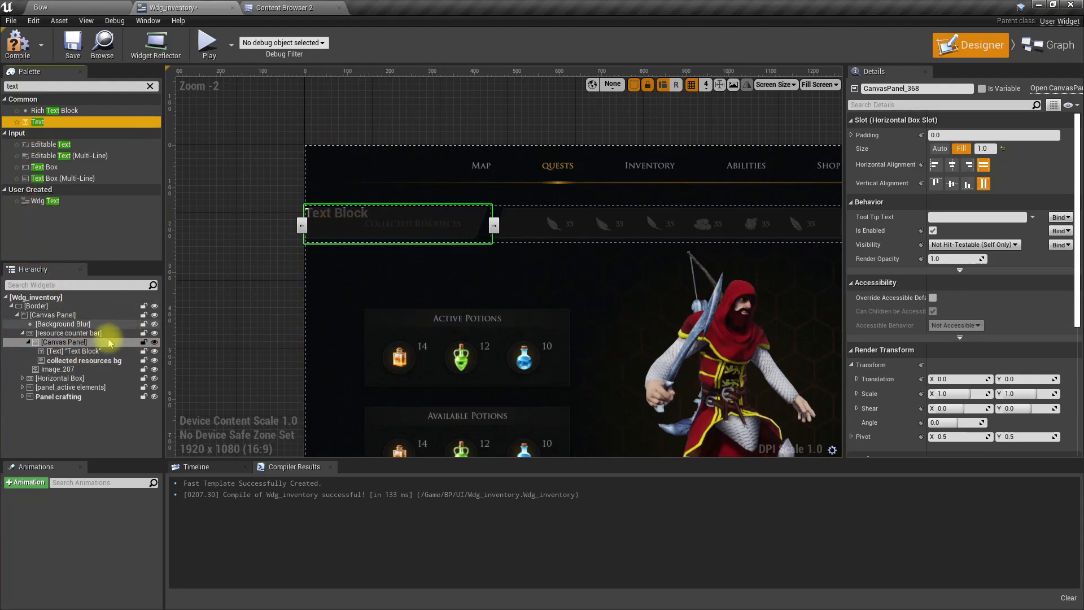
drag(80, 351, 74, 364)
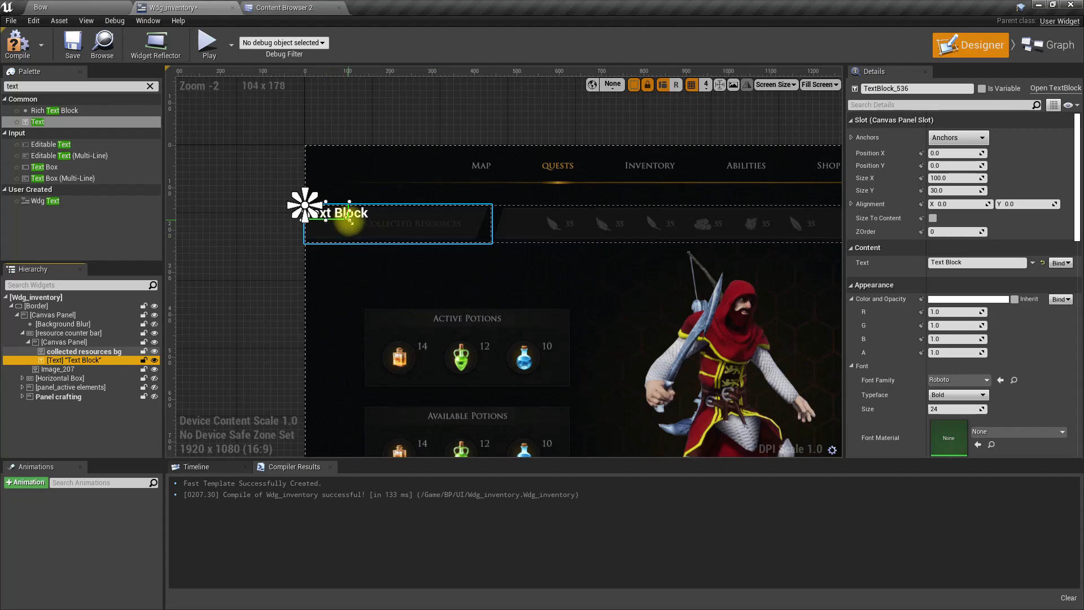
Step: Stretch the text block across the Canvas Panel, anchor it to fill, and set its right and bottom offsets to 0
scroll(411, 242, up, 3)
scroll(418, 231, down, 2)
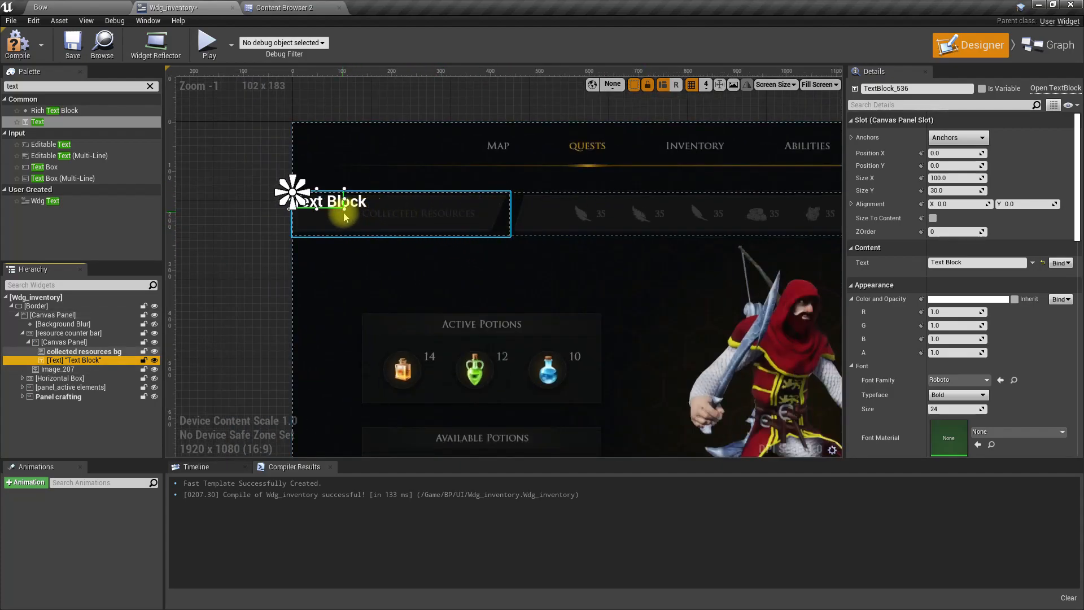
drag(344, 211, 510, 239)
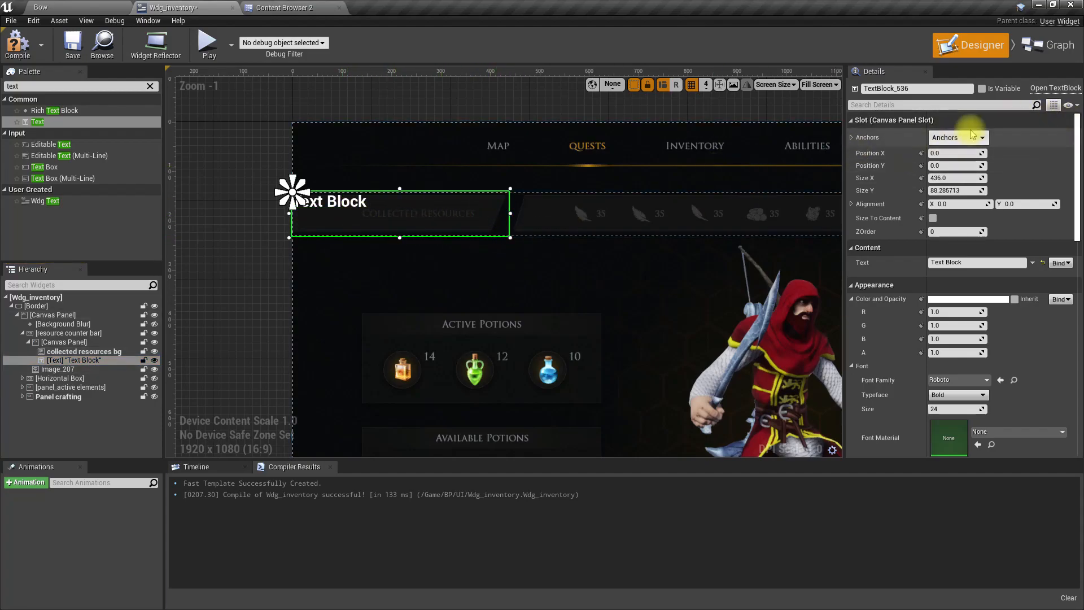
click(944, 140)
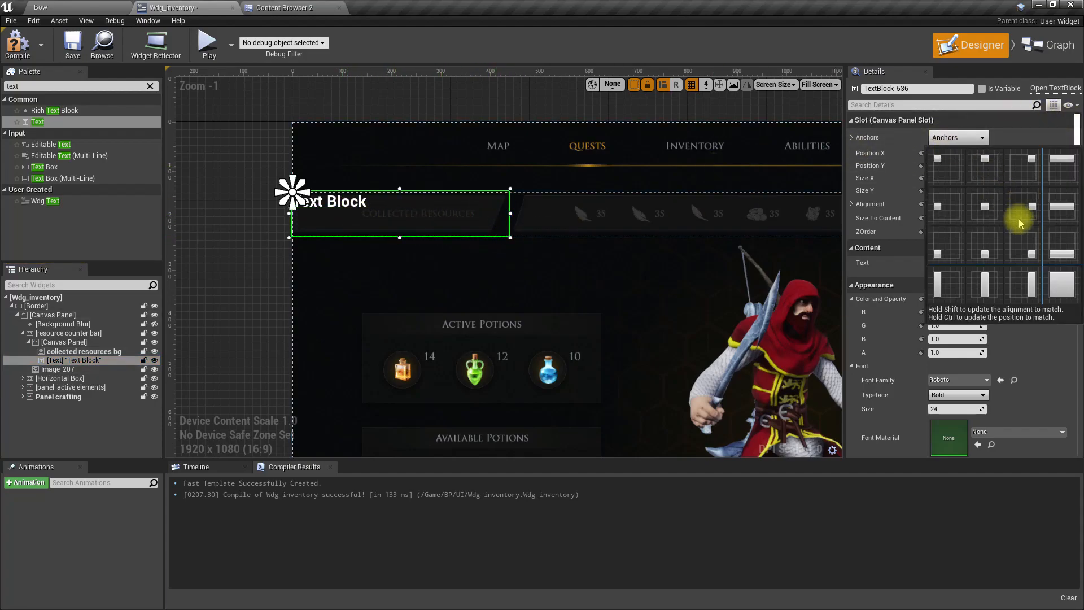
click(1057, 283)
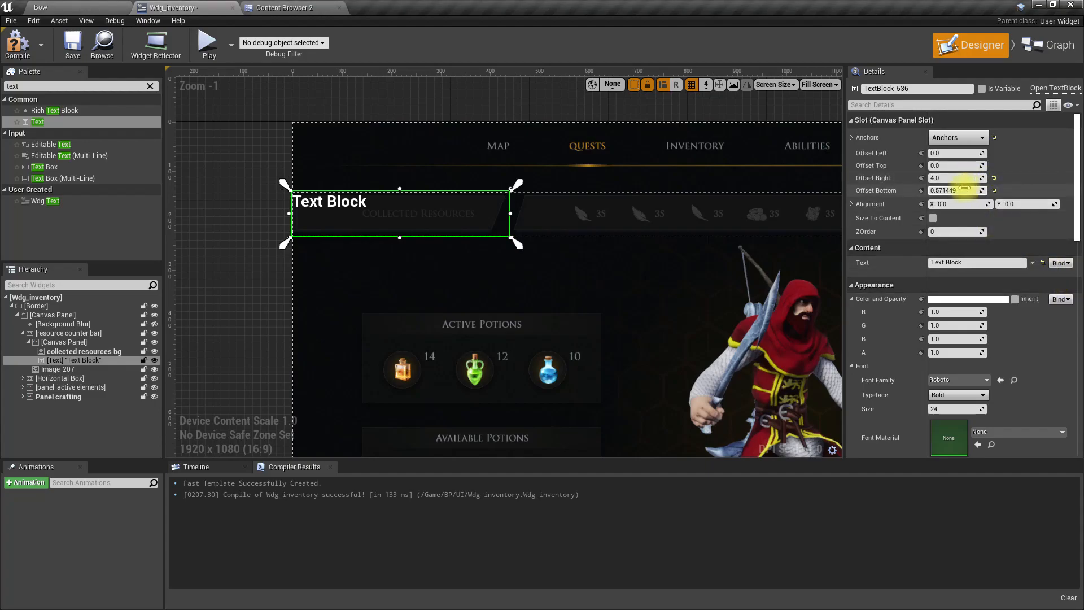
click(958, 176)
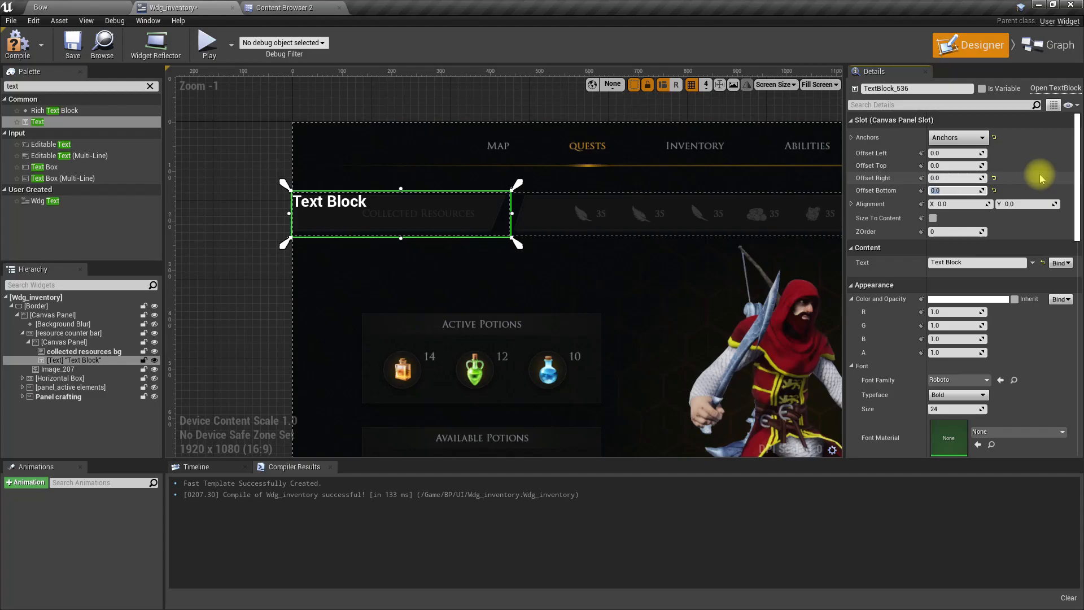
Step: Right-justify the text block and set its text to "Collected Resources"
scroll(1019, 279, down, 4)
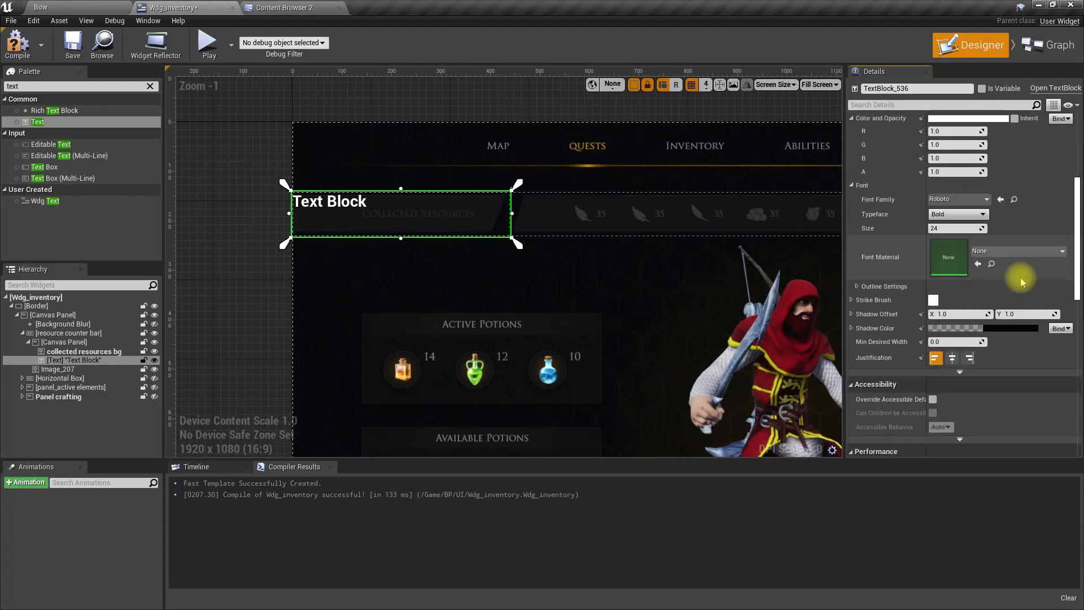
click(969, 357)
scroll(1006, 225, up, 3)
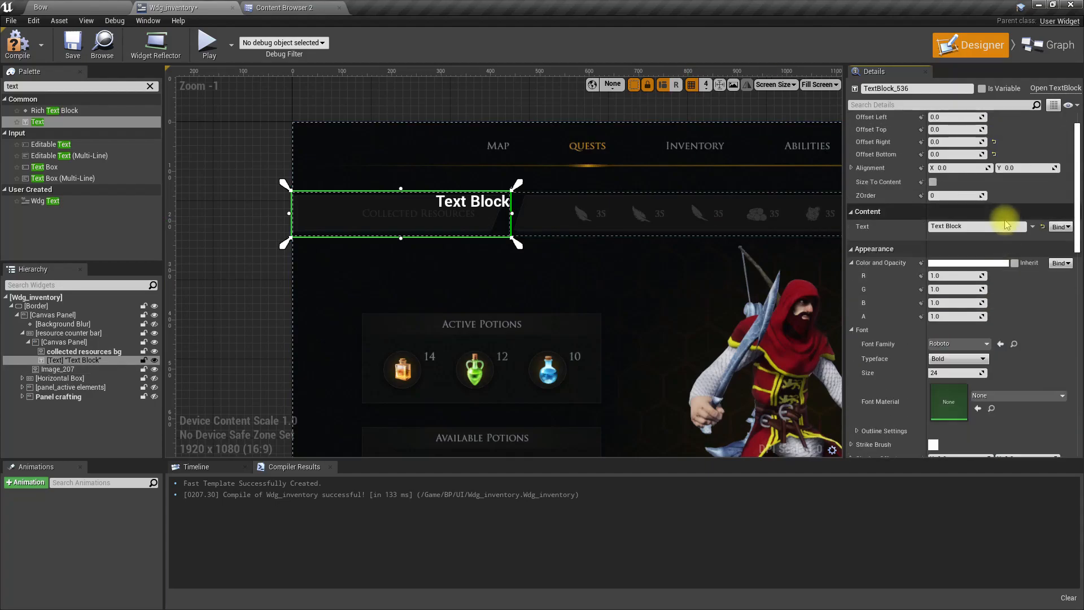
scroll(1006, 225, up, 1)
click(988, 262)
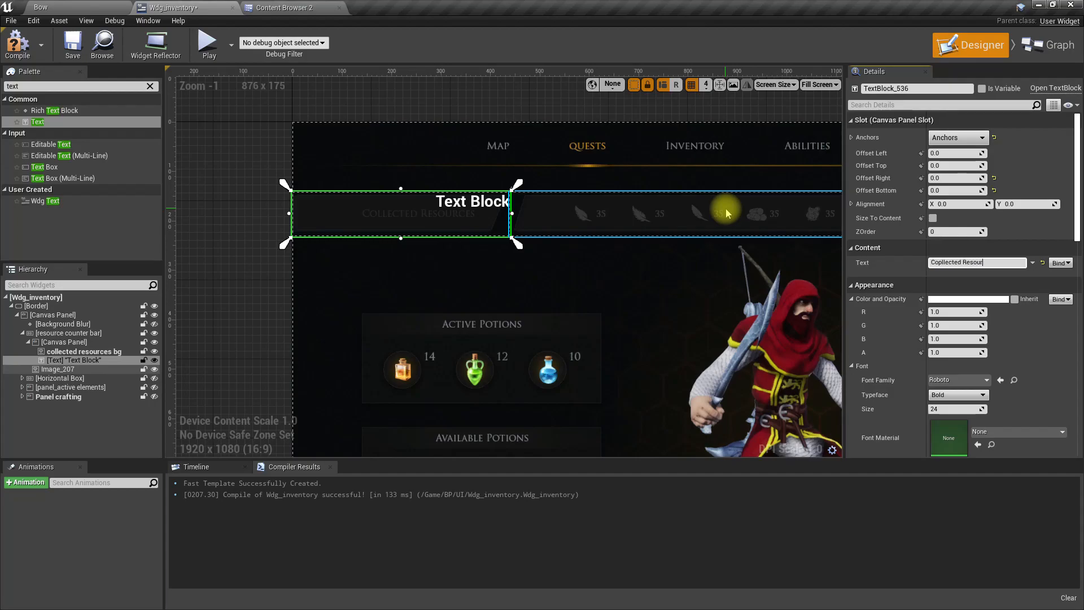
text(s)
key(Return)
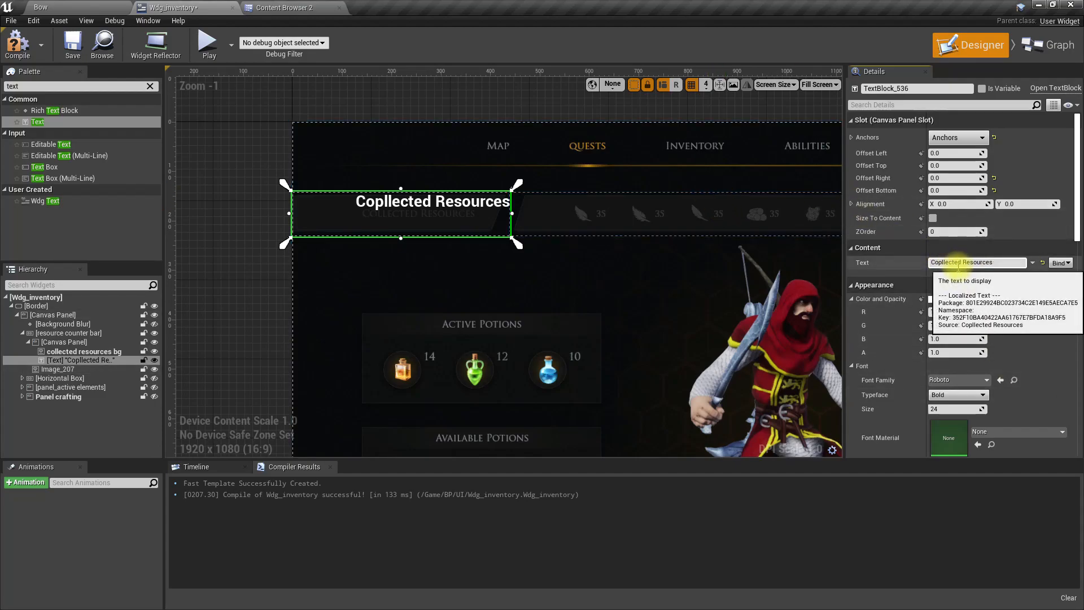
double_click(958, 263)
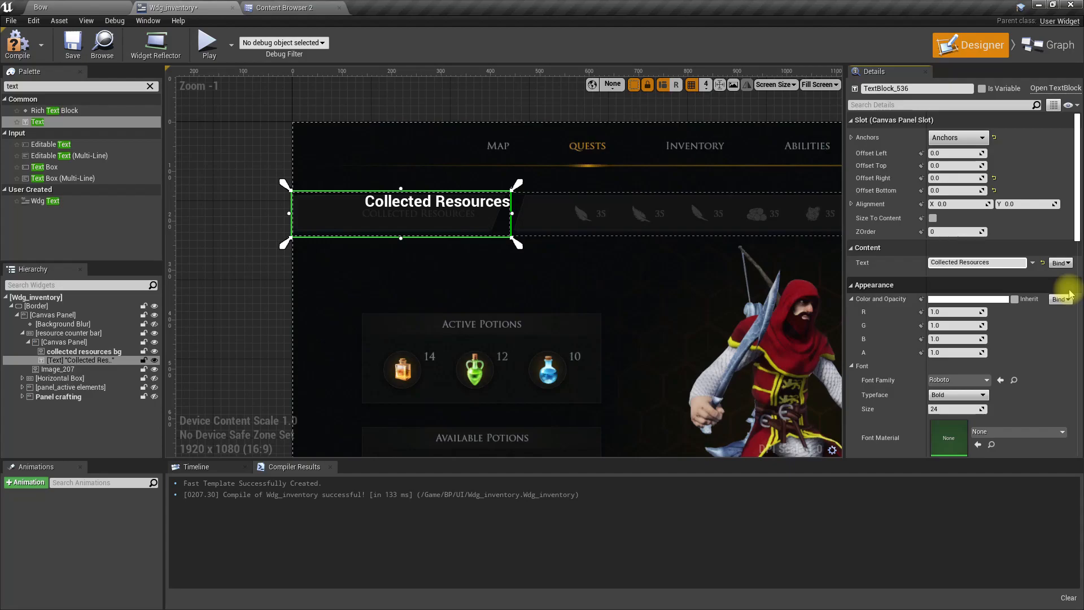
Step: Switch to File Explorer and select the three Trajan font files in the OpenWorld UI Fonts folder
scroll(448, 218, up, 5)
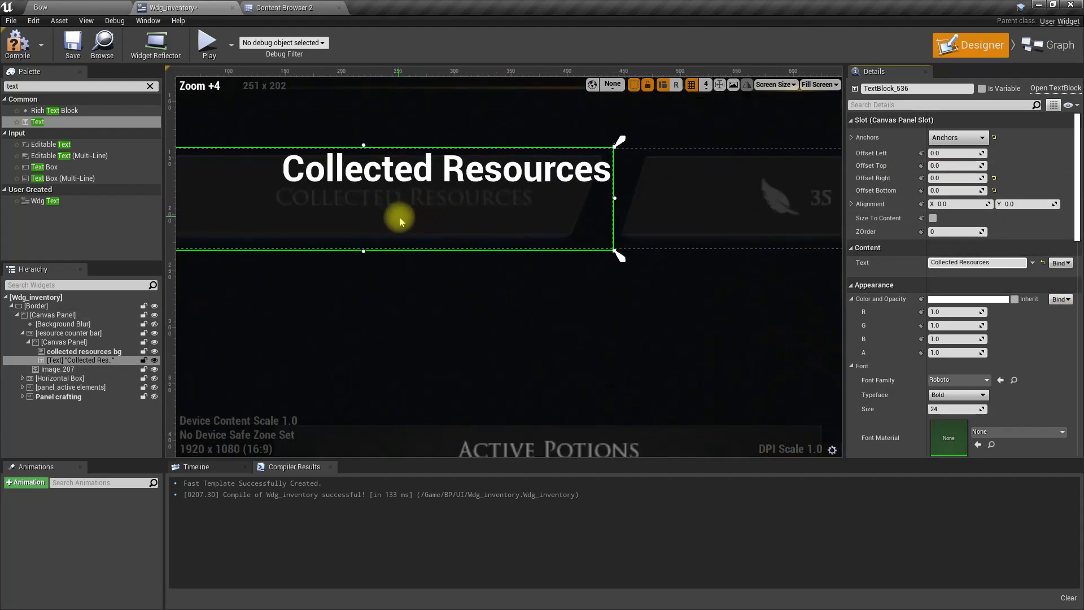
scroll(397, 206, down, 2)
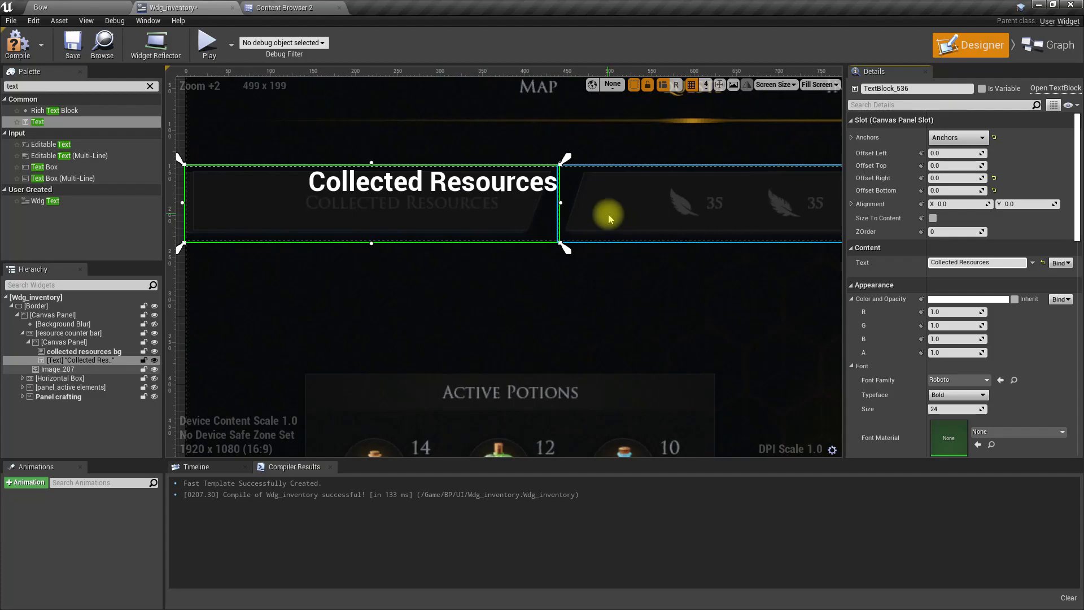
scroll(864, 221, down, 3)
key(alt+Tab)
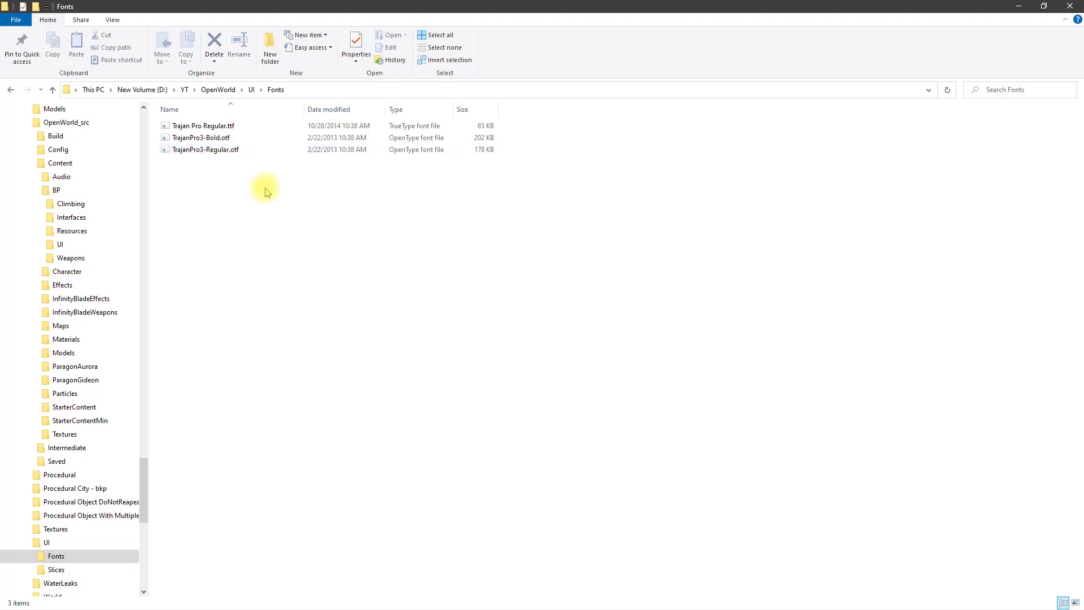
drag(274, 206, 331, 184)
key(alt+Tab)
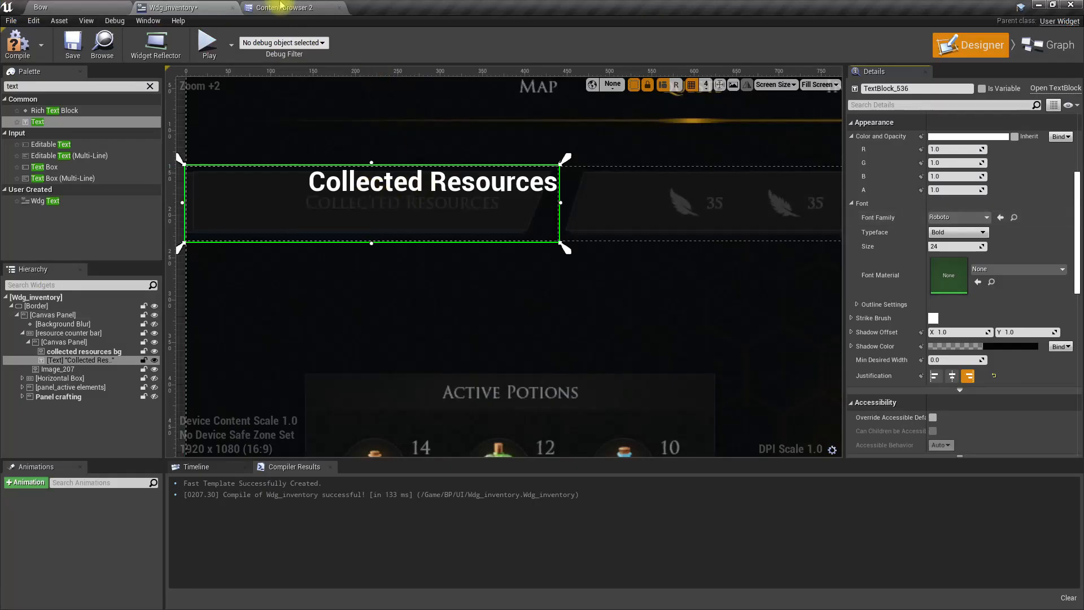
Step: Create a folder named Fonts in the project's BP/UI content folder and open it
click(300, 9)
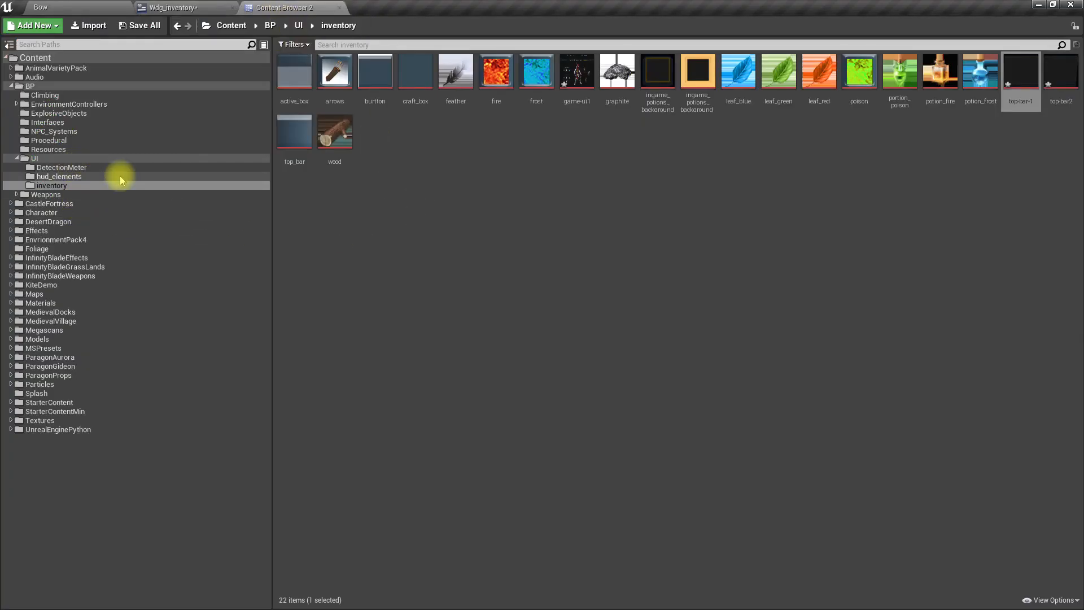
click(101, 160)
right_click(426, 195)
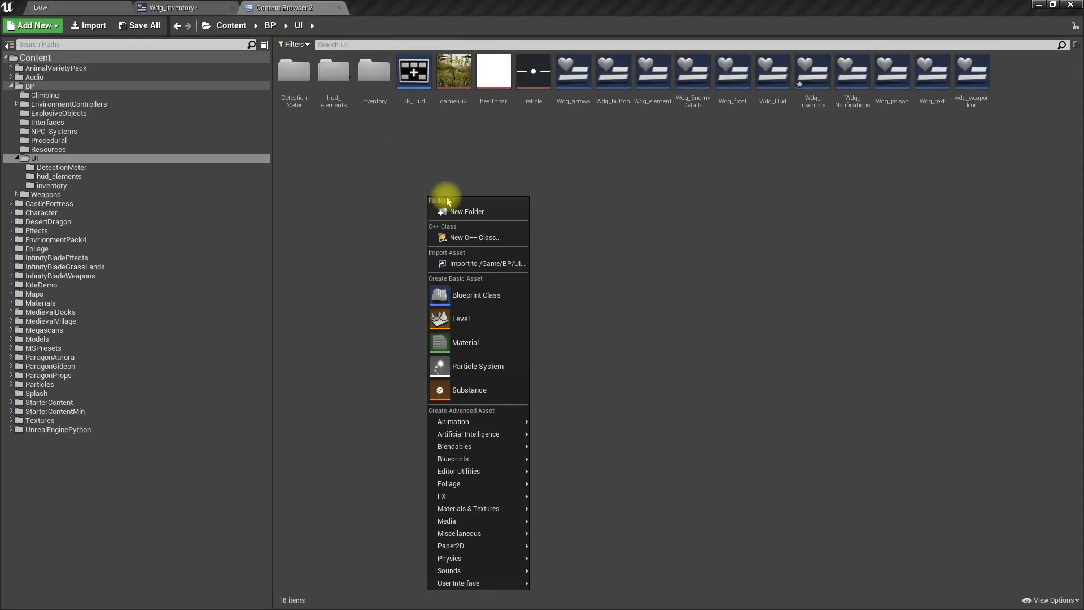
click(478, 212)
text(Fonts)
key(Return)
key(Return)
Step: Import the three selected Trajan font files into the Fonts folder, creating a Font asset for every imported font face
key(alt+Tab)
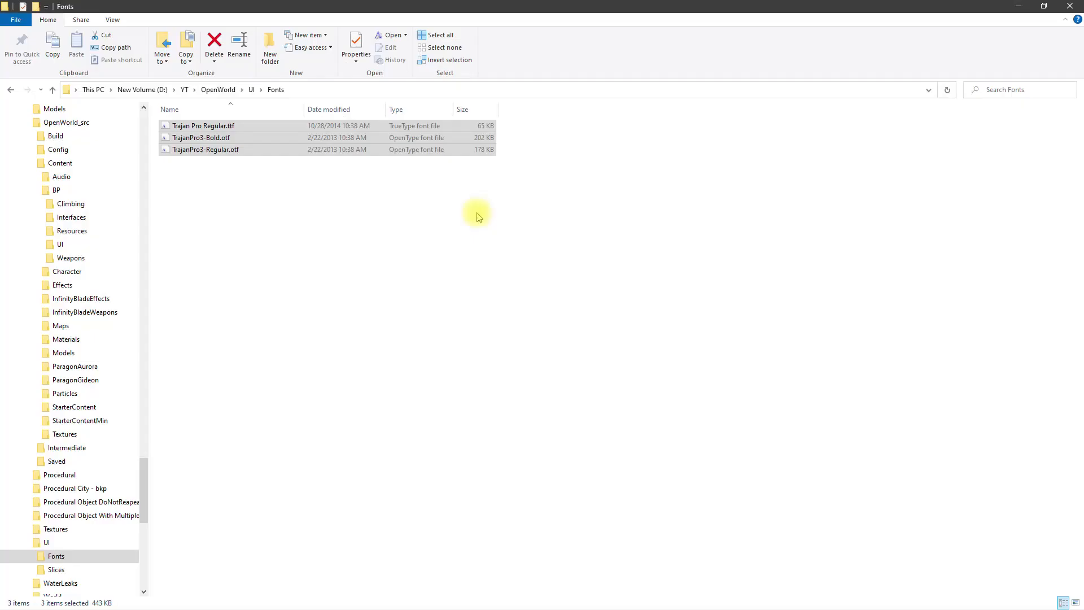
key(alt+Tab)
drag(219, 139, 451, 241)
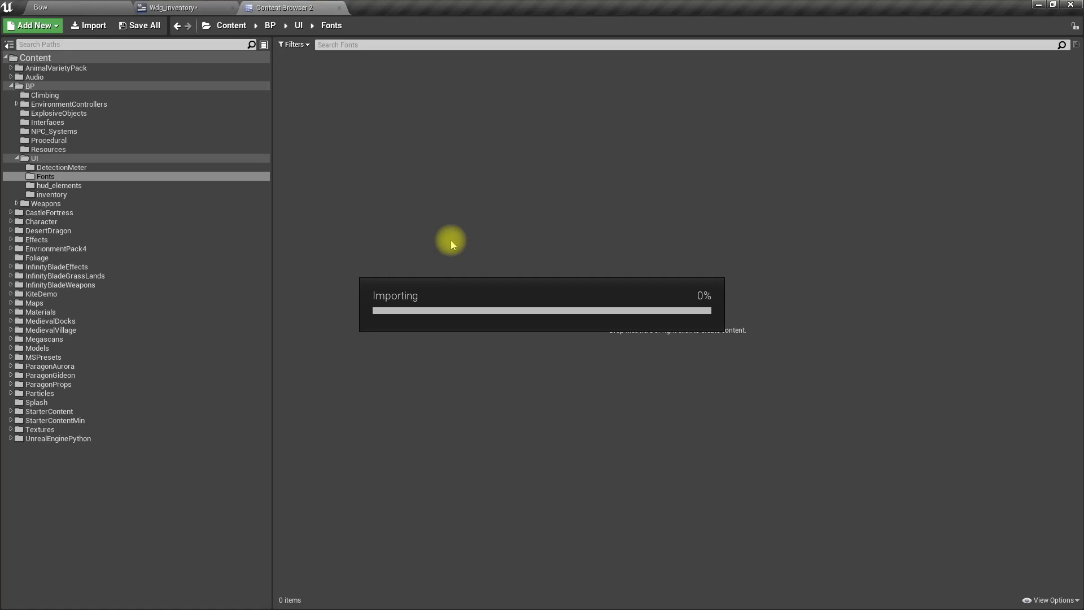
click(577, 341)
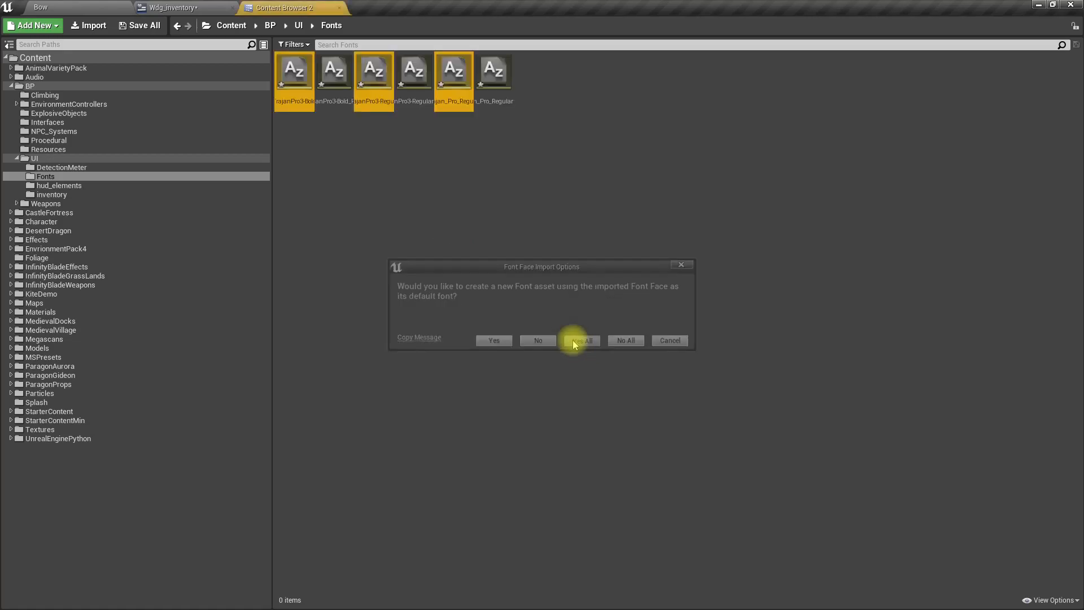
click(494, 270)
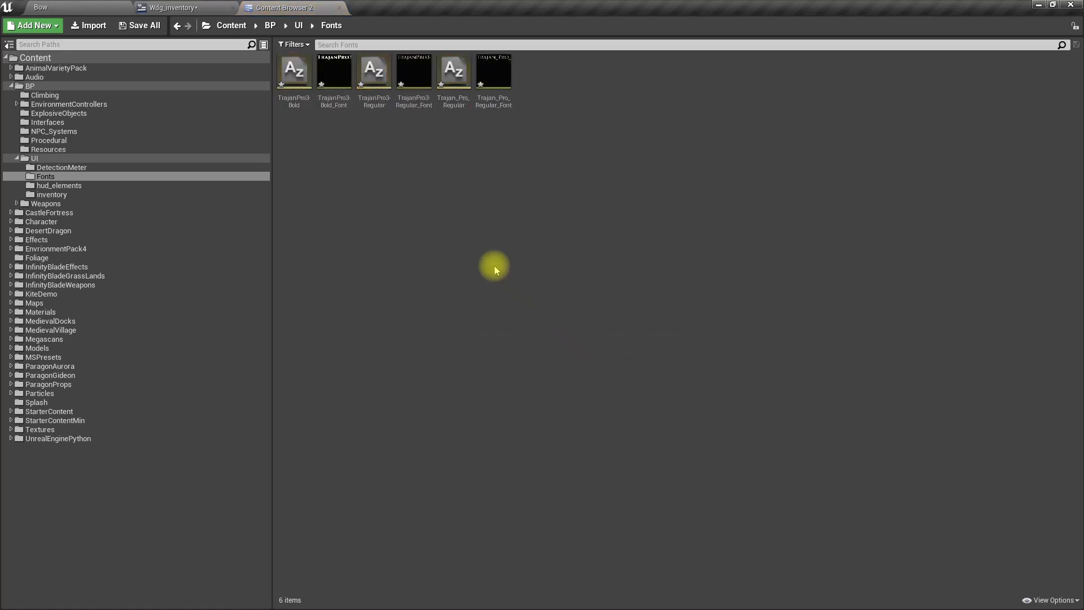
Step: In Wdg_inventory, set the Collected Resources text's font family to TrajanPro3-Regular_Font and its size to 12
click(233, 6)
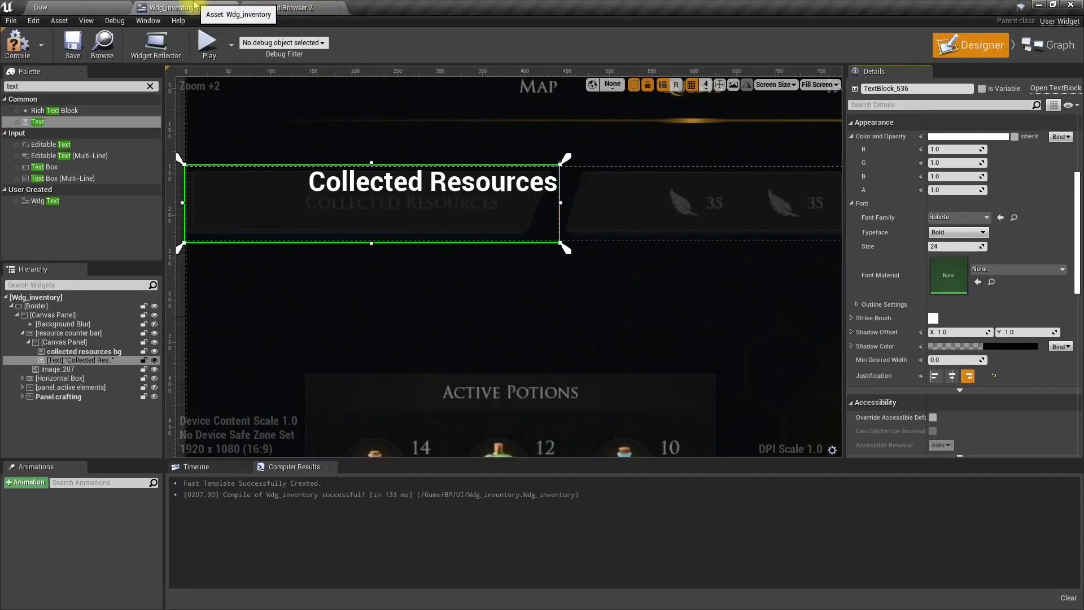
click(944, 219)
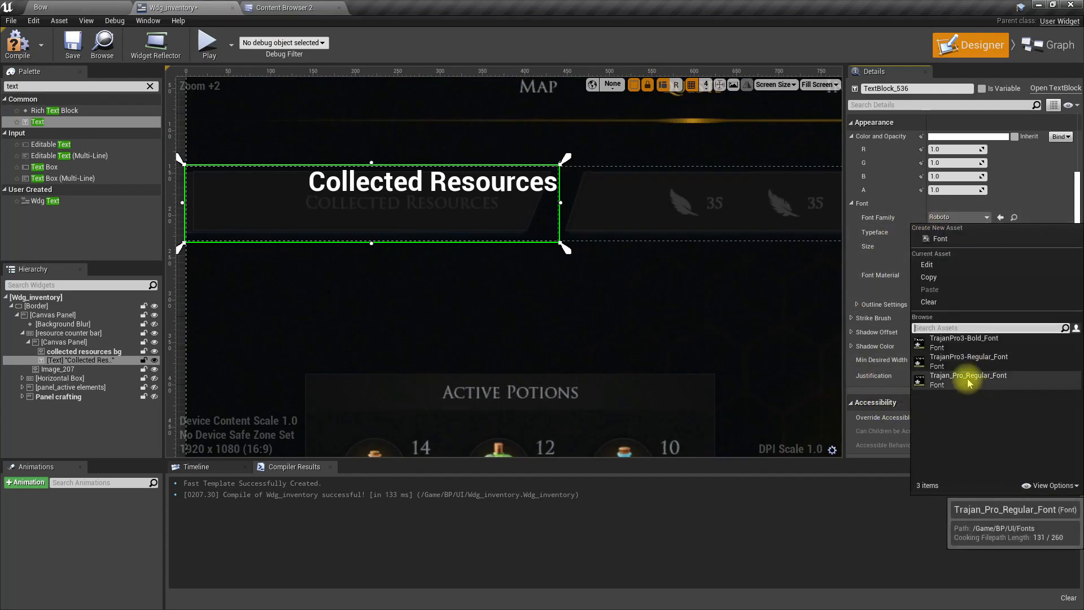
click(960, 361)
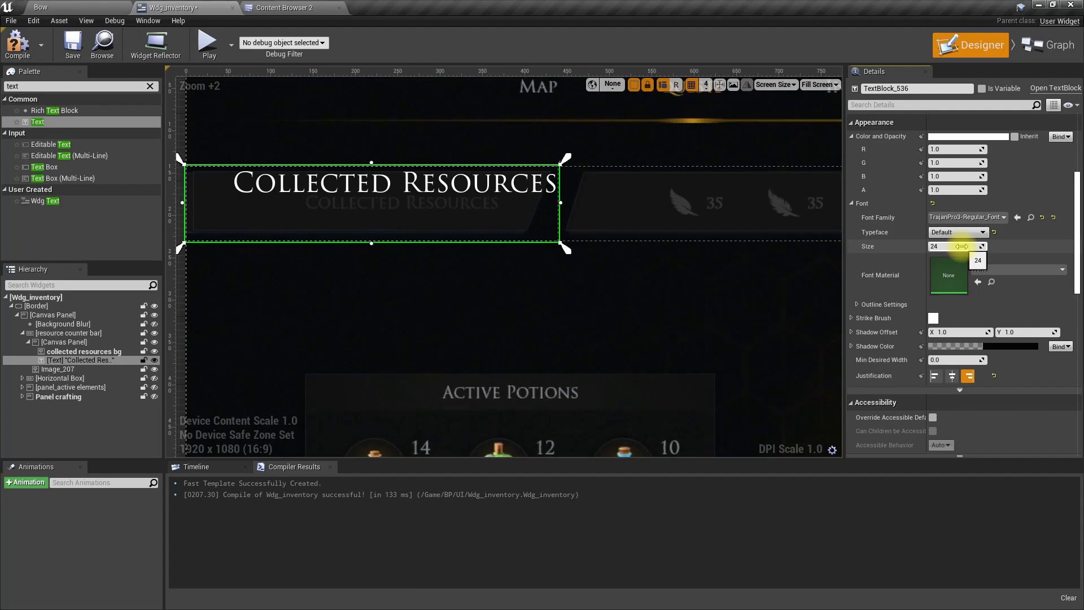
key(Return)
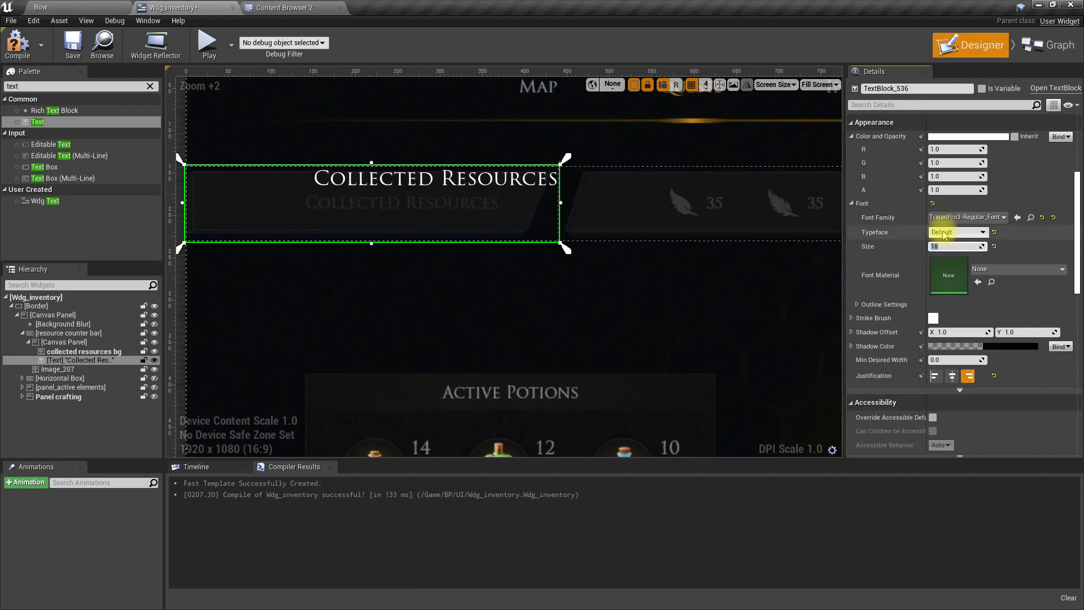
text(12)
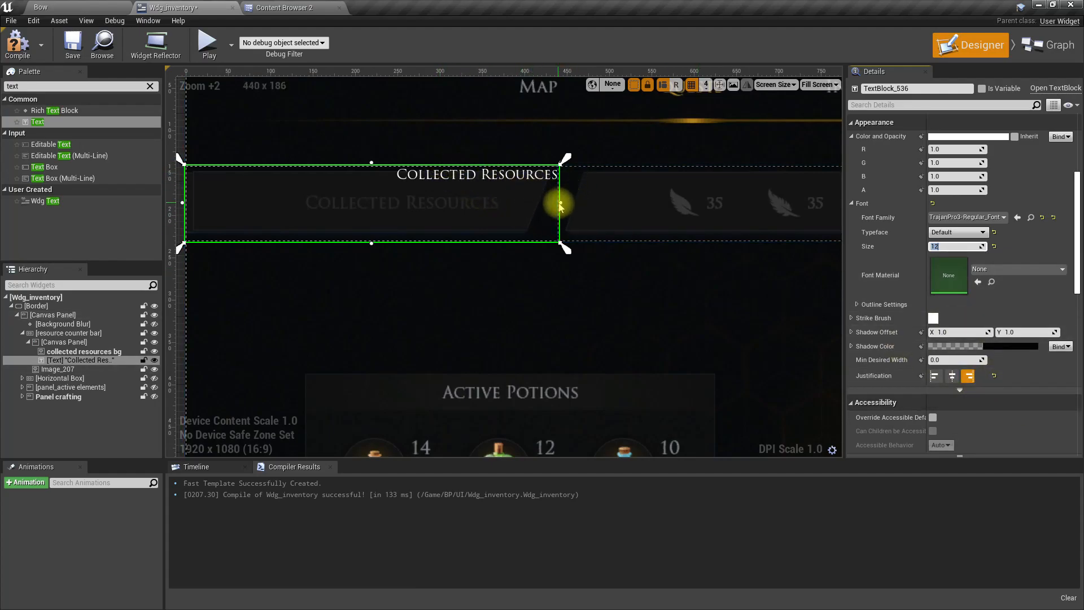
Step: Shrink the Collected Resources text block by pulling its right edge inward and its top edge down toward the mockup label's position
drag(559, 203, 509, 203)
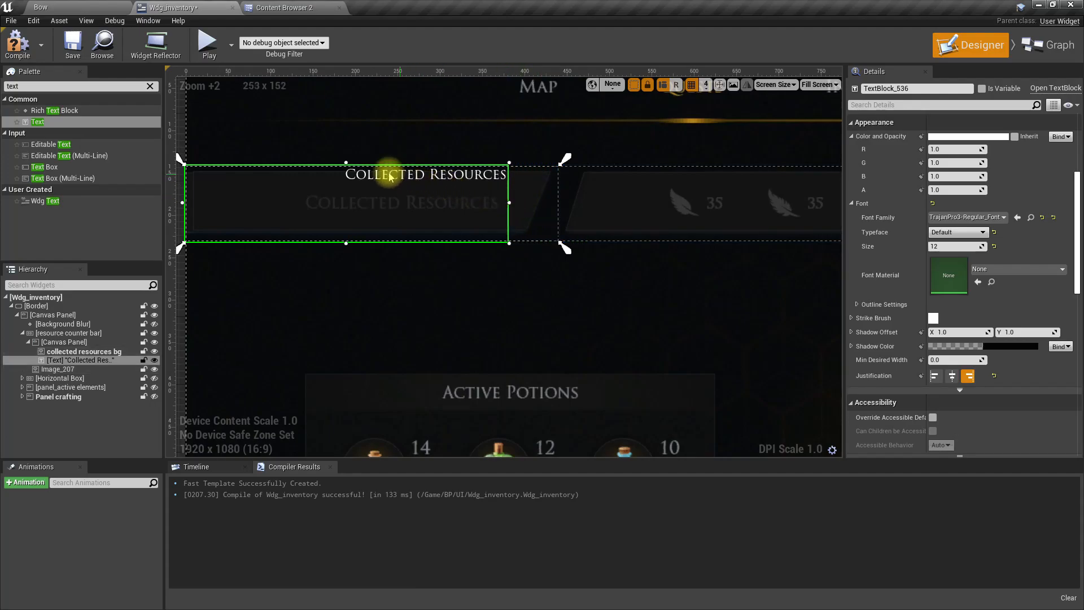
drag(346, 162, 346, 187)
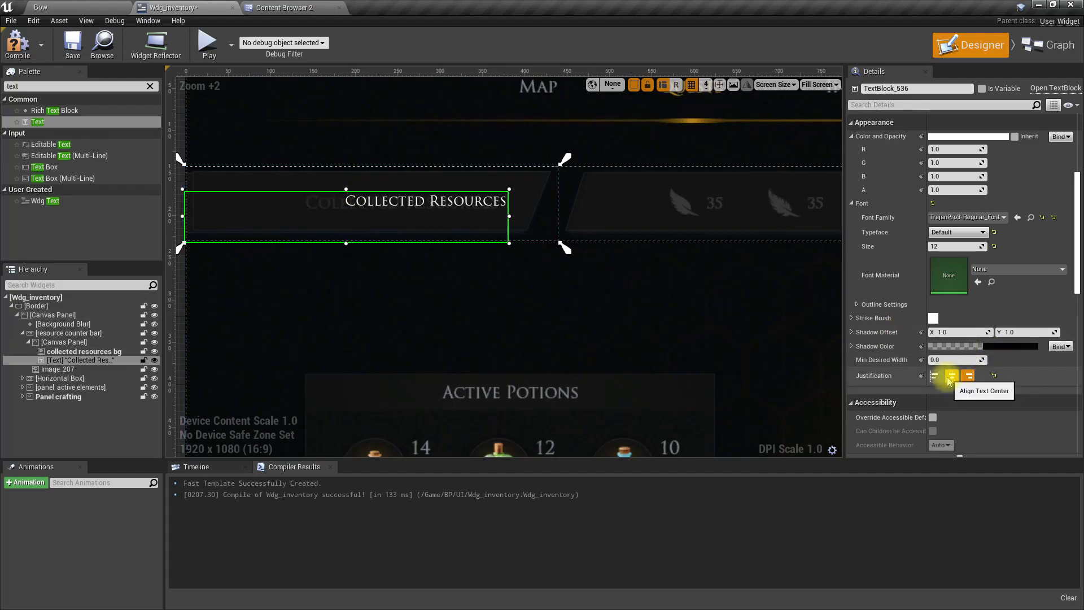
Step: Try font sizes 11, 13 and 14 on the Collected Resources text, and settle on size 15 to match the mockup label
scroll(980, 339, up, 5)
scroll(990, 324, down, 4)
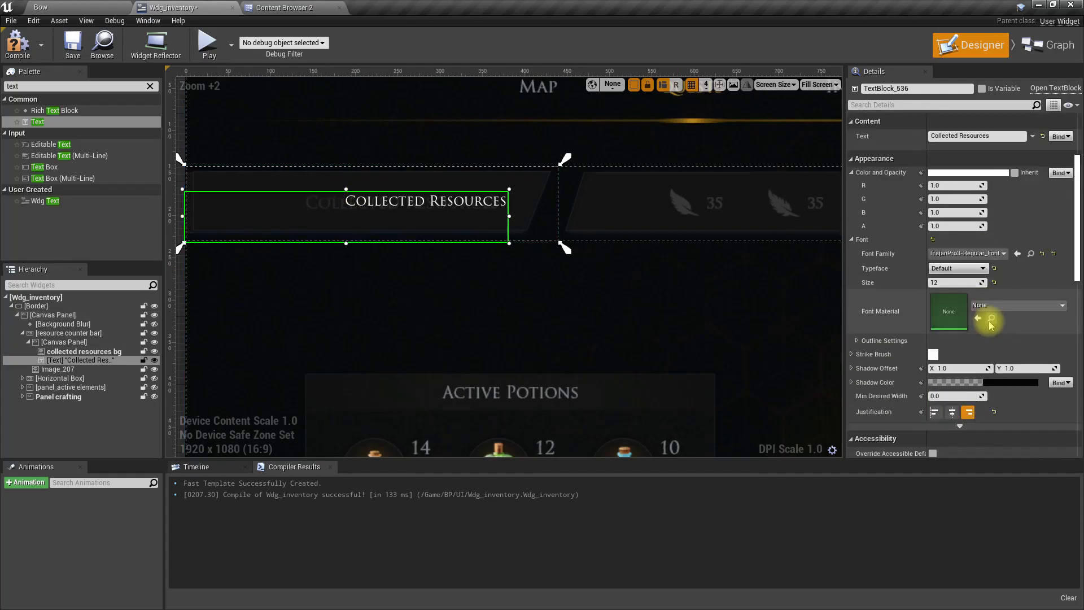
scroll(991, 321, down, 4)
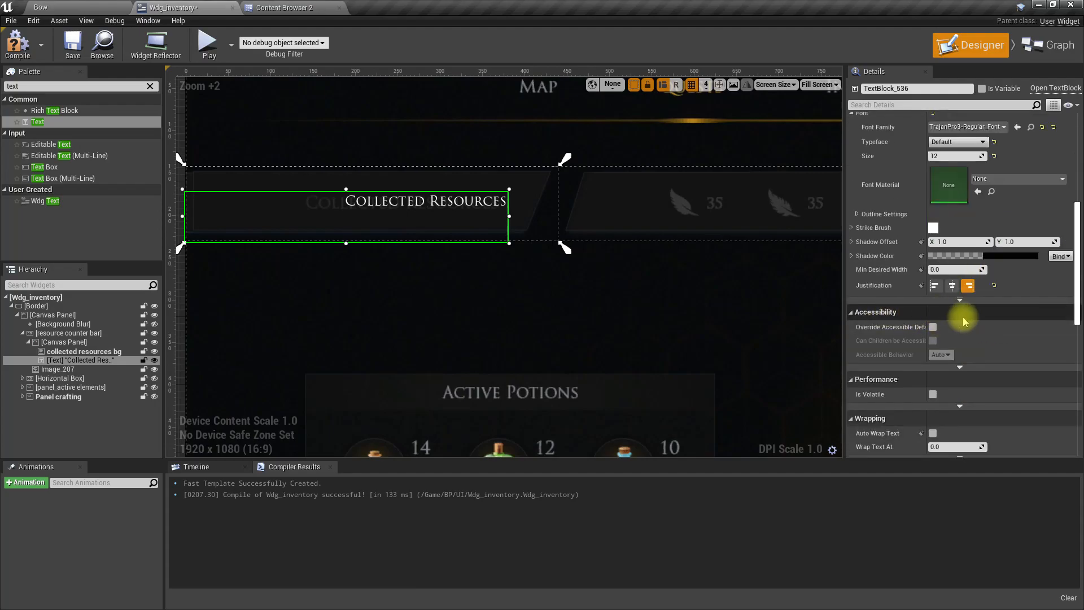
click(955, 157)
text(41)
key(BackSpace)
key(BackSpace)
text(11)
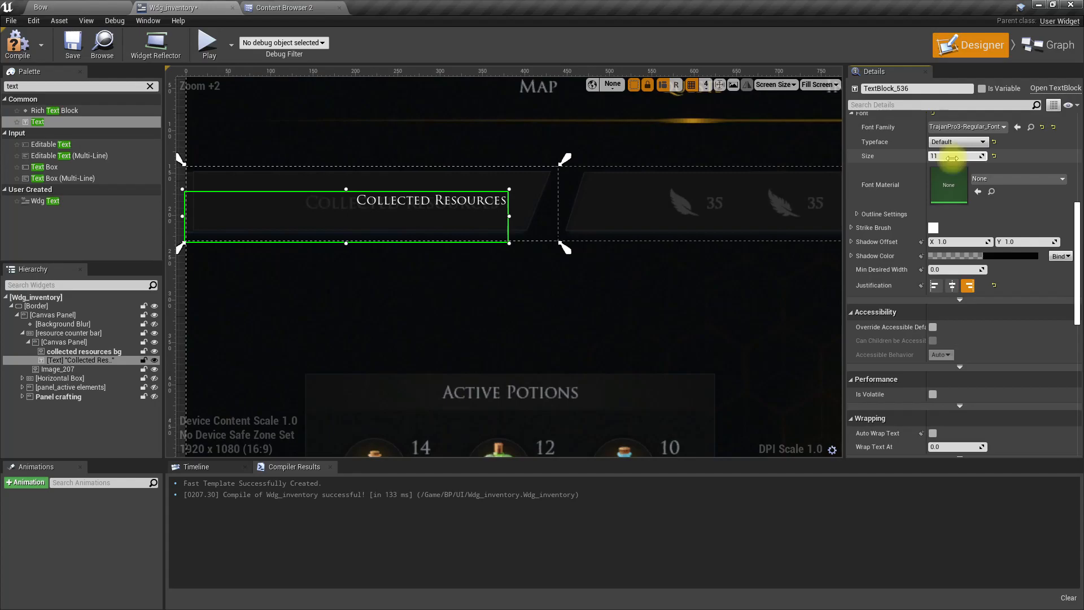
key(BackSpace)
text(3)
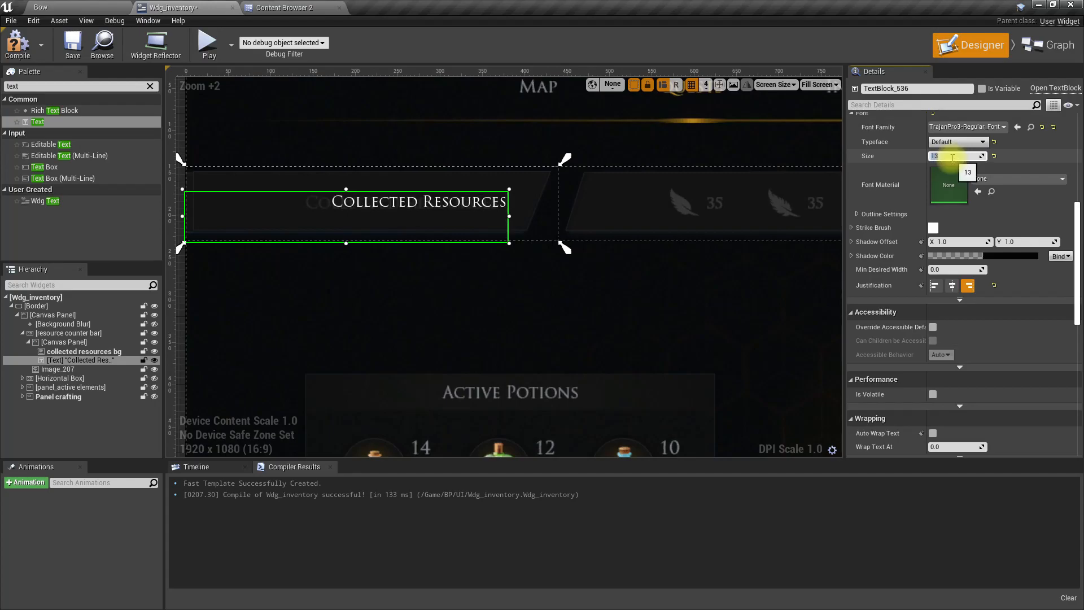
text(4)
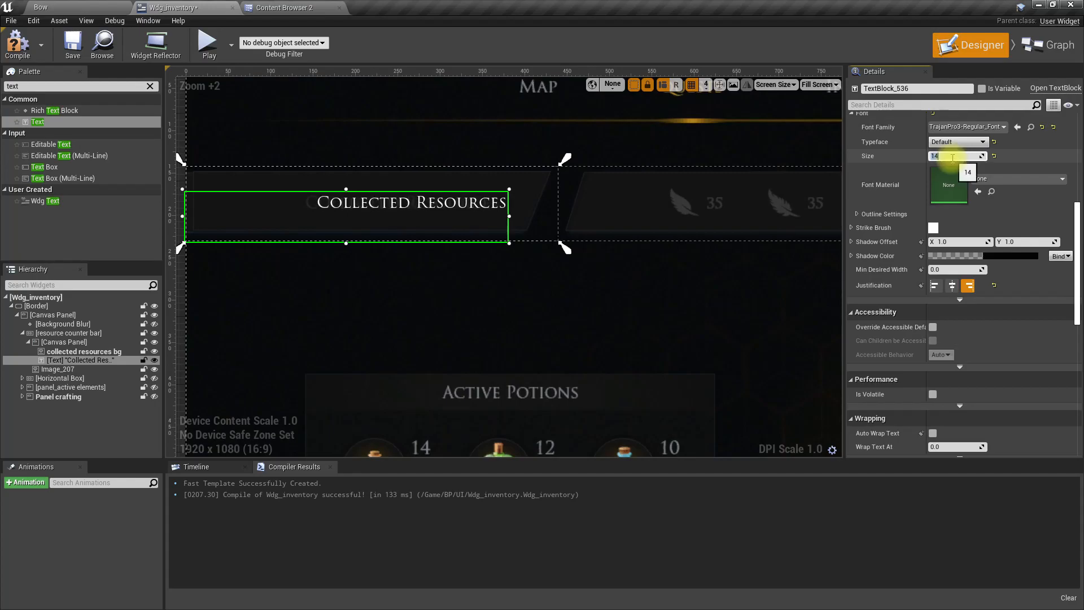
key(Return)
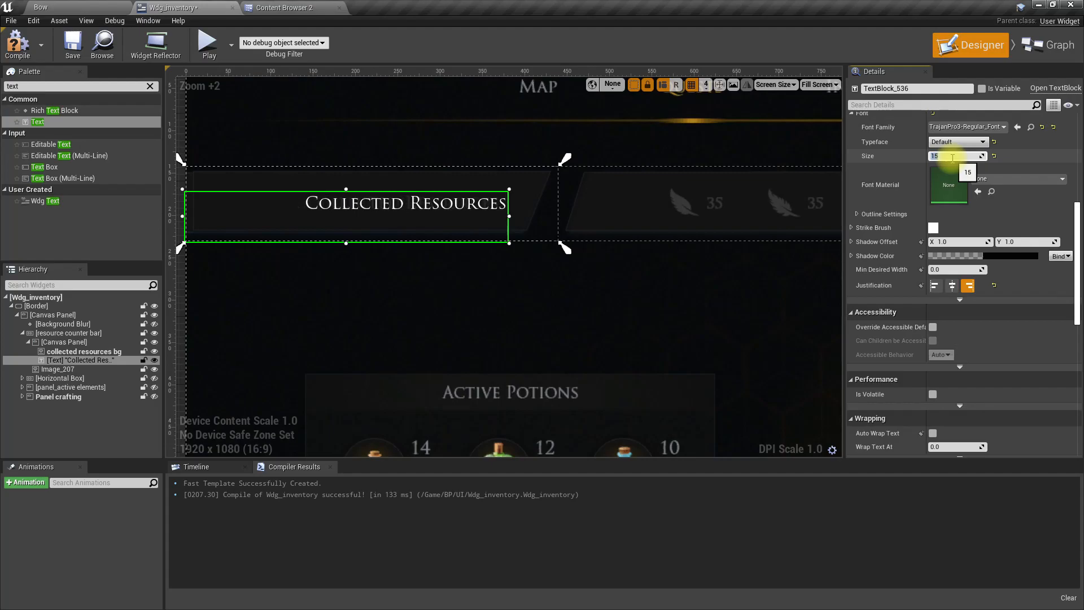
scroll(475, 216, up, 9)
scroll(478, 215, up, 1)
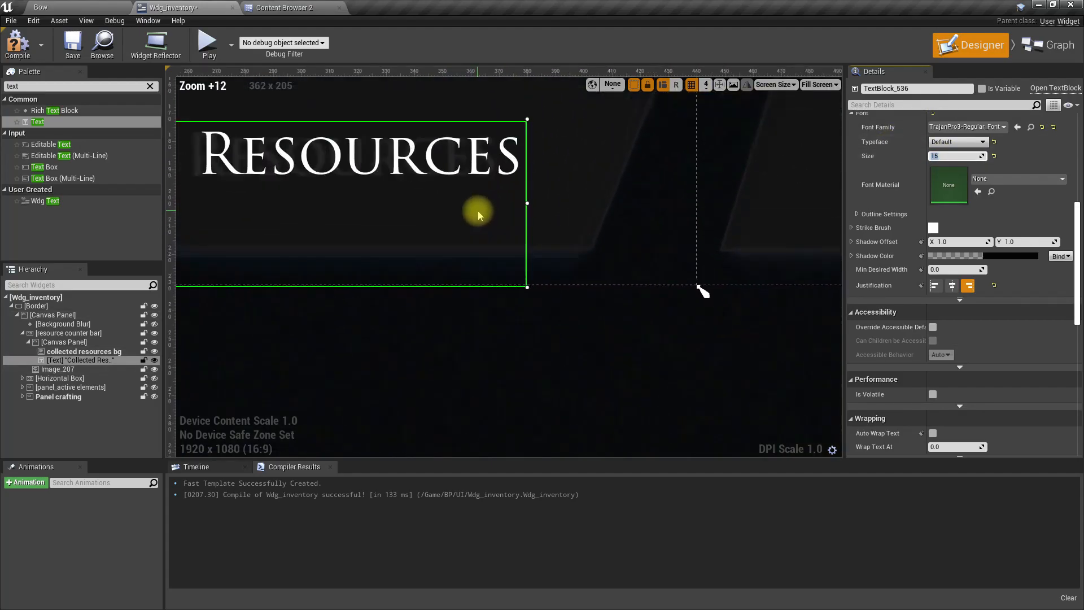
scroll(479, 210, up, 5)
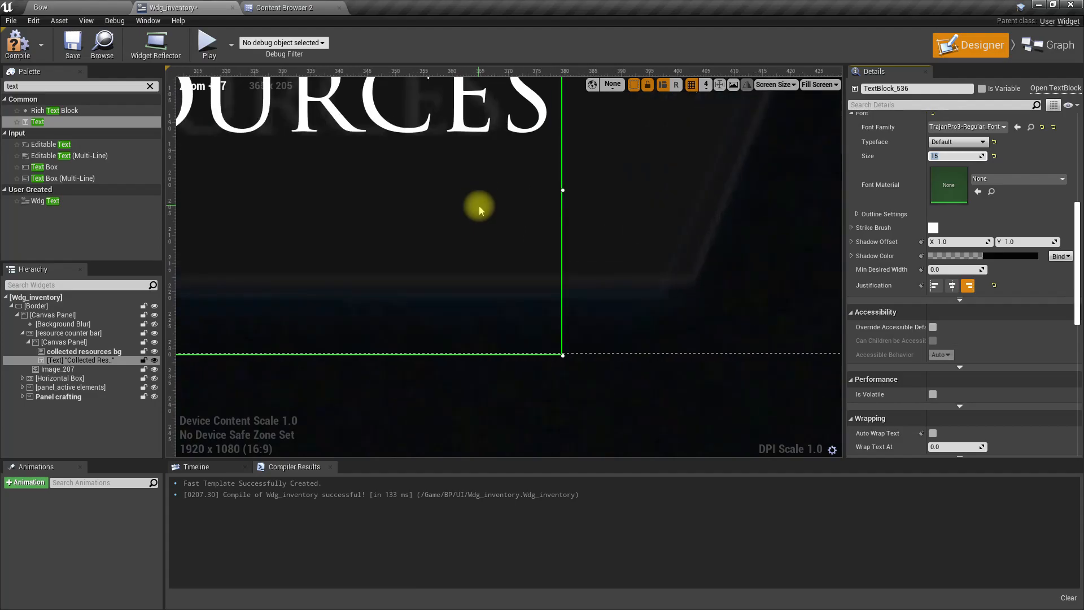
scroll(483, 206, down, 7)
scroll(492, 199, down, 1)
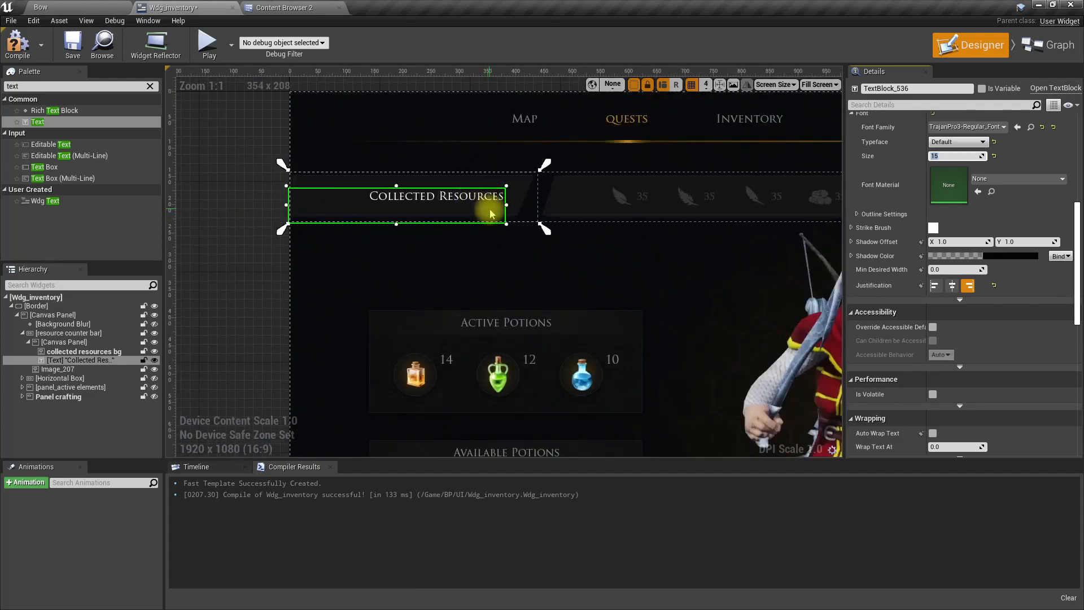
click(244, 170)
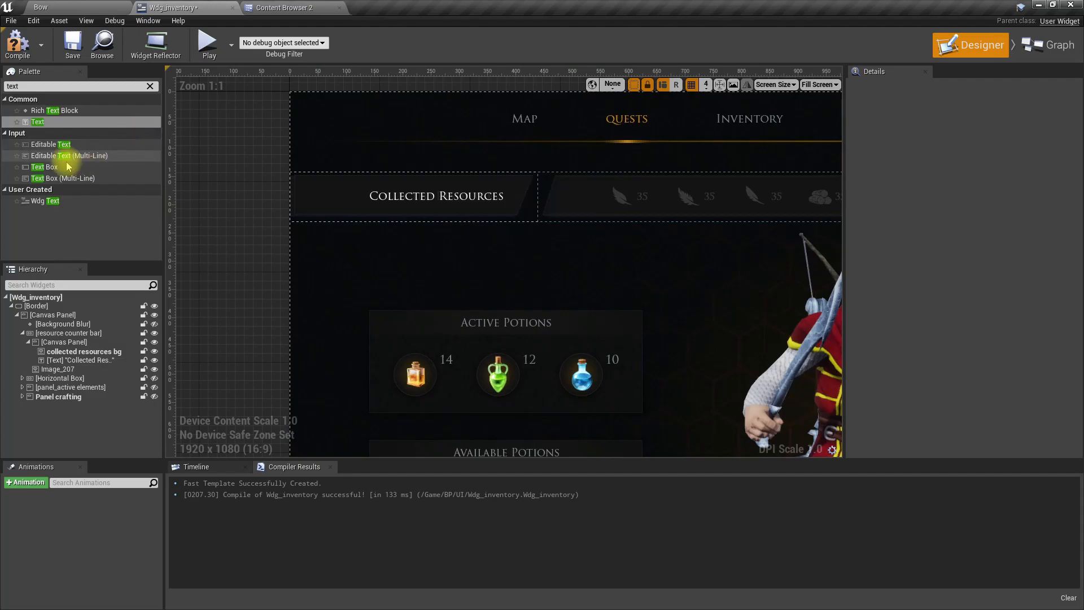
Step: Set the color alpha of the collected resources bg image to 1
click(77, 351)
scroll(931, 328, down, 2)
drag(959, 140, 982, 140)
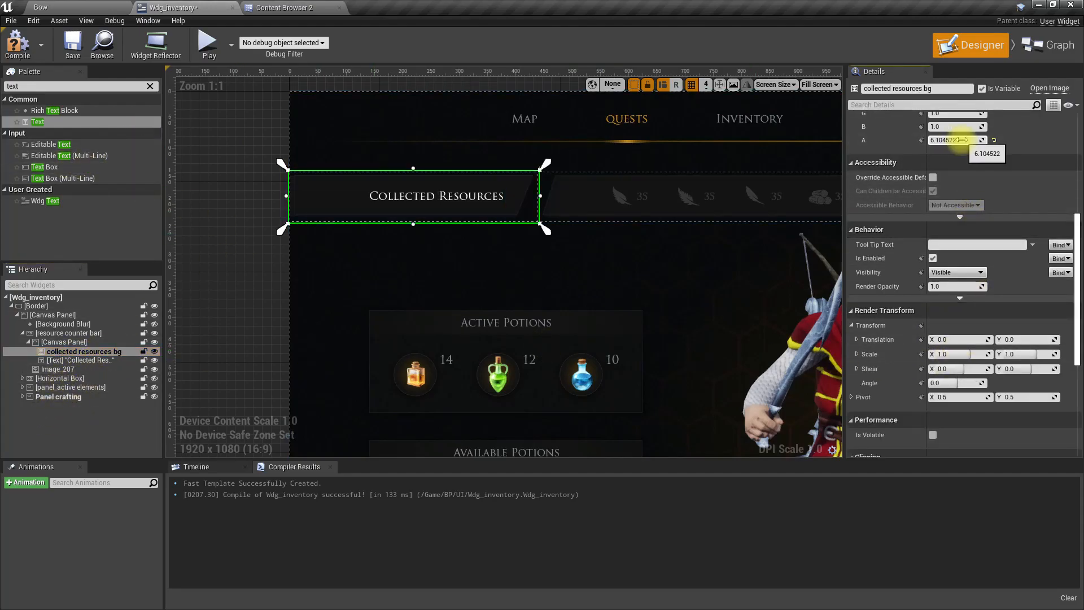
click(964, 140)
text(1)
key(Return)
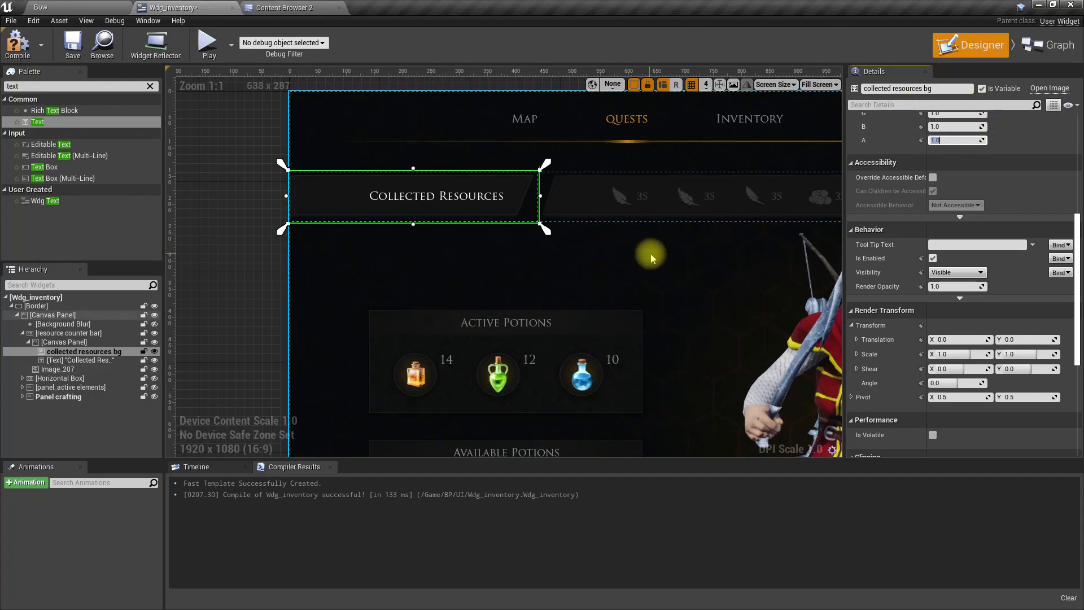
right_drag(651, 259, 572, 261)
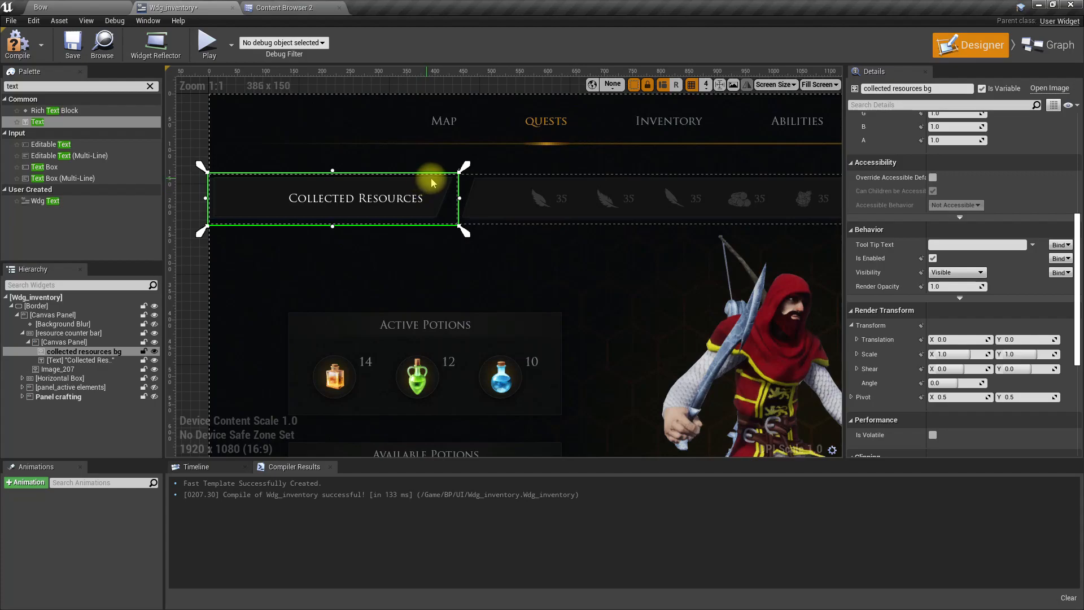
key(ctrl+s)
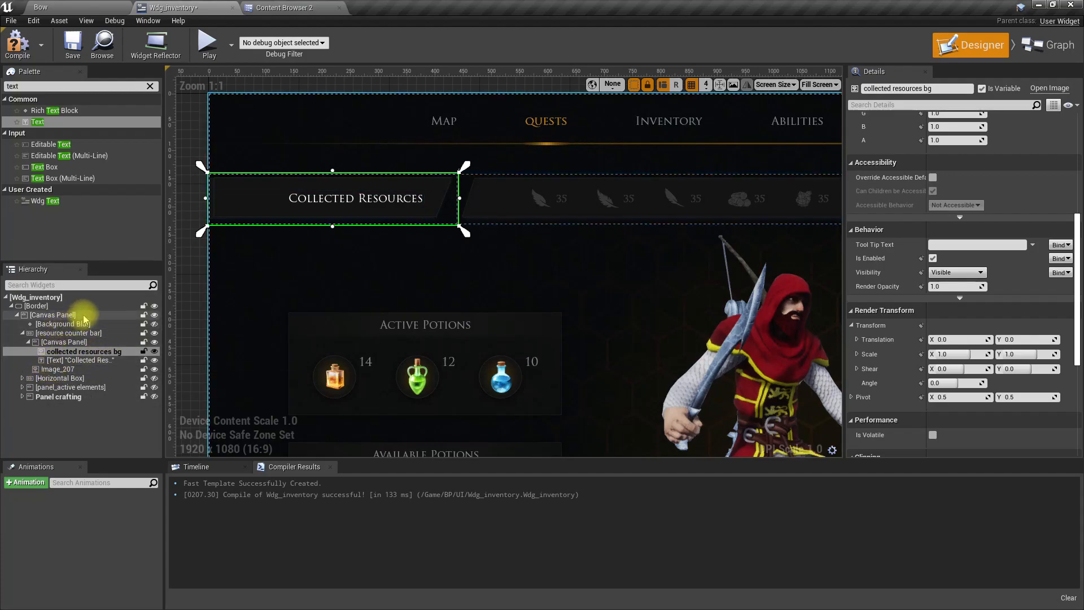
Step: Toggle the Horizontal Box's editor visibility to compare its resource counters with the mockup, leaving the box hidden
click(155, 378)
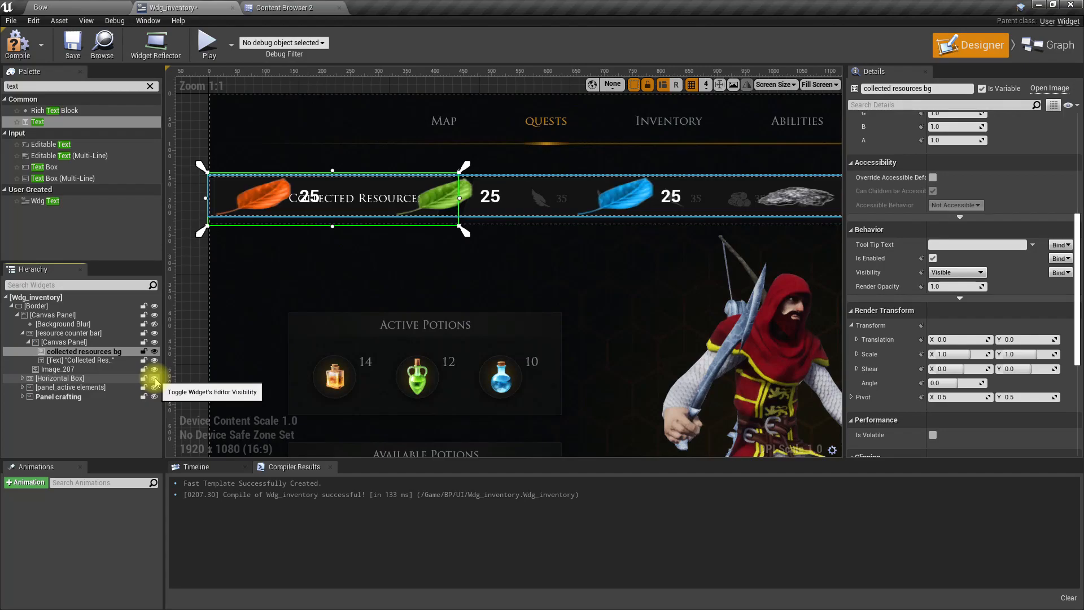
click(155, 378)
click(154, 378)
click(155, 378)
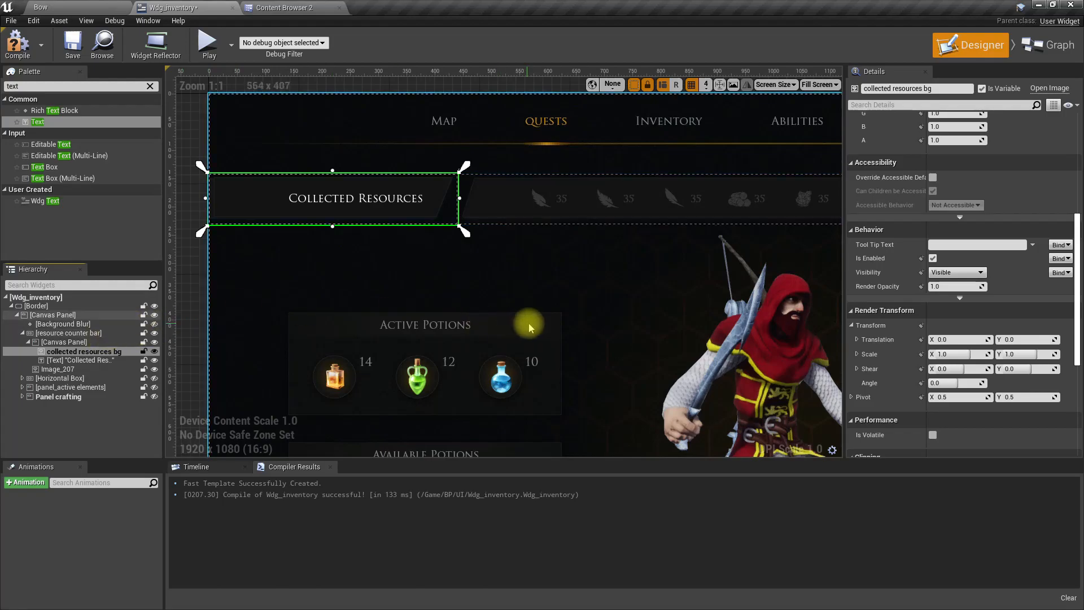
scroll(529, 327, down, 6)
scroll(617, 290, up, 3)
right_drag(568, 307, 442, 303)
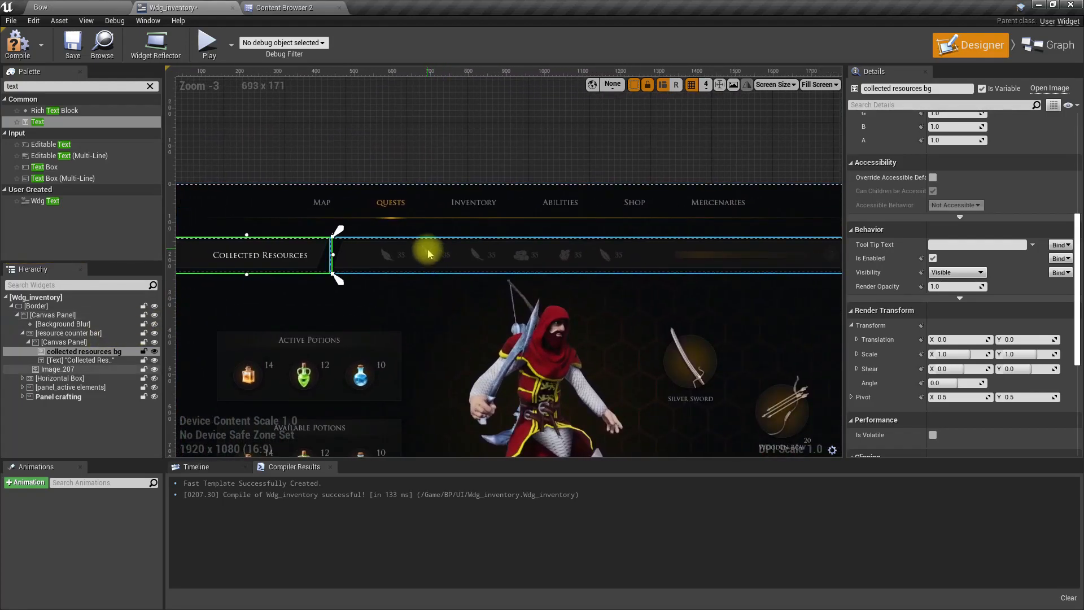
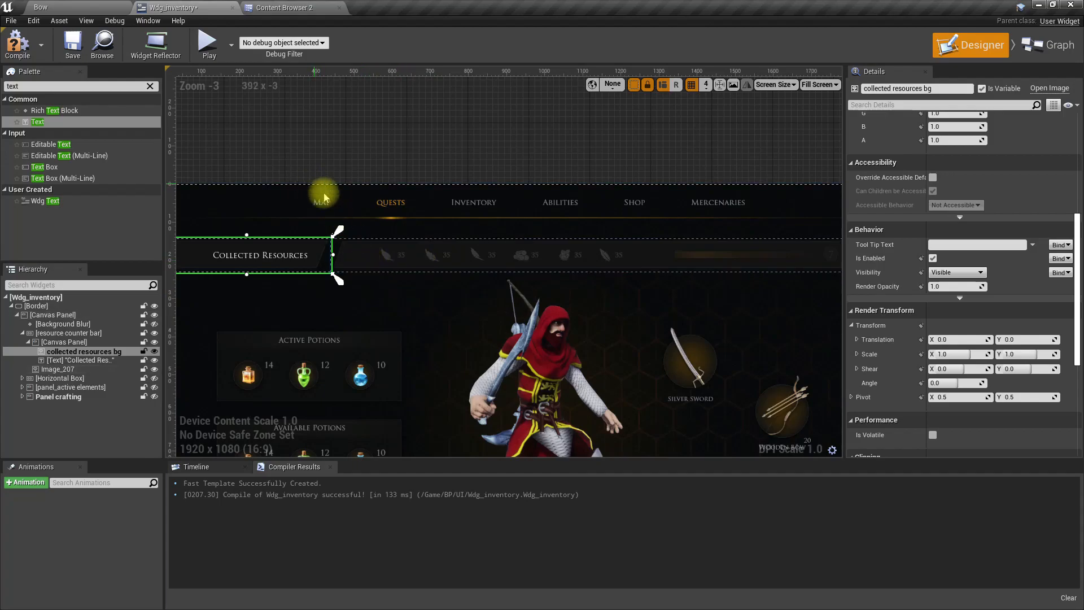
Step: Expand the Horizontal Box in the hierarchy and select its resource icons and counts down to feather count
click(22, 378)
click(62, 387)
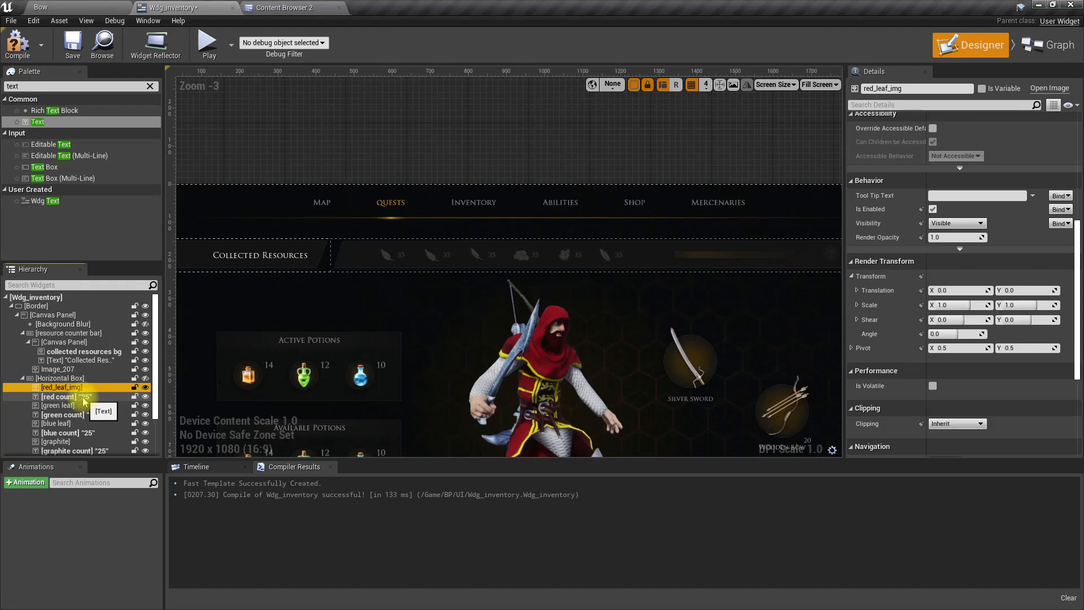
ctrl+click(83, 397)
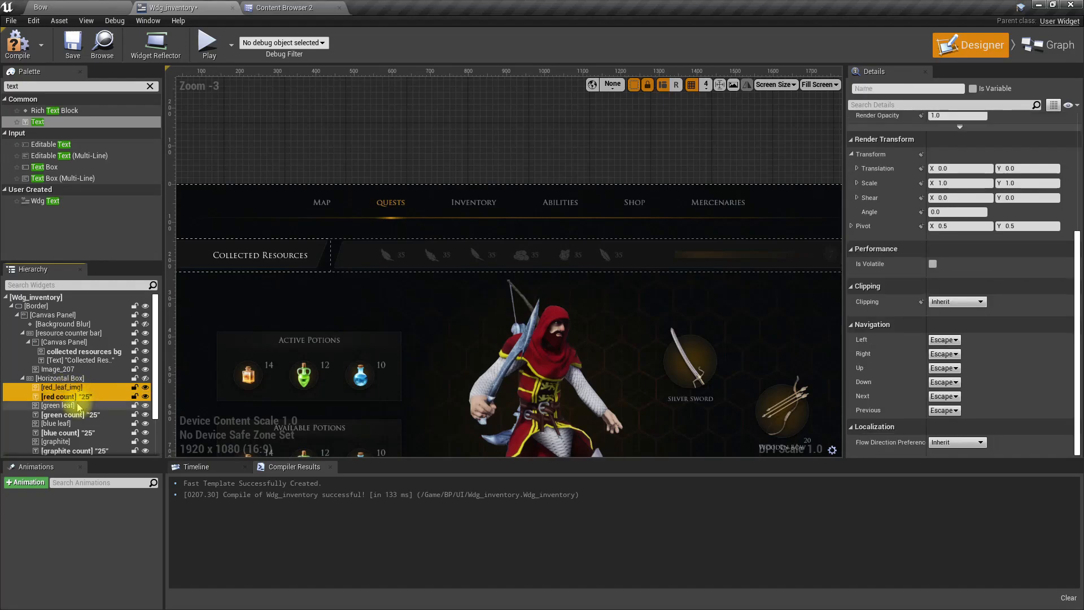
scroll(79, 406, down, 1)
scroll(77, 412, down, 2)
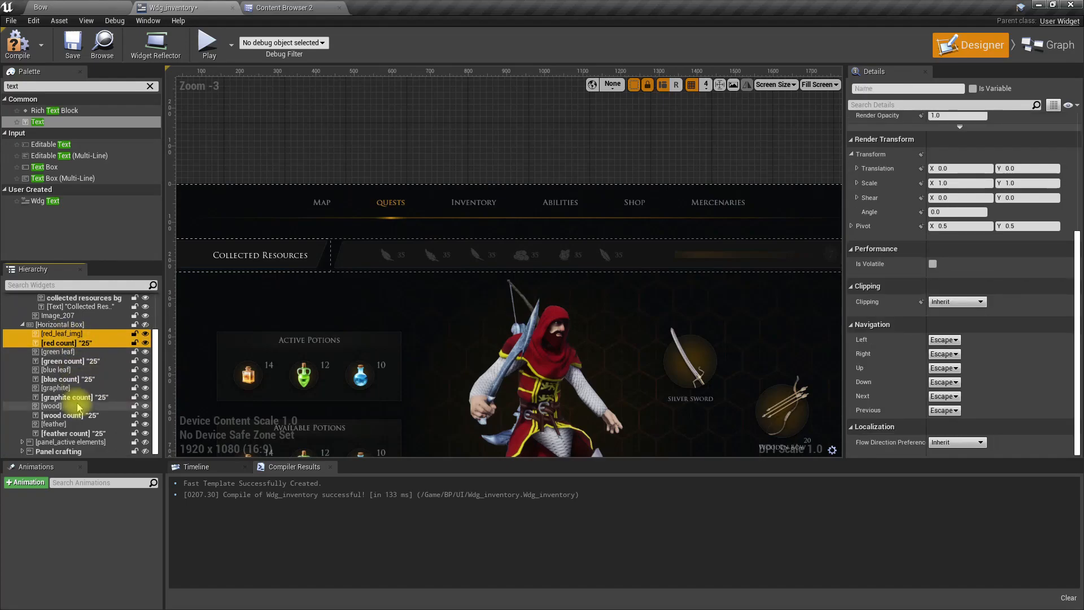
click(67, 433)
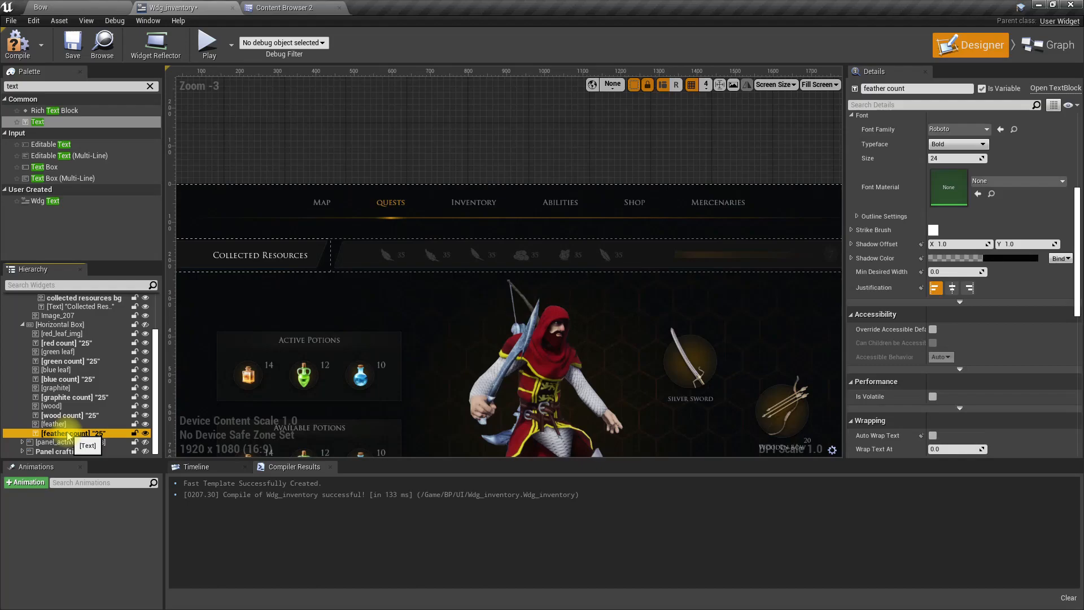
shift+click(65, 337)
scroll(65, 341, up, 3)
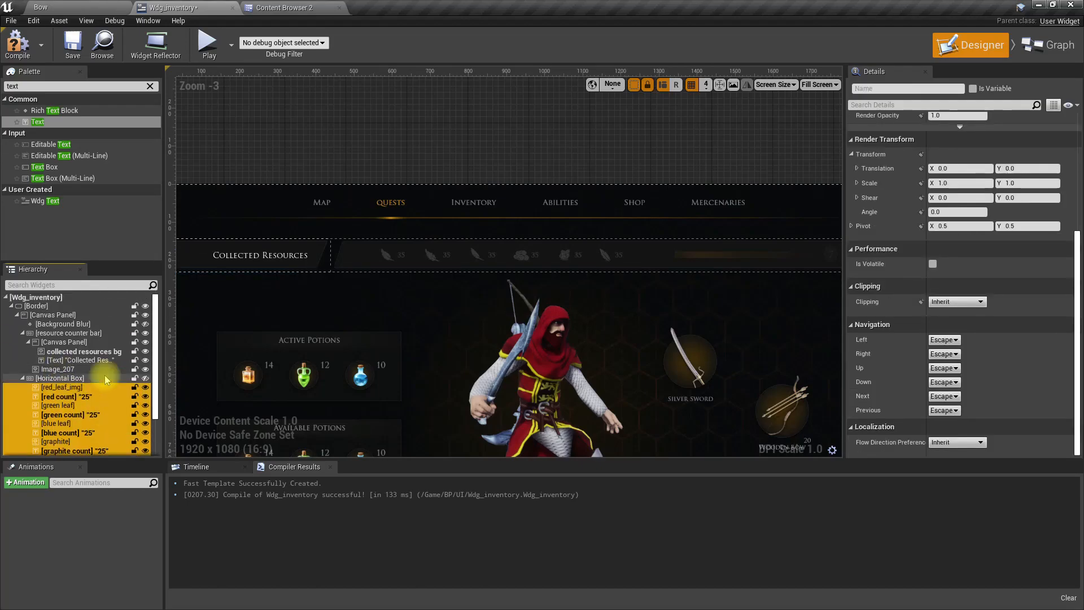
Step: Try wrapping Image_207 inside the resource counter bar with a Canvas Panel
click(60, 370)
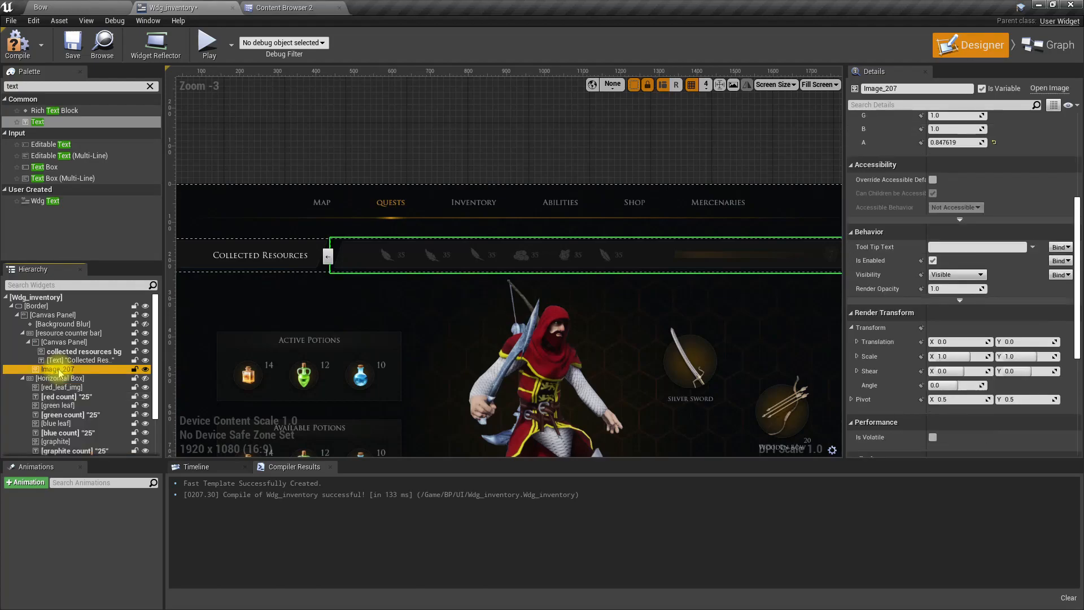
right_click(59, 370)
mouse_move(107, 476)
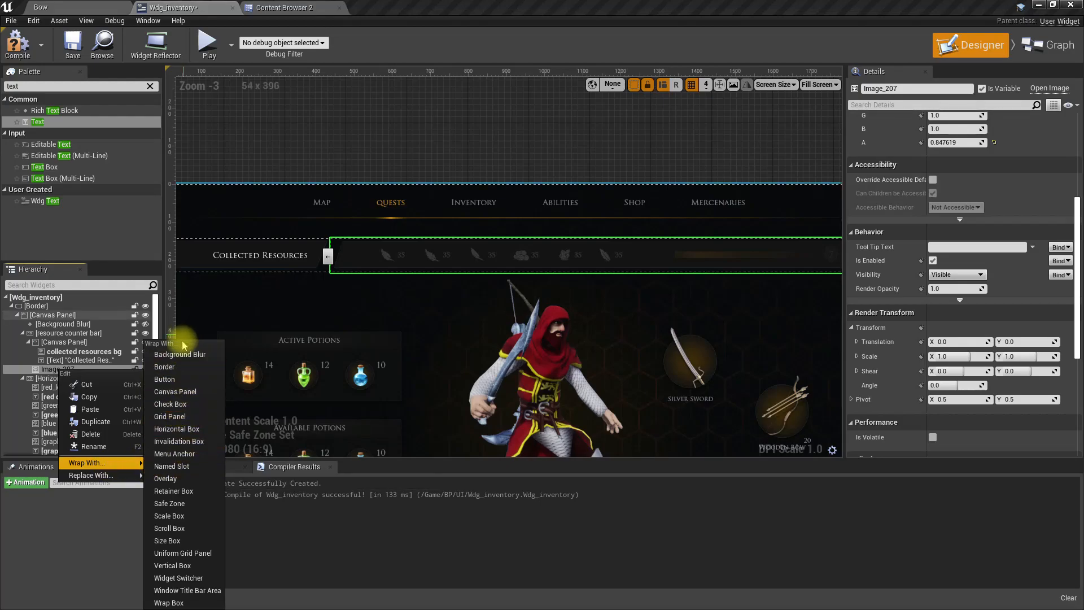
click(183, 392)
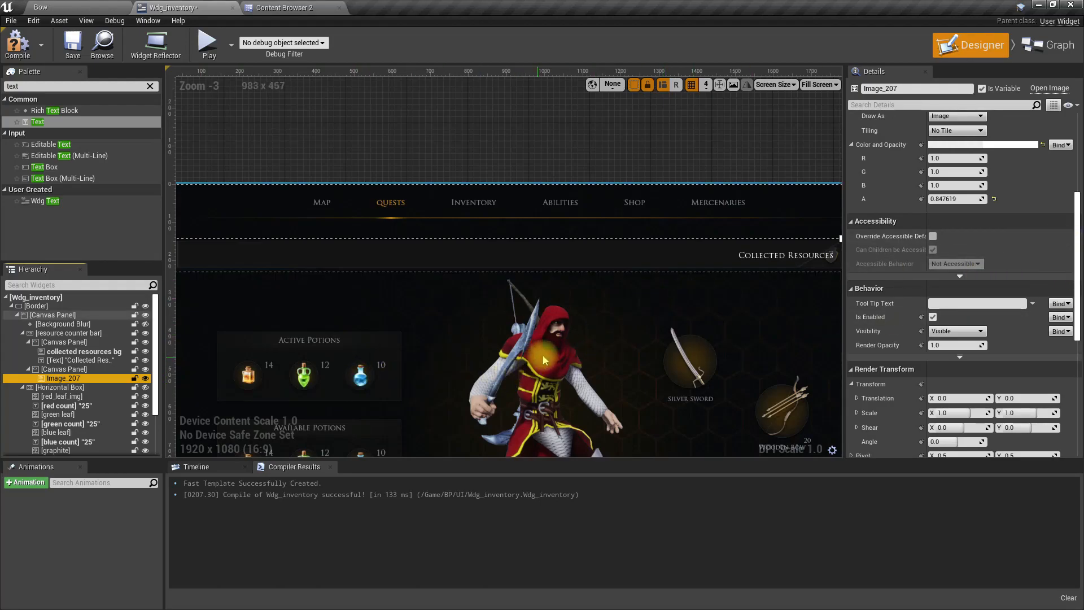
scroll(565, 356, down, 3)
scroll(937, 297, up, 8)
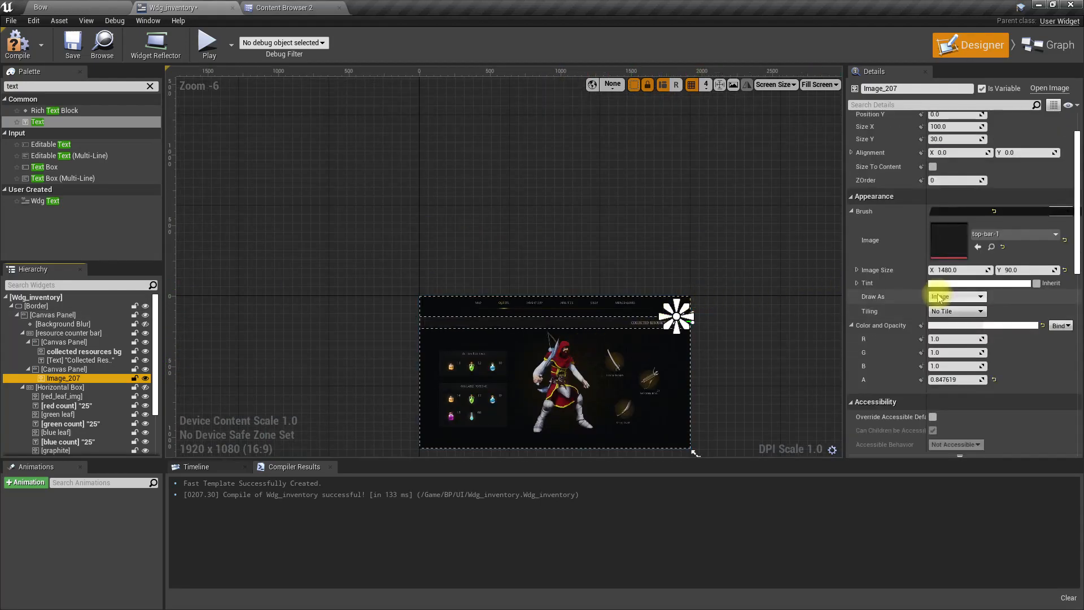
Step: Set the slot size of the Canvas Panel around Image_207 to Fill
click(73, 370)
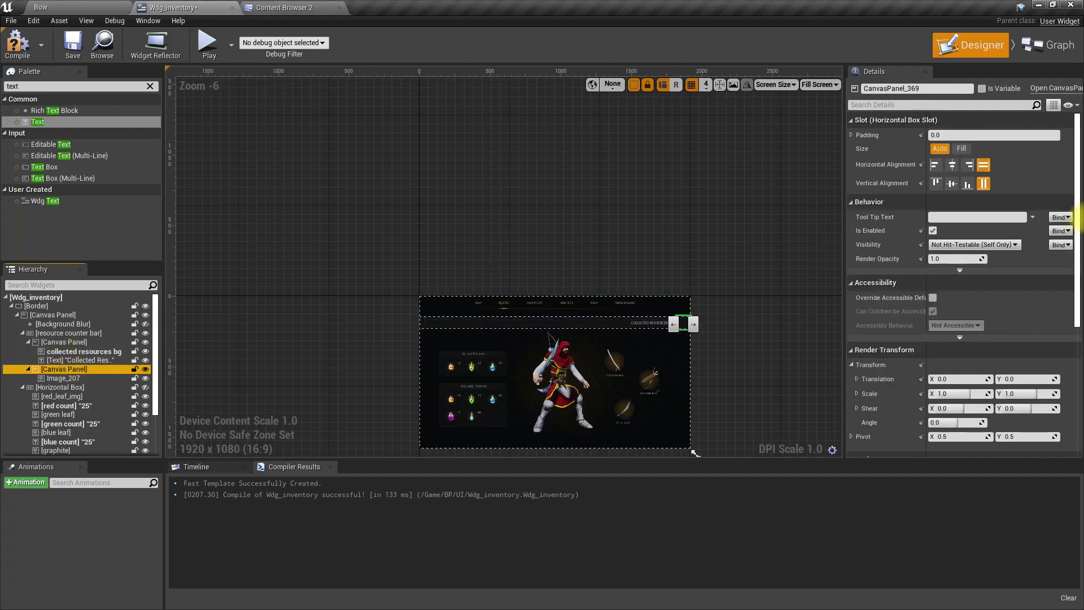
click(962, 148)
scroll(556, 316, up, 5)
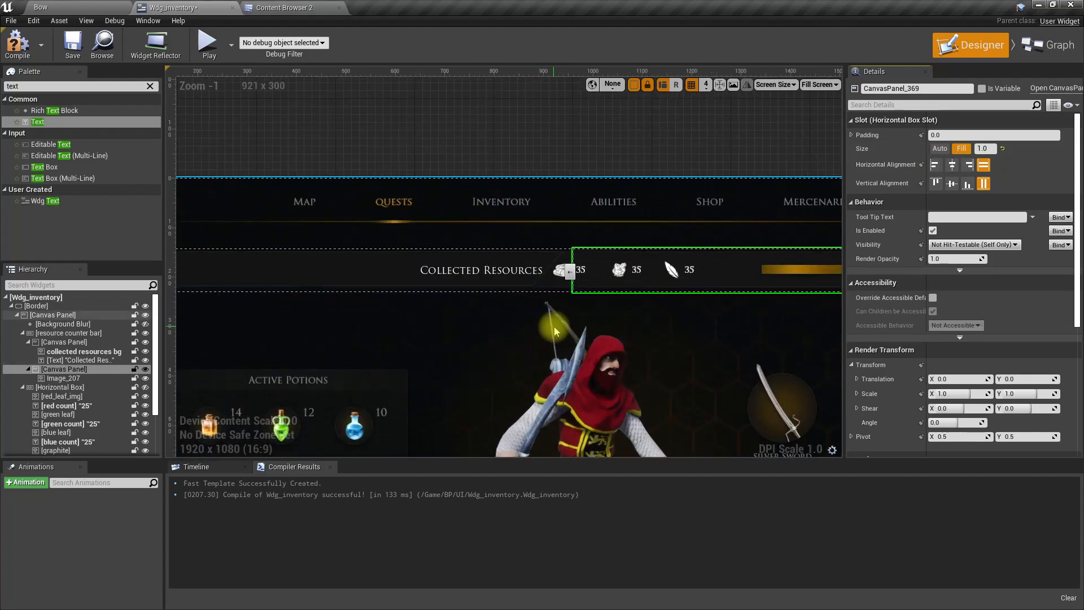
scroll(555, 332, down, 3)
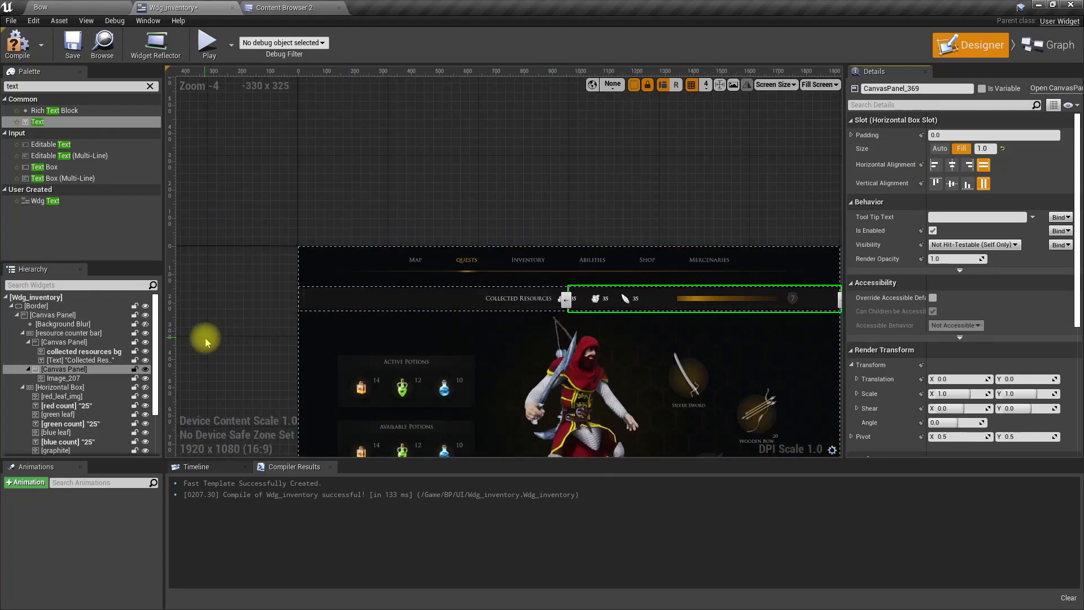
Step: Undo the Fill sizing and the Canvas Panel wrapping of Image_207
click(79, 343)
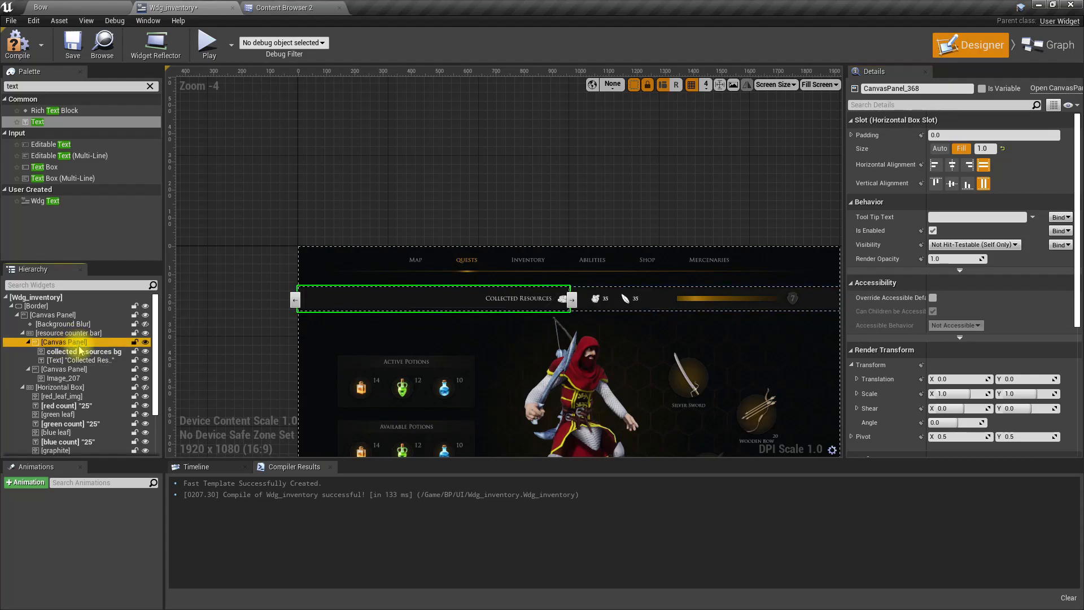
click(79, 351)
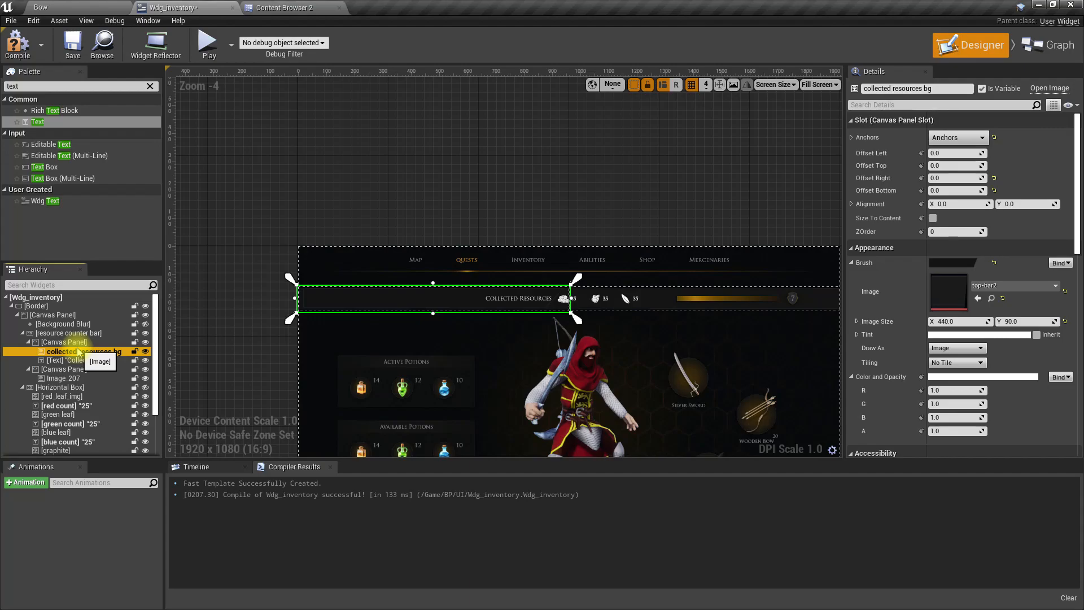
key(ctrl+z)
key(ctrl+z)
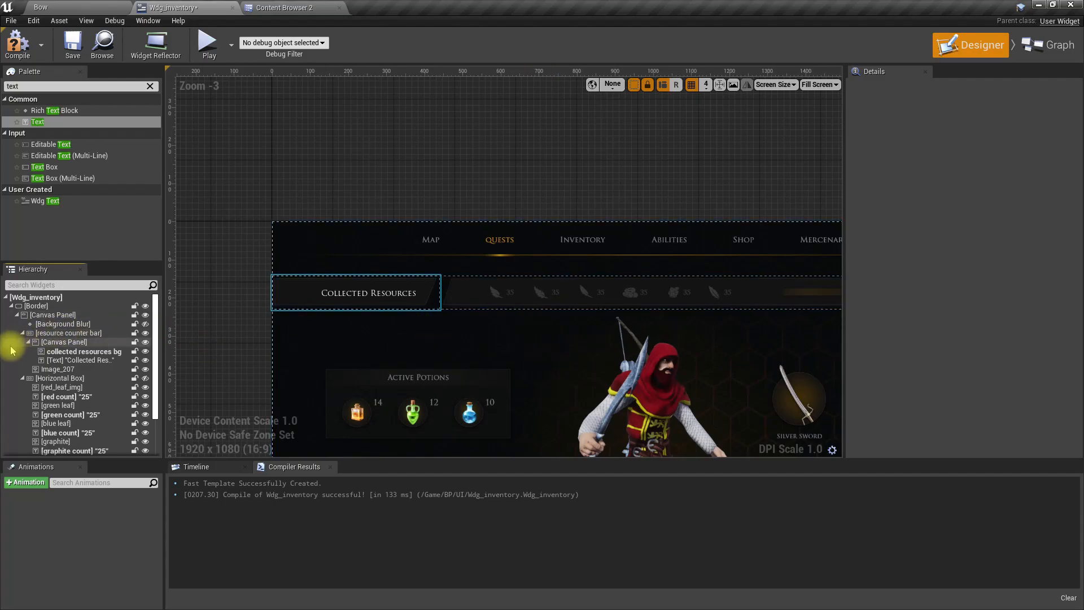
Step: Replace the resource counter bar's horizontal box with a Canvas Panel, keeping its children
click(63, 324)
click(67, 333)
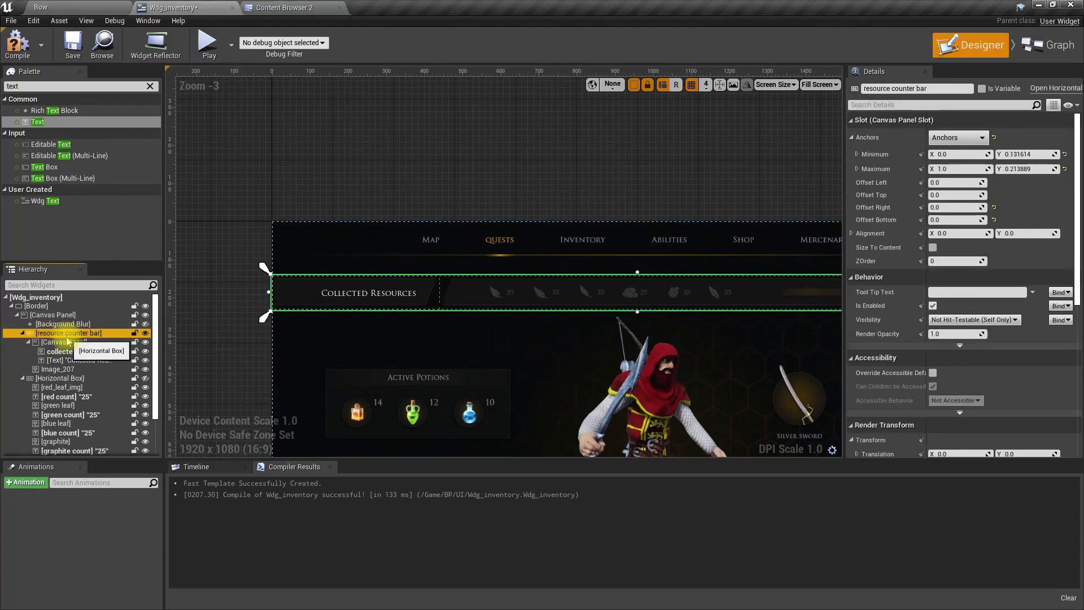
right_click(68, 335)
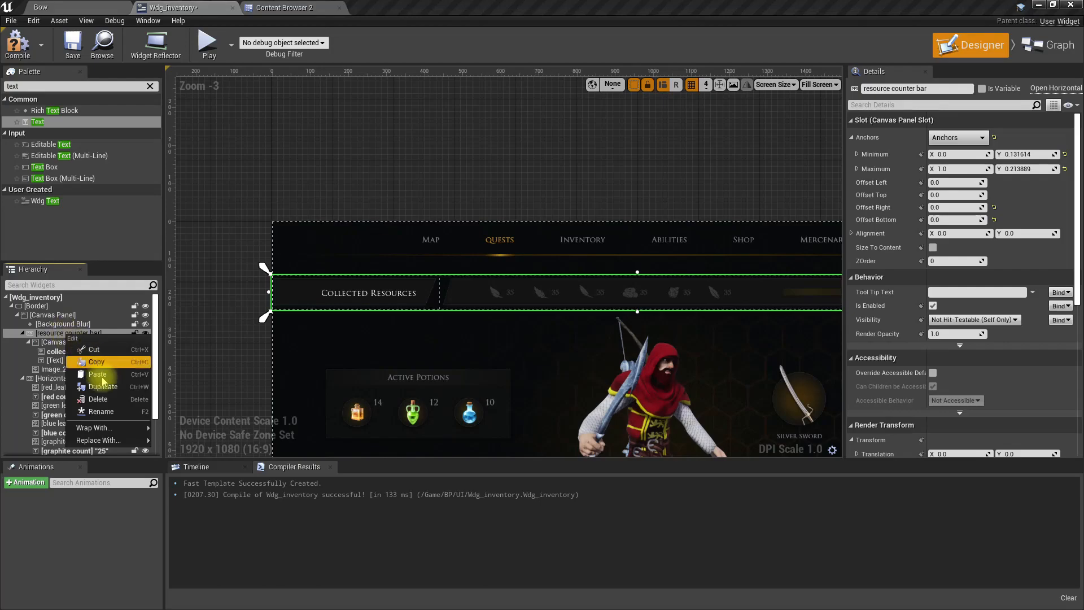
mouse_move(91, 440)
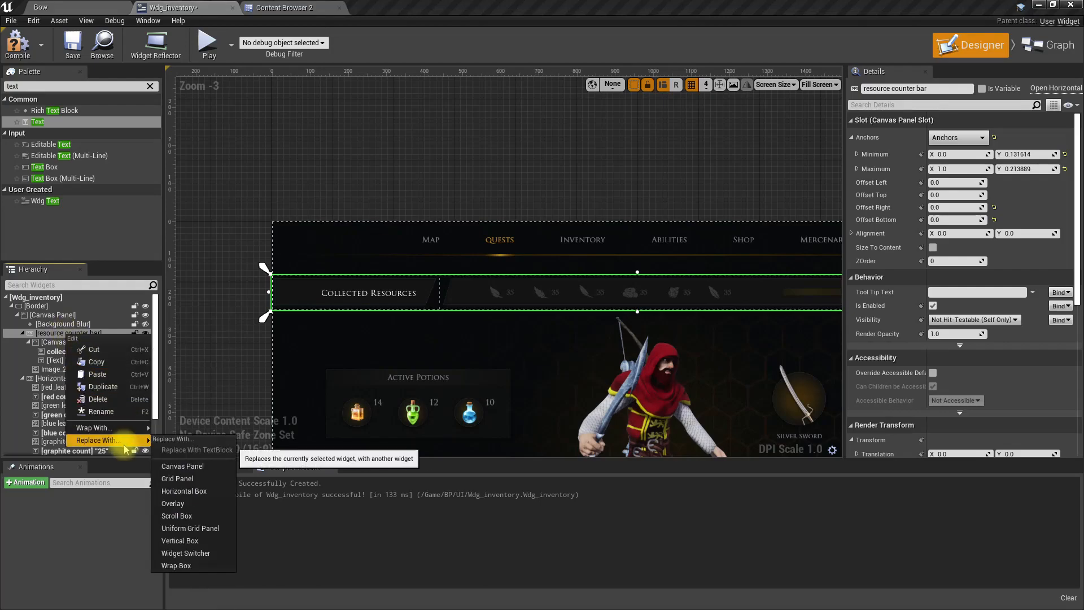
click(182, 466)
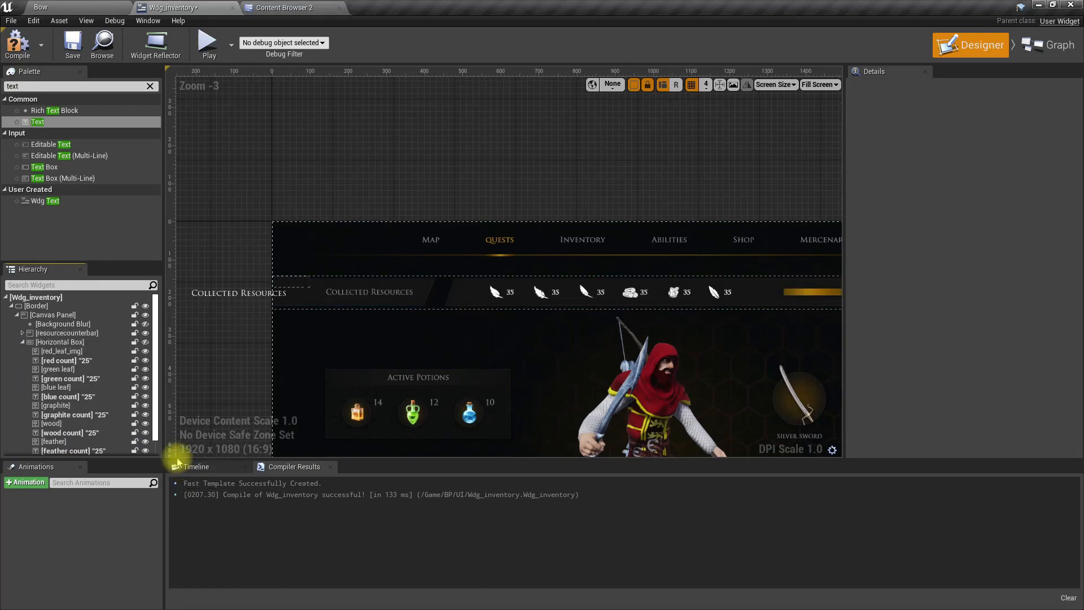
scroll(266, 266, down, 4)
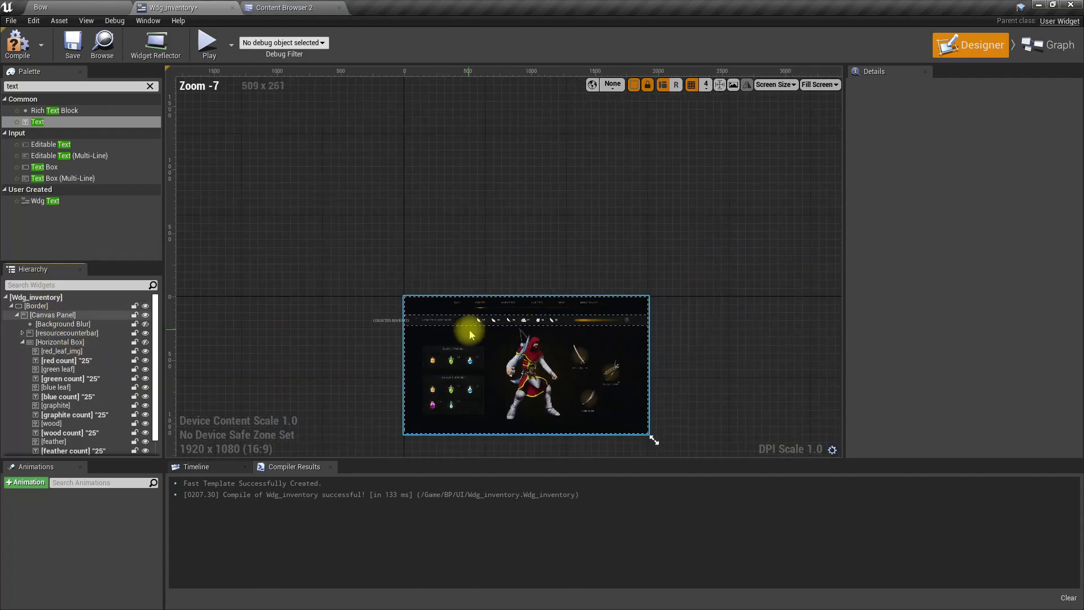
Step: Collapse the Horizontal Box, expand resourcecounterbar in the hierarchy and select resourcecounterbar
click(67, 333)
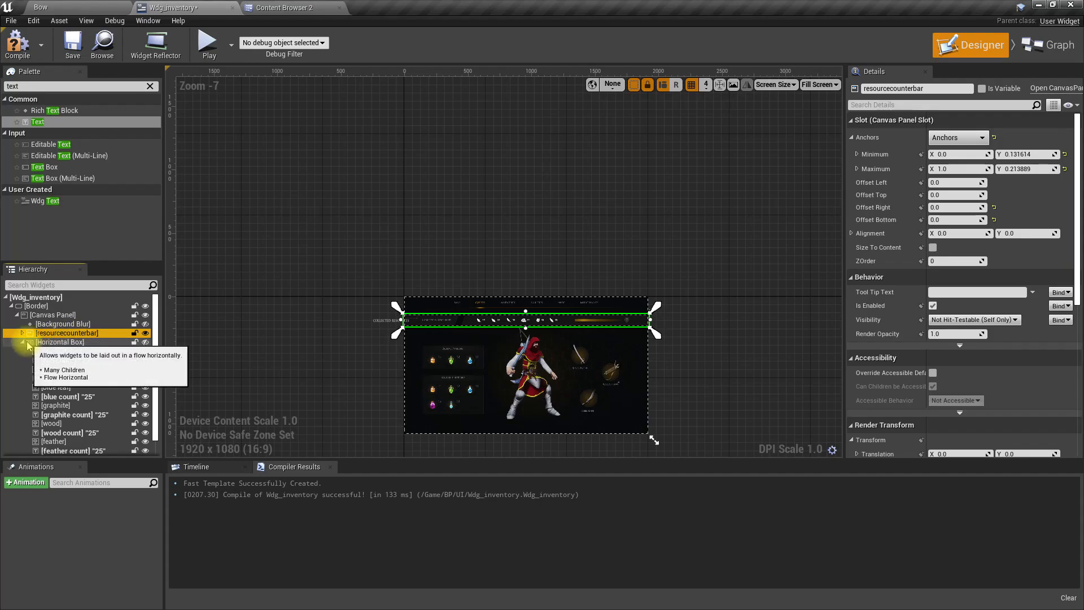
click(28, 343)
click(22, 342)
click(22, 333)
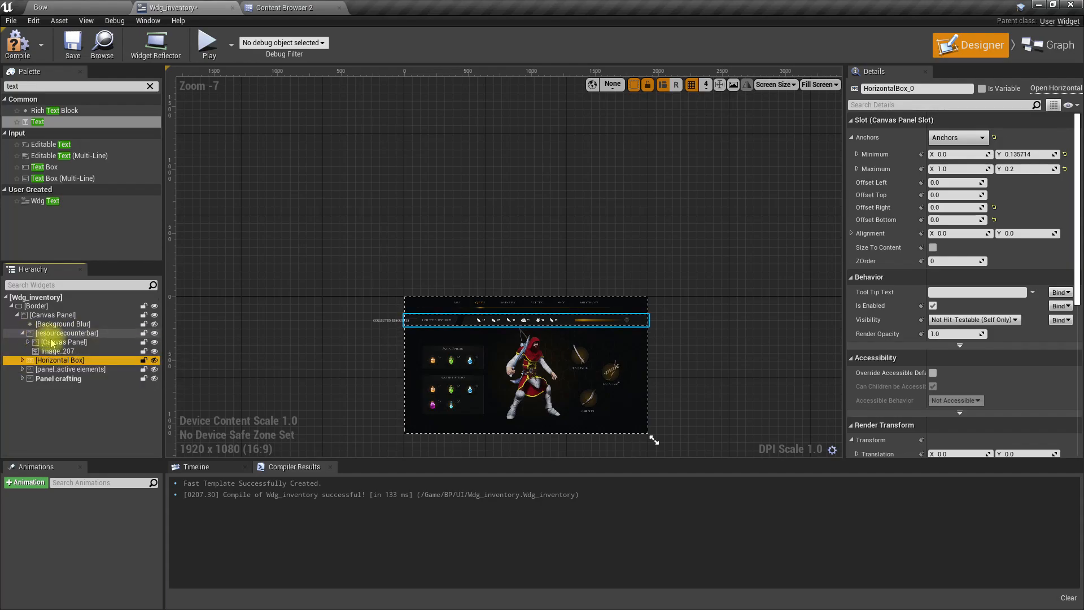
click(54, 333)
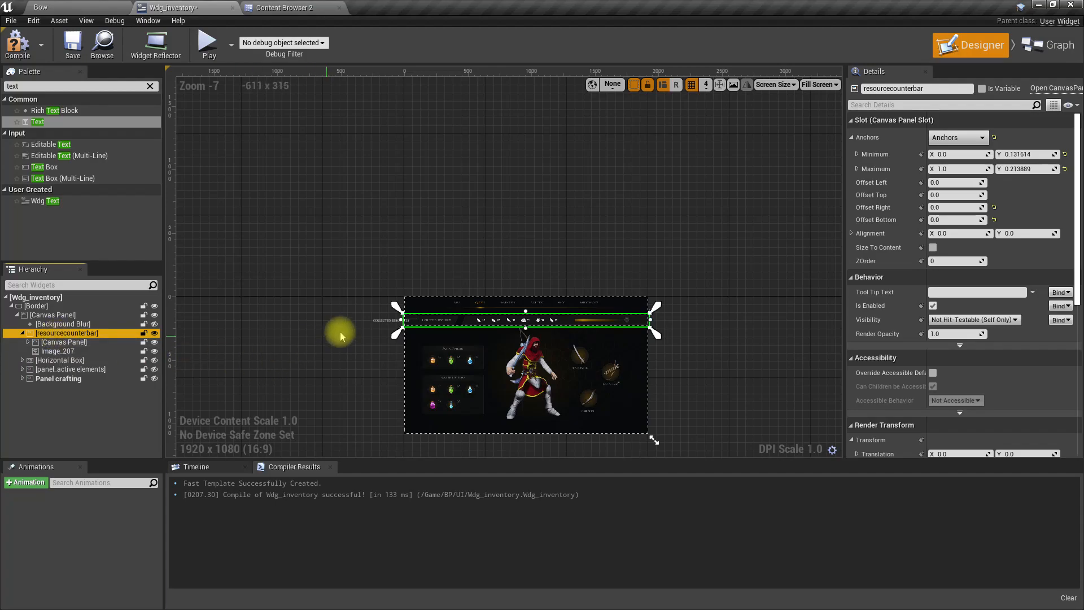
Step: Stretch the Collected Resources Canvas Panel over the bar's starting section, with maximum anchors about X 0.228 and Y 1.0 and all offsets 0
scroll(332, 339, up, 5)
click(62, 342)
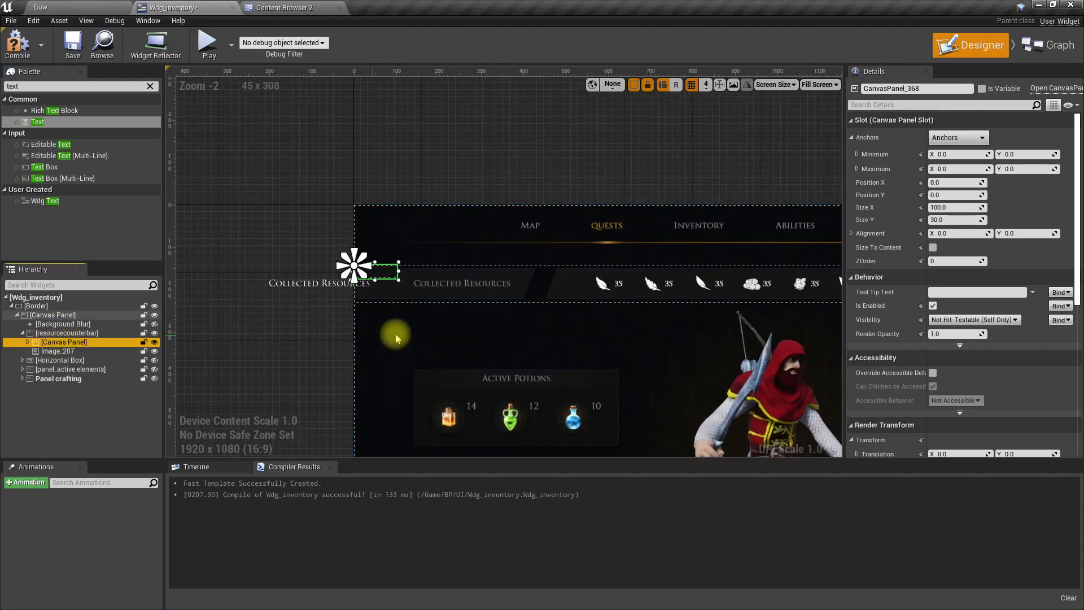
scroll(423, 286, up, 3)
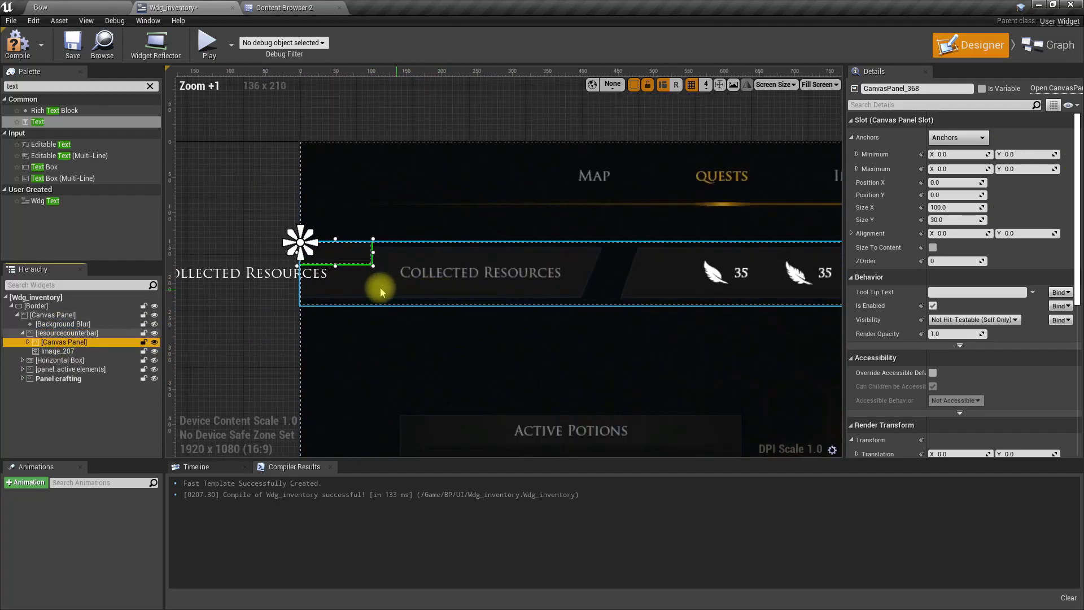
drag(373, 265, 612, 305)
drag(310, 254, 620, 329)
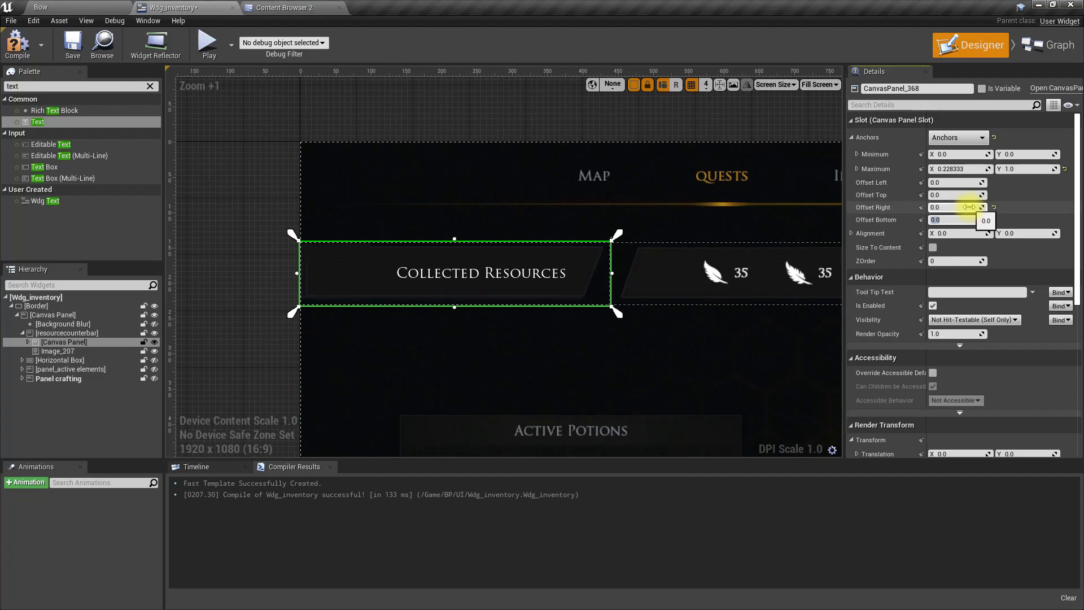
Step: Wrap Image_207 with a new Canvas Panel inside resourcecounterbar
click(90, 352)
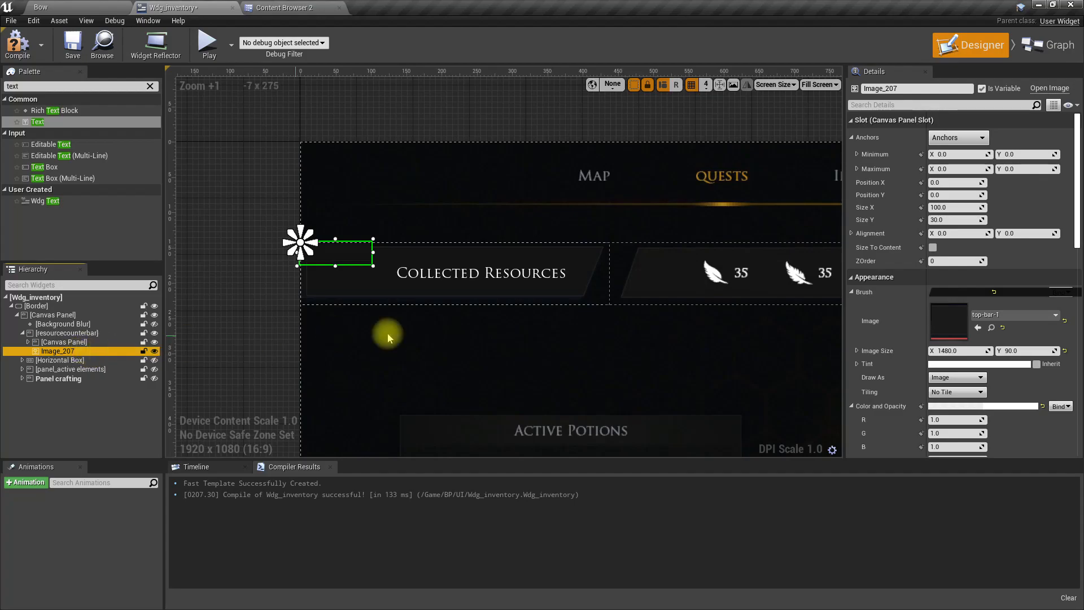
right_click(85, 351)
mouse_move(137, 449)
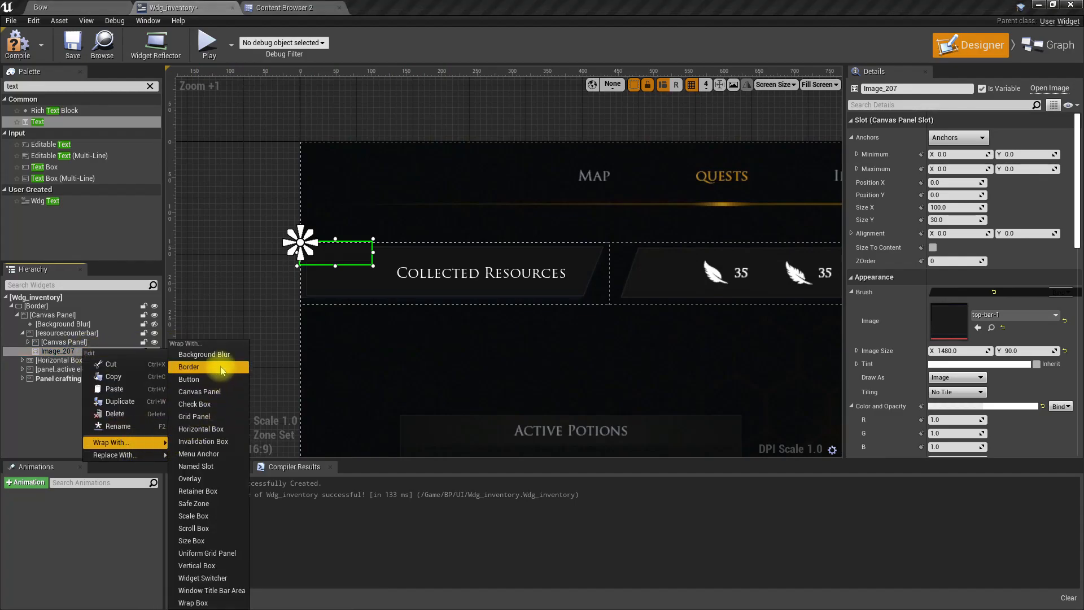
click(201, 392)
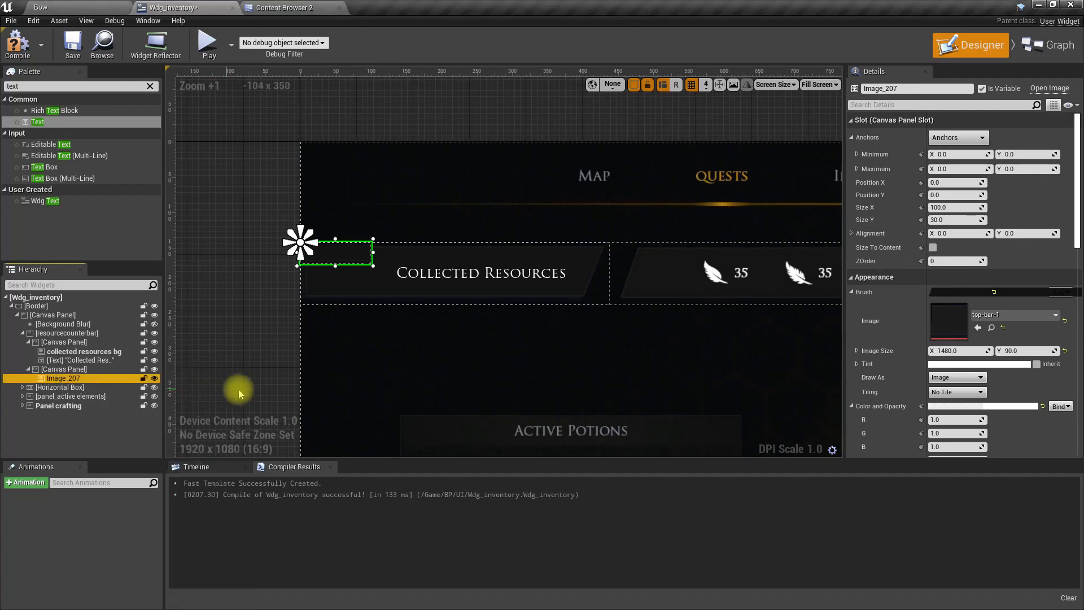
scroll(512, 350, down, 2)
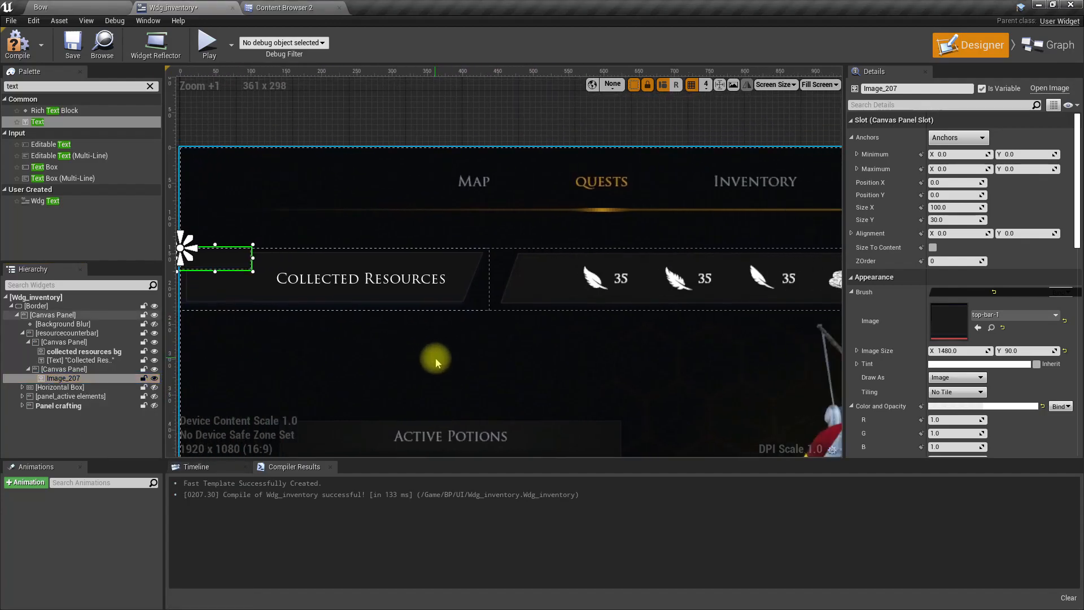
drag(272, 294, 681, 321)
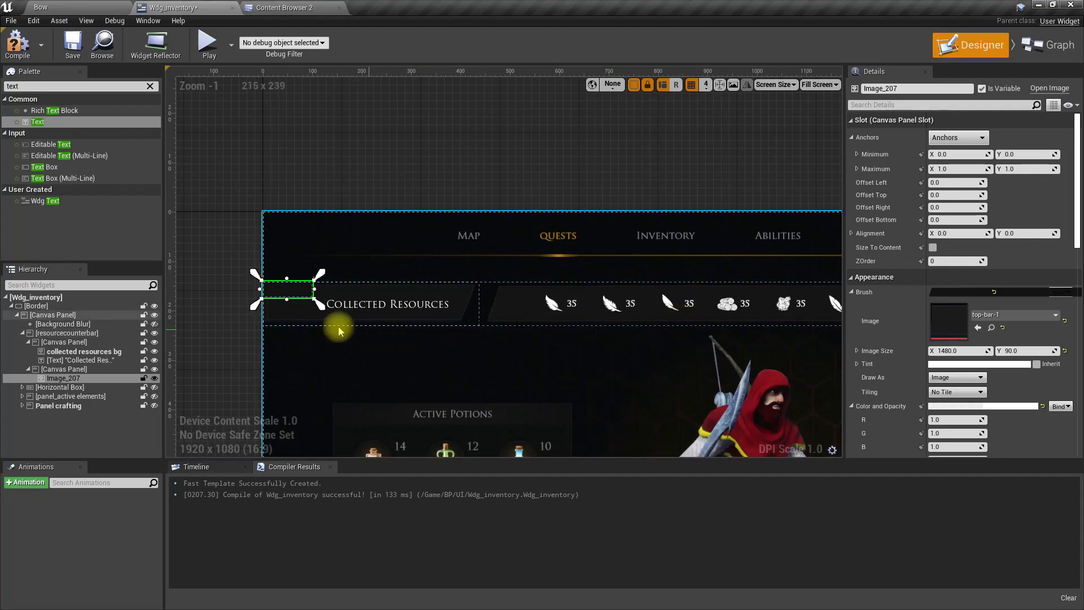
Step: Anchor the Canvas Panel around Image_207 from about X 0.229, Y 0.0 to X 1.0, Y 1.0 of the resource counter bar
click(79, 369)
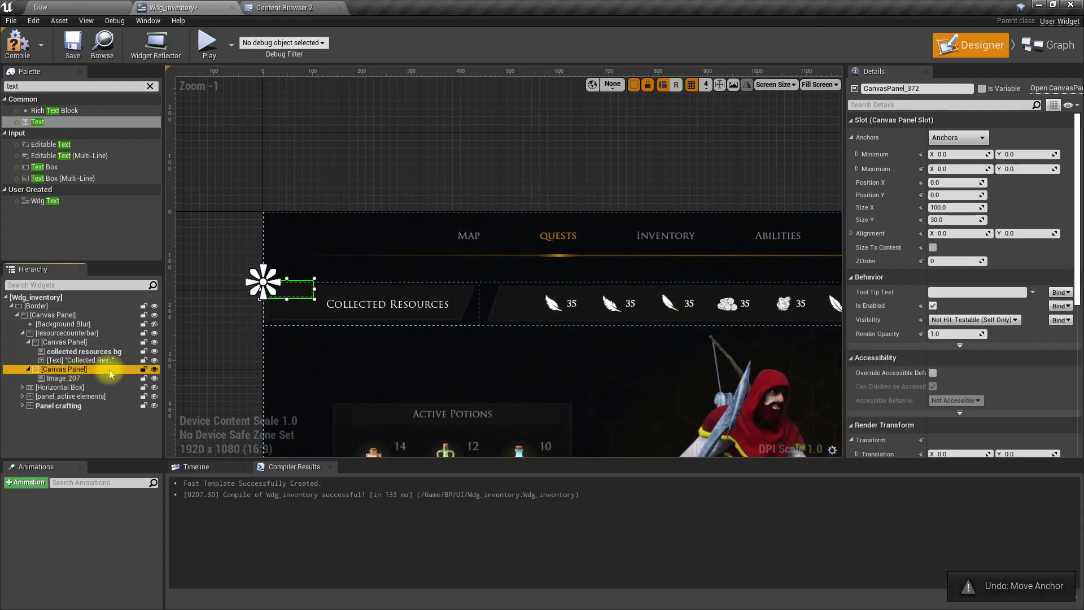
drag(271, 291, 839, 331)
right_drag(650, 346, 262, 351)
scroll(409, 346, up, 3)
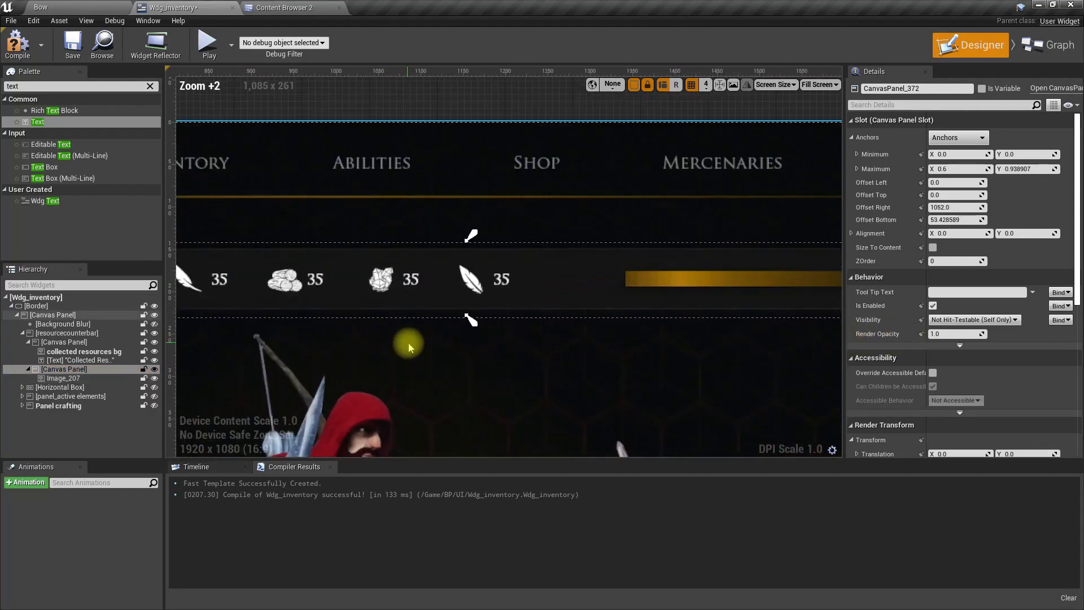
right_drag(464, 391, 402, 390)
scroll(403, 393, down, 3)
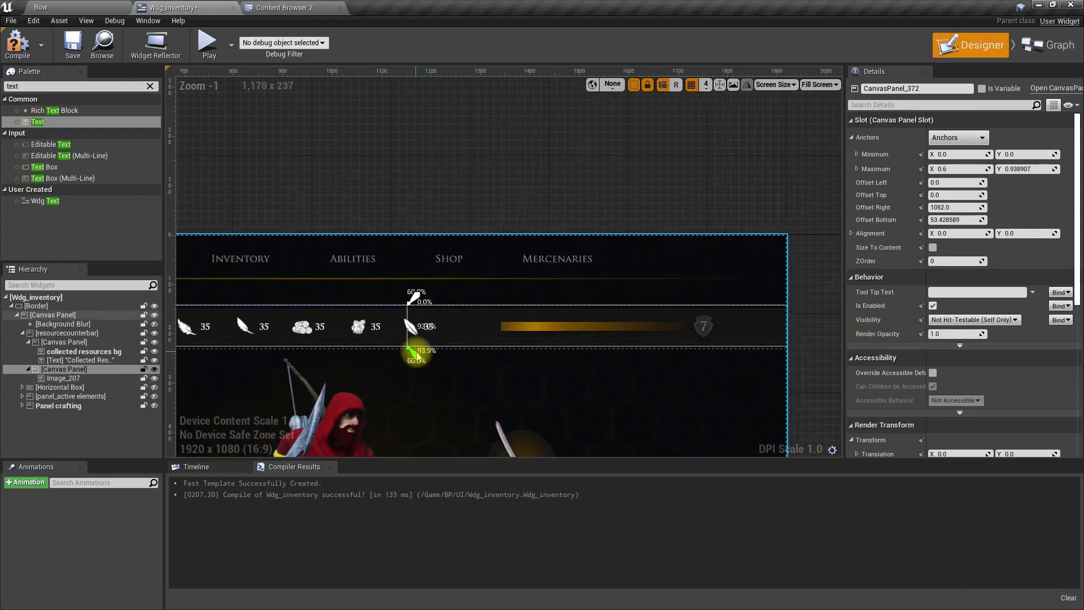
drag(414, 353, 793, 355)
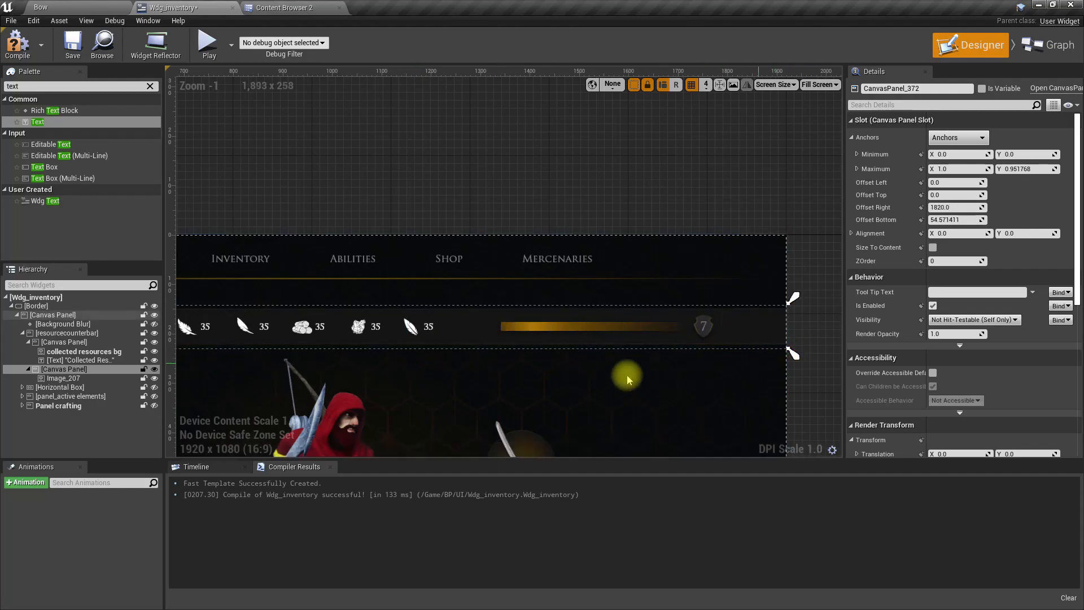
right_drag(255, 390, 554, 355)
right_drag(251, 314, 361, 324)
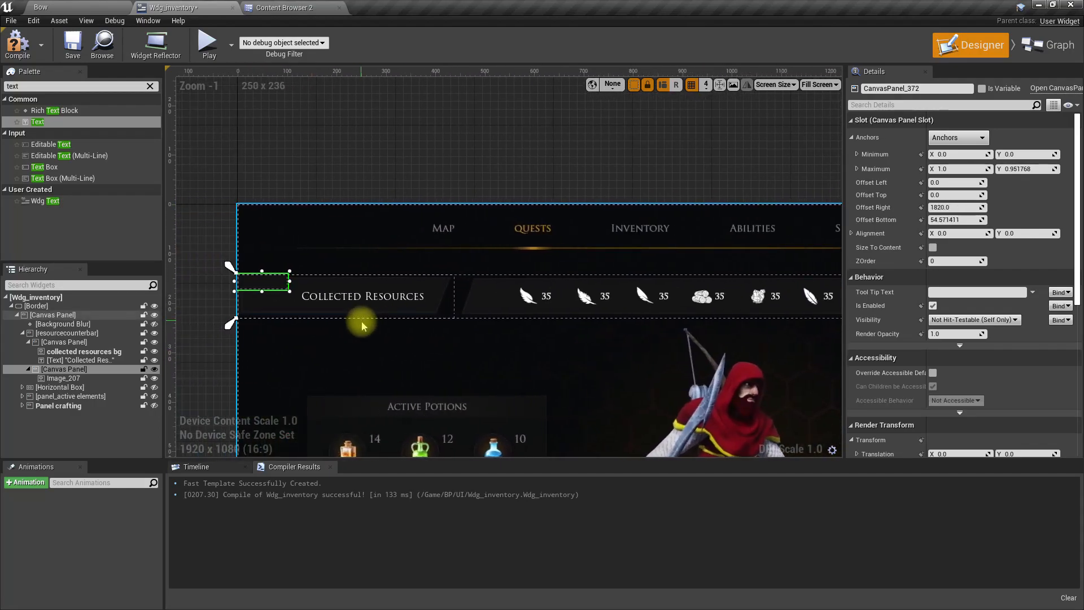
drag(230, 323, 442, 334)
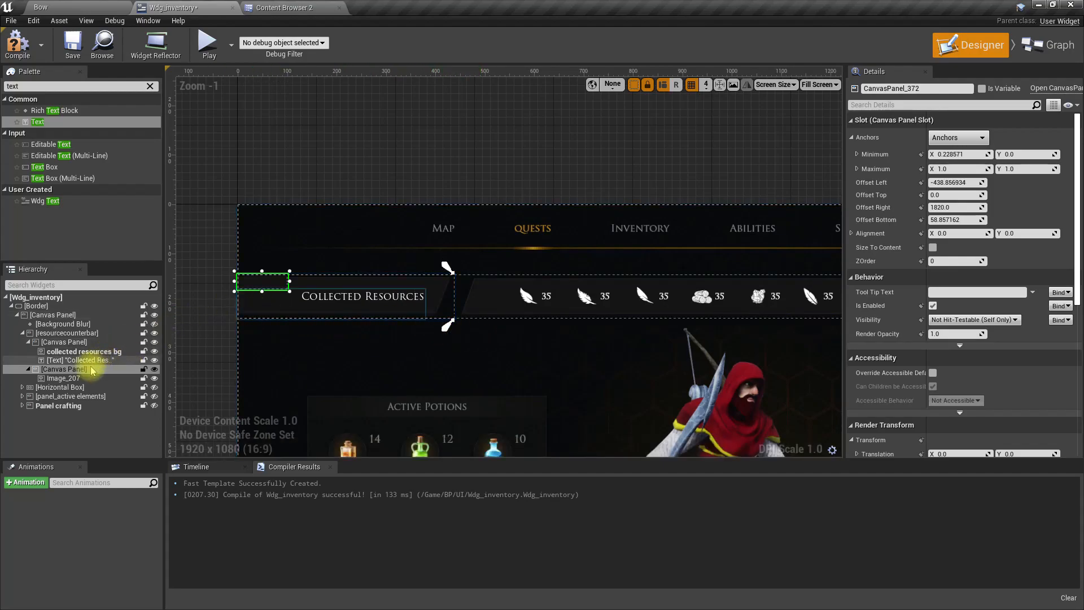
Step: Anchor Image_207 to stretch fully across its parent Canvas Panel, with all offsets 0
click(77, 378)
click(959, 137)
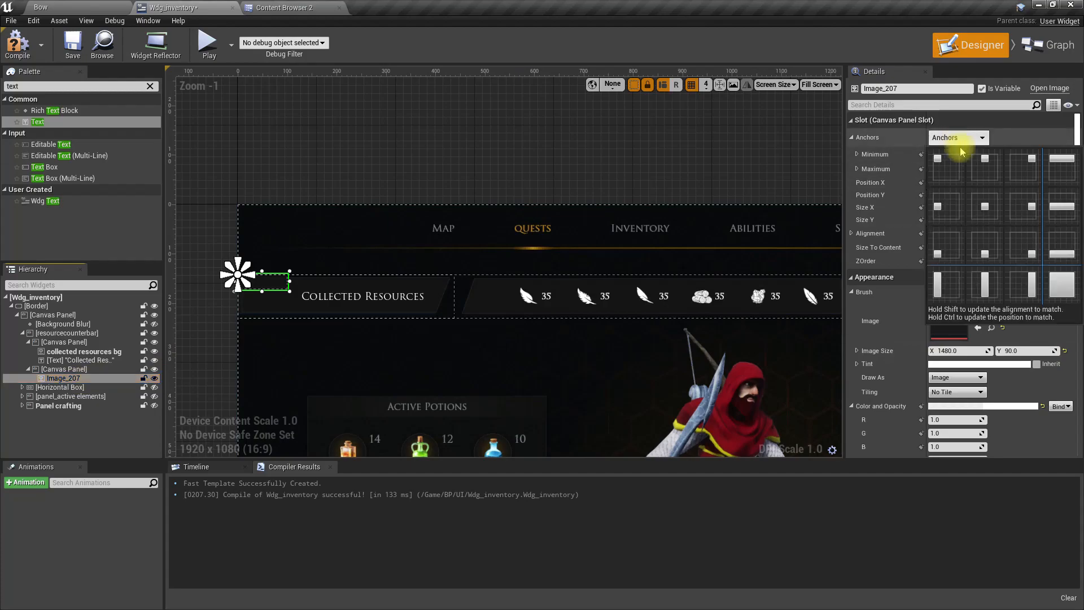
click(1060, 282)
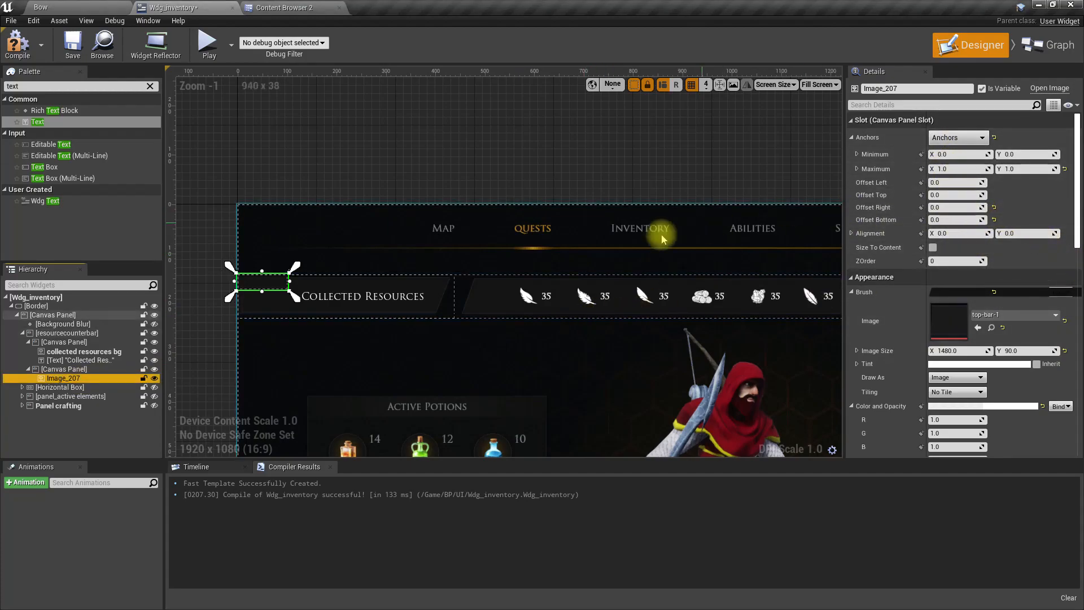
click(85, 370)
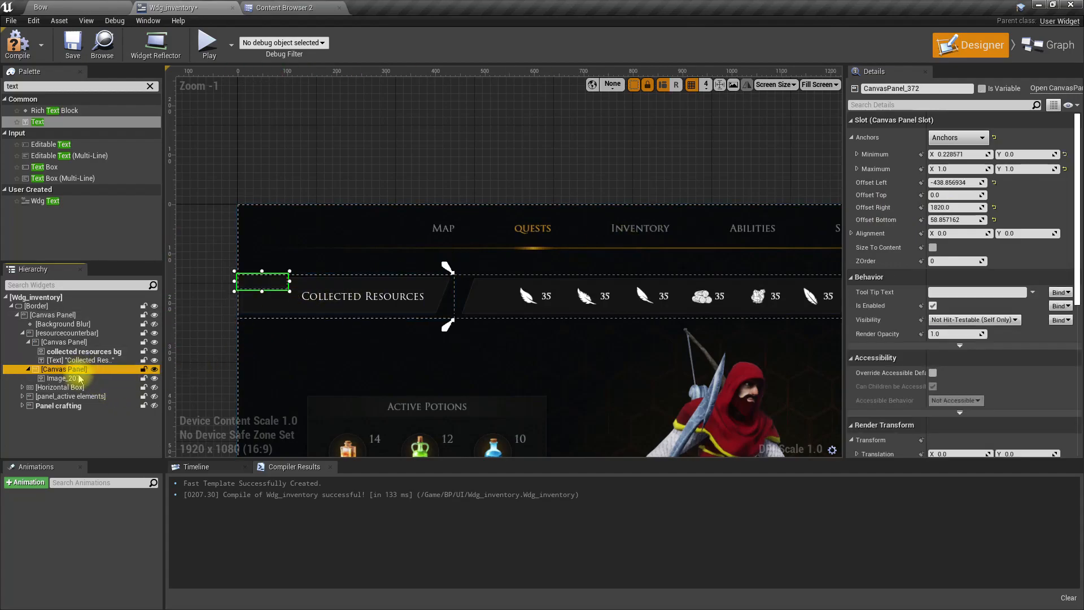
click(67, 378)
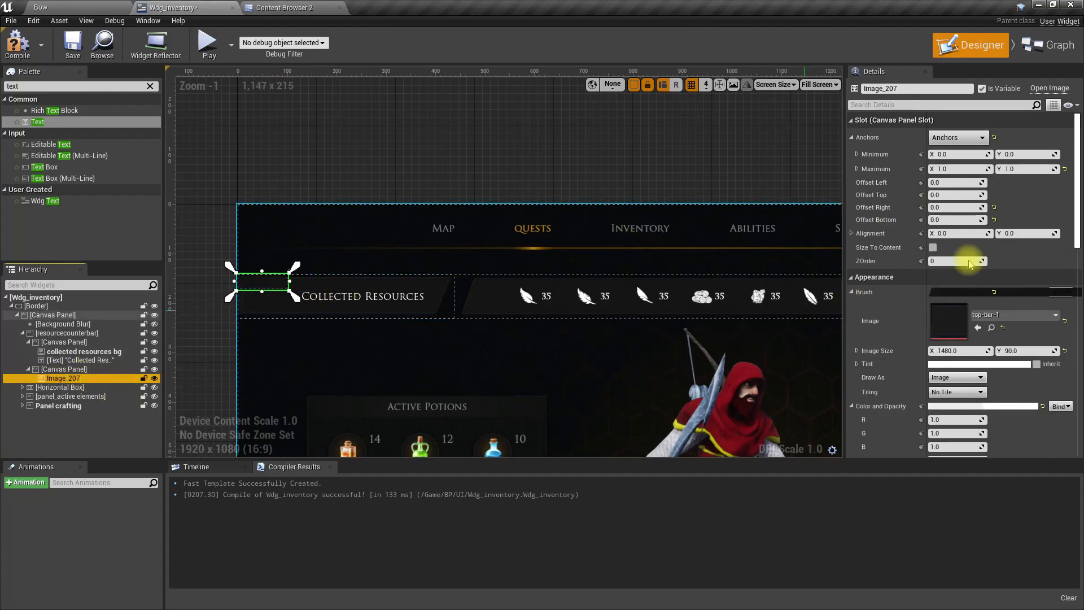
click(960, 137)
click(1054, 298)
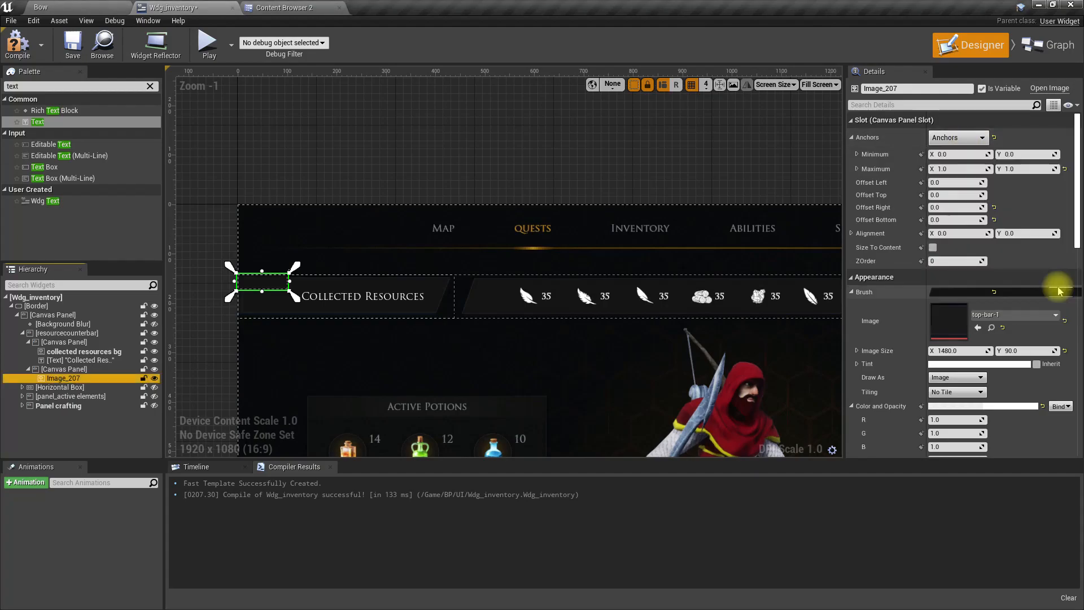
scroll(1021, 282, down, 3)
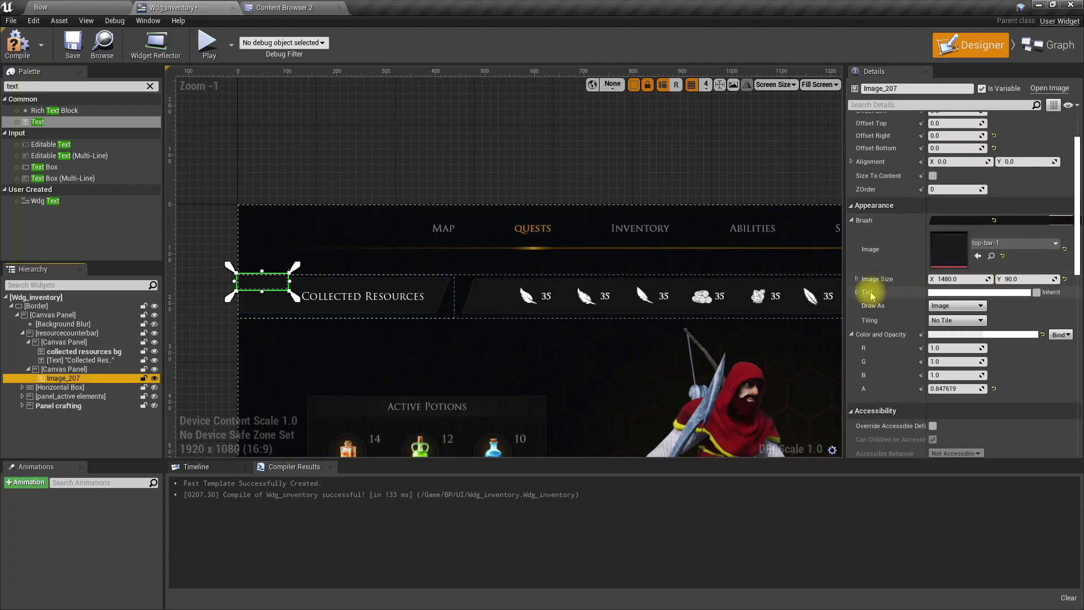
scroll(734, 302, down, 3)
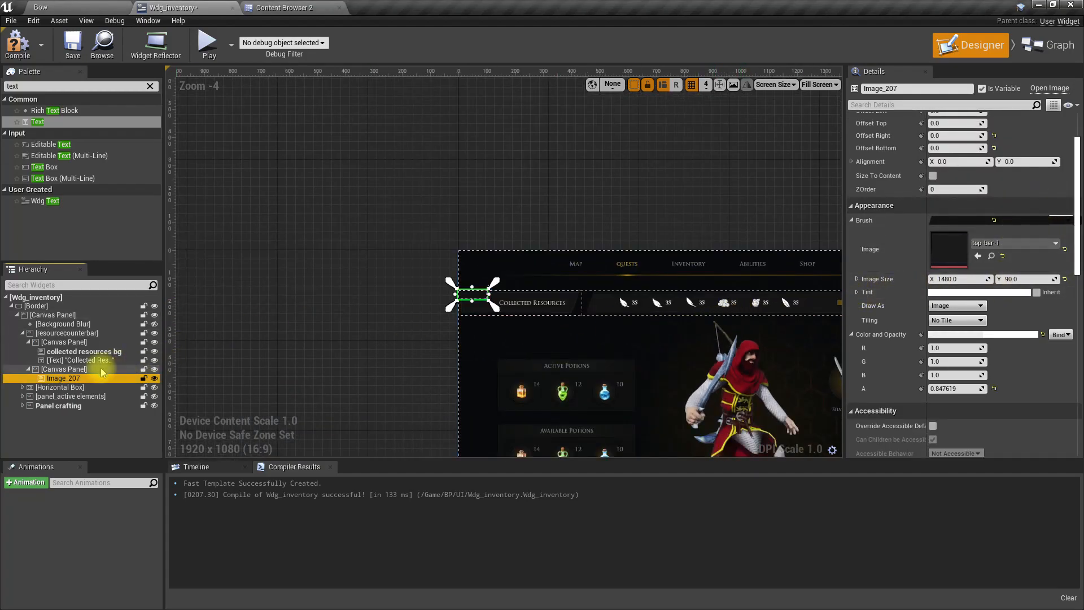
Step: Set the left, right and bottom offsets of the Canvas Panel around Image_207 to 0
click(80, 369)
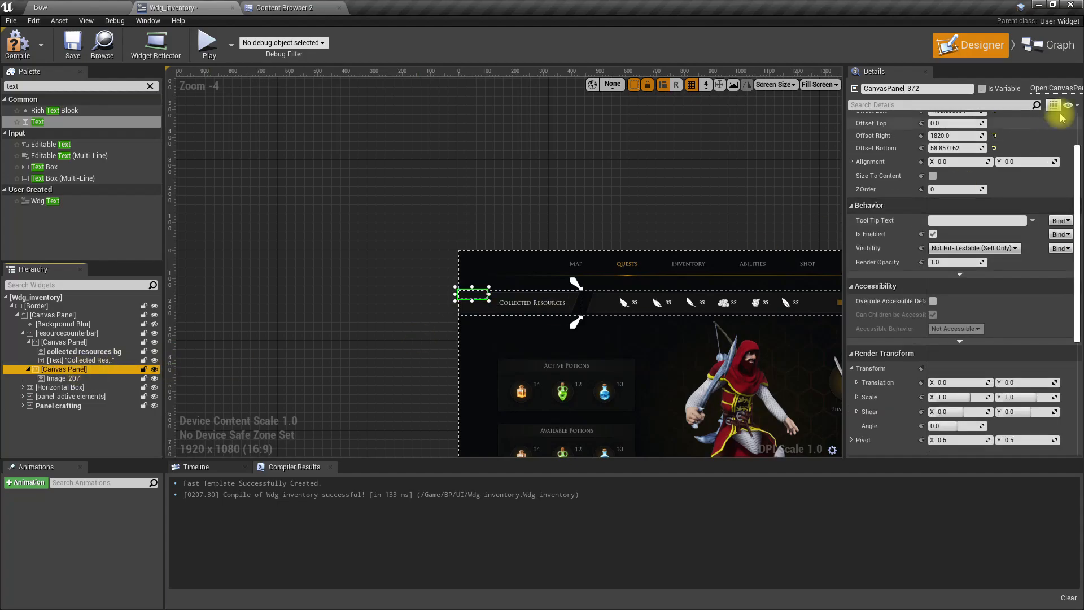
click(965, 135)
text(0)
key(Tab)
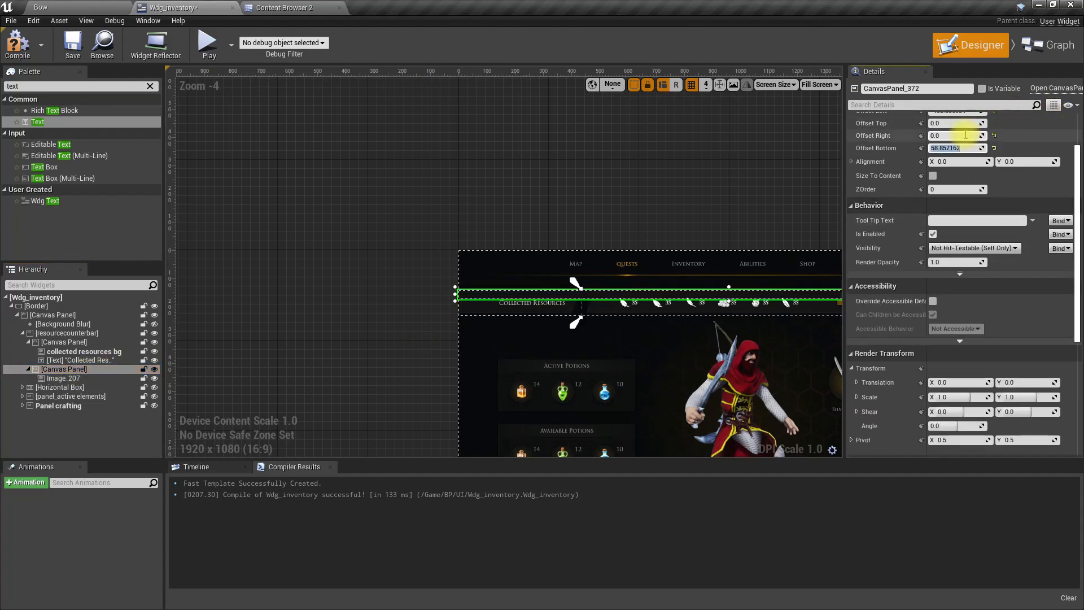
text(0)
key(Return)
scroll(965, 135, up, 2)
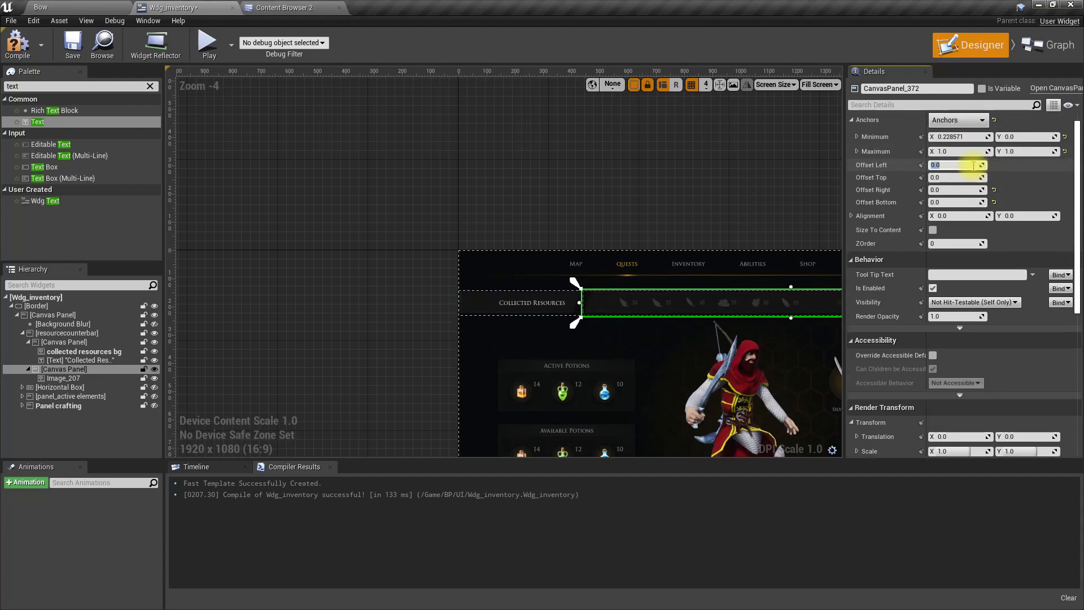
click(63, 377)
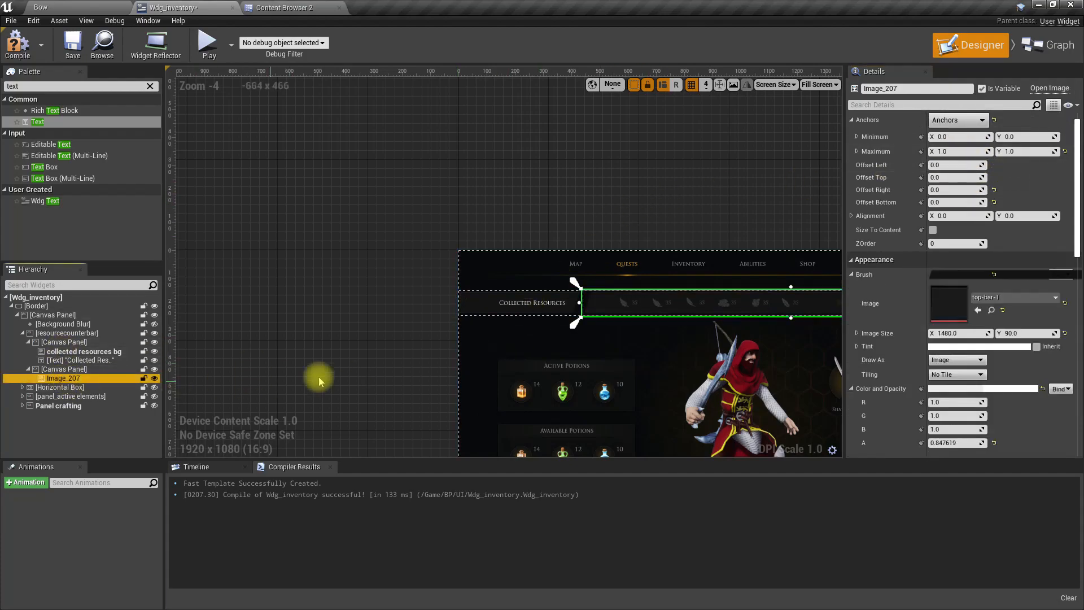
scroll(389, 237, up, 4)
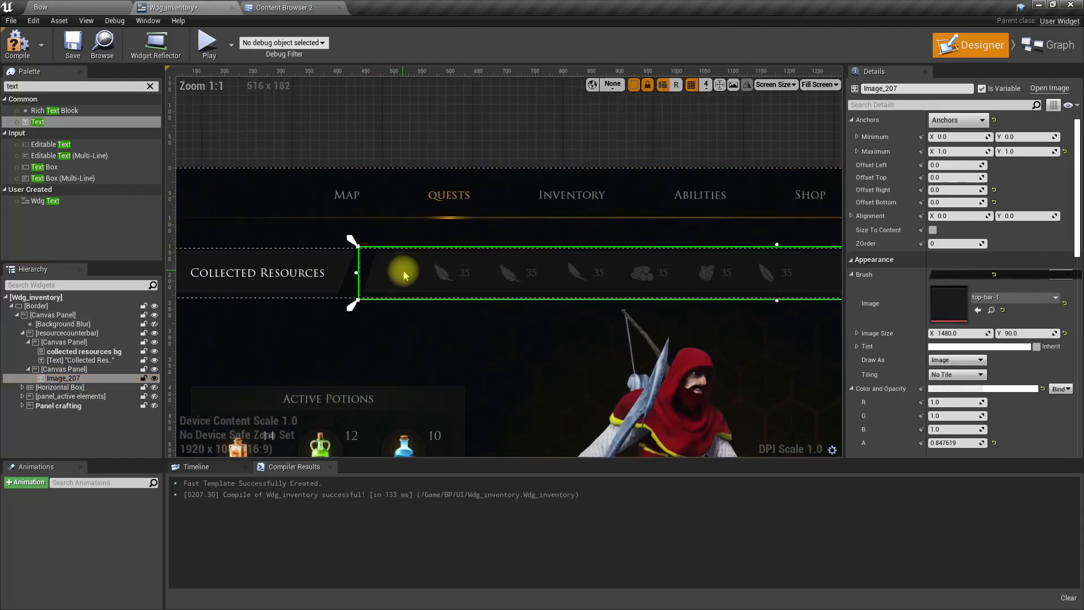
scroll(375, 303, down, 2)
scroll(388, 314, down, 3)
scroll(426, 316, up, 4)
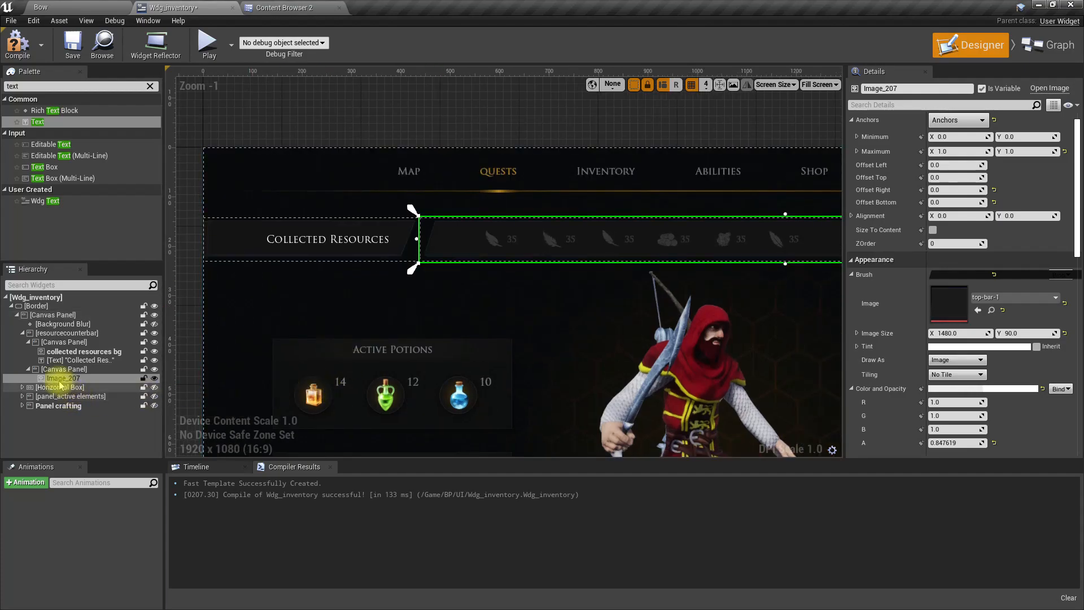
Step: Make the Horizontal Box of resource counters visible in the editor and move it into the Canvas Panel containing Image_207
click(154, 388)
click(155, 388)
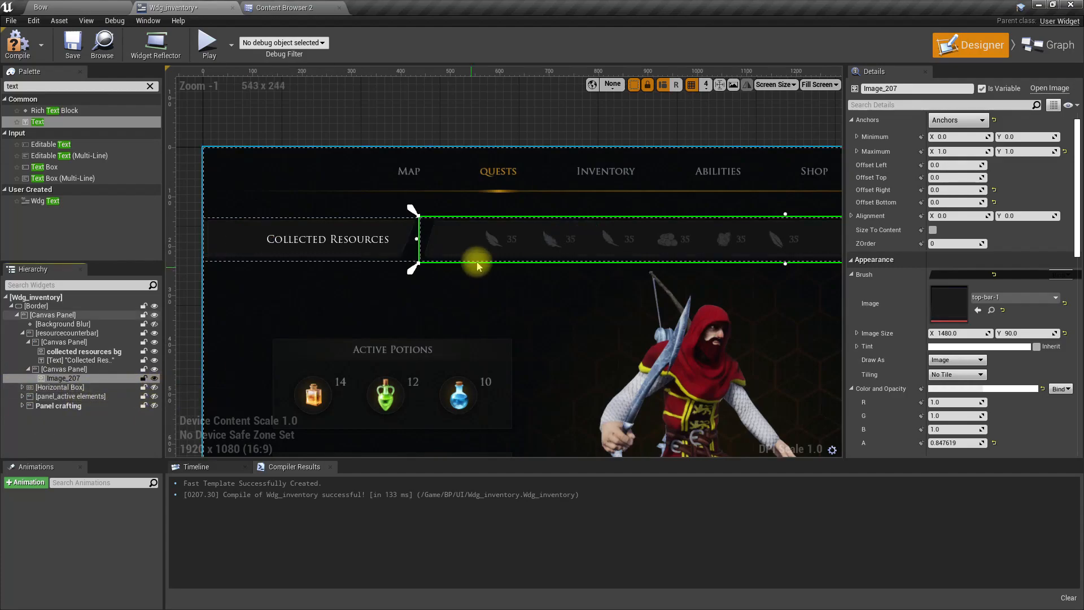
click(53, 387)
click(155, 388)
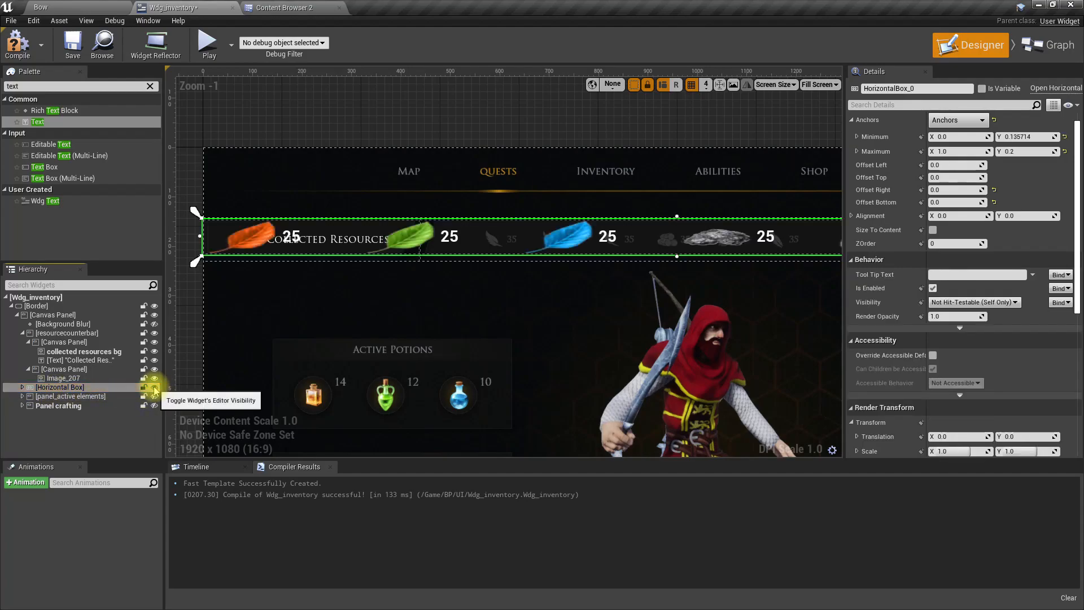
drag(70, 390, 76, 375)
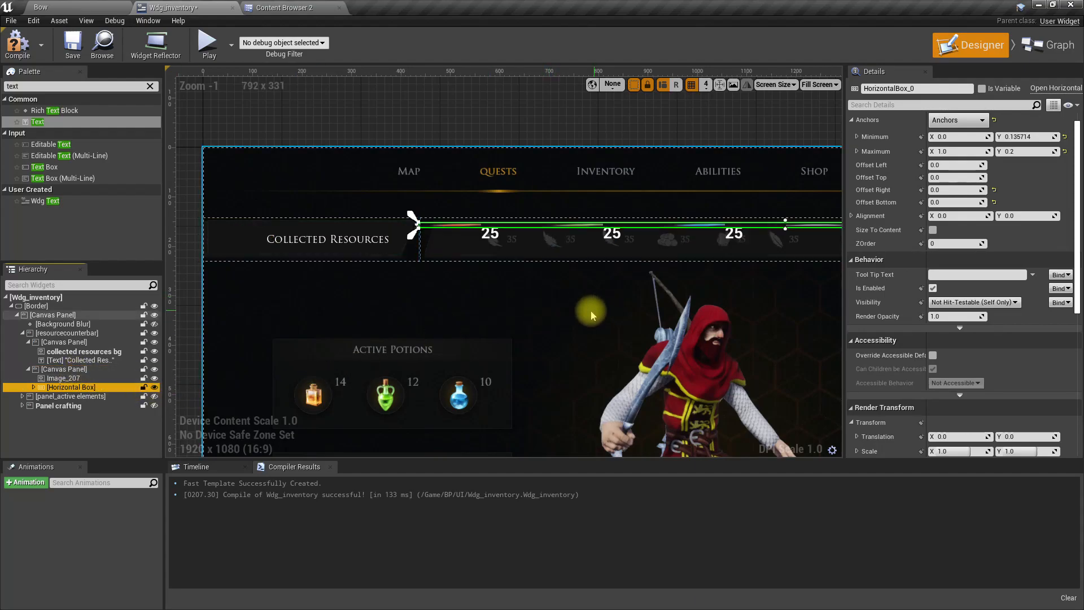
Step: Anchor the Horizontal Box of resource counters to stretch fully across its parent Canvas Panel, with top and bottom offsets set to 0
right_drag(595, 315, 532, 307)
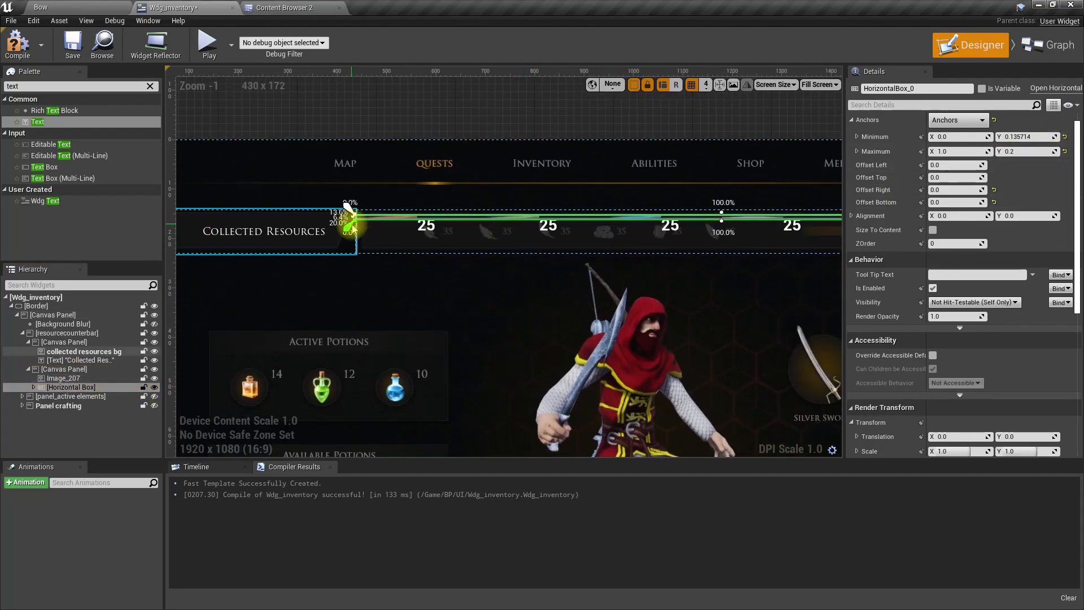
scroll(1040, 160, up, 1)
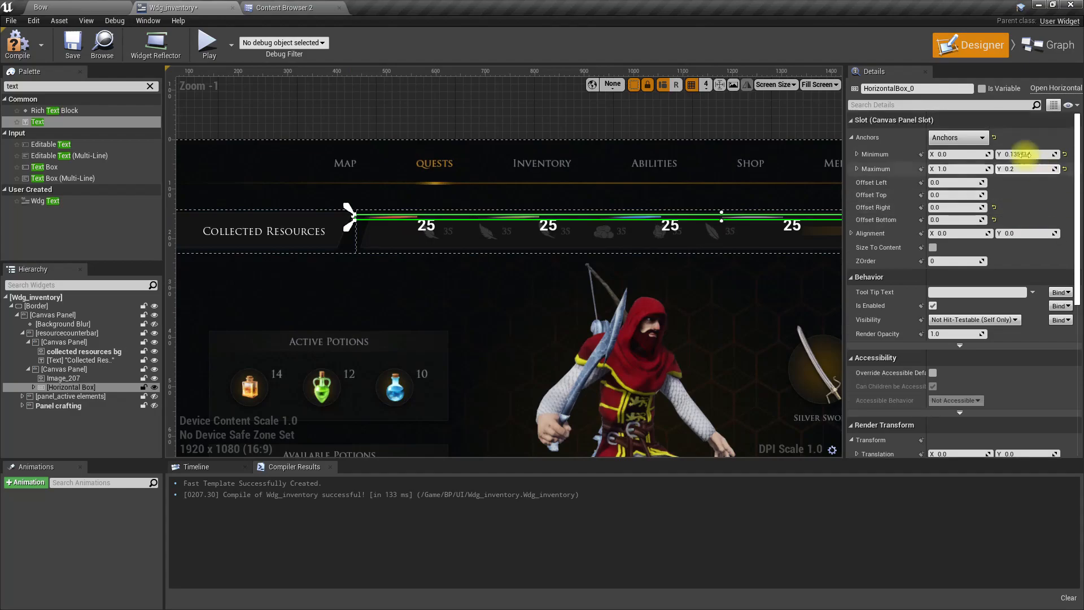
click(952, 138)
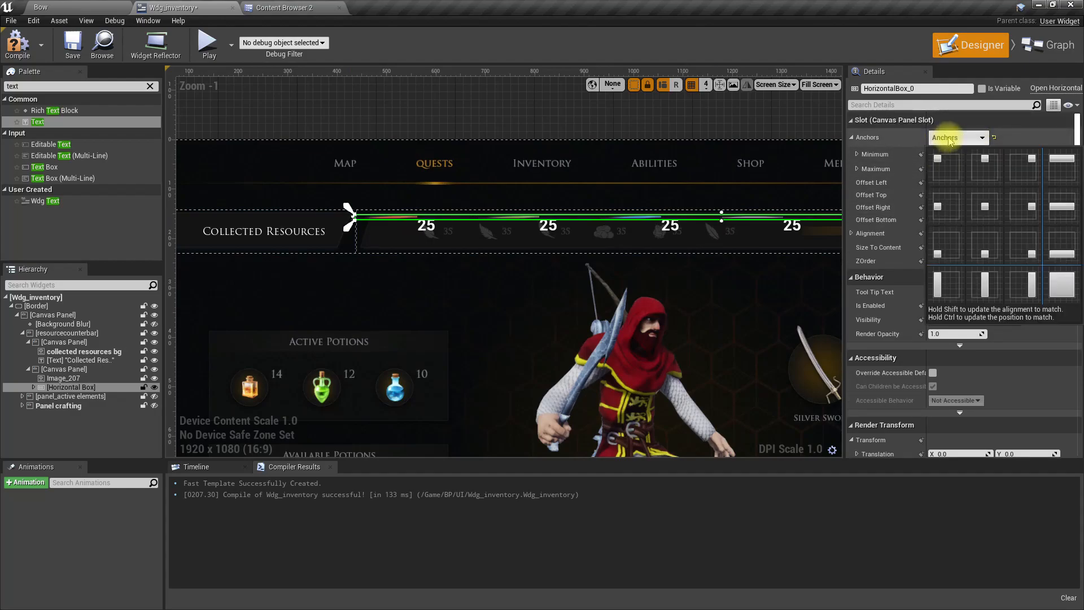
click(1058, 294)
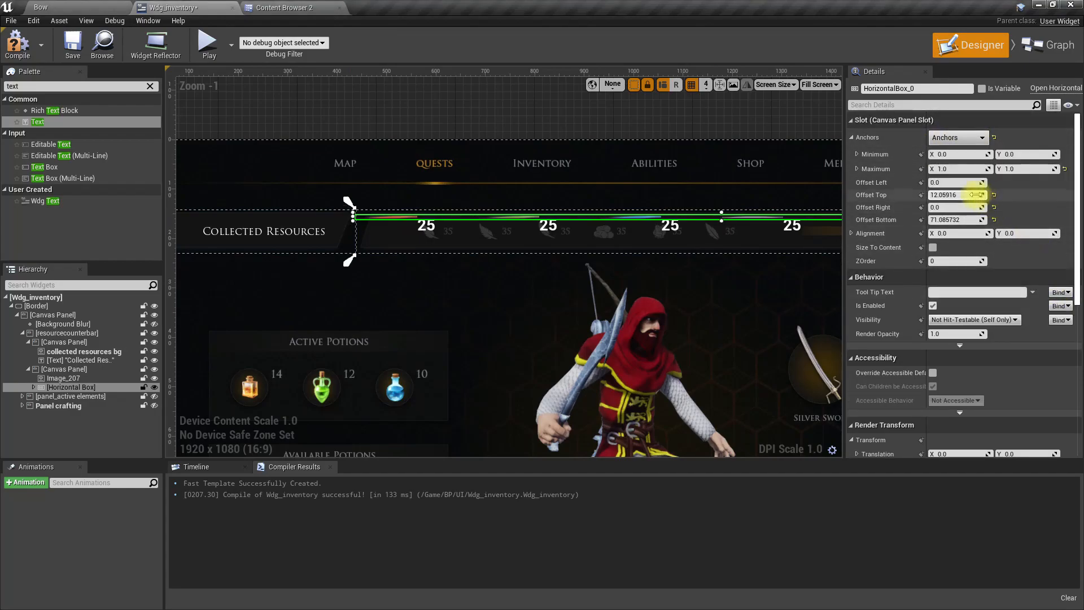
text(0)
key(Tab)
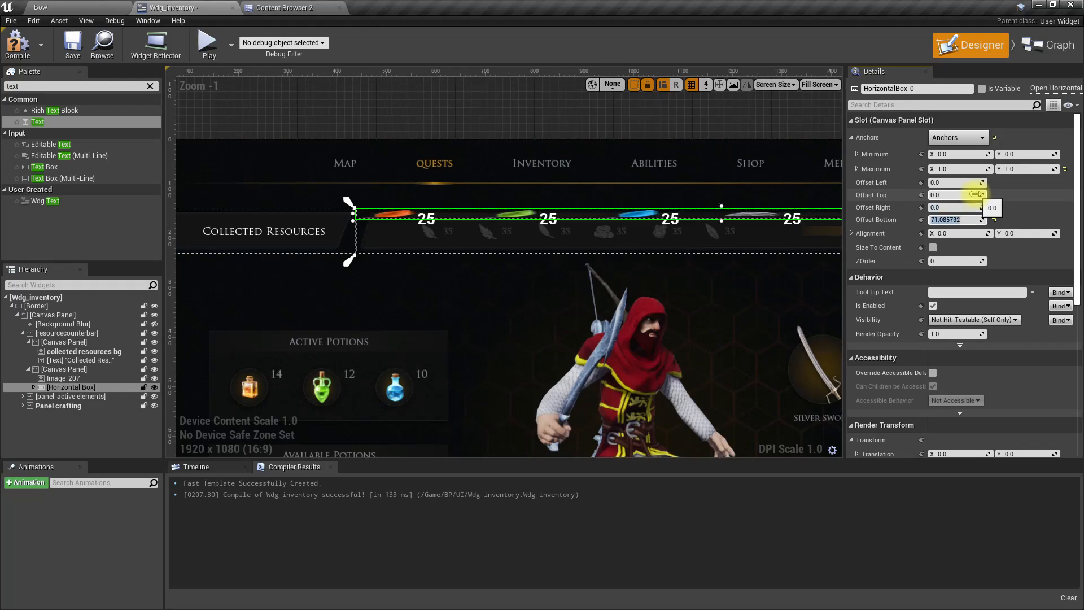
text(0)
key(Return)
Step: Compare the resource counters with the mockup's resource icons along the bar, with the Horizontal Box shown and hidden
right_drag(534, 273, 270, 260)
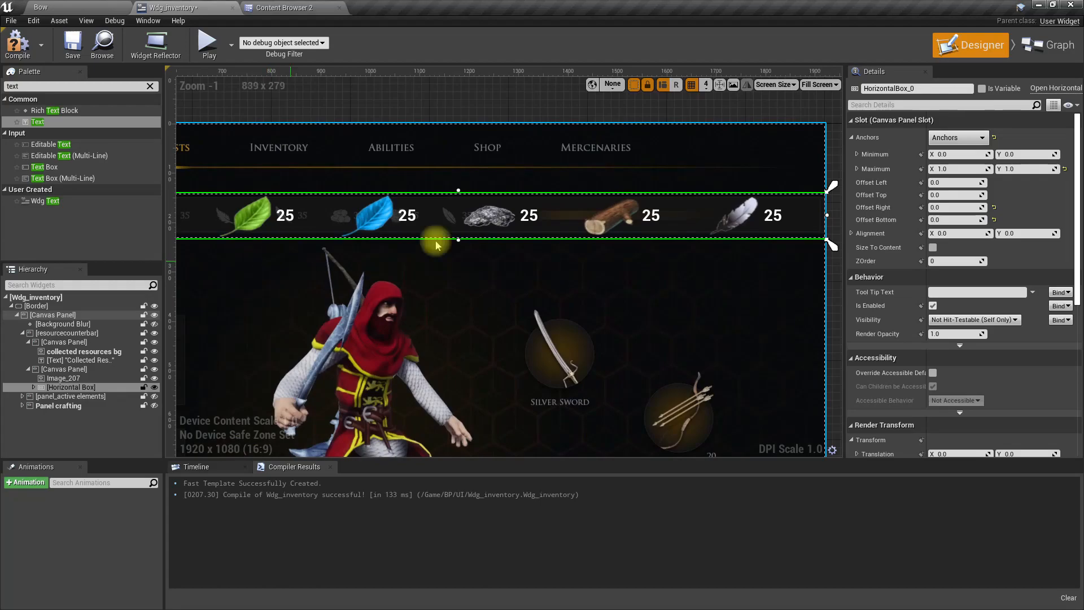
right_drag(482, 266, 611, 254)
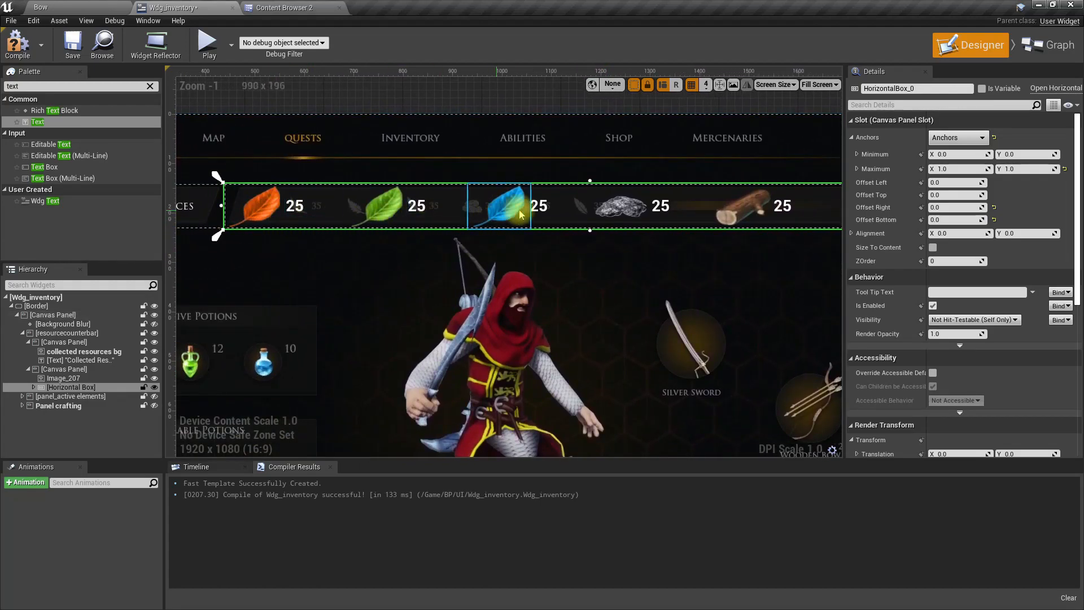
right_drag(663, 273, 648, 275)
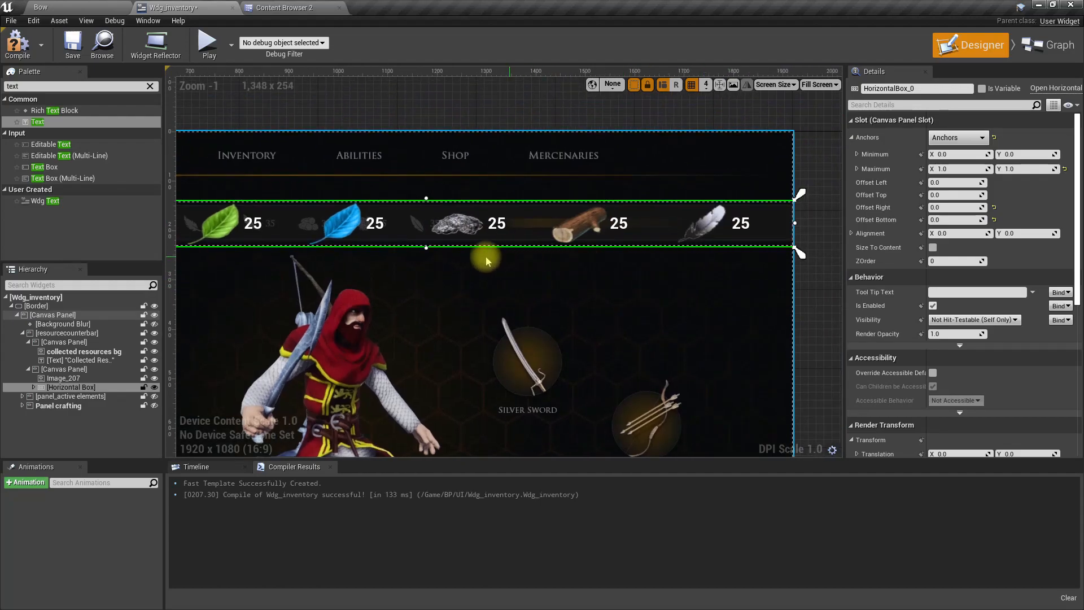
right_drag(408, 266, 455, 259)
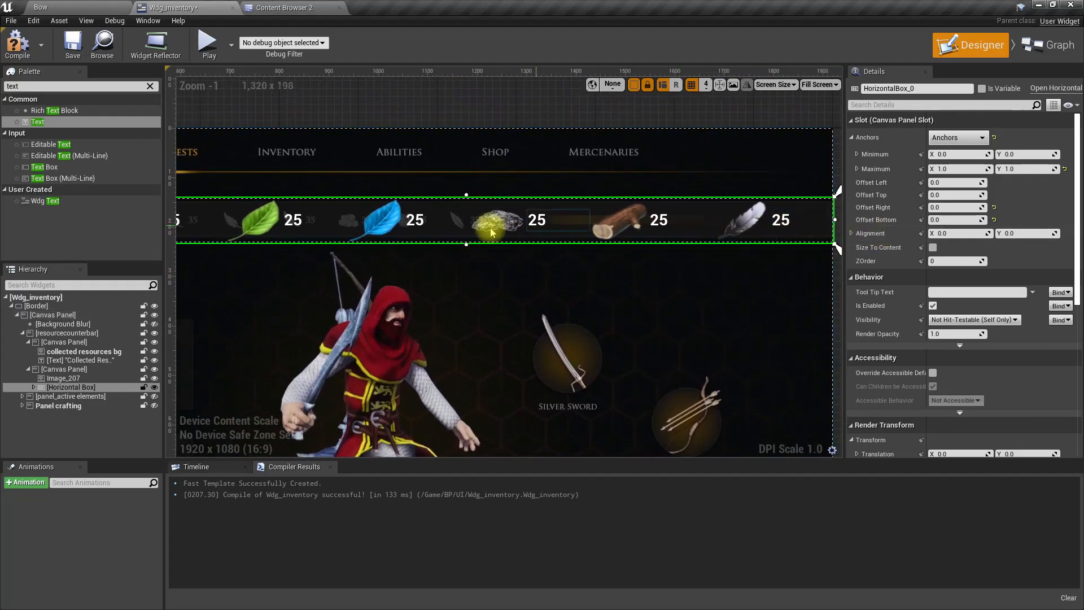
scroll(474, 226, up, 4)
right_drag(527, 262, 701, 268)
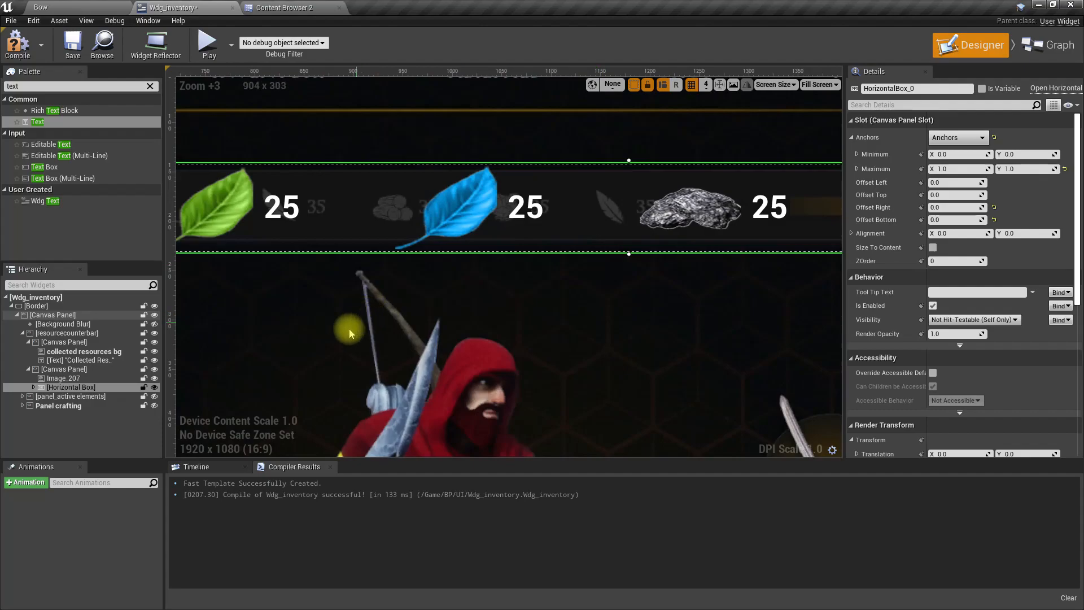
scroll(361, 316, down, 3)
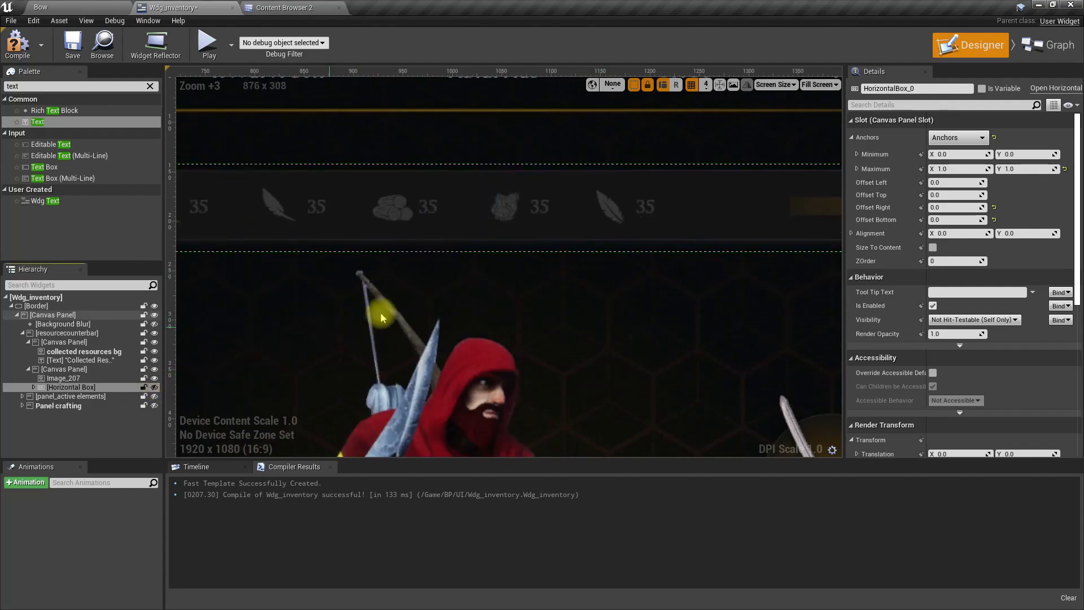
scroll(361, 308, down, 1)
right_drag(286, 316, 341, 315)
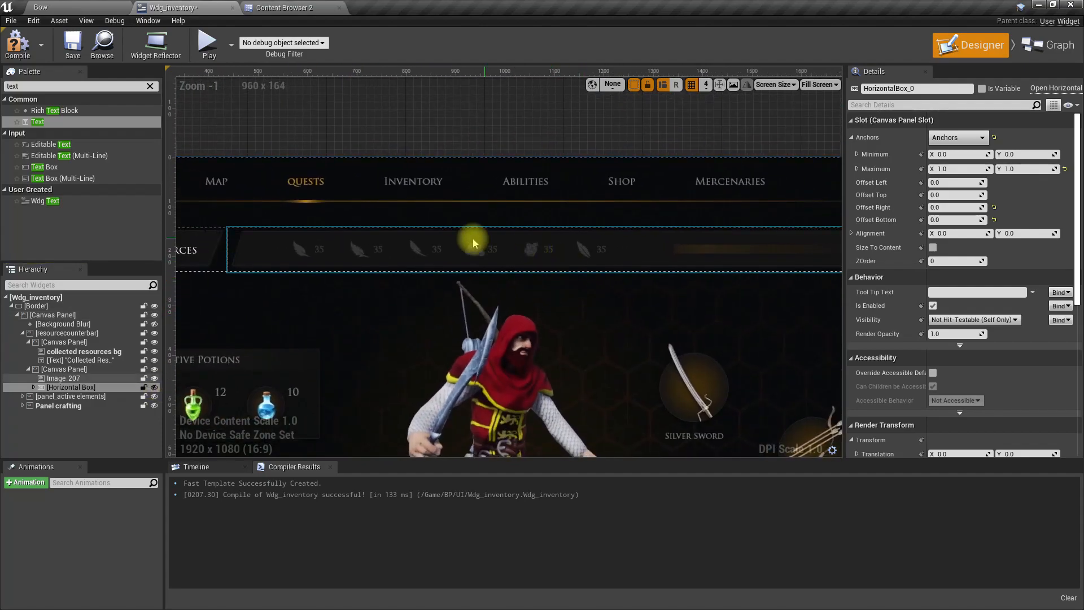
scroll(425, 318, down, 2)
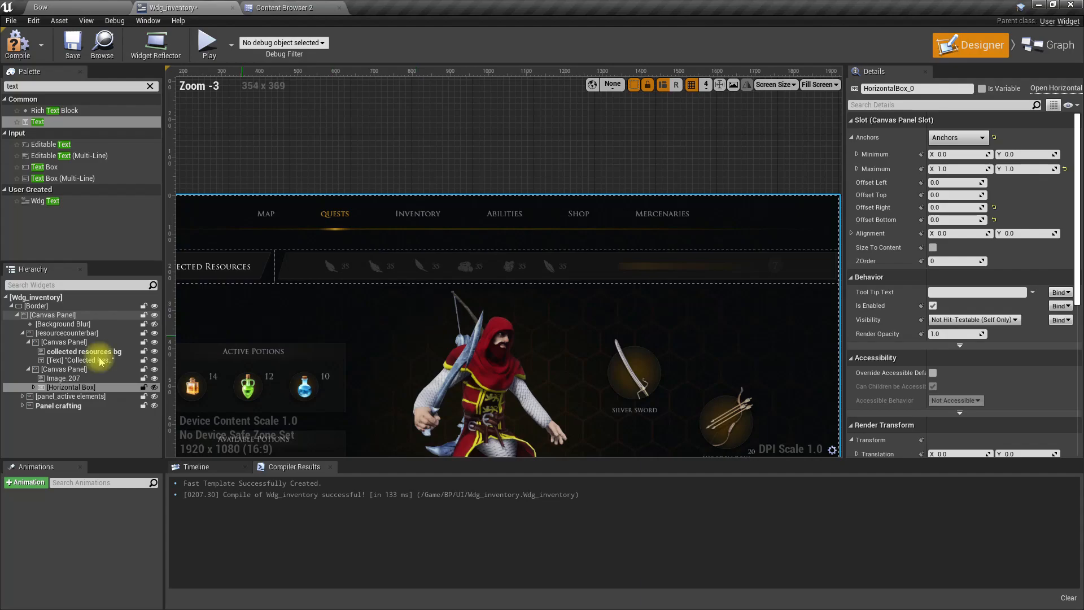
click(154, 387)
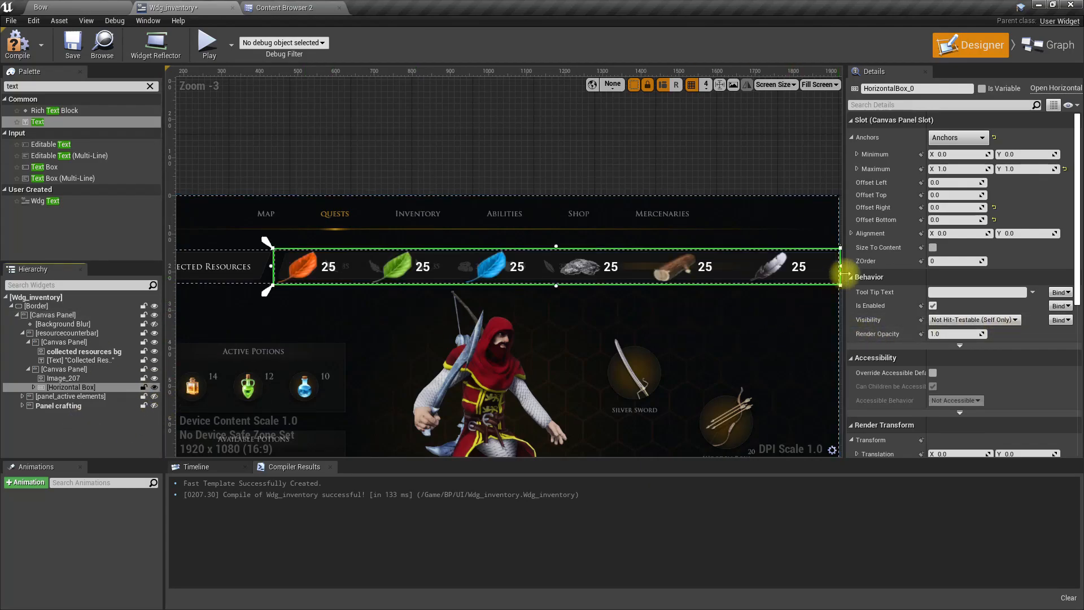
Step: Narrow the Horizontal Box to the mockup's counter area, with a left offset of 111 and a right offset of about 663.7
drag(840, 266, 588, 266)
scroll(535, 303, up, 3)
right_drag(566, 332, 759, 295)
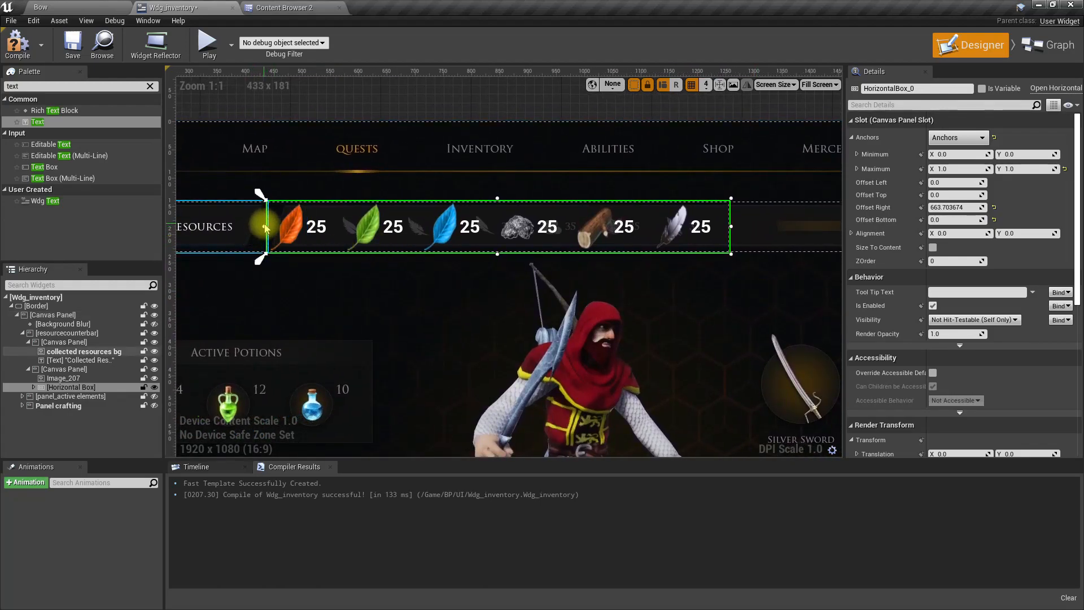
drag(265, 226, 328, 227)
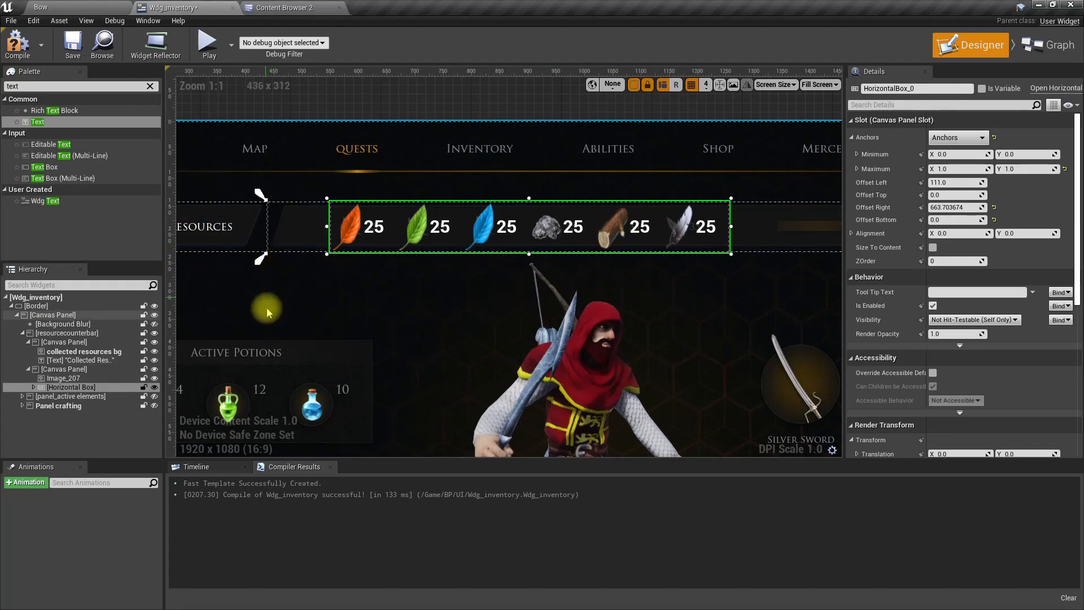
Step: Set the image size of the red leaf, green leaf, blue leaf, graphite, wood and feather images to 16 by 16
click(35, 388)
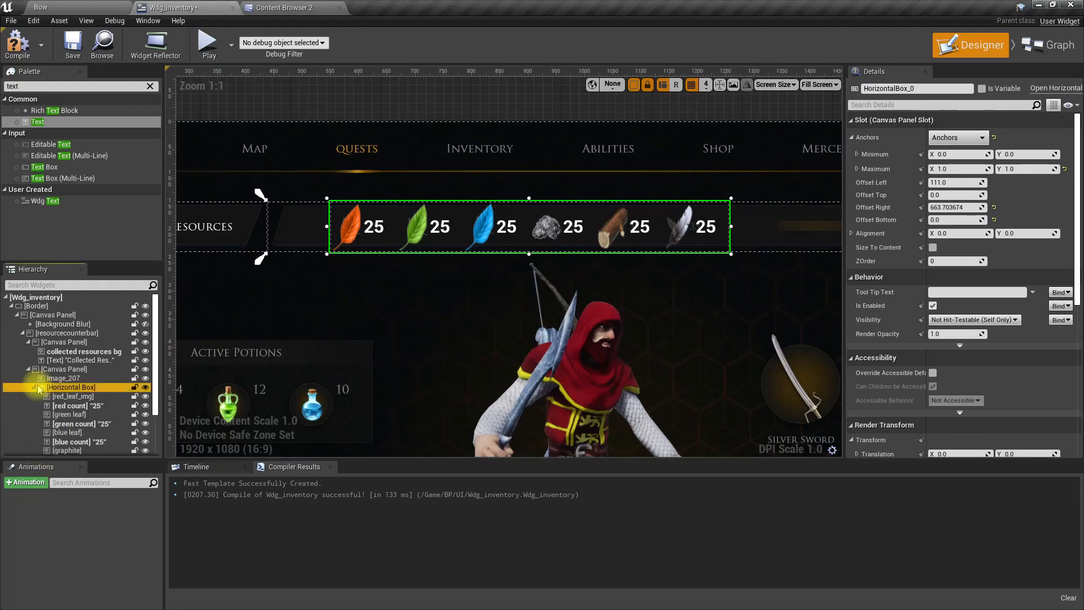
click(79, 405)
scroll(88, 395, down, 2)
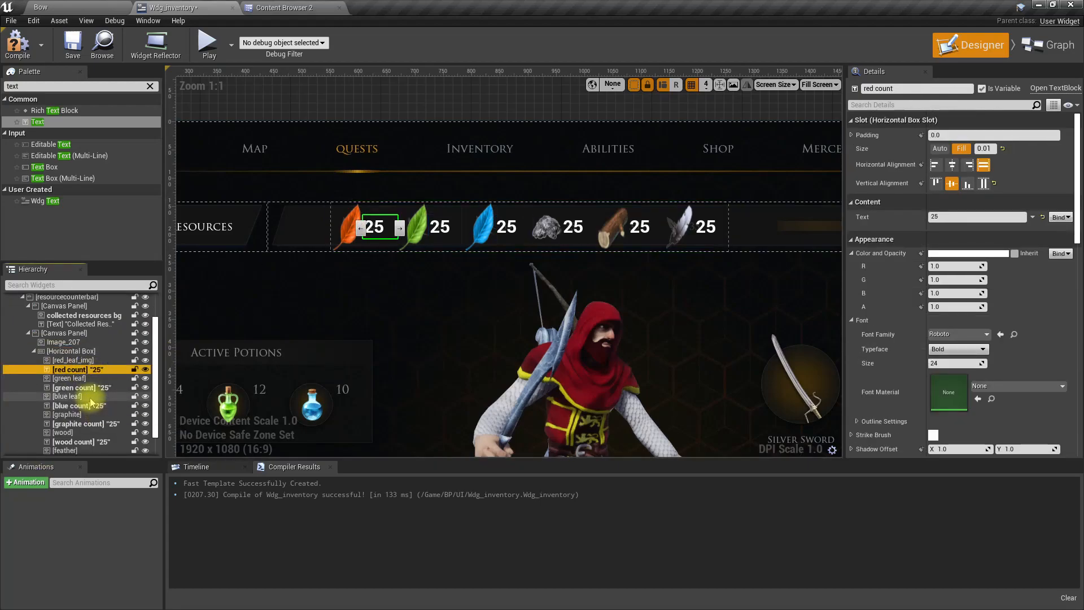
click(90, 359)
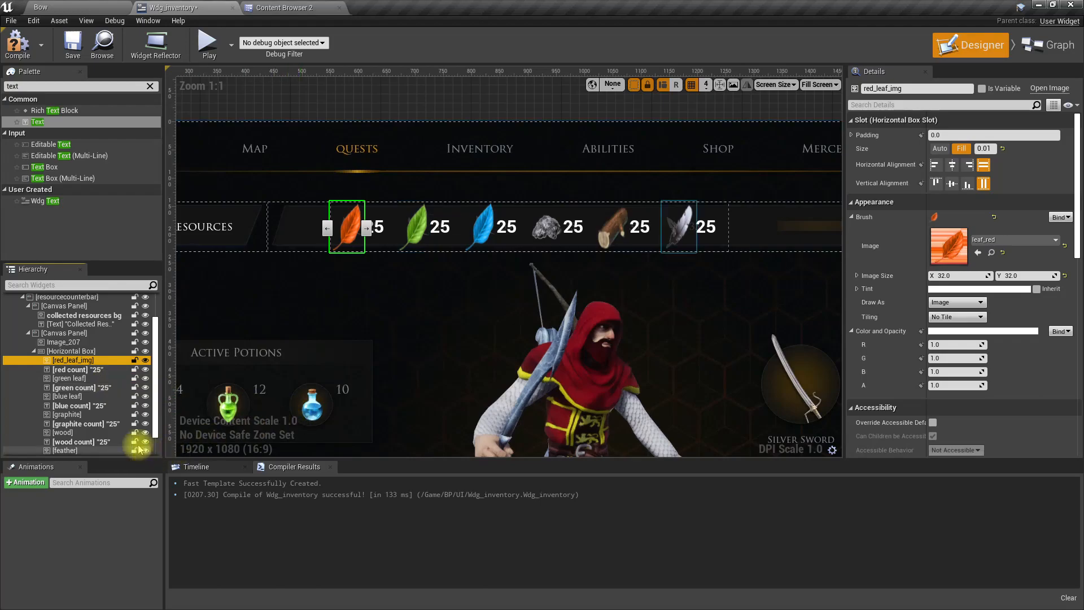
ctrl+click(79, 379)
ctrl+click(74, 397)
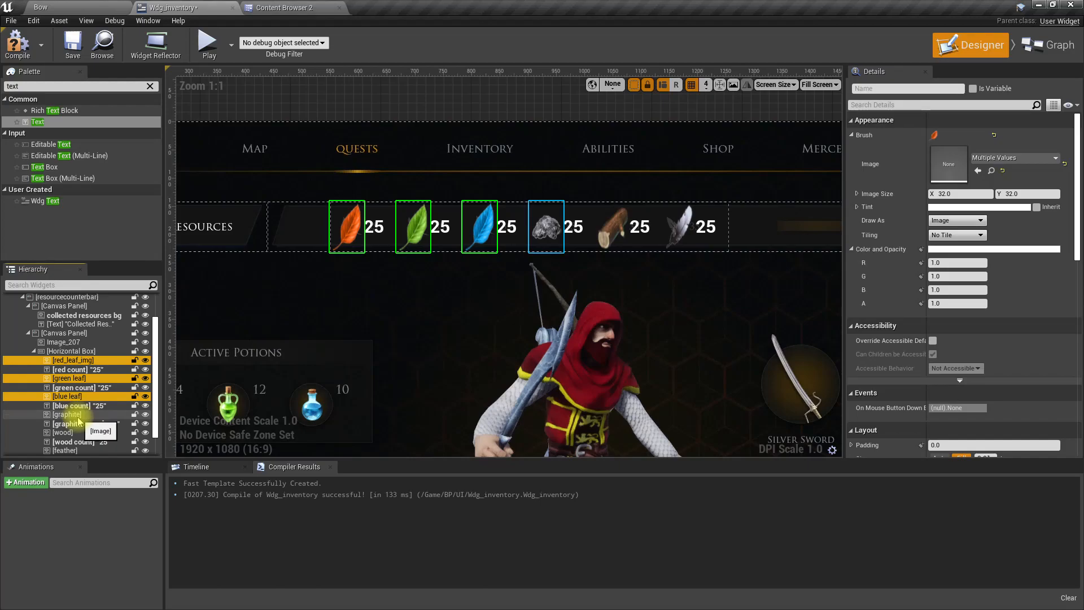
ctrl+click(70, 414)
ctrl+click(65, 432)
ctrl+click(66, 450)
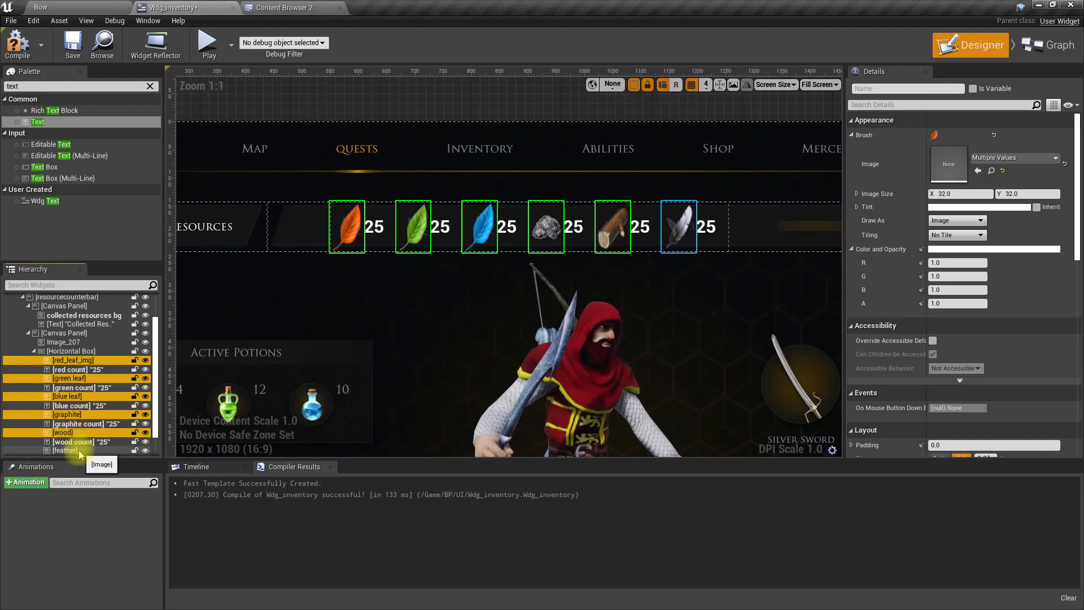
scroll(90, 423, down, 1)
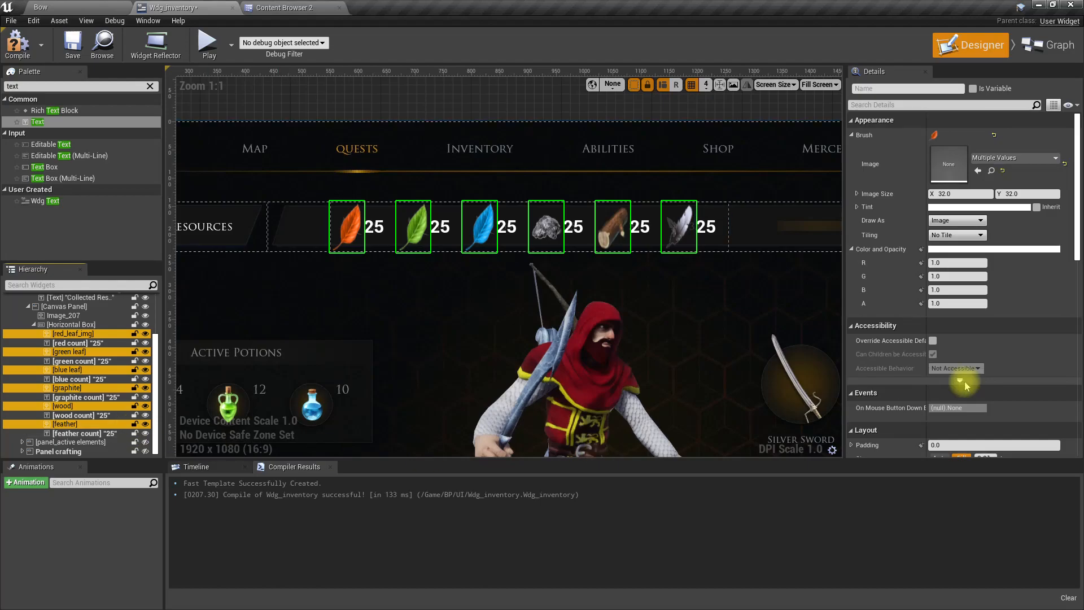
scroll(741, 243, up, 3)
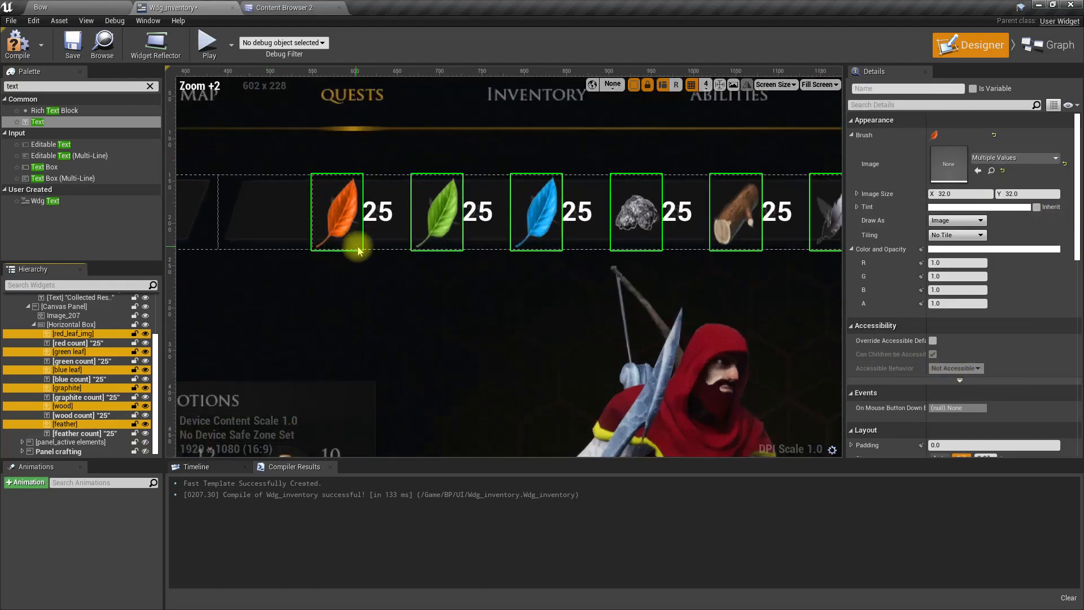
click(964, 194)
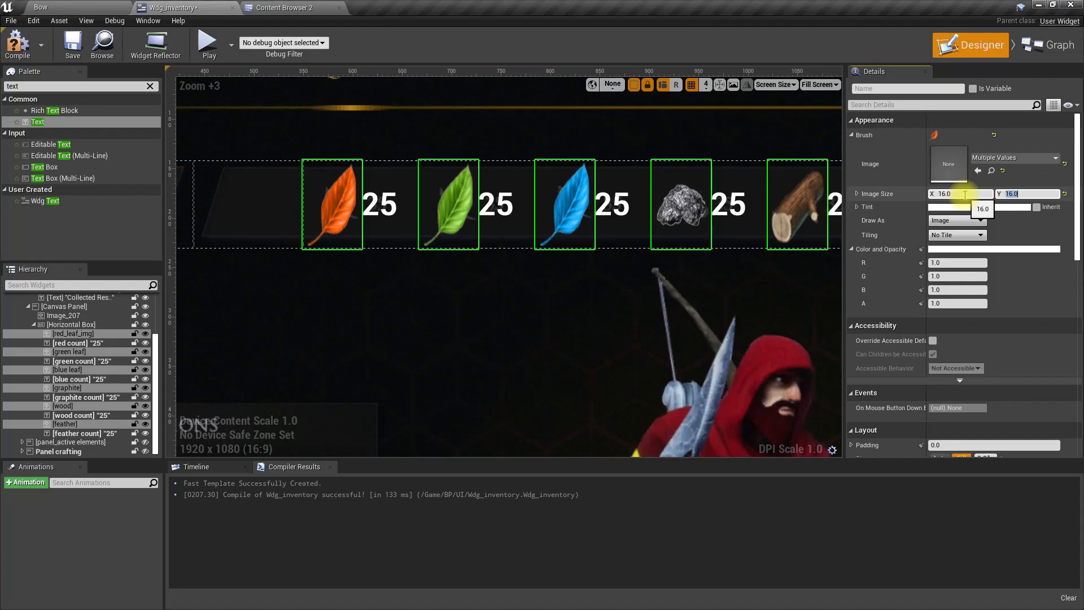
Step: Fade the Horizontal Box to about 0.38 render opacity and shrink it over the mockup icons, with top offset about 22.9 and bottom offset about 25.7
scroll(748, 287, down, 4)
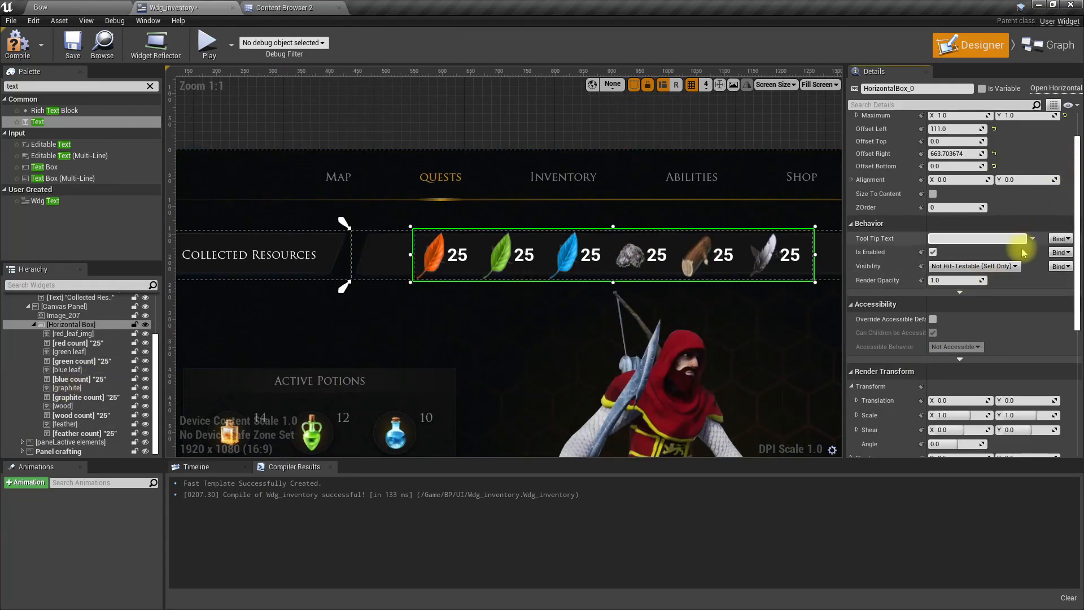
drag(957, 280, 937, 280)
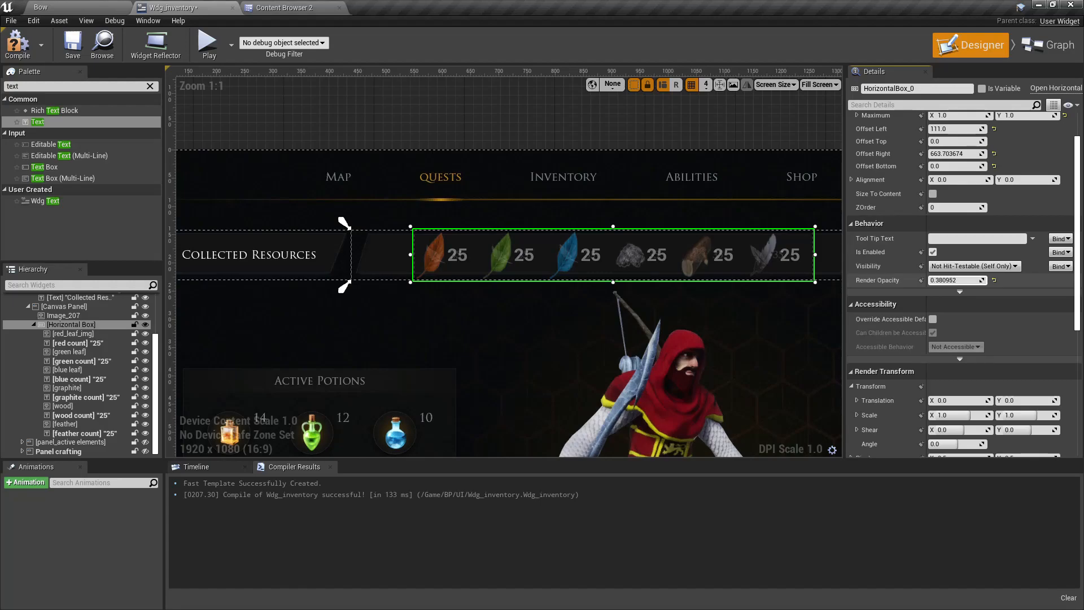
scroll(443, 278, up, 3)
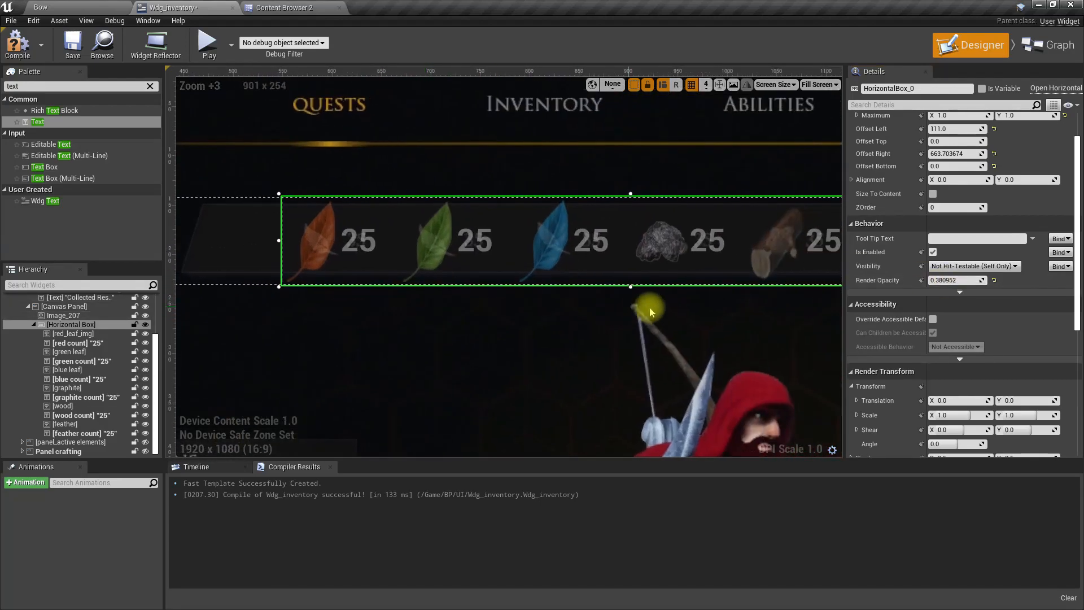
drag(631, 287, 637, 265)
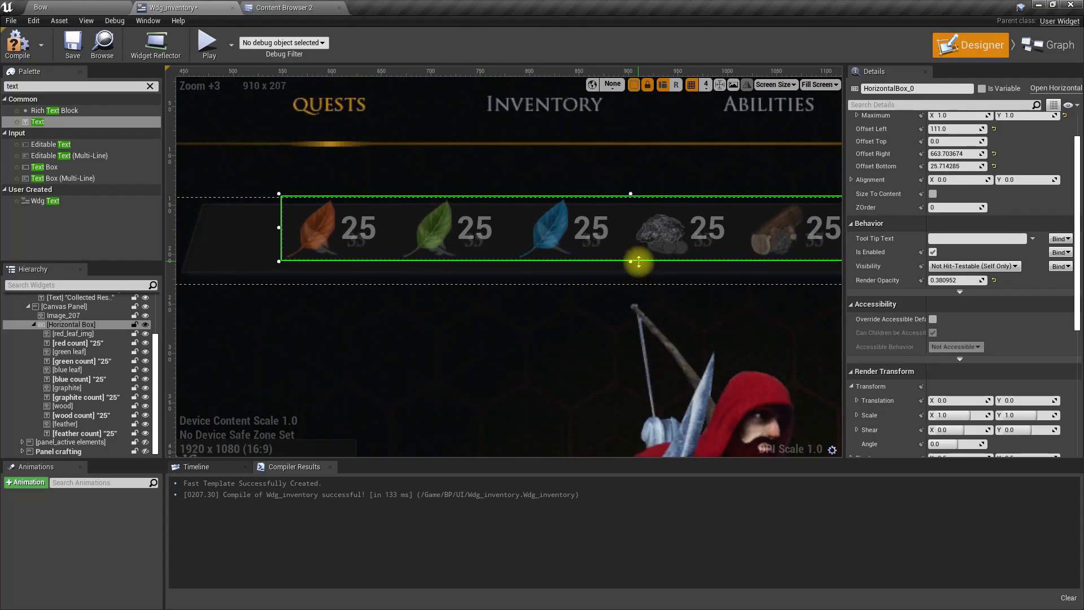
drag(630, 193, 630, 216)
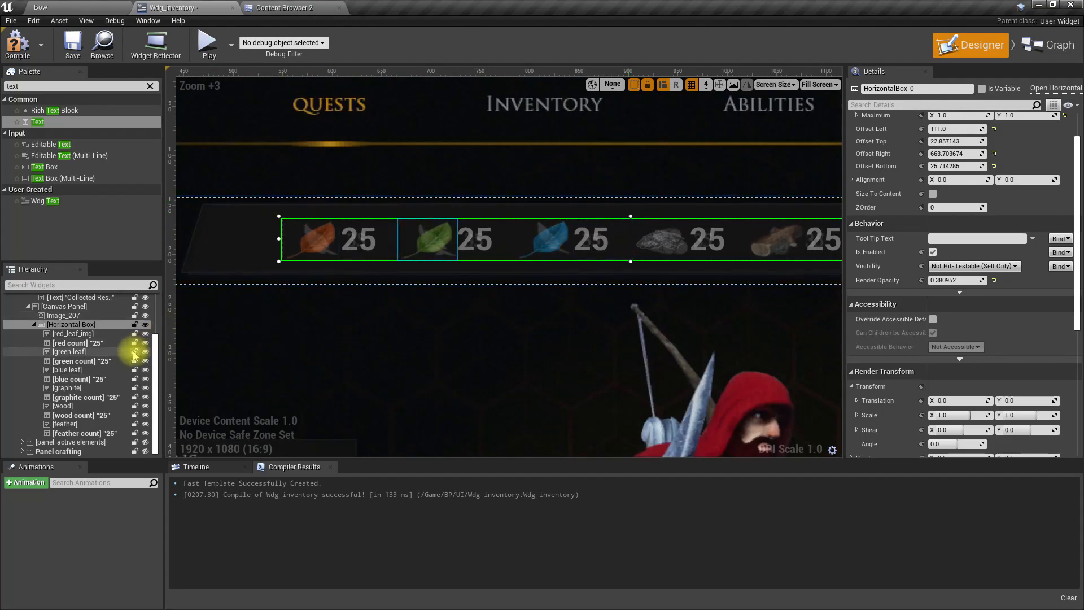
right_drag(550, 314, 258, 304)
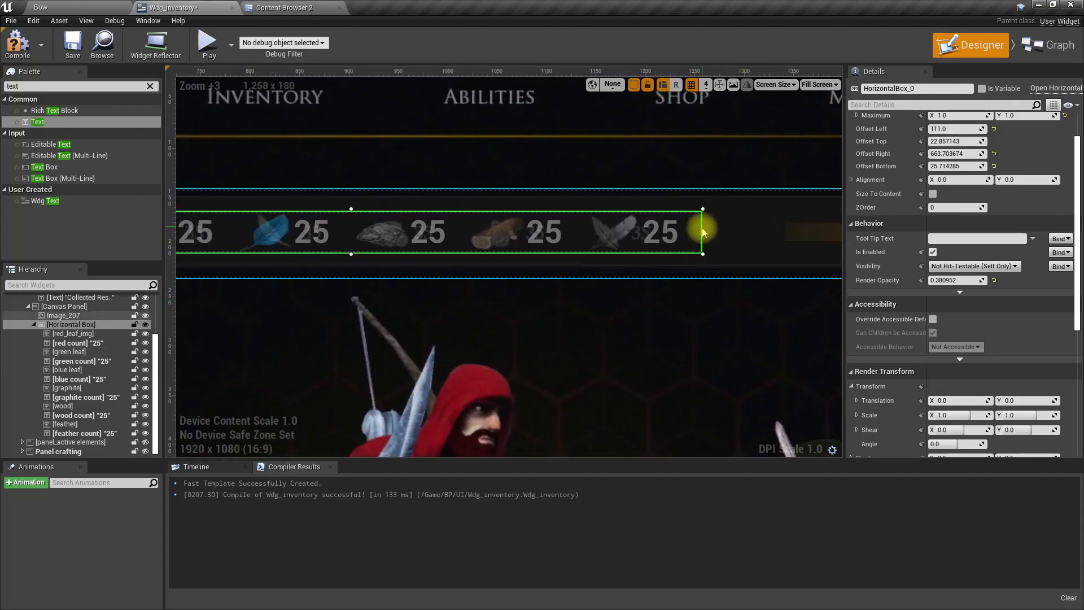
drag(701, 231, 686, 232)
Step: Set the font family of all six resource count texts to TrajanPro3-Regular_Font
right_drag(476, 288, 858, 258)
click(74, 343)
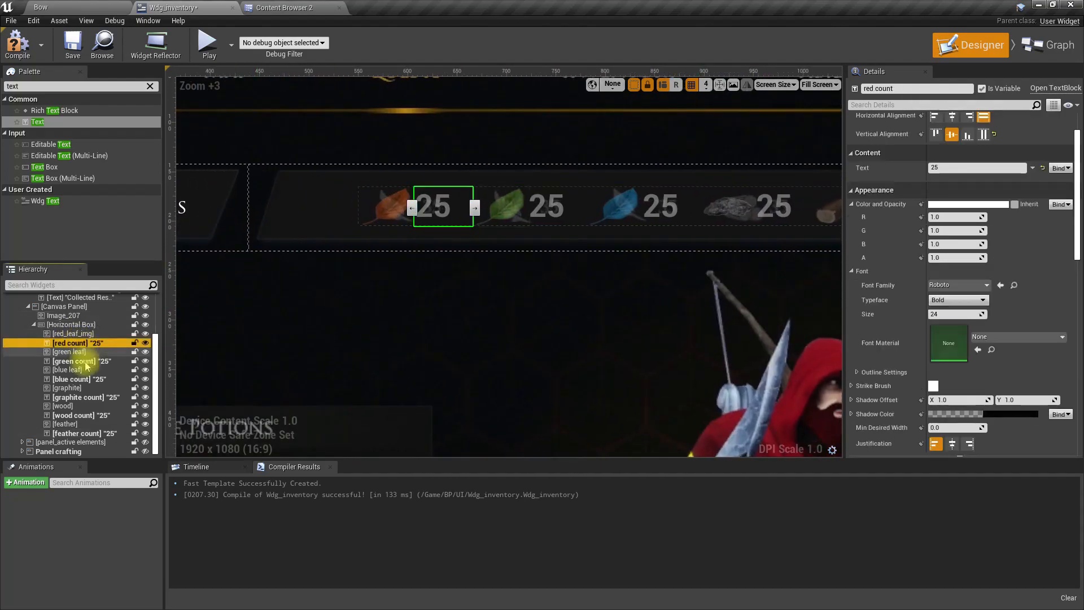
ctrl+click(74, 361)
ctrl+click(72, 379)
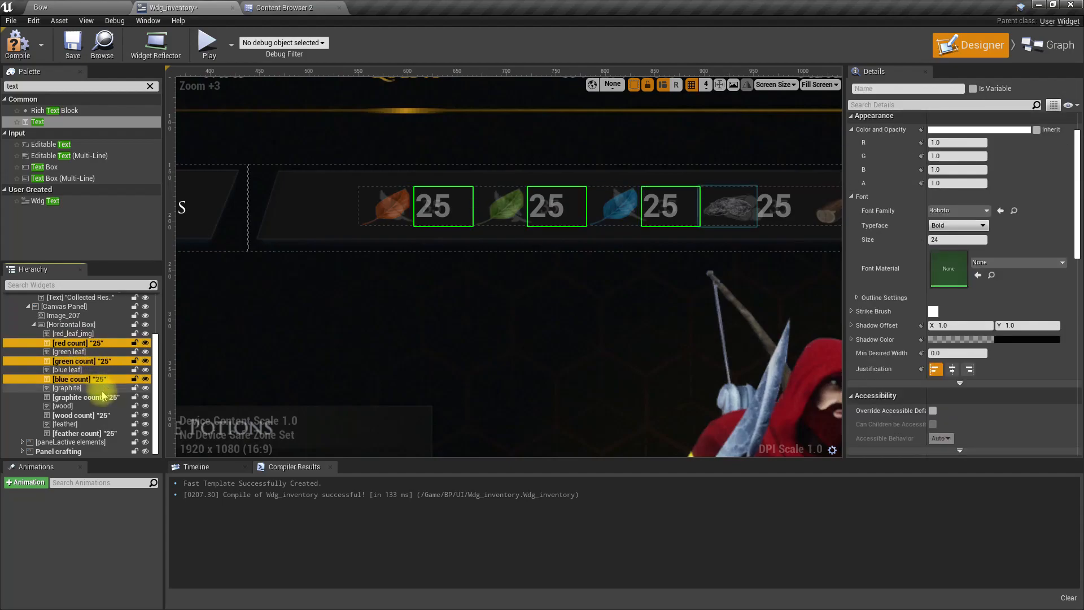
ctrl+click(84, 397)
ctrl+click(82, 415)
ctrl+click(85, 432)
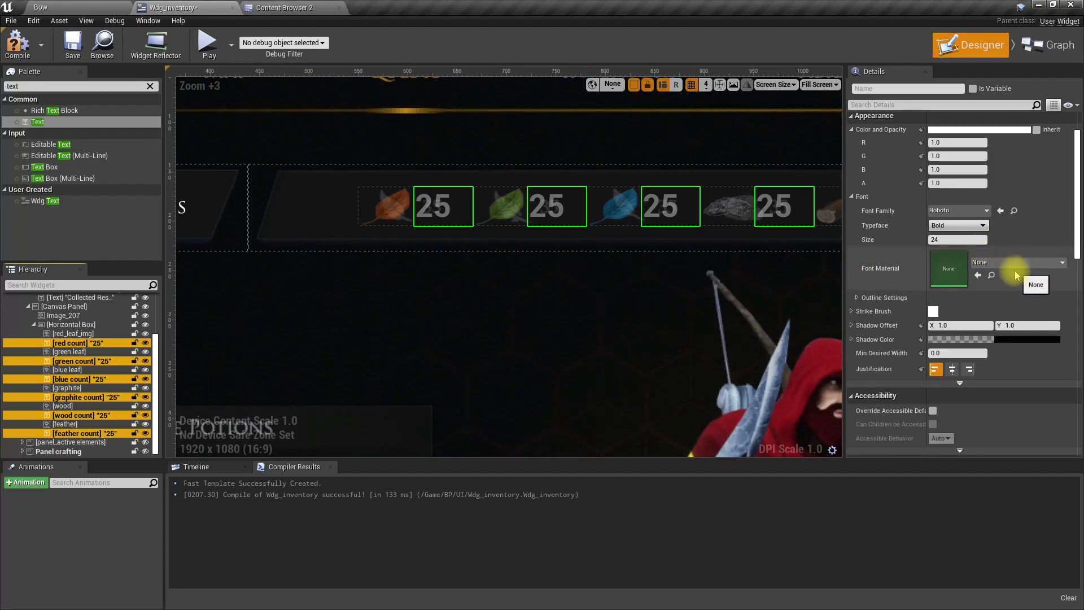
click(963, 214)
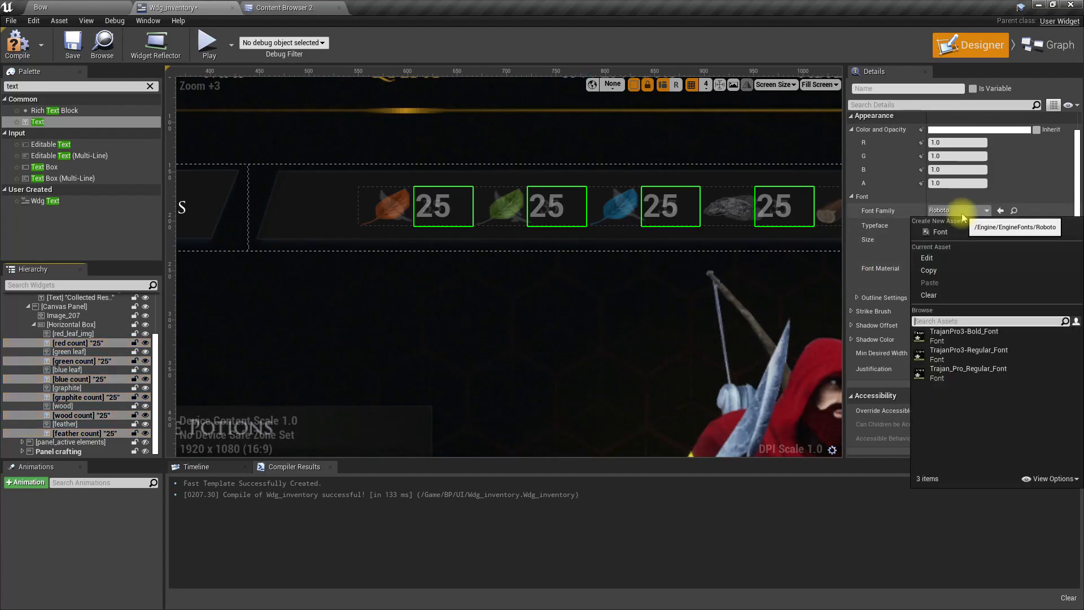
click(961, 355)
scroll(959, 293, up, 2)
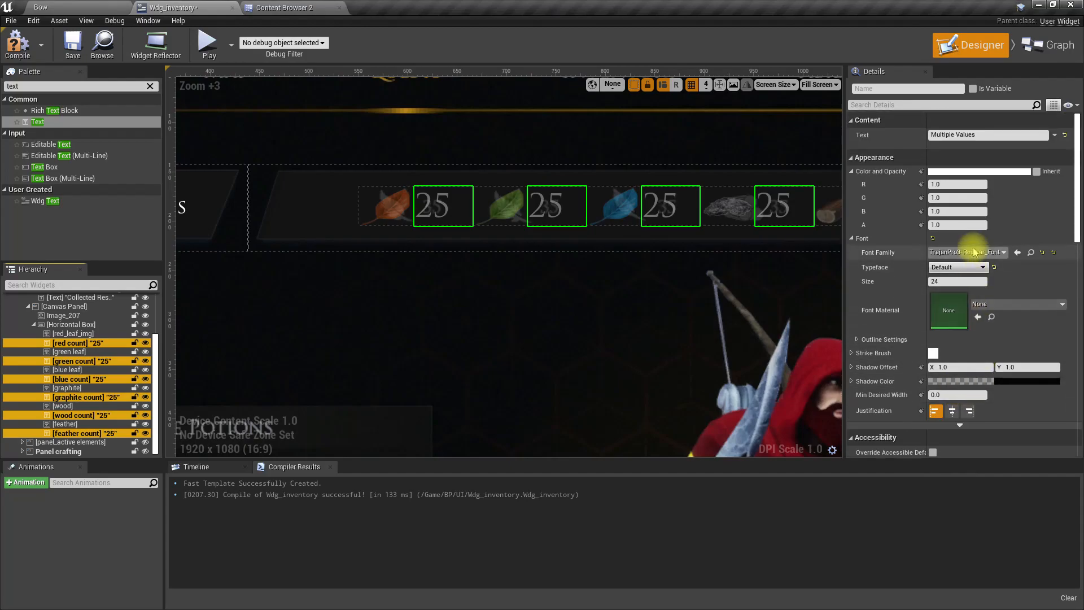
Step: Set the font size of all six resource count texts to 14
click(950, 280)
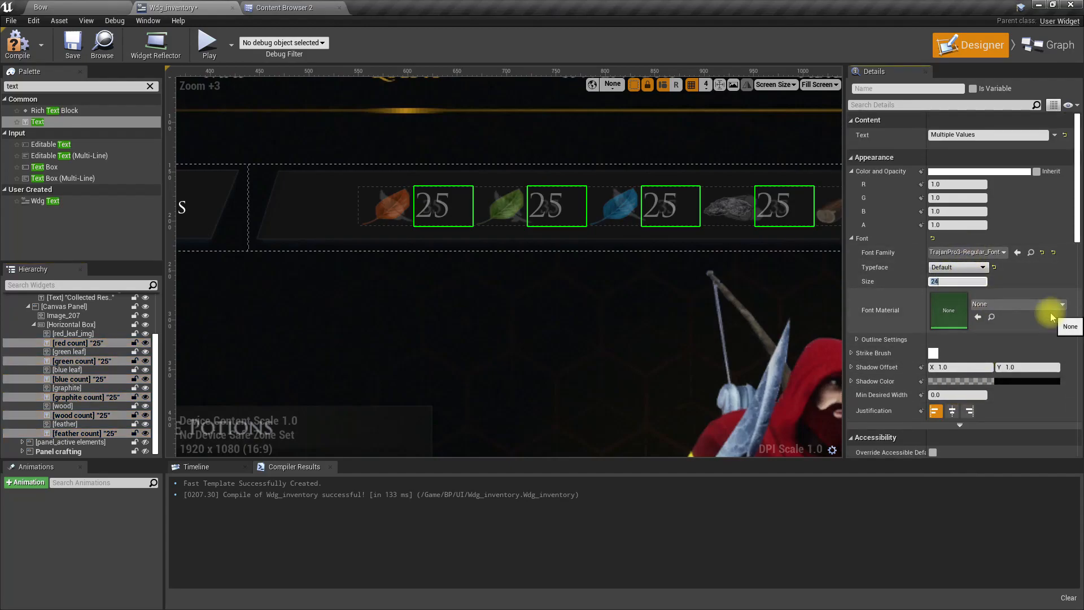
text(15)
key(Return)
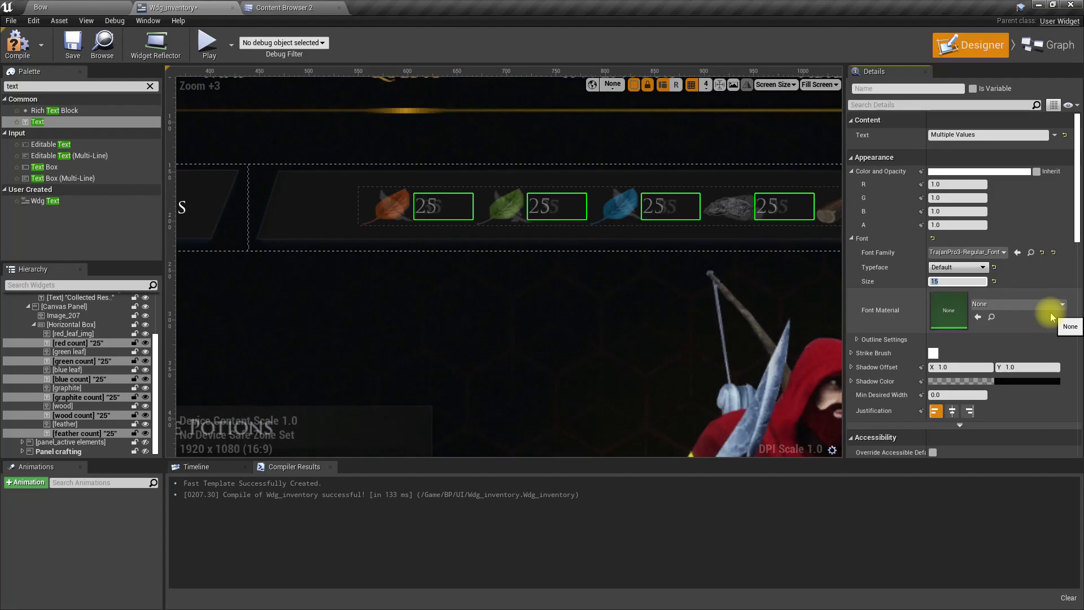
text(14)
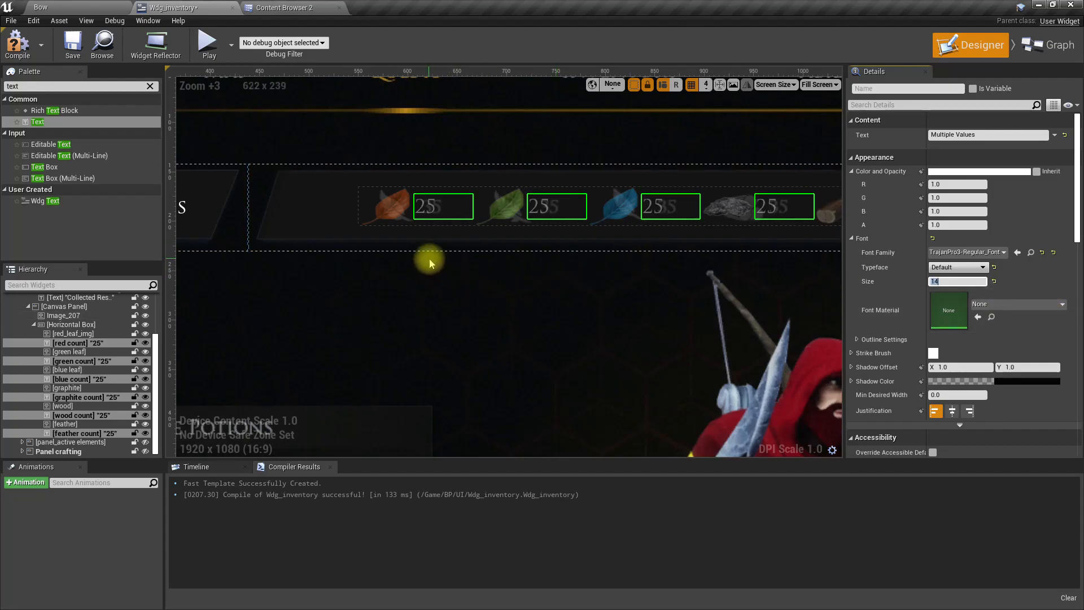
scroll(379, 206, up, 1)
scroll(494, 304, down, 2)
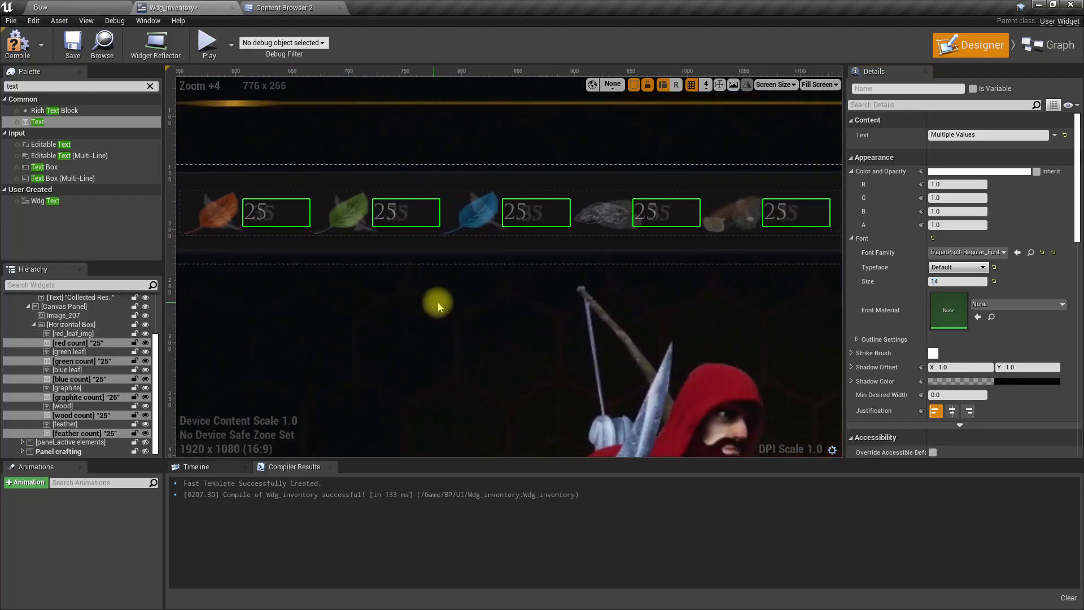
right_drag(390, 307, 424, 314)
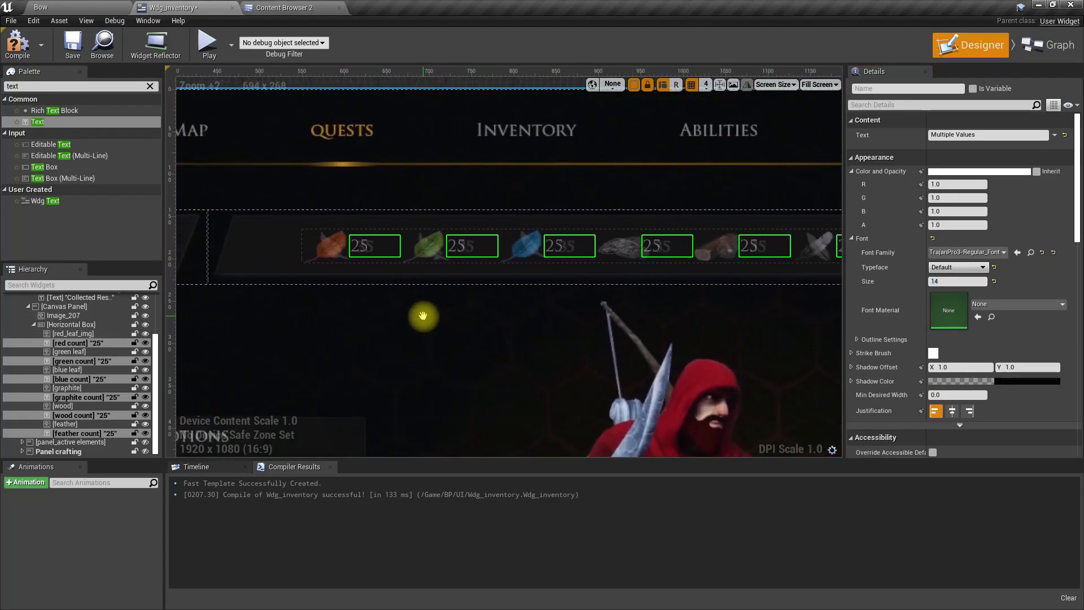
Step: Move the left edge of the Horizontal Box inward, giving a left offset of about 119.7 and a right offset of about 679.7
click(65, 324)
drag(298, 245, 303, 245)
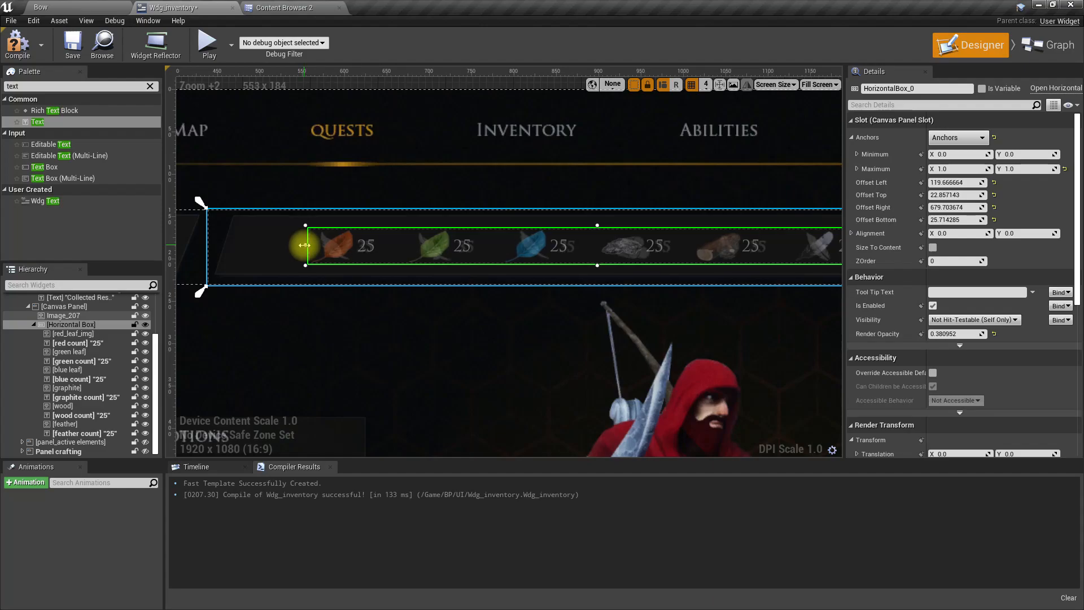
drag(304, 245, 305, 245)
right_drag(434, 325, 290, 317)
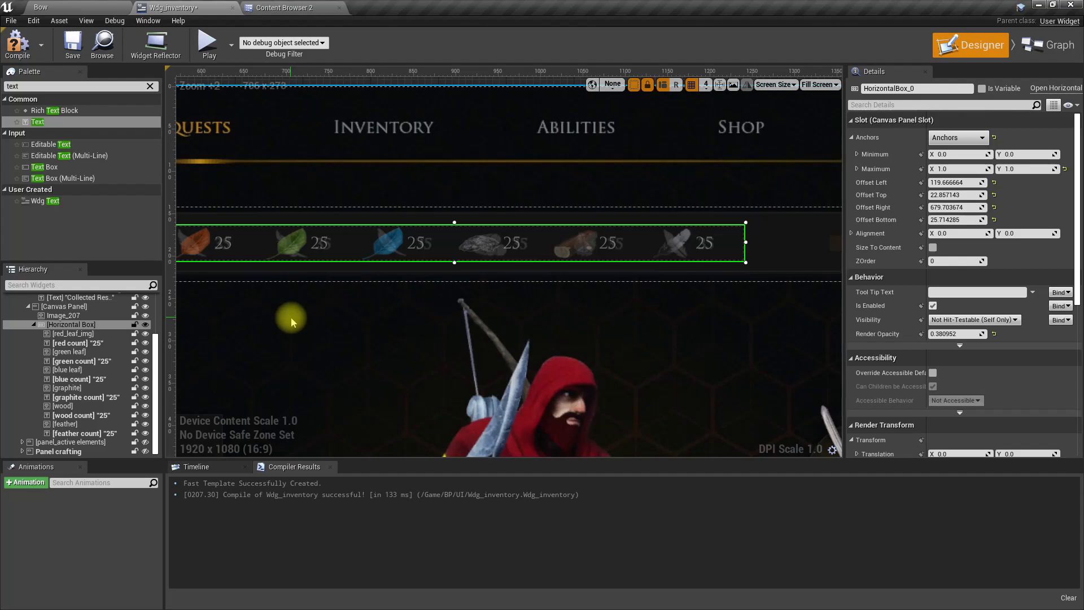
scroll(298, 320, down, 3)
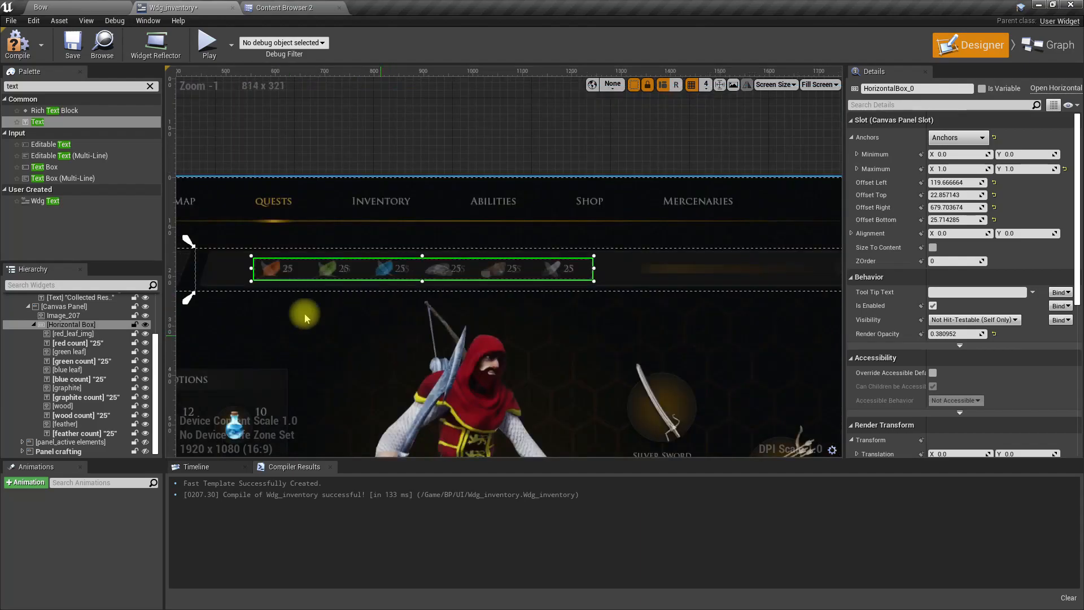
Step: Make the Horizontal Box fully opaque and deselect it in favour of the main Canvas Panel
drag(952, 333, 988, 334)
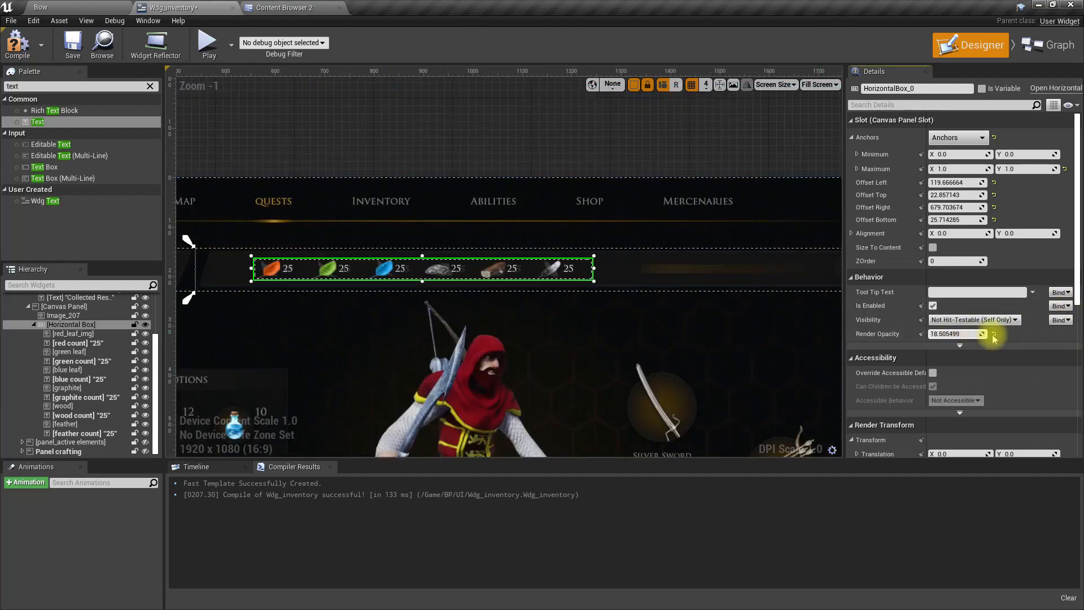
click(377, 145)
click(398, 186)
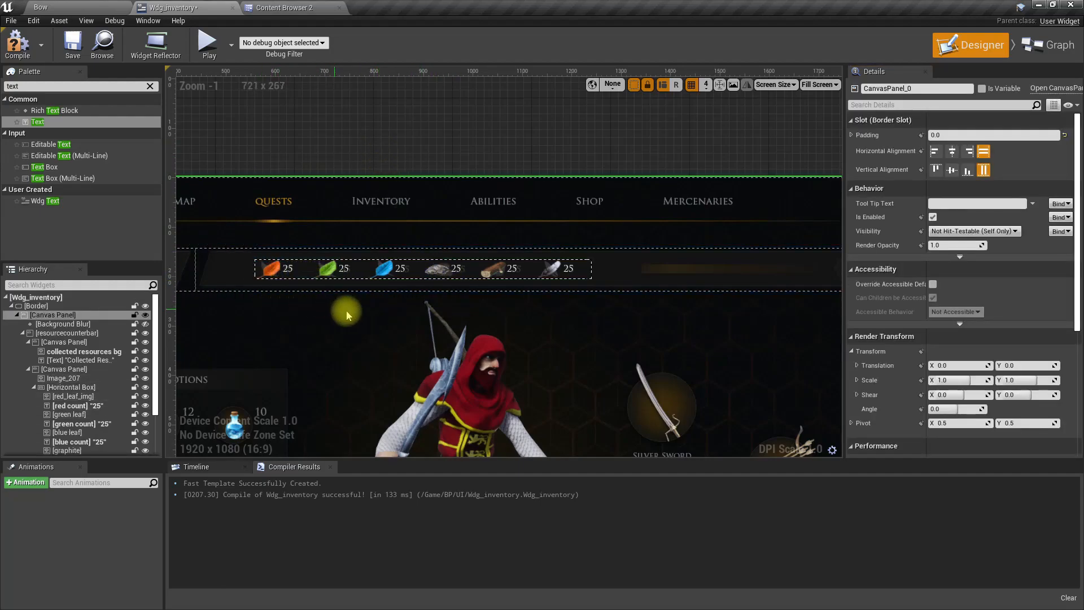
Step: Compare the resource icons and counts with the mockup both close up and in the full layout
scroll(371, 319, down, 3)
right_drag(358, 325, 502, 275)
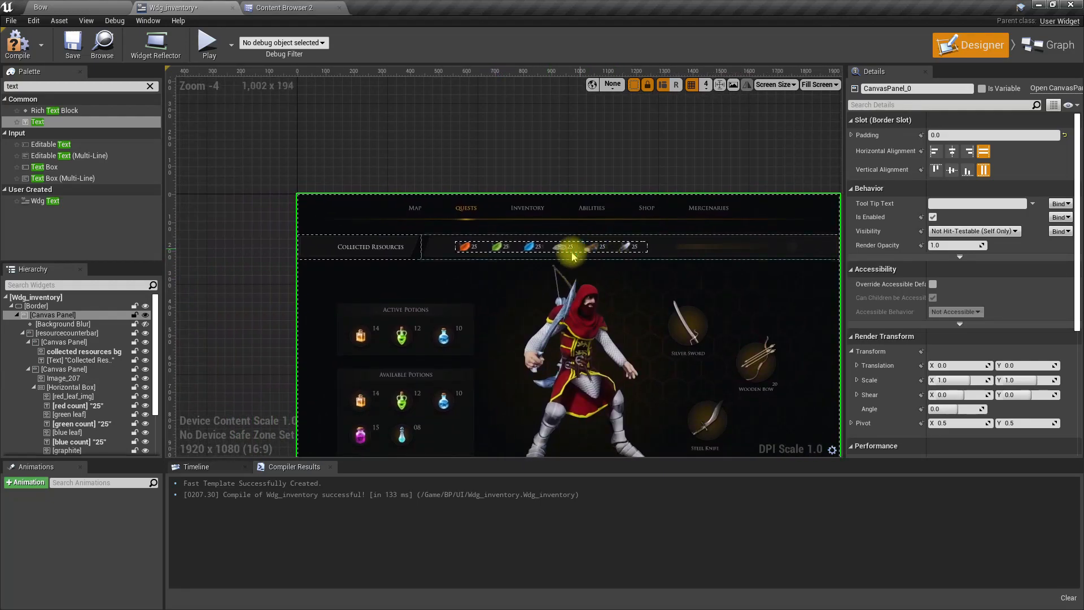
scroll(564, 246, up, 5)
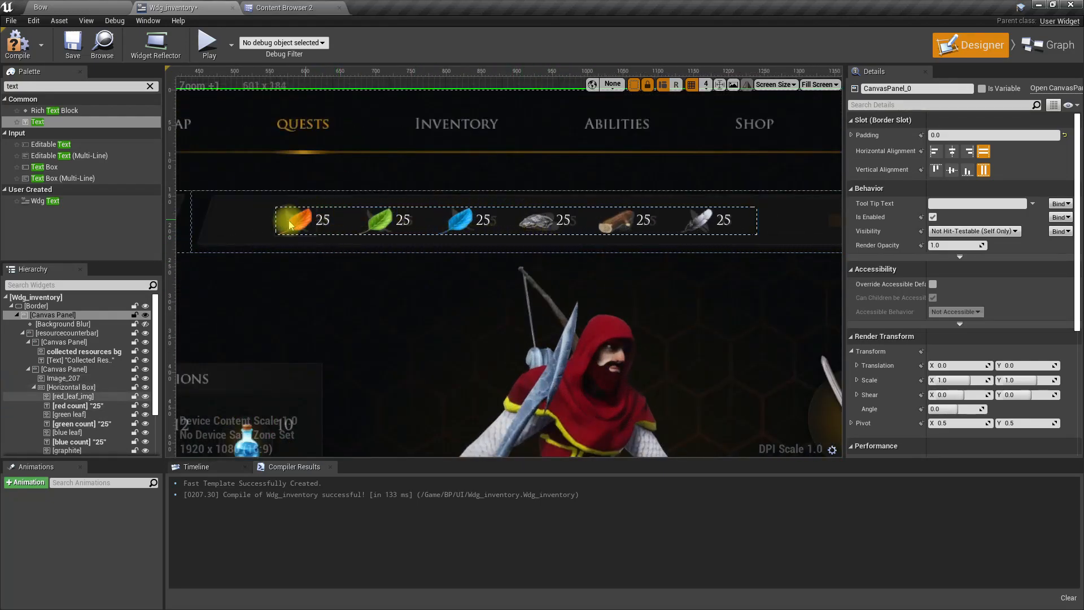
scroll(508, 249, down, 7)
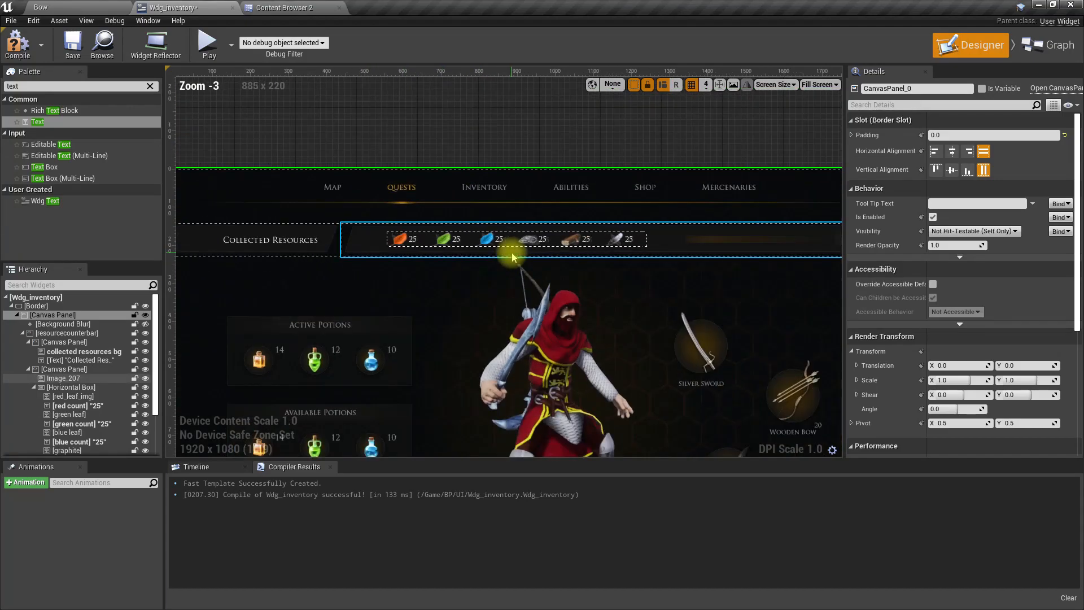
scroll(486, 279, up, 2)
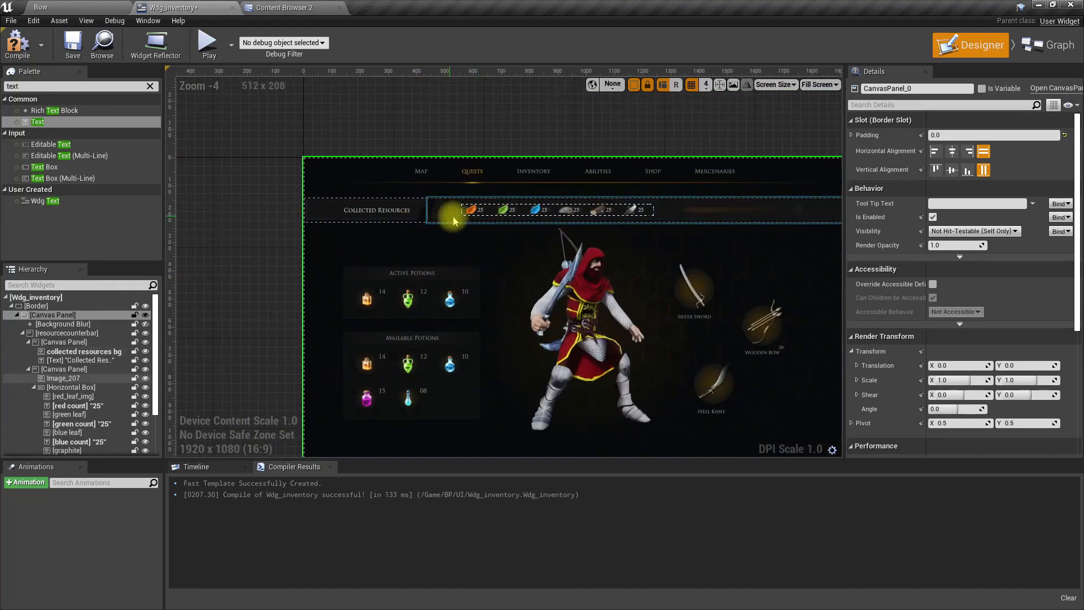
scroll(450, 210, up, 2)
scroll(460, 217, down, 5)
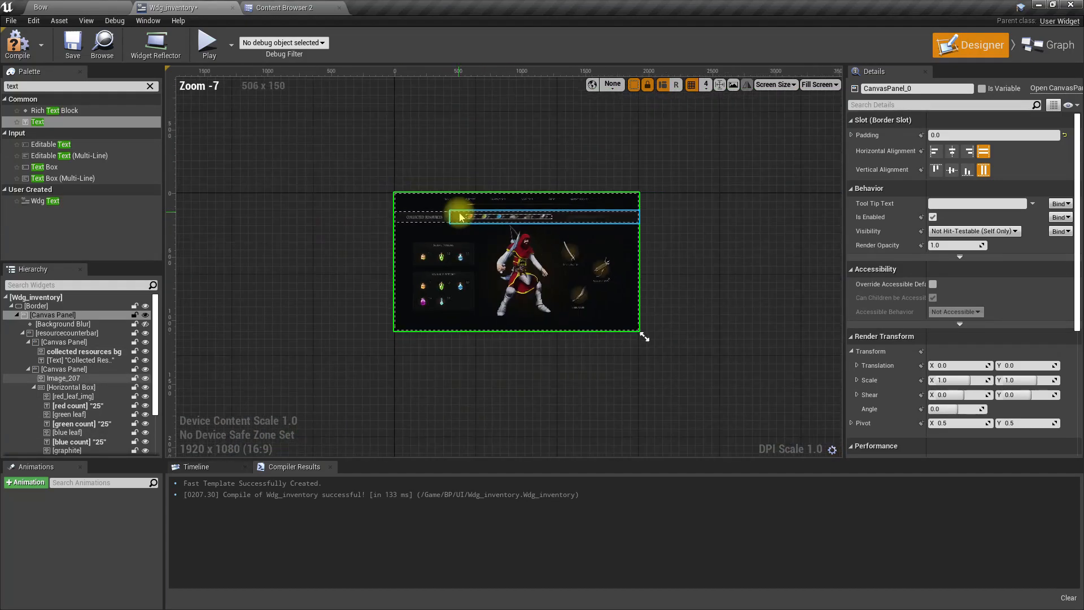
Step: Show the Background Blur in the editor and toggle the Border's editor visibility off and back on
click(56, 324)
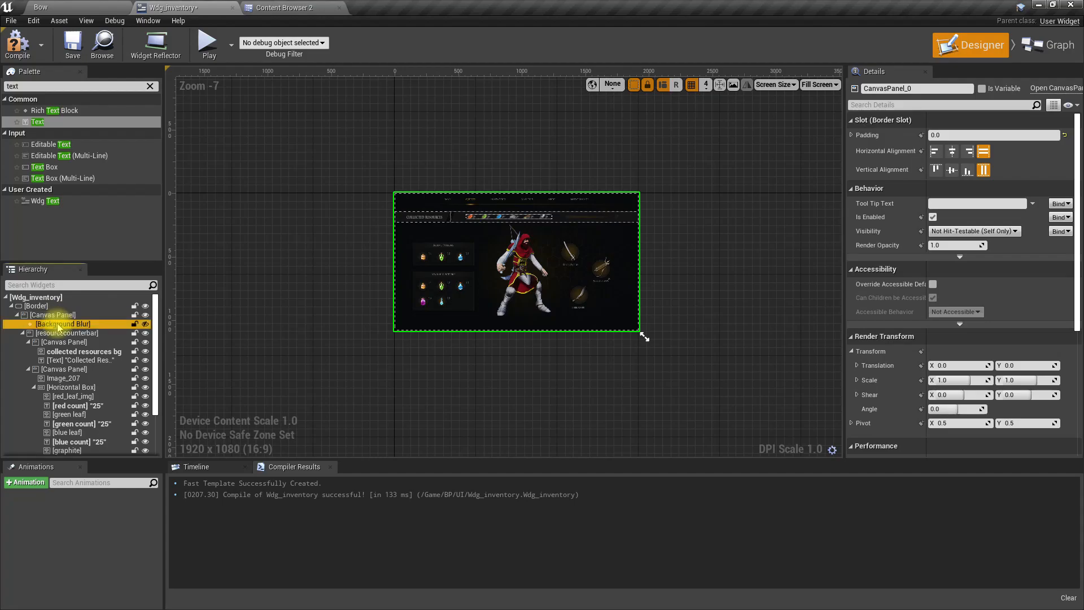
click(145, 324)
click(103, 306)
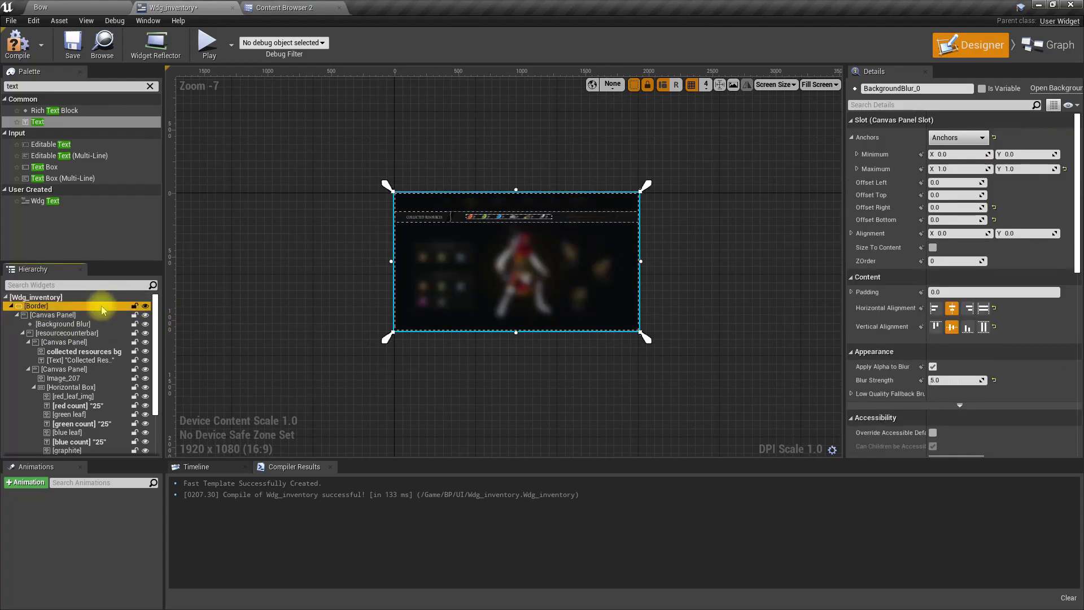
click(146, 306)
click(146, 306)
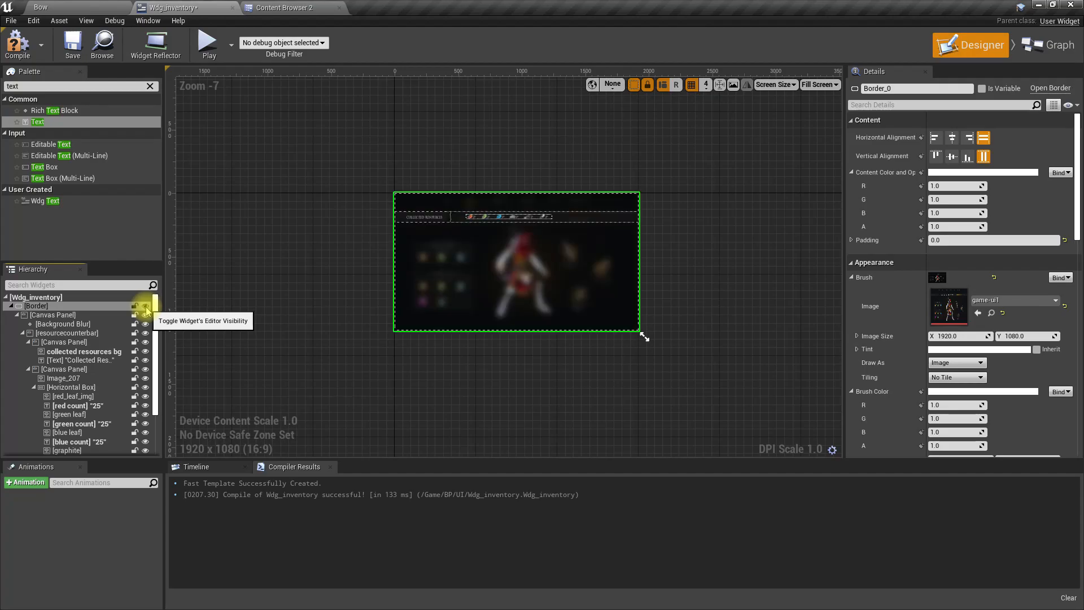
Step: Try to hide the mockup by setting the Border's content color alpha to 0, and reset that alpha
click(85, 305)
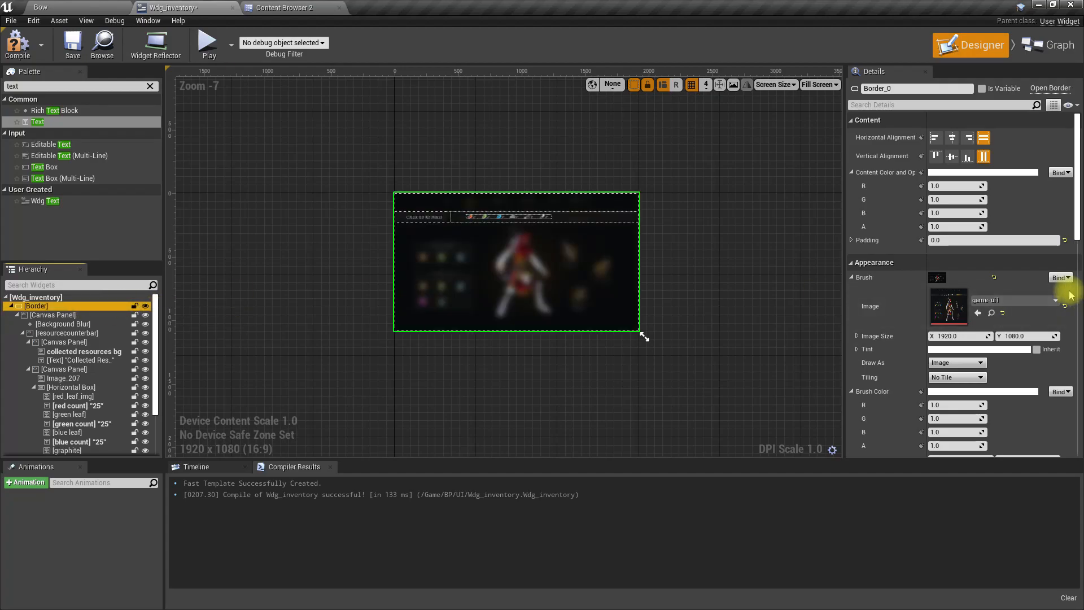
click(940, 226)
text(0)
key(Return)
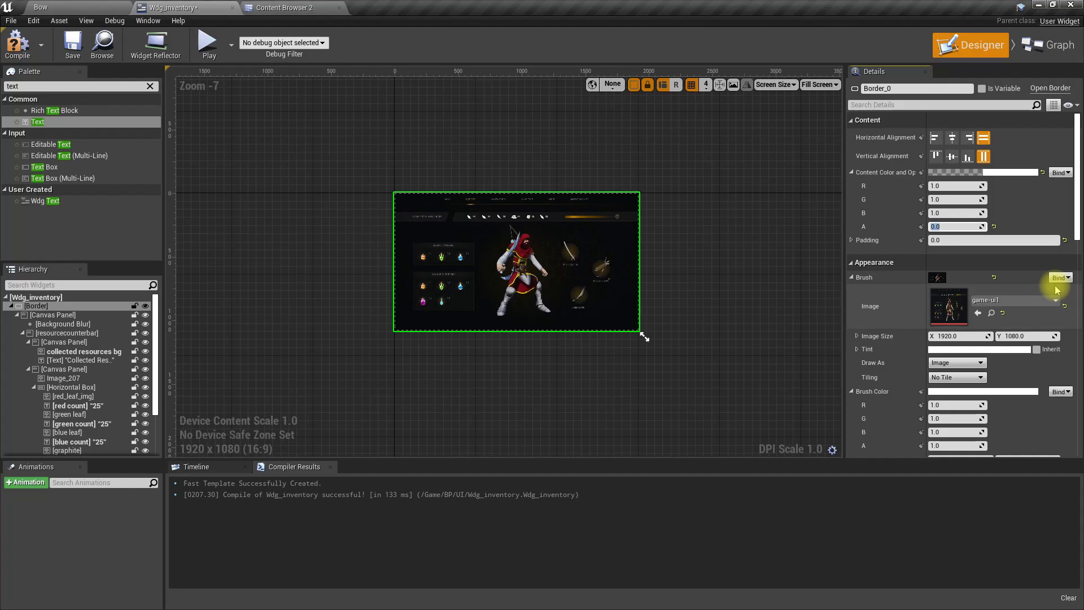
click(993, 226)
Step: Hide the mockup image by setting the Border brush's tint alpha to 0
scroll(914, 346, down, 2)
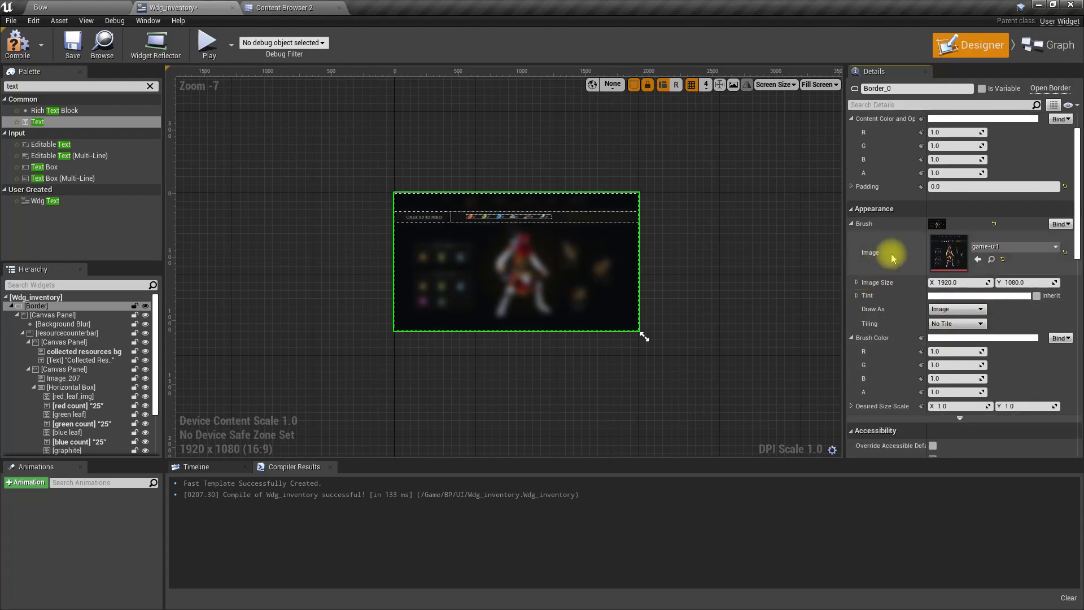
scroll(982, 266, down, 2)
scroll(981, 277, up, 4)
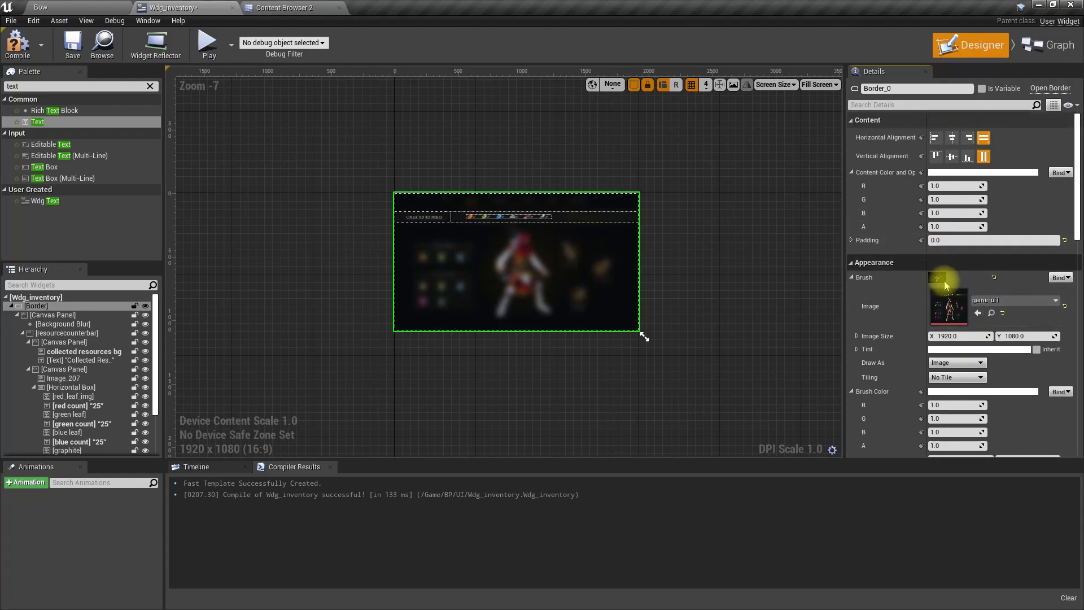
click(857, 348)
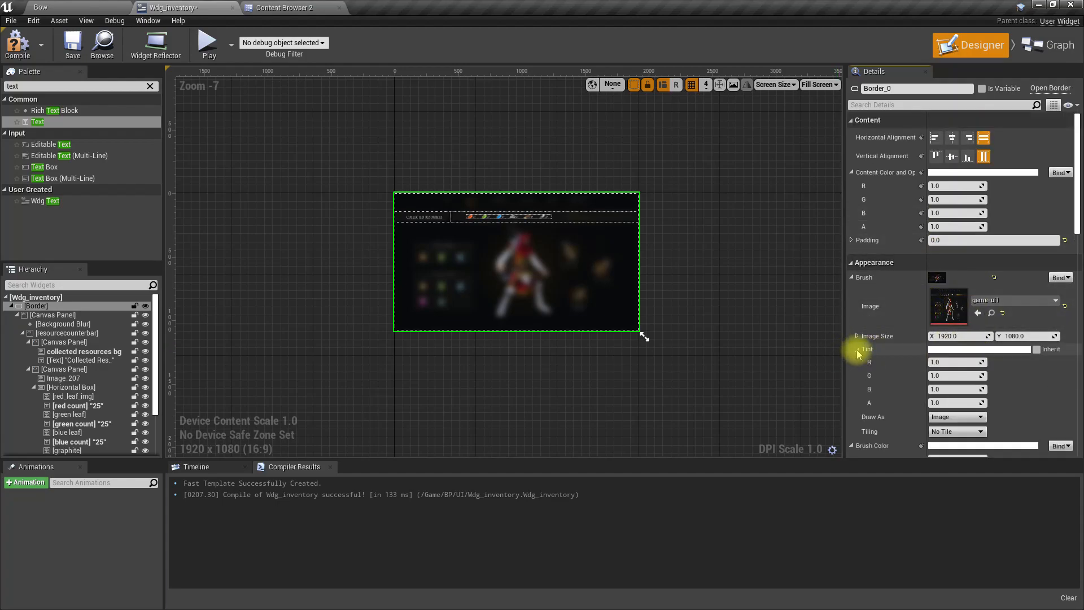
text(0)
key(Return)
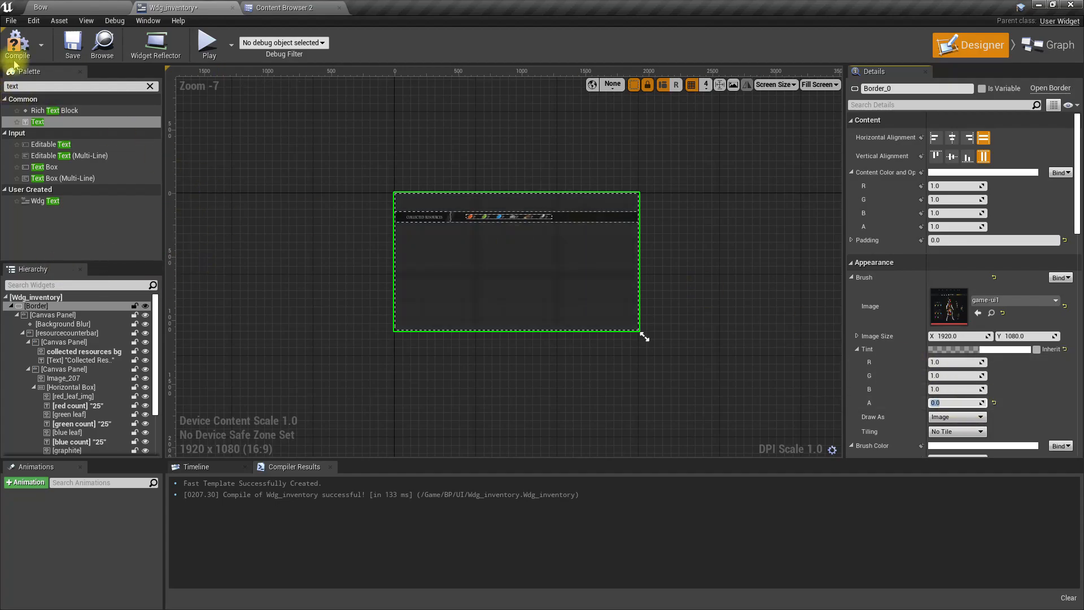
Step: Play the Bow level full screen, toggle the first weapon and open the inventory to check the resource bar
click(41, 6)
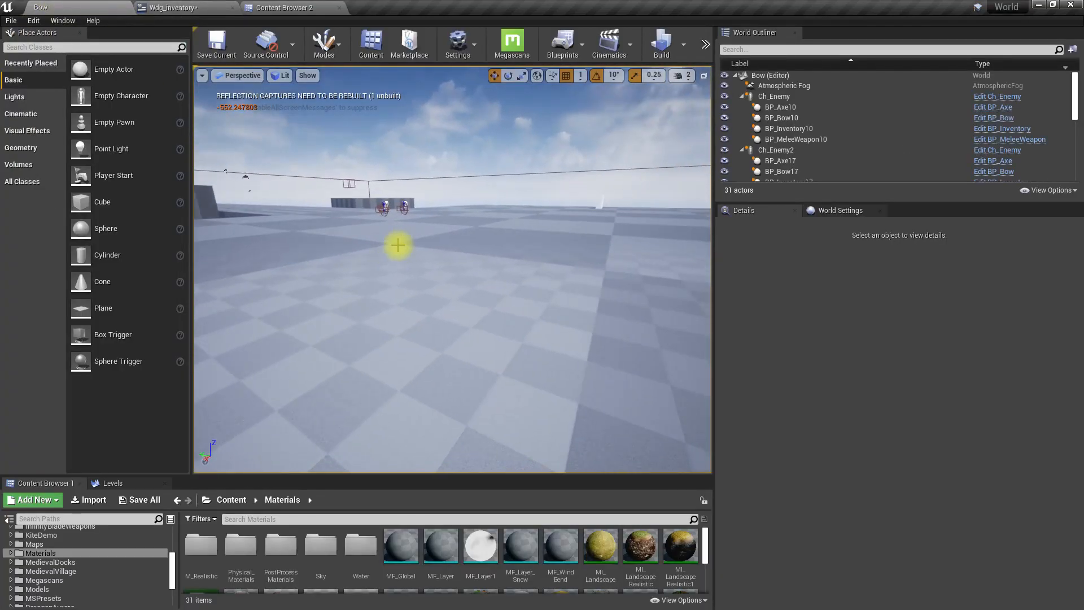
key(F11)
key(alt+p)
key(1)
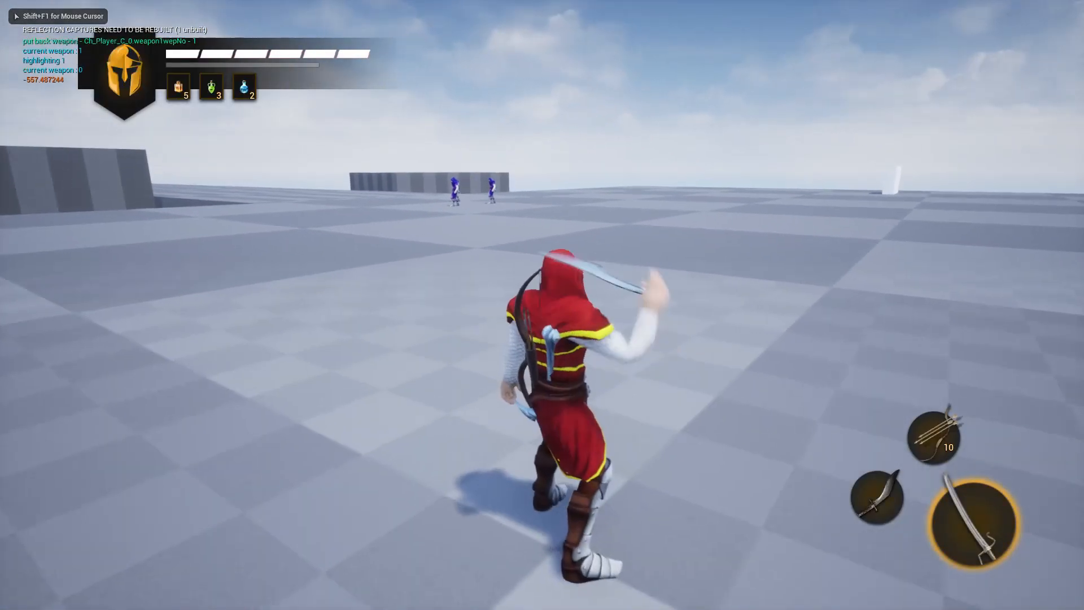
key(1)
key(i)
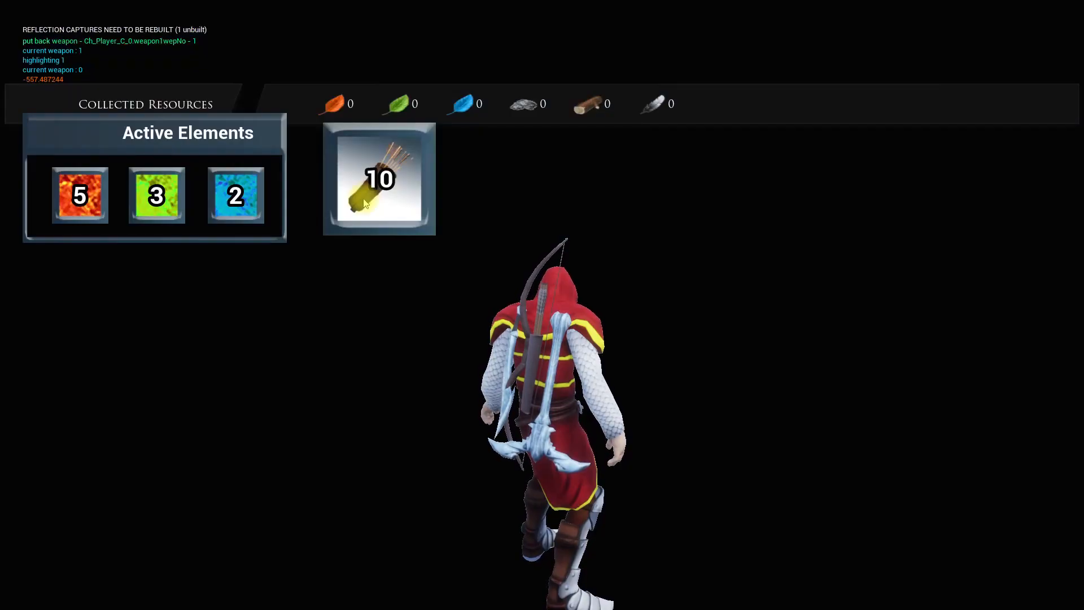
Step: View the in-game inventory in unlit and lit modes, and exit play and full screen
key(F2)
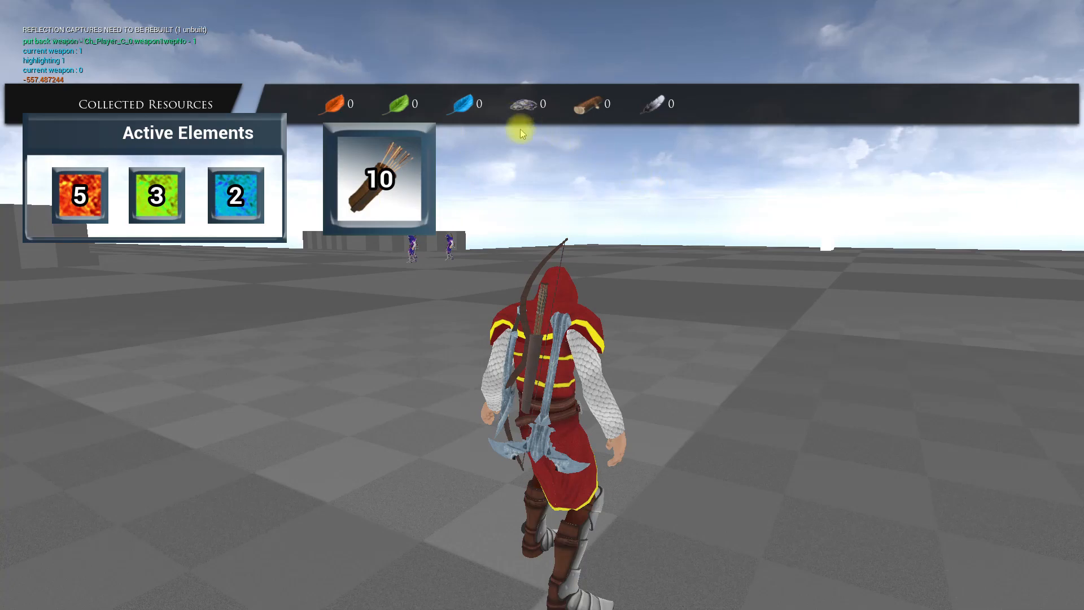
key(F3)
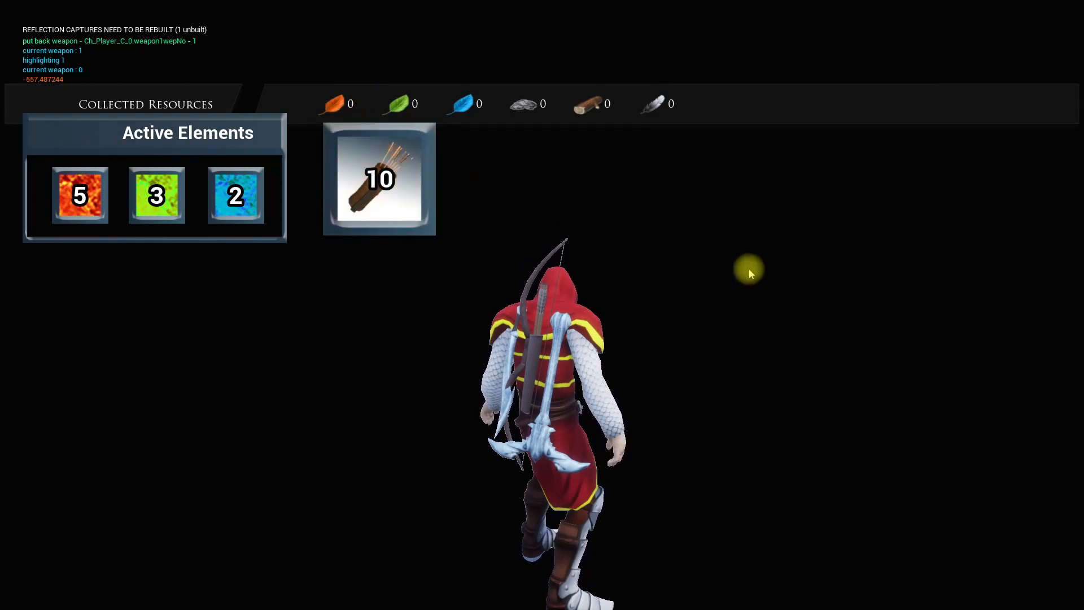
key(Escape)
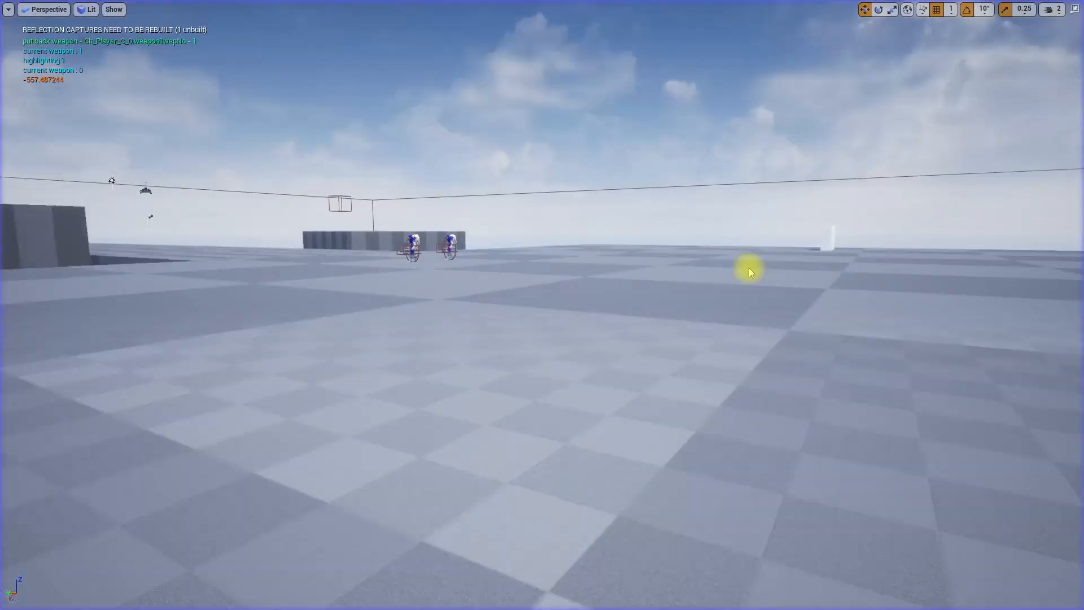
key(F11)
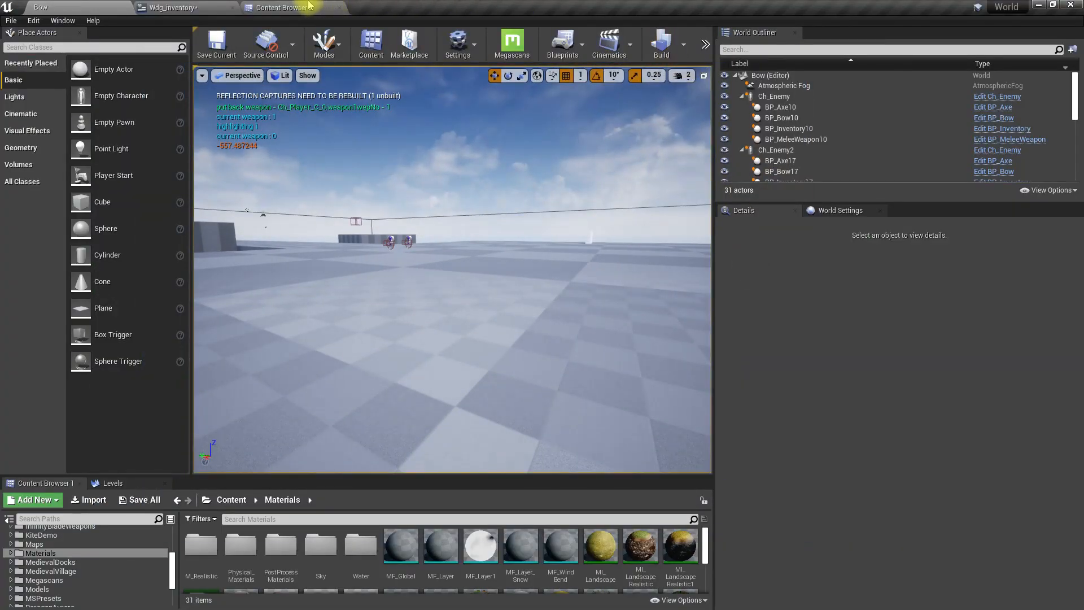
Step: Return to the Wdg_inventory designer and review the Collected Resources bar on the canvas with the mockup hidden
click(182, 4)
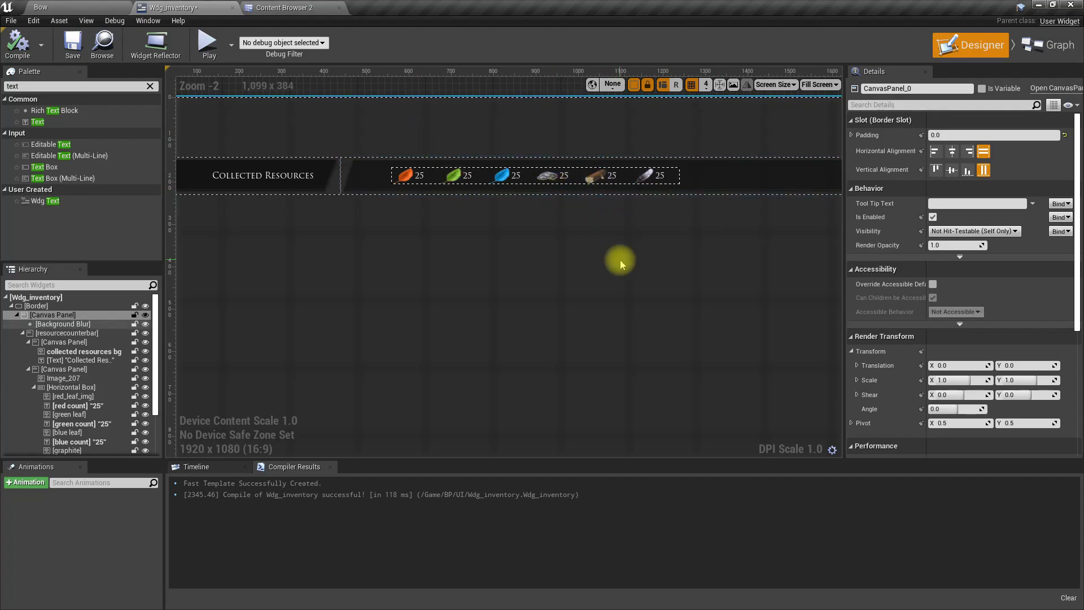
scroll(587, 186, up, 5)
scroll(584, 147, down, 5)
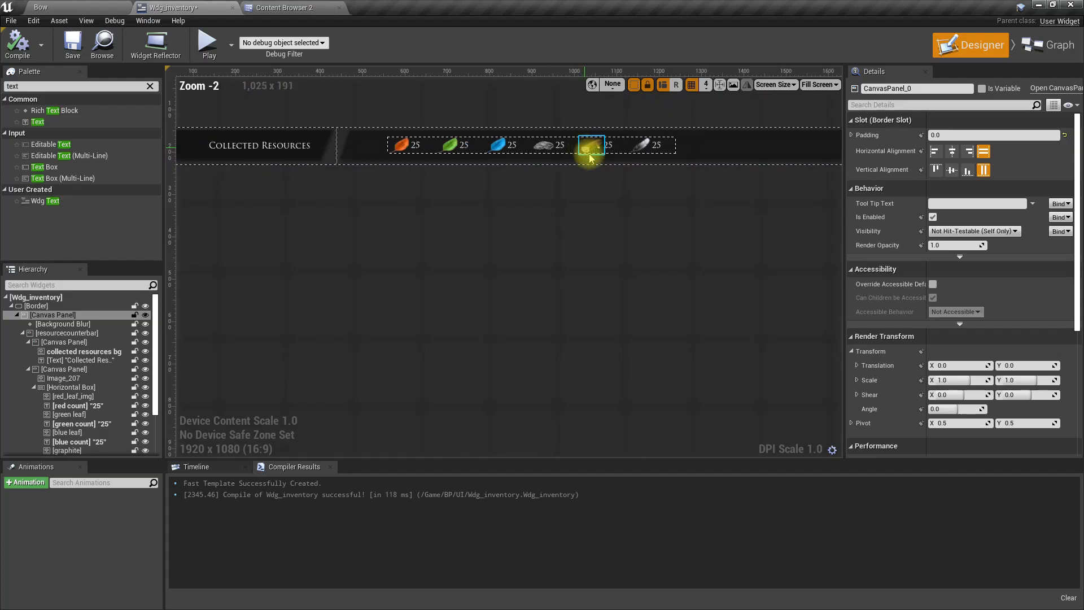
scroll(587, 153, down, 5)
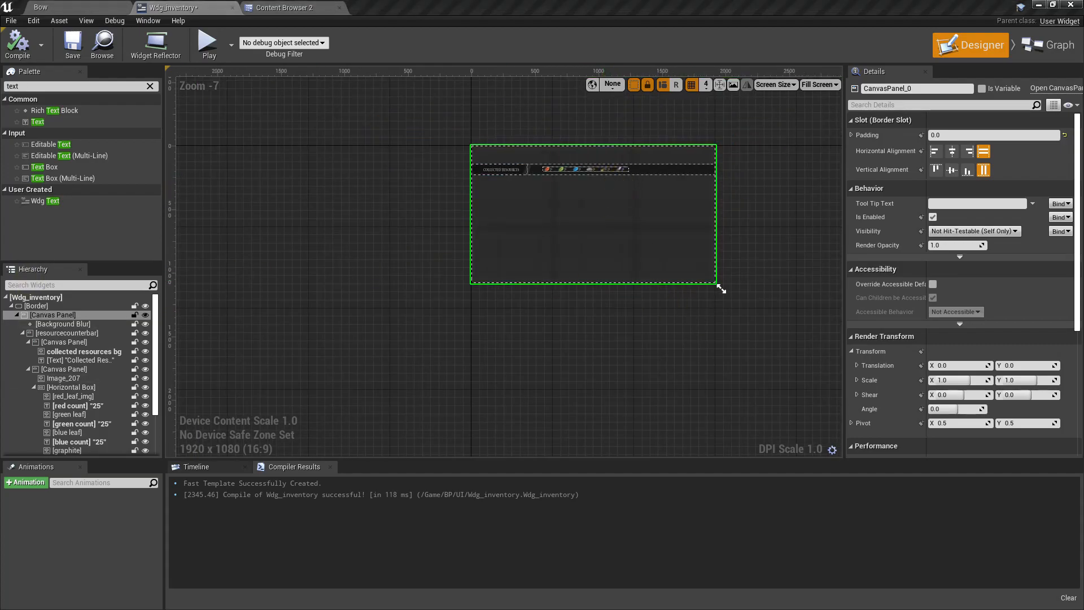
scroll(655, 187, up, 3)
mouse_move(428, 242)
right_down()
mouse_move(461, 307)
mouse_move(484, 235)
mouse_move(474, 259)
mouse_move(416, 235)
right_up()
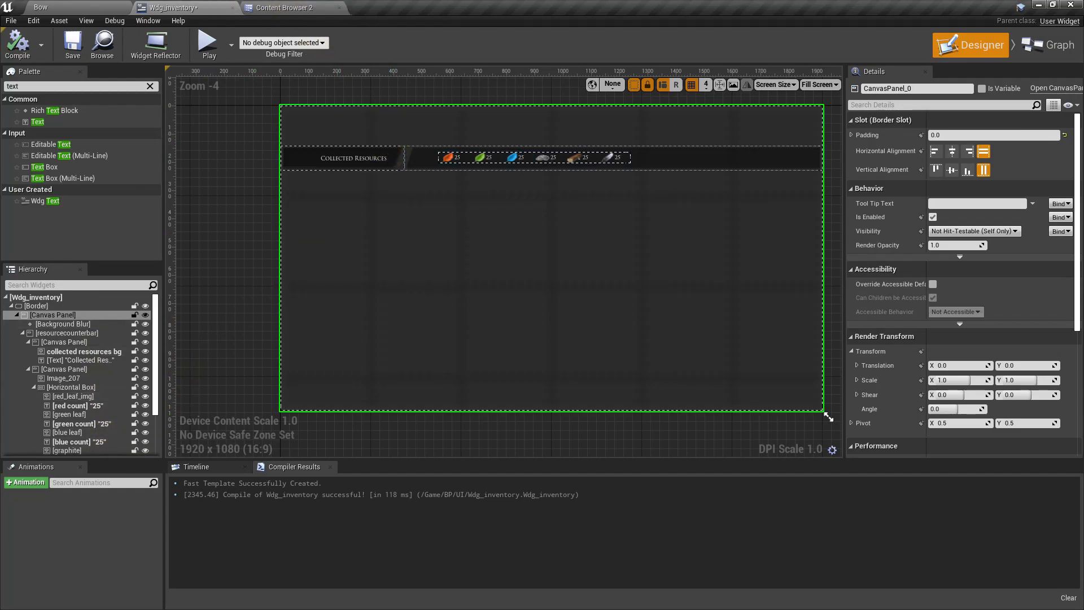
Step: Switch to Photoshop to examine the level bar in the game-ui1.jpg mockup, and return to the Wdg_inventory designer in Unreal
key(alt+Tab)
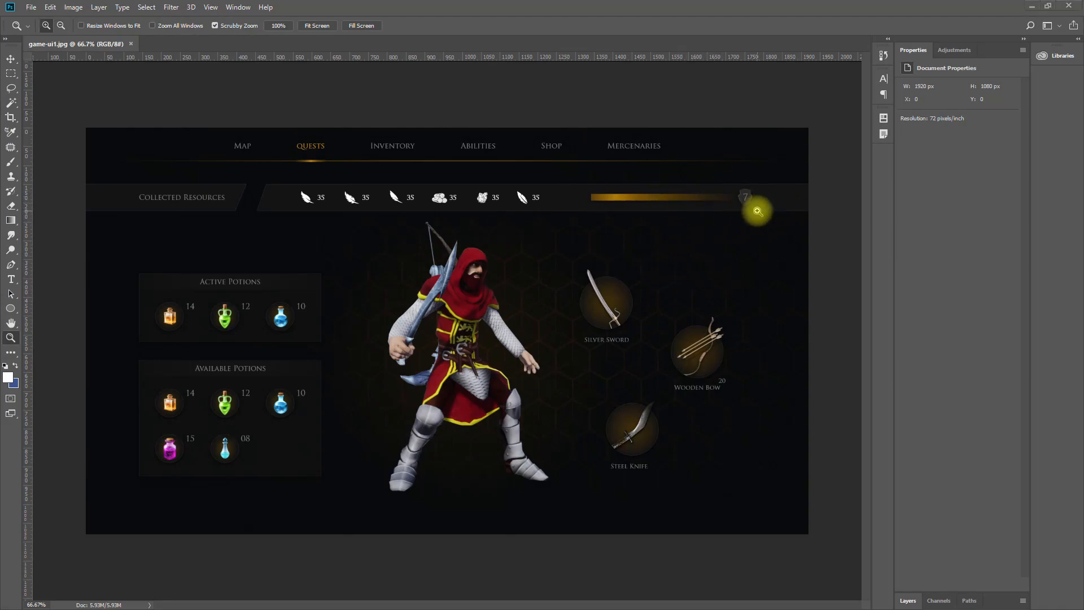
key(alt+Tab)
scroll(643, 117, up, 3)
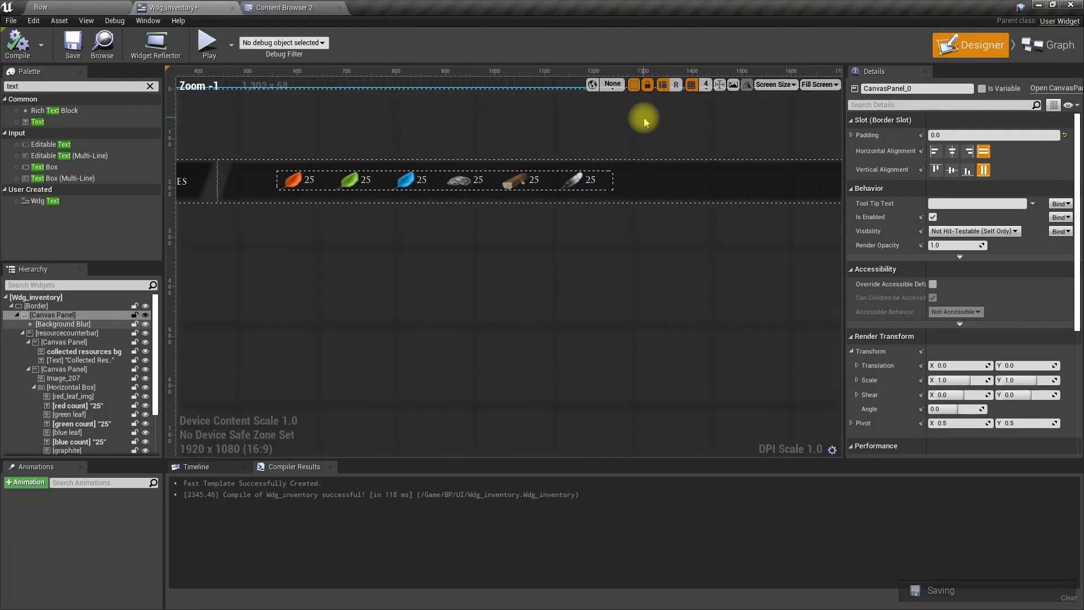
scroll(658, 135, down, 1)
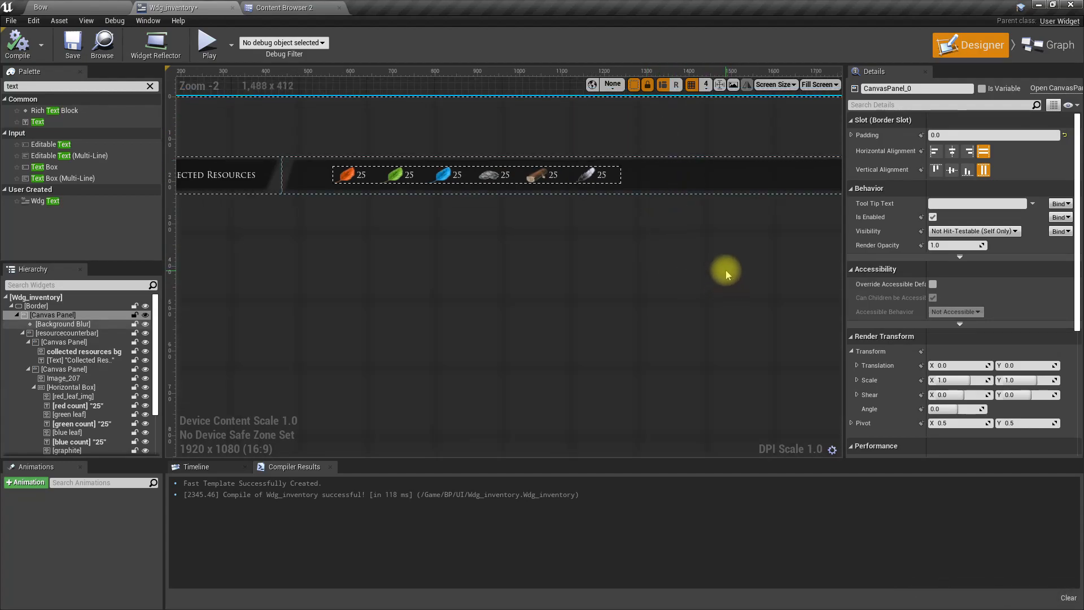
Step: Show the mockup by setting the Border brush's tint alpha to 1, and hide the Background Blur in the designer
click(59, 321)
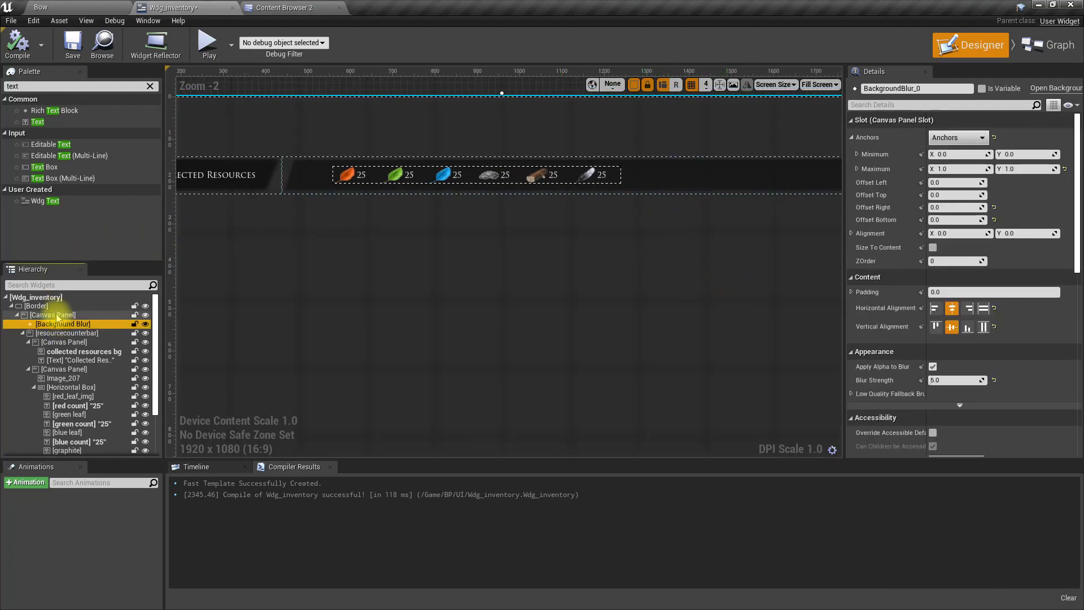
click(46, 306)
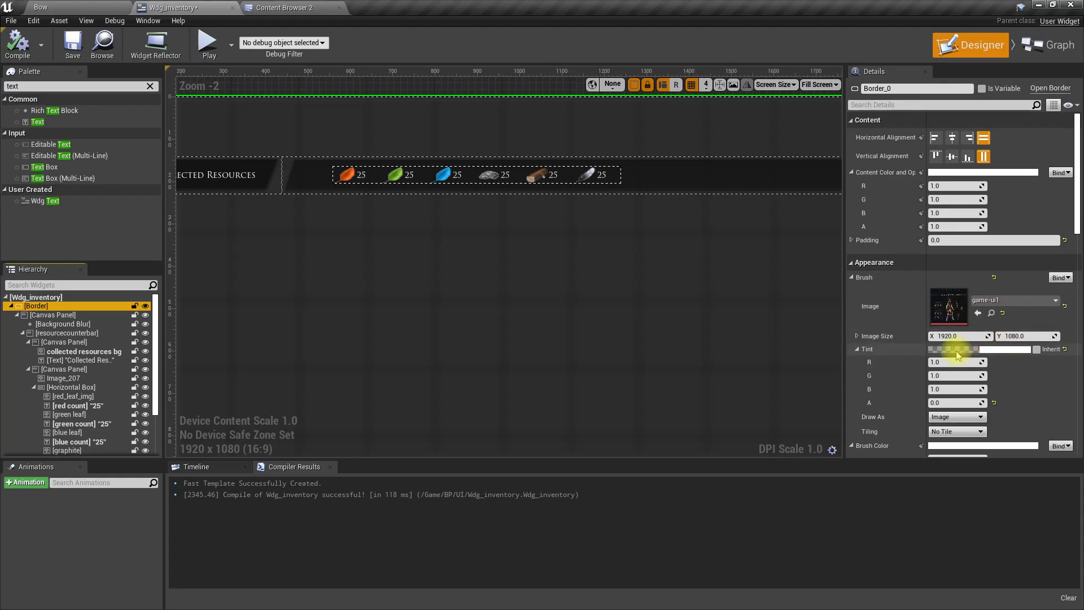
click(947, 406)
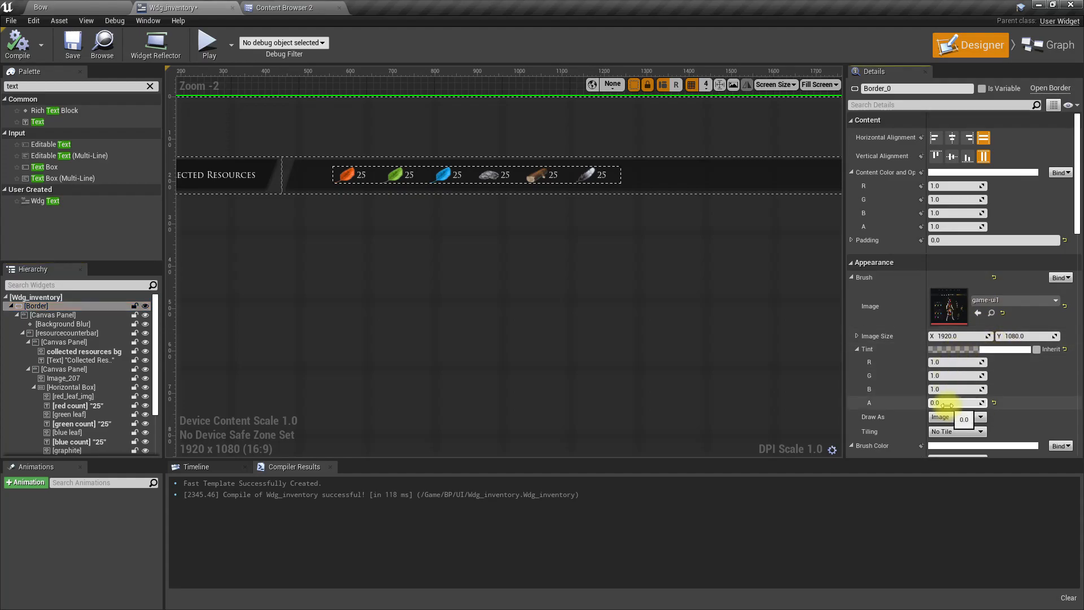
text(1)
key(Return)
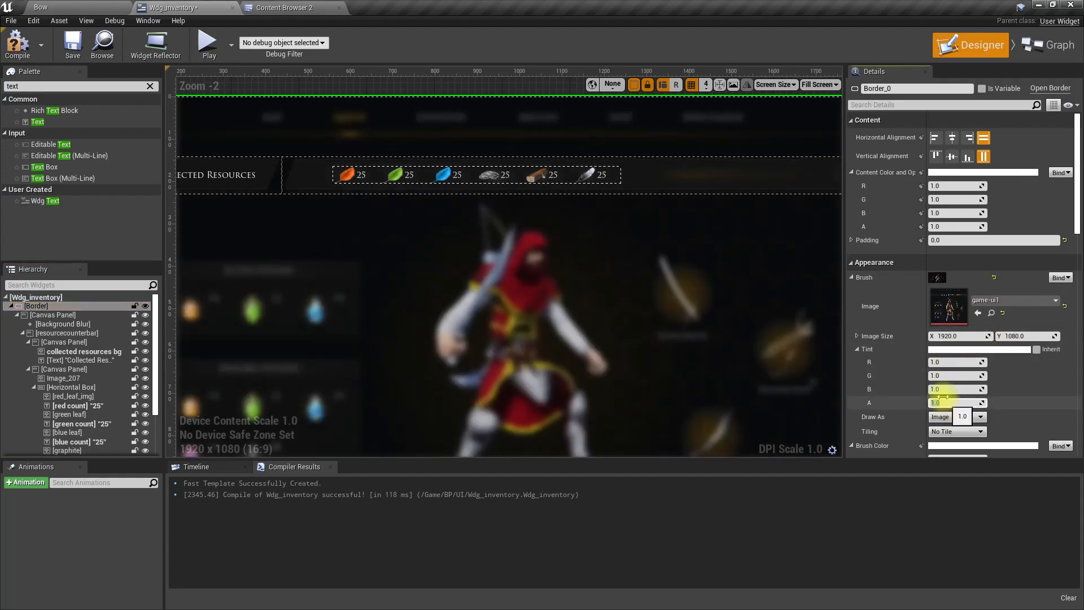
click(145, 323)
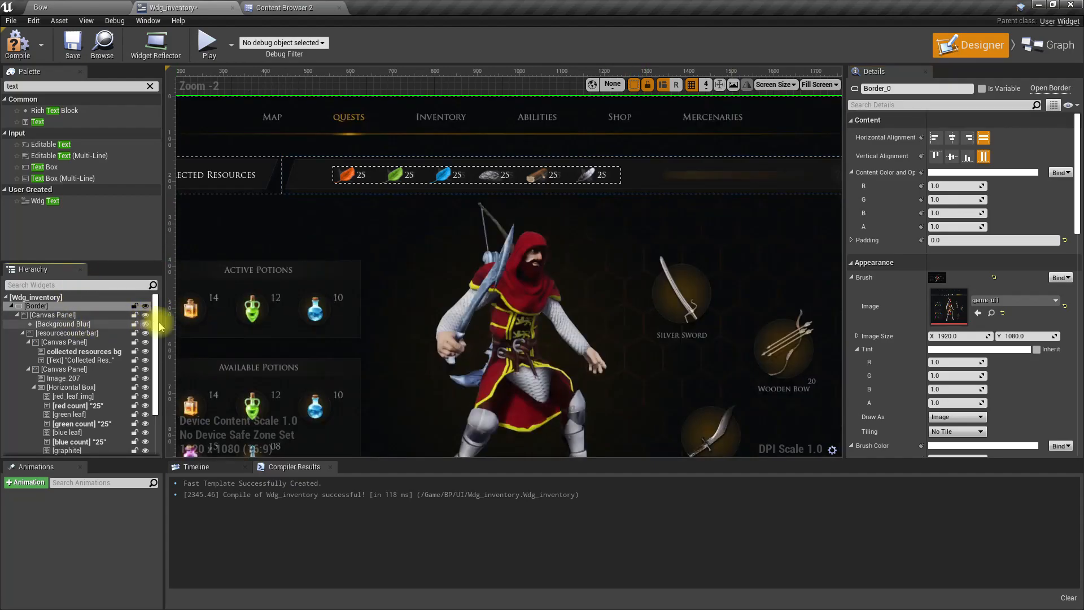
Step: Import the level-2 image from the UI\Slices folder on disk into the BP/UI/hud_elements content folder
scroll(685, 303, down, 2)
right_drag(685, 302, 560, 278)
scroll(641, 269, up, 2)
right_drag(401, 267, 538, 277)
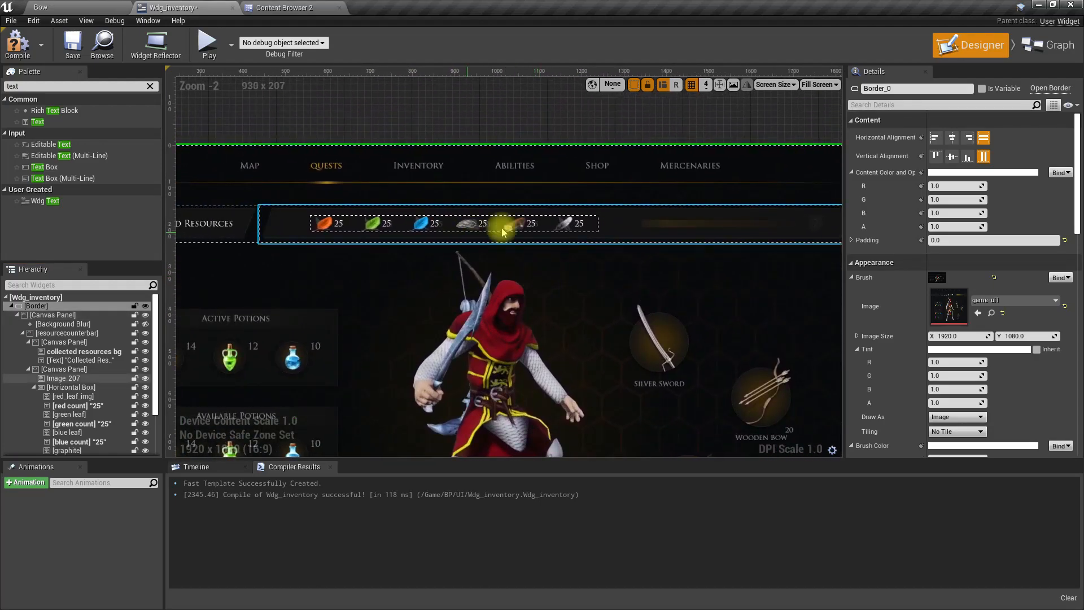
right_drag(688, 285, 605, 288)
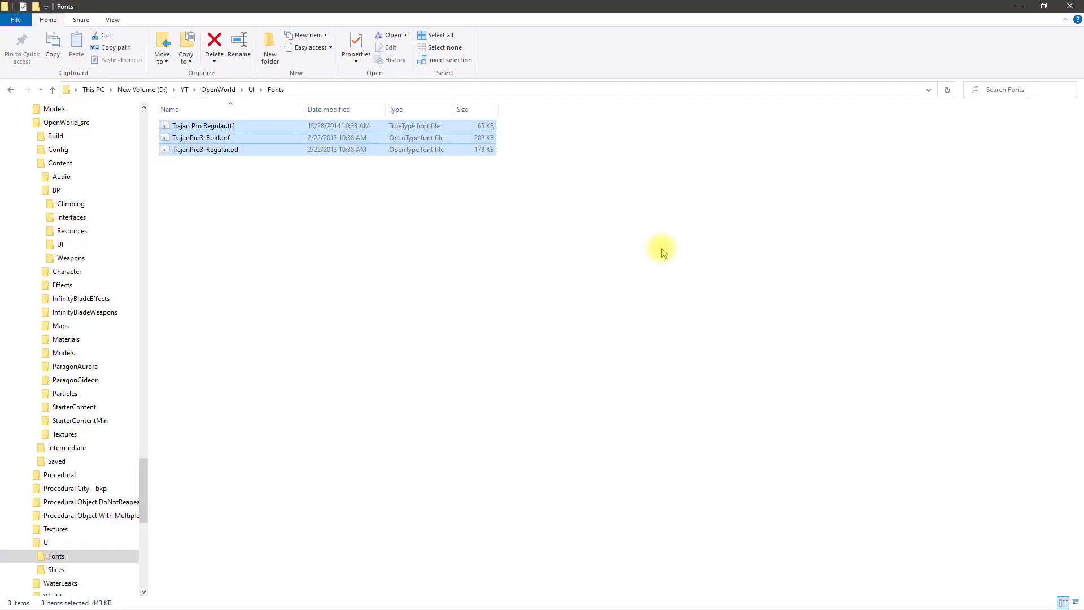
click(252, 90)
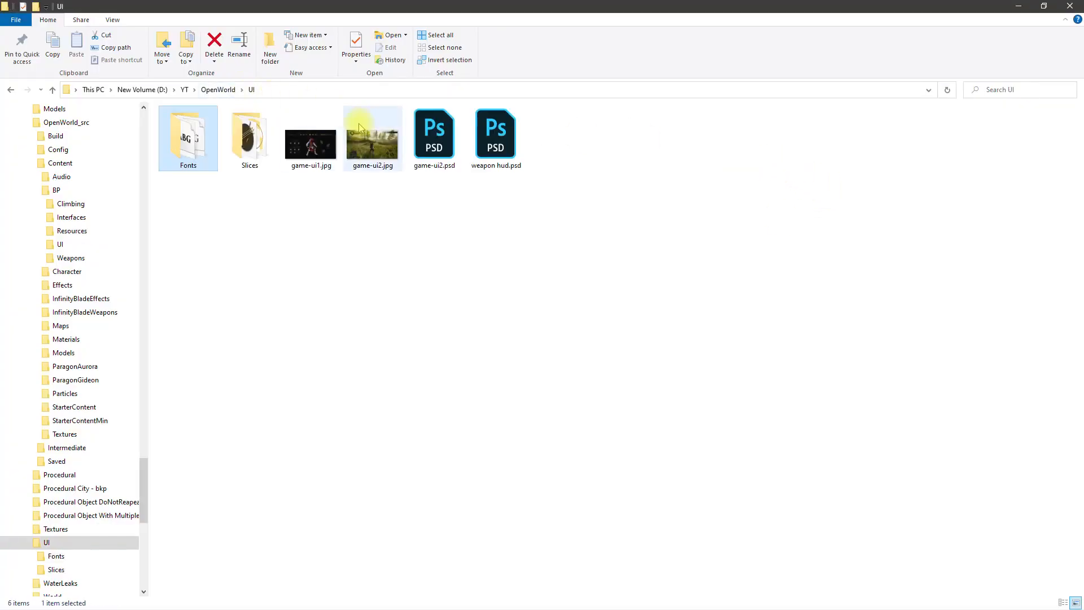
double_click(263, 138)
drag(680, 223, 85, 2)
key(alt+Tab)
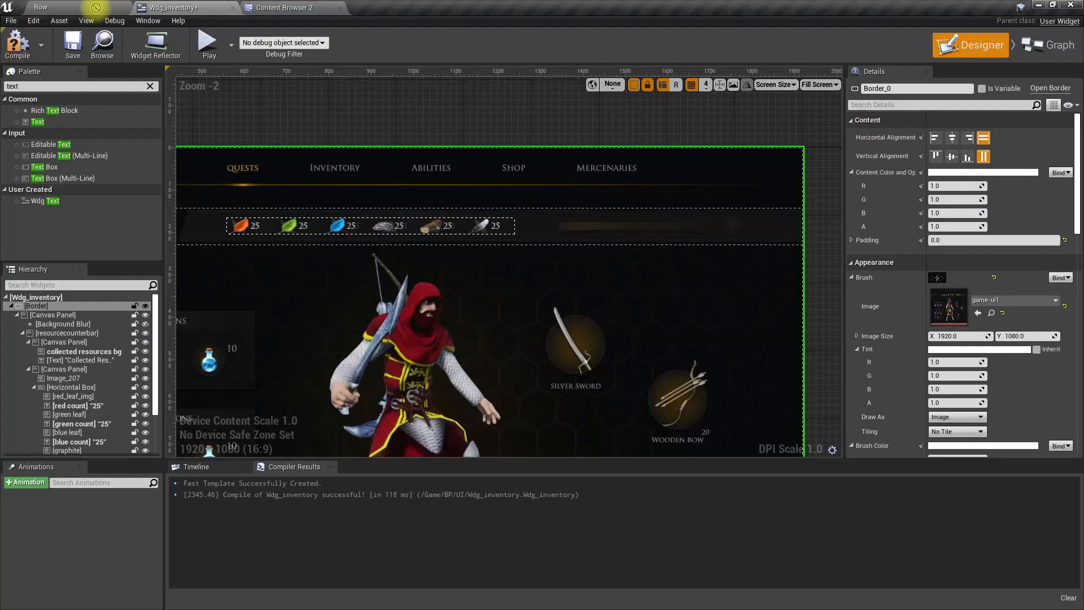
drag(275, 8, 275, 8)
drag(585, 231, 58, 188)
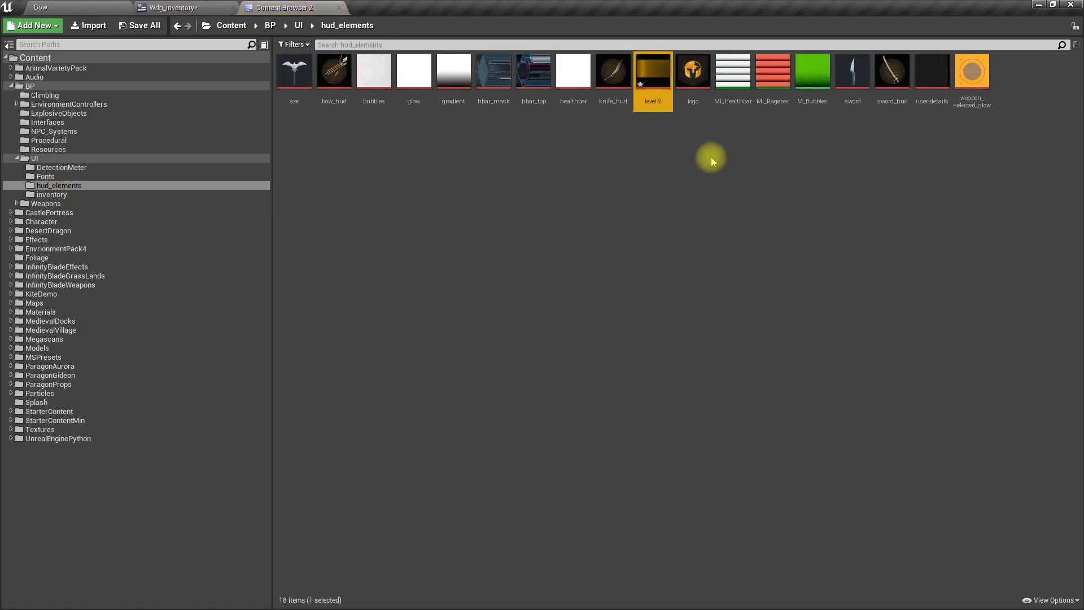
Step: Move the level-2 texture from hud_elements to the BP/UI/inventory folder and open that folder
drag(652, 71, 72, 195)
click(93, 221)
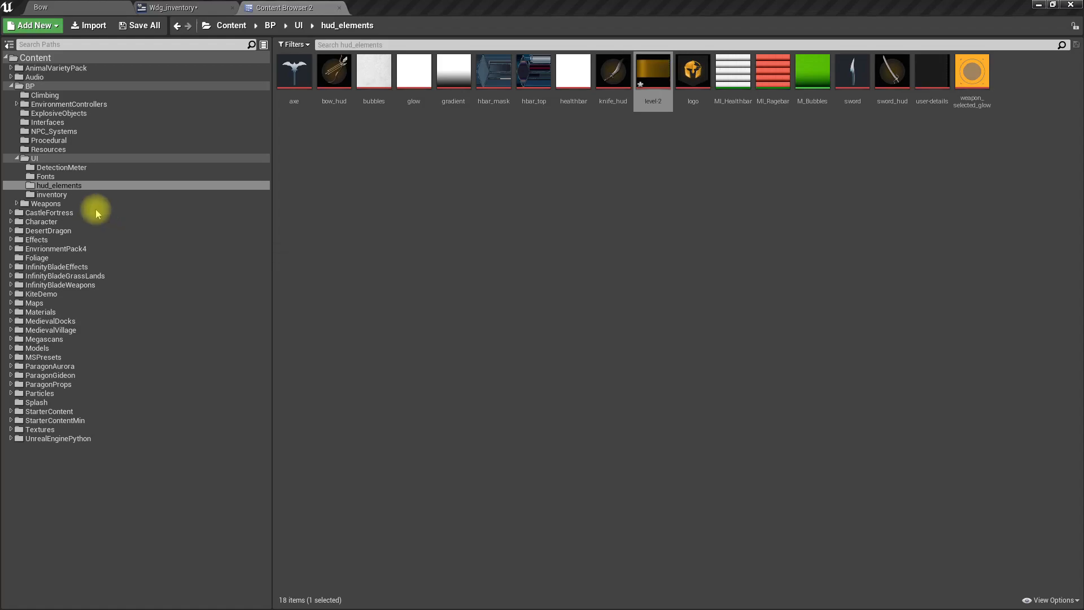
click(62, 195)
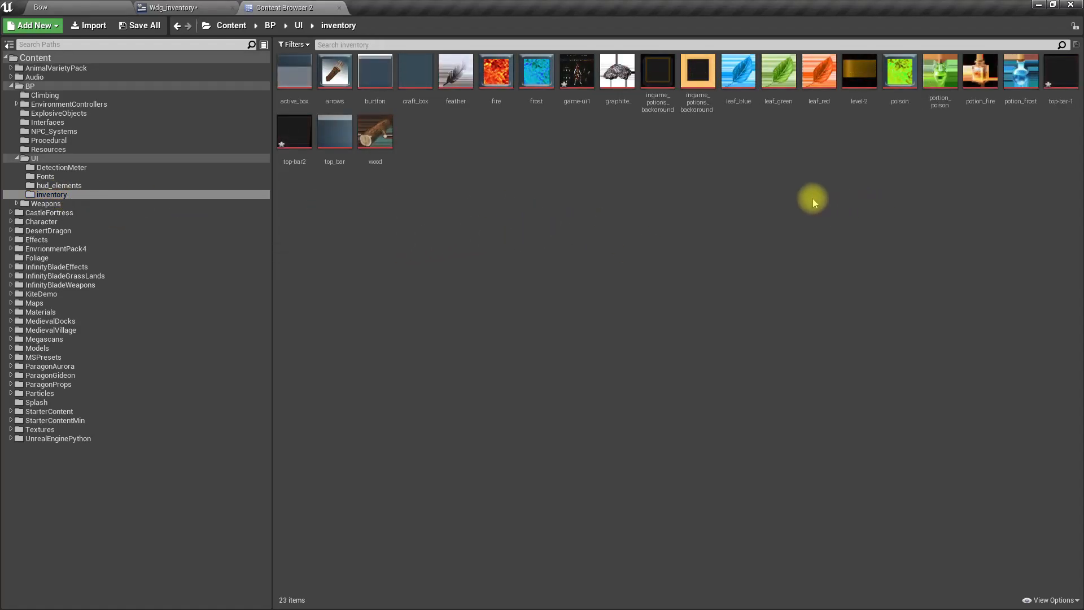
mouse_move(859, 85)
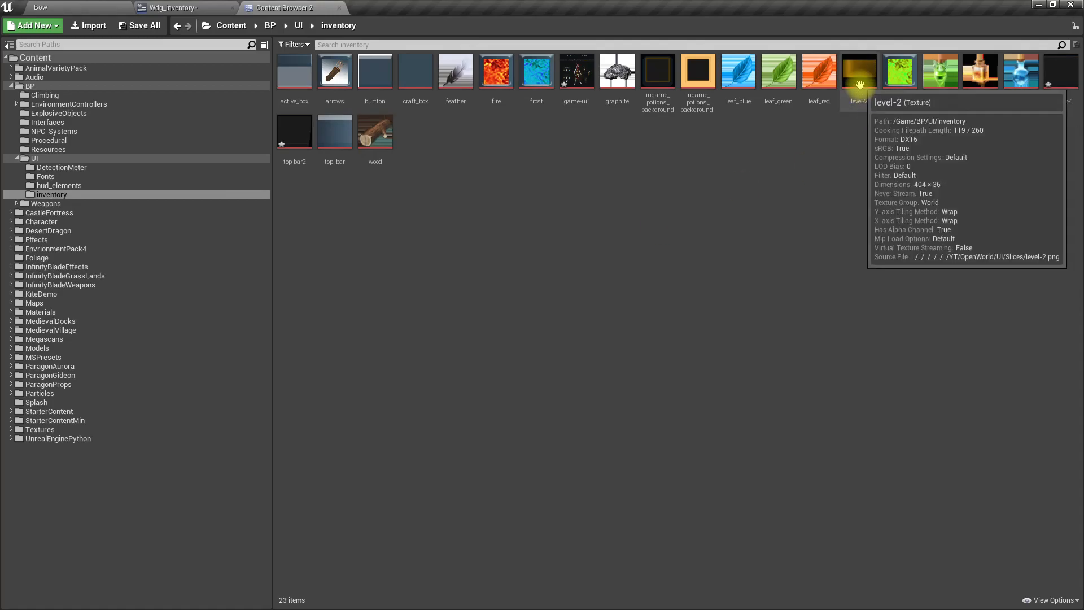
Step: Add an Image named "level bar" after the Horizontal Box in the second Canvas Panel of resourcecounterbar in Wdg_inventory
click(223, 8)
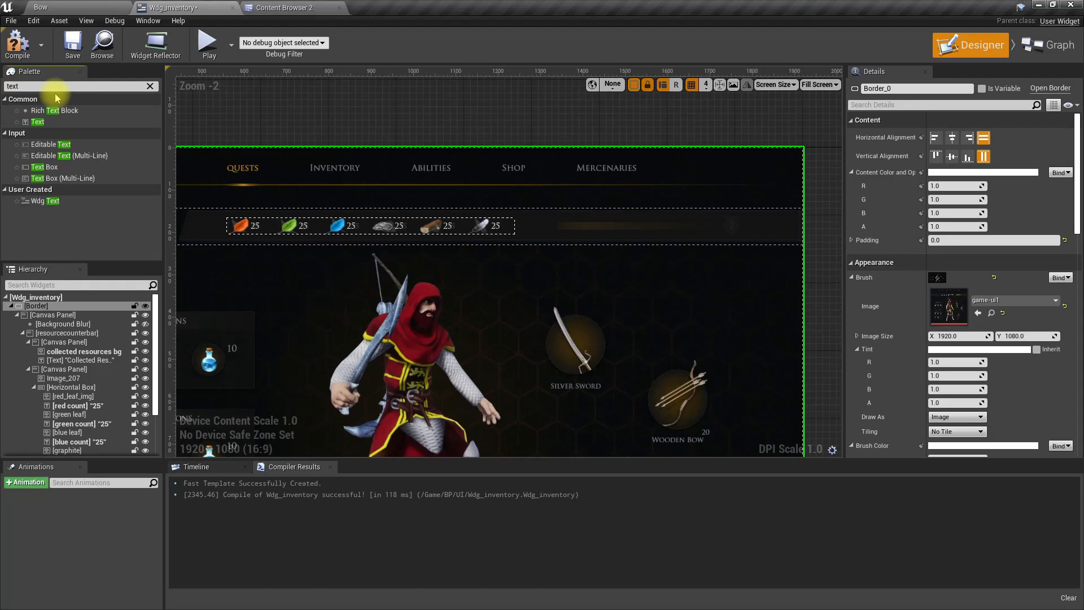
text(image)
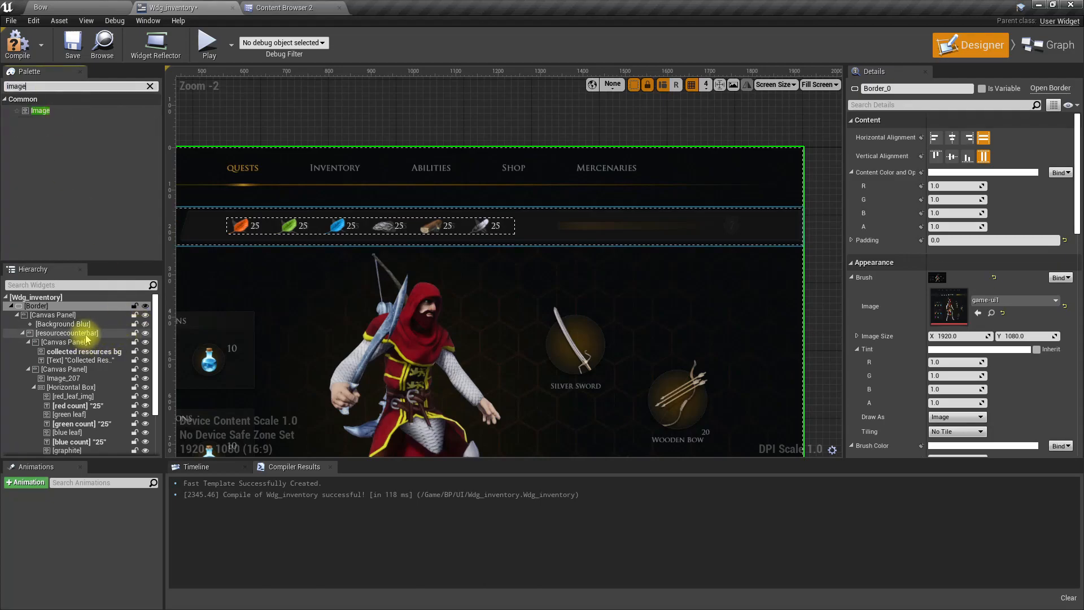
scroll(284, 316, down, 2)
right_drag(284, 316, 450, 298)
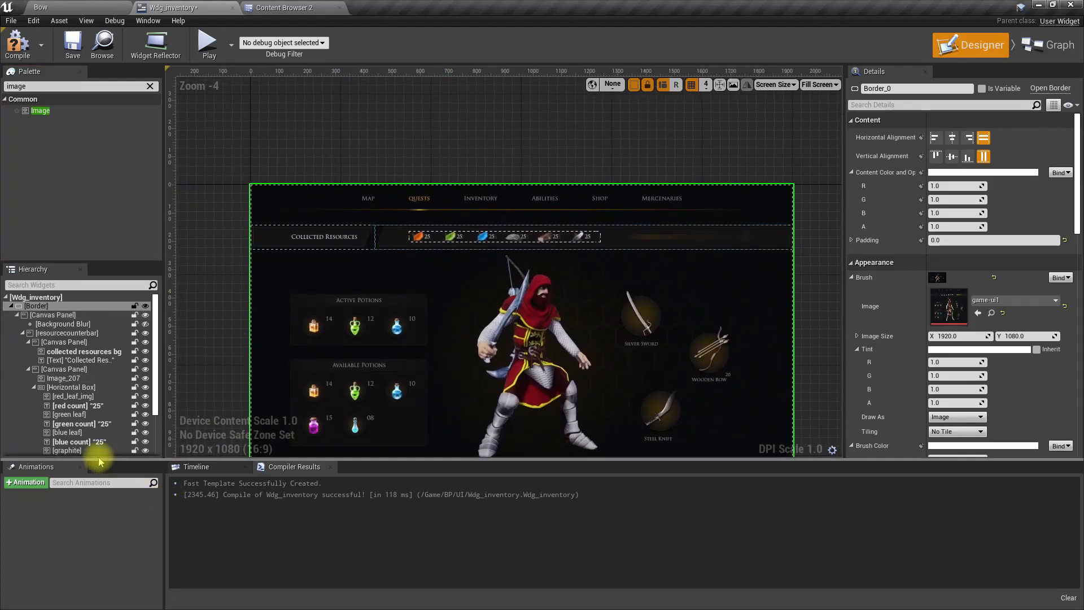
click(34, 387)
click(65, 388)
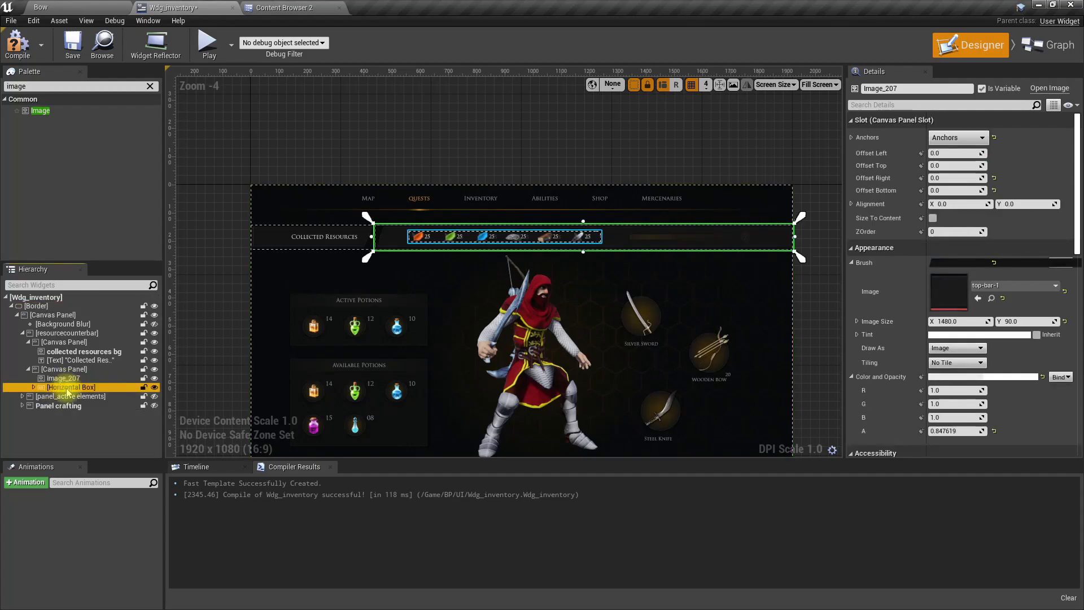
drag(35, 110, 85, 395)
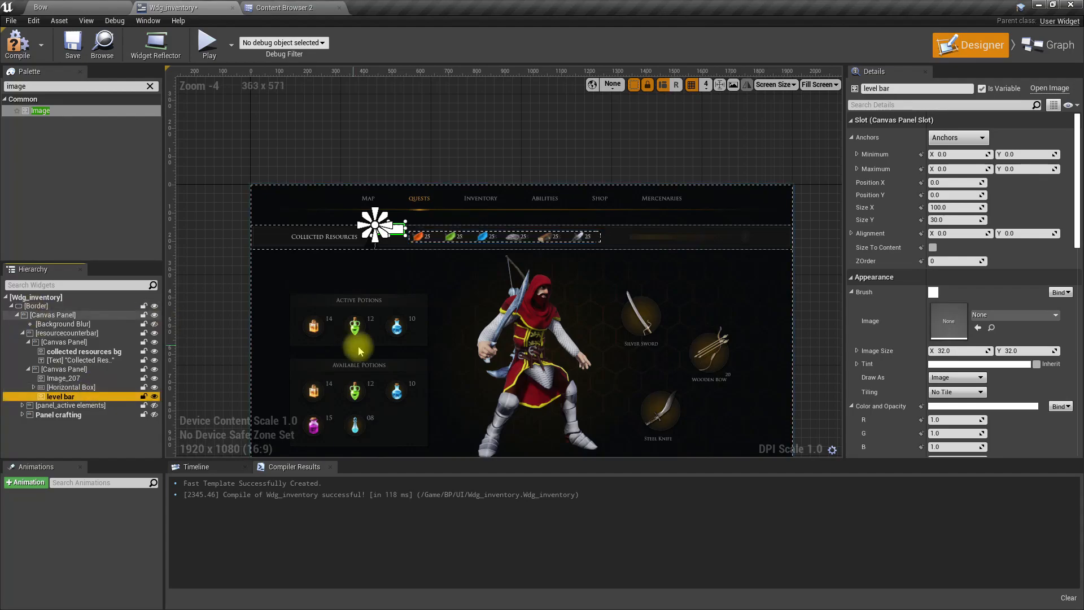
Step: Assign the level-2 texture from the inventory folder as the level bar's brush image
scroll(699, 244, up, 3)
scroll(693, 251, down, 4)
scroll(511, 260, up, 2)
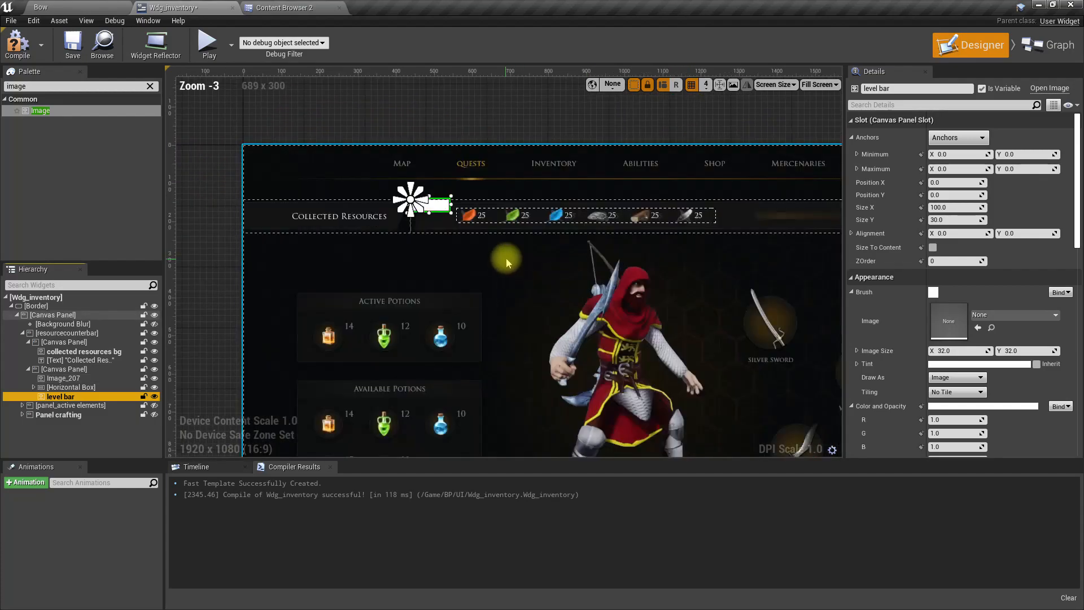
click(97, 8)
click(280, 8)
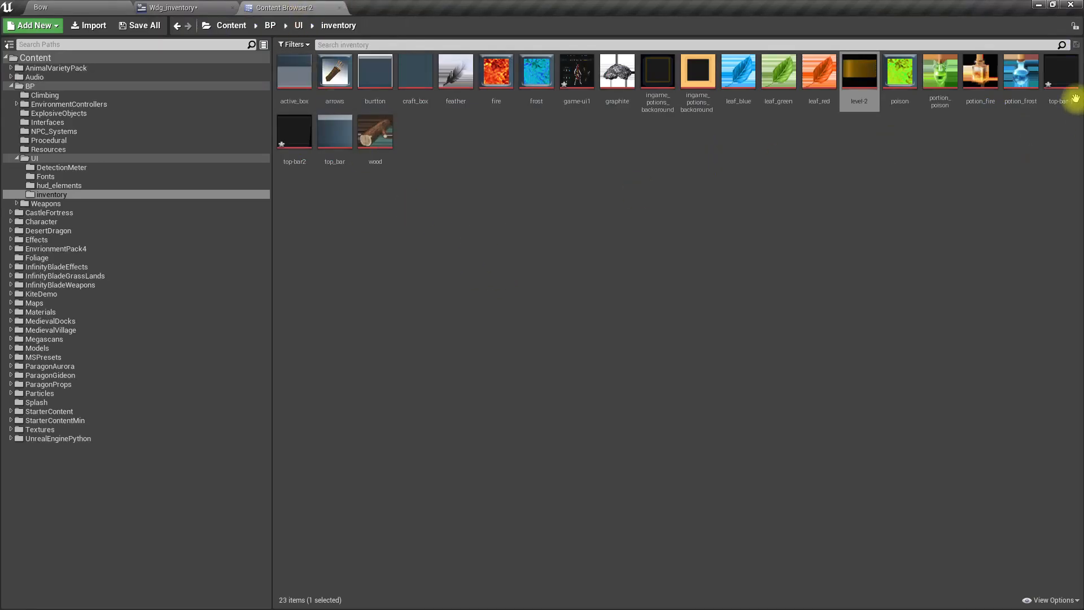
mouse_move(864, 79)
mouse_down()
mouse_move(170, 6)
mouse_move(212, 7)
mouse_move(187, 7)
mouse_move(1057, 363)
mouse_move(1021, 314)
mouse_move(1010, 317)
mouse_up()
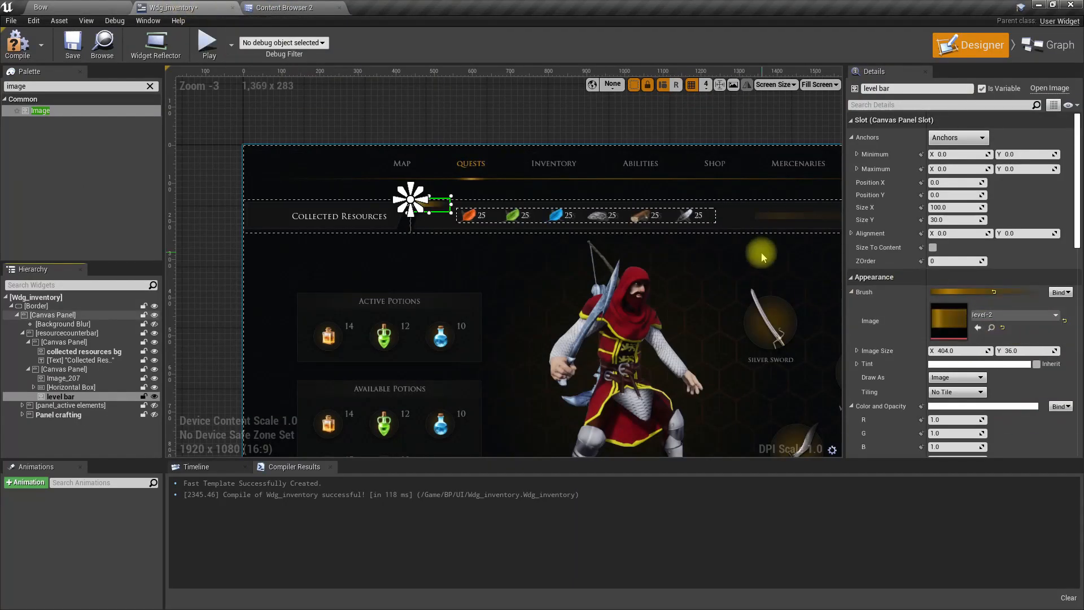
Step: Move the level bar over the mockup's bar, to about X 904 and Y 32
right_drag(742, 272, 598, 285)
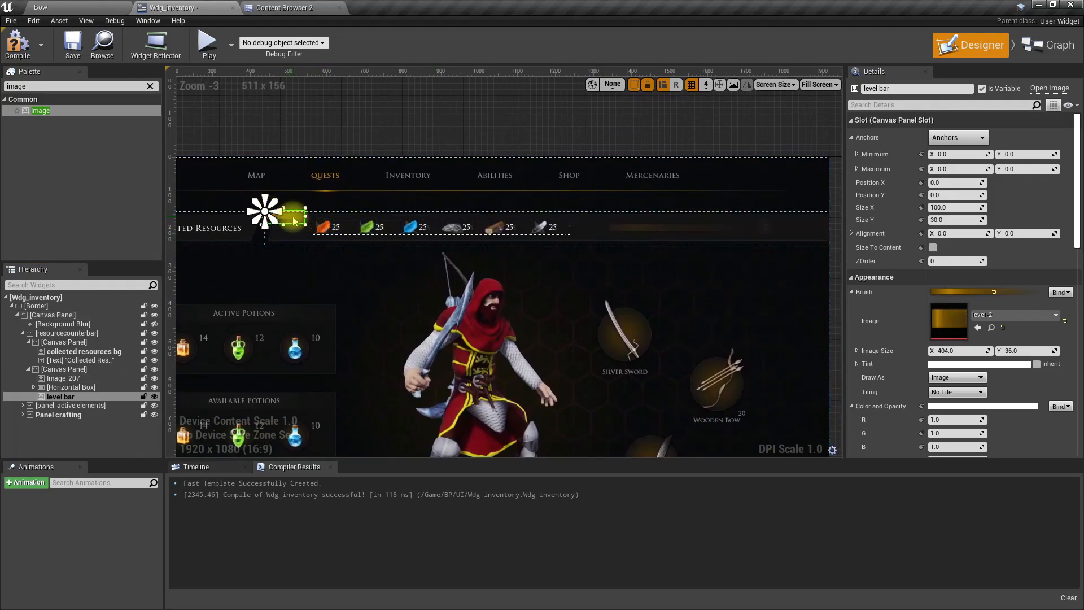
drag(297, 220, 643, 238)
scroll(644, 251, up, 6)
right_drag(643, 335, 570, 343)
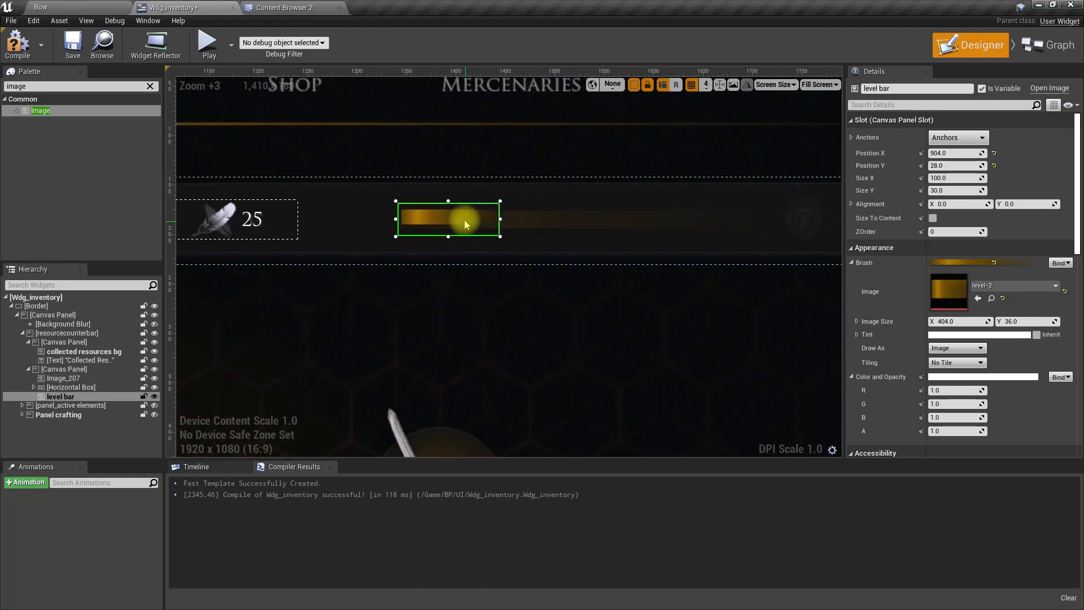
mouse_move(460, 224)
mouse_down()
mouse_move(508, 222)
mouse_move(454, 224)
mouse_up()
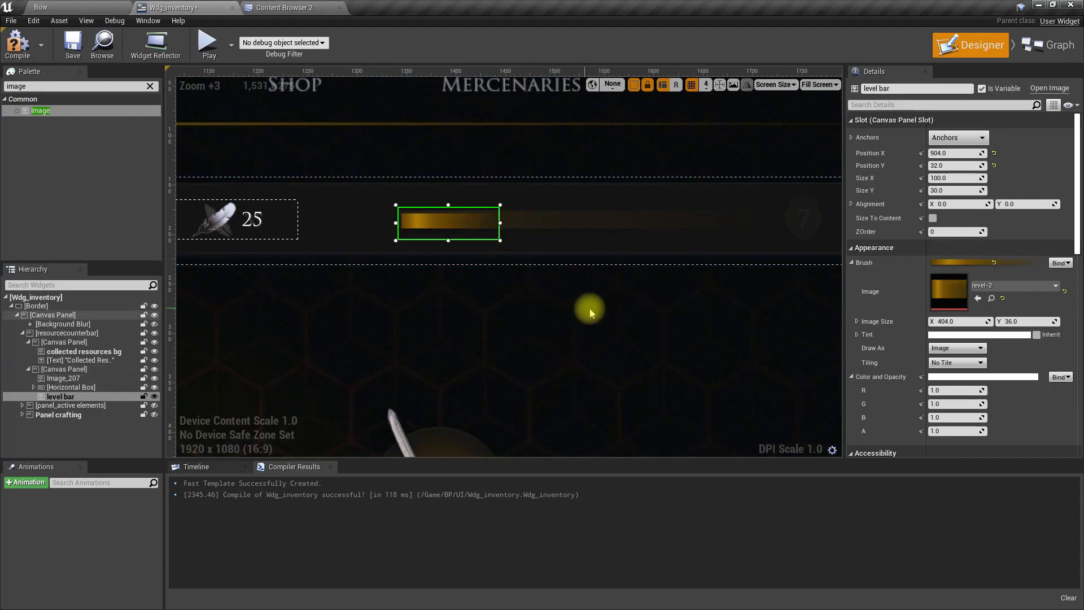
Step: Widen the level bar to about 366 to cover the mockup's bar, and compile the widget
right_drag(589, 310, 447, 290)
drag(358, 204, 620, 201)
scroll(585, 330, down, 3)
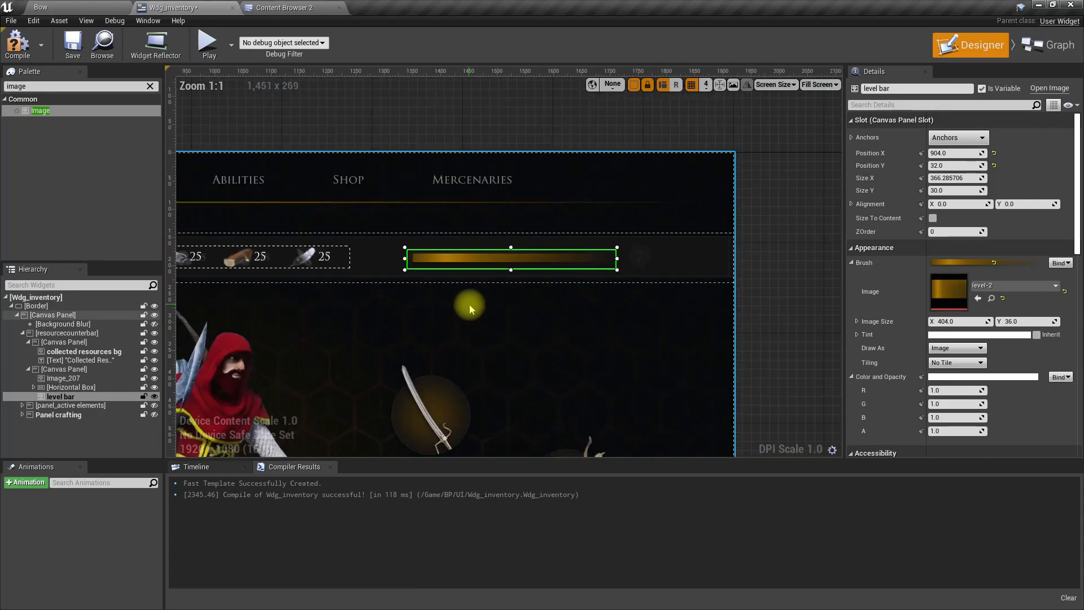
right_drag(363, 322, 438, 297)
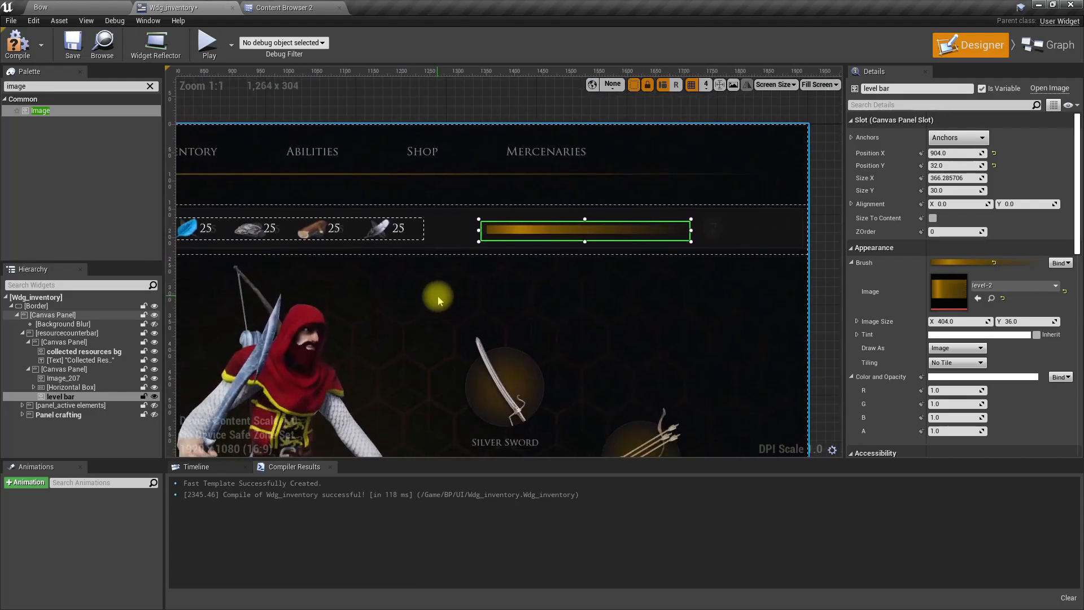
click(15, 48)
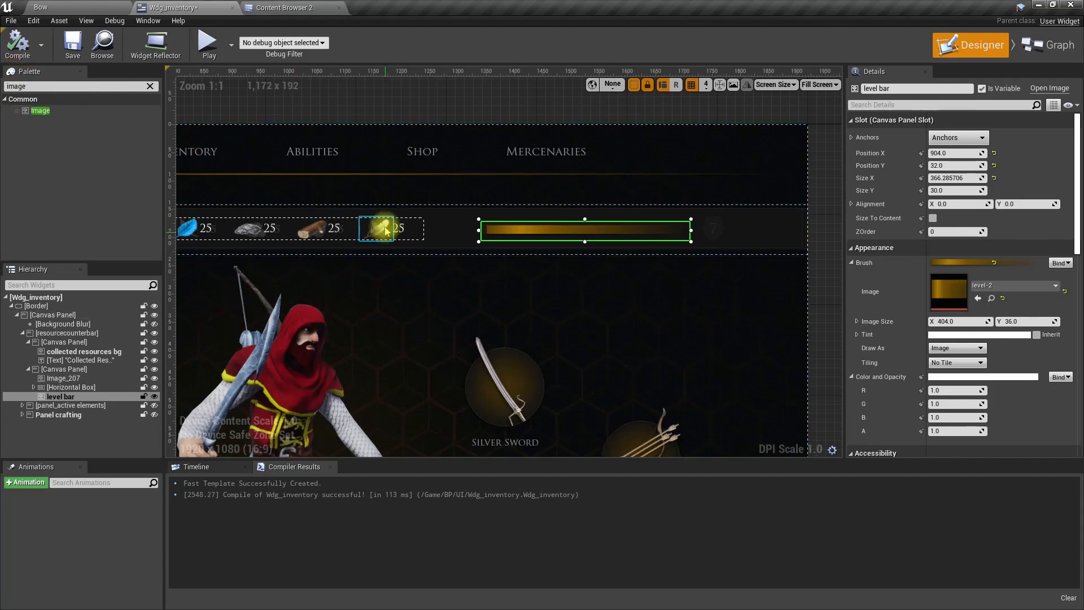
Step: Play the Bow level full screen and open the inventory to check the new level bar
click(40, 7)
right_drag(538, 269, 540, 272)
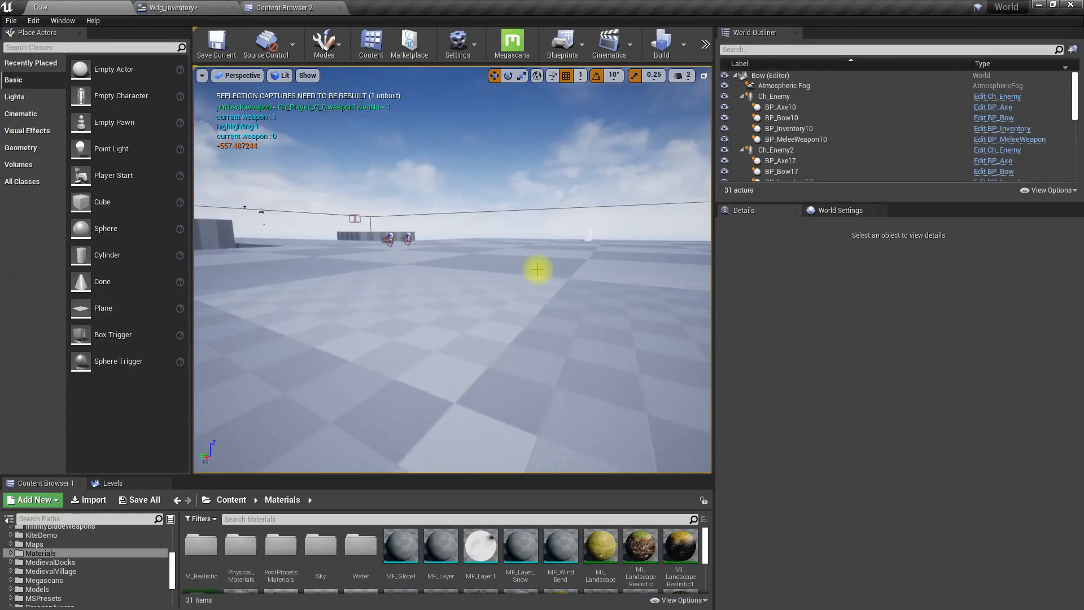
key(F11)
key(alt+p)
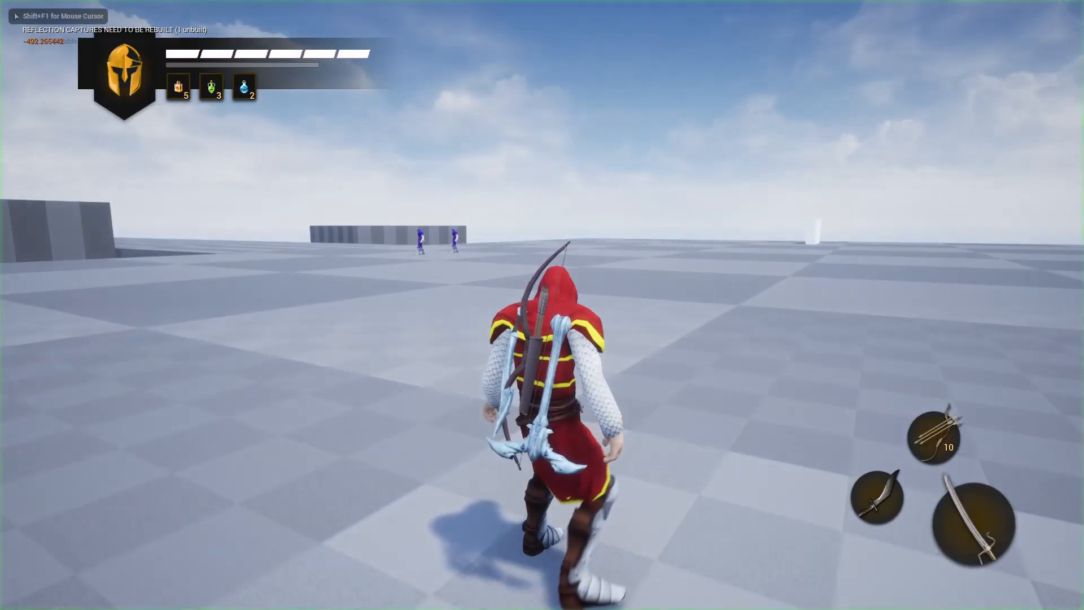
key(i)
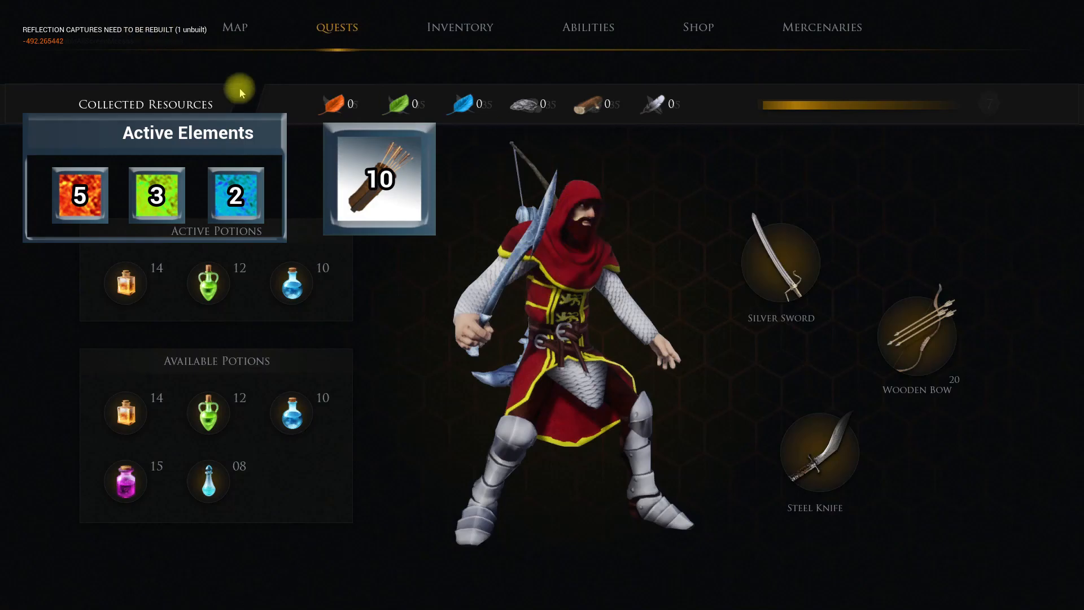
Step: Leave full screen while playing and widen the level viewport to examine the inventory there
key(F11)
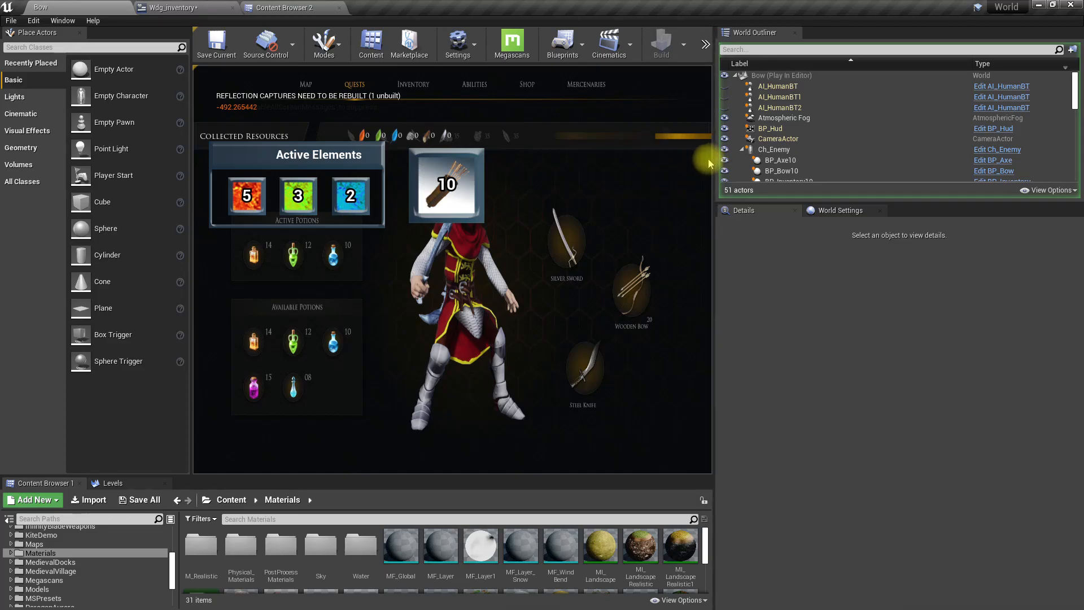
click(824, 350)
drag(716, 278, 958, 284)
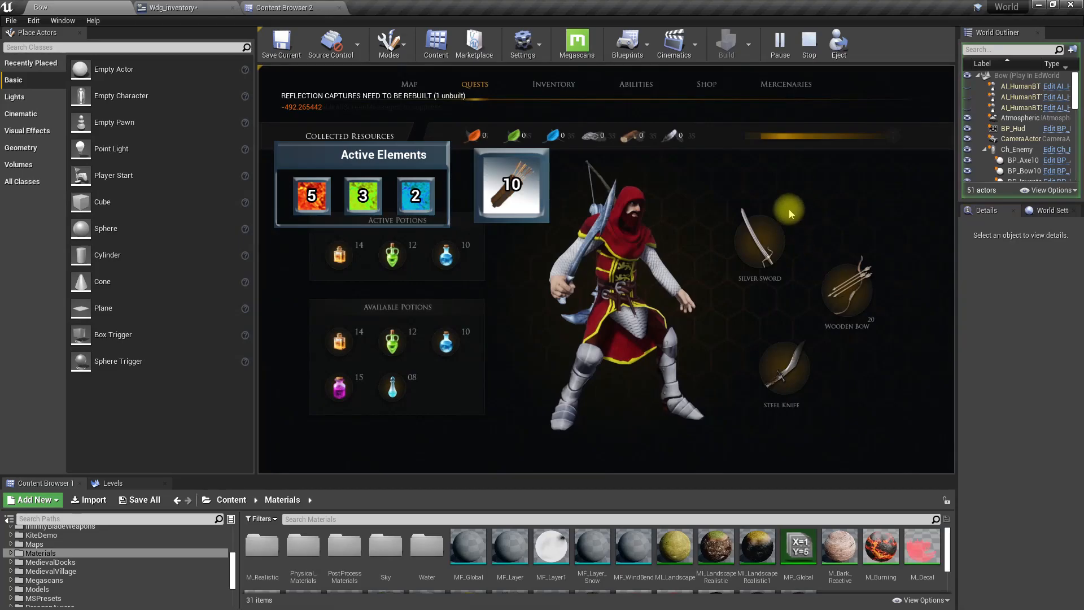
Step: View the inventory full screen in the running game, stop playing, and return to the inventory widget
key(F11)
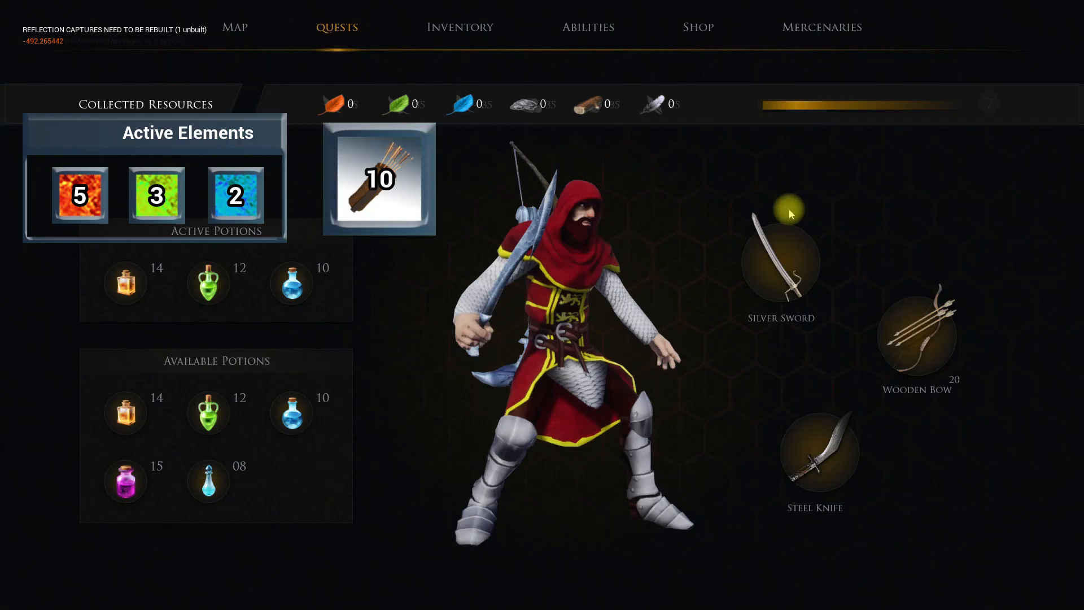
key(Escape)
key(F11)
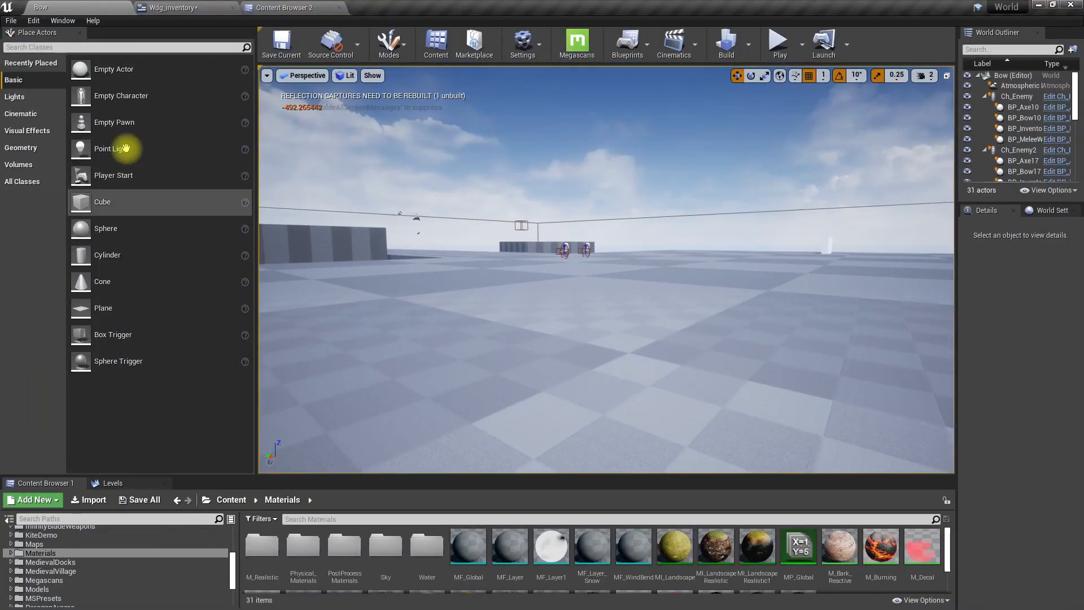
click(172, 7)
Step: Spread the level bar's anchors to fit its own ends, bringing its left offset to 0
scroll(531, 282, down, 2)
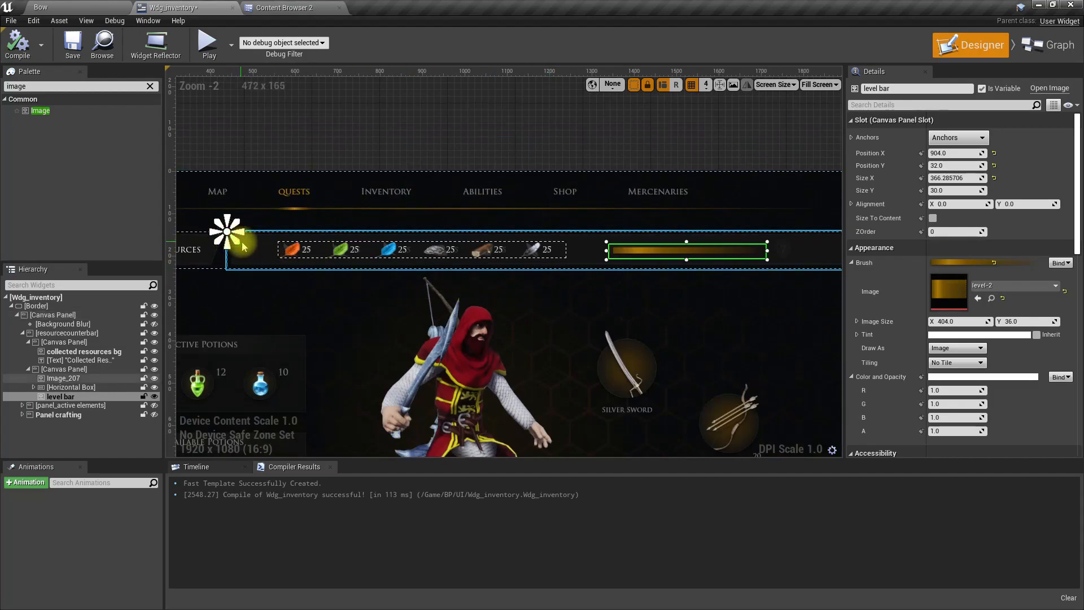
drag(239, 243, 580, 289)
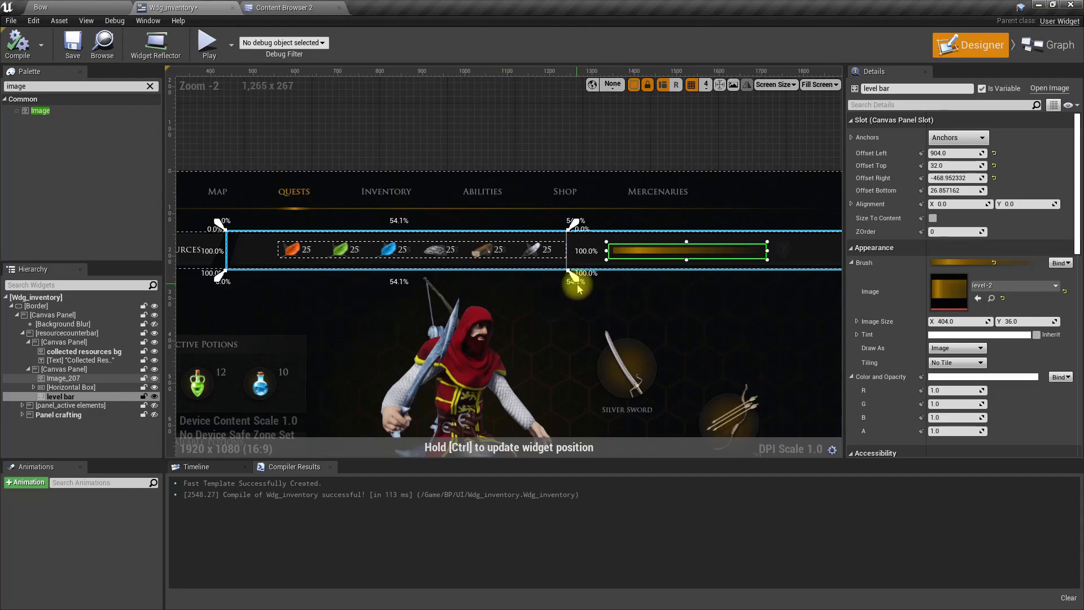
drag(219, 276, 270, 281)
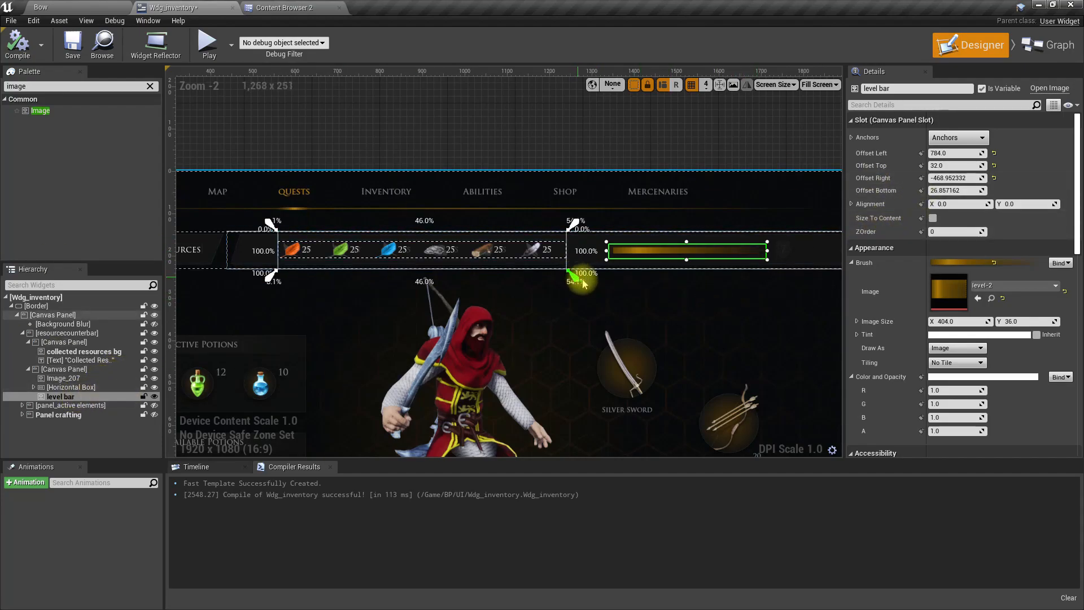
right_drag(675, 312, 534, 288)
drag(477, 281, 680, 298)
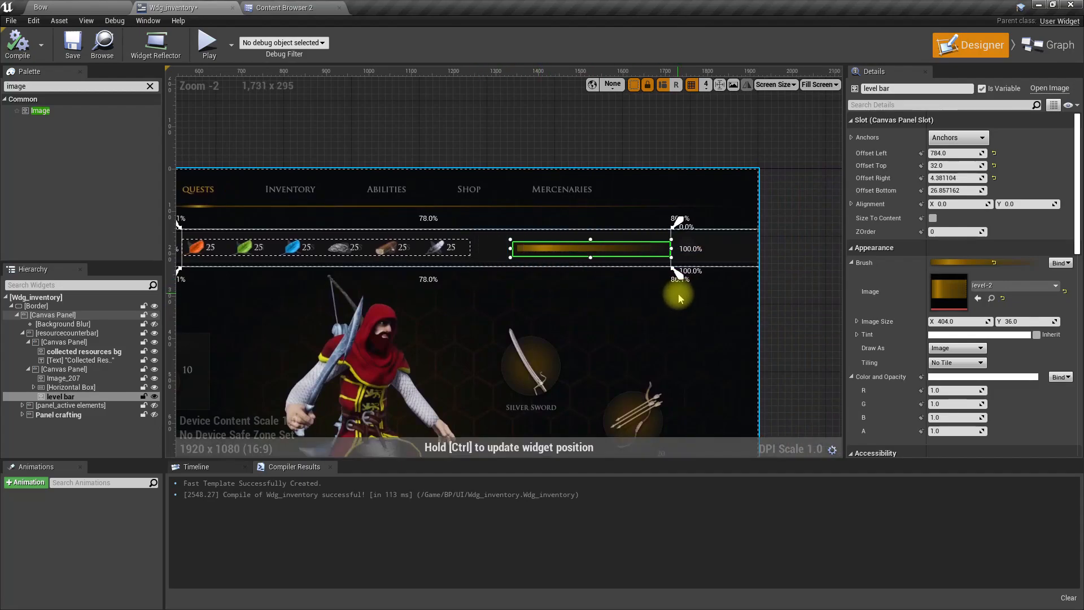
drag(178, 271, 510, 293)
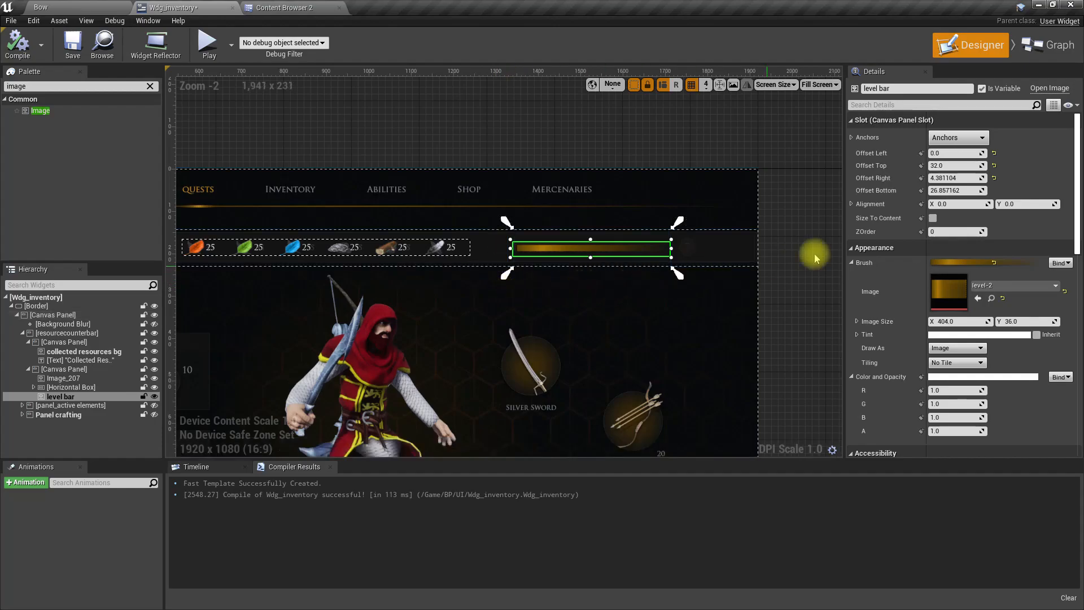
Step: Set the level bar's right offset to 0
click(951, 165)
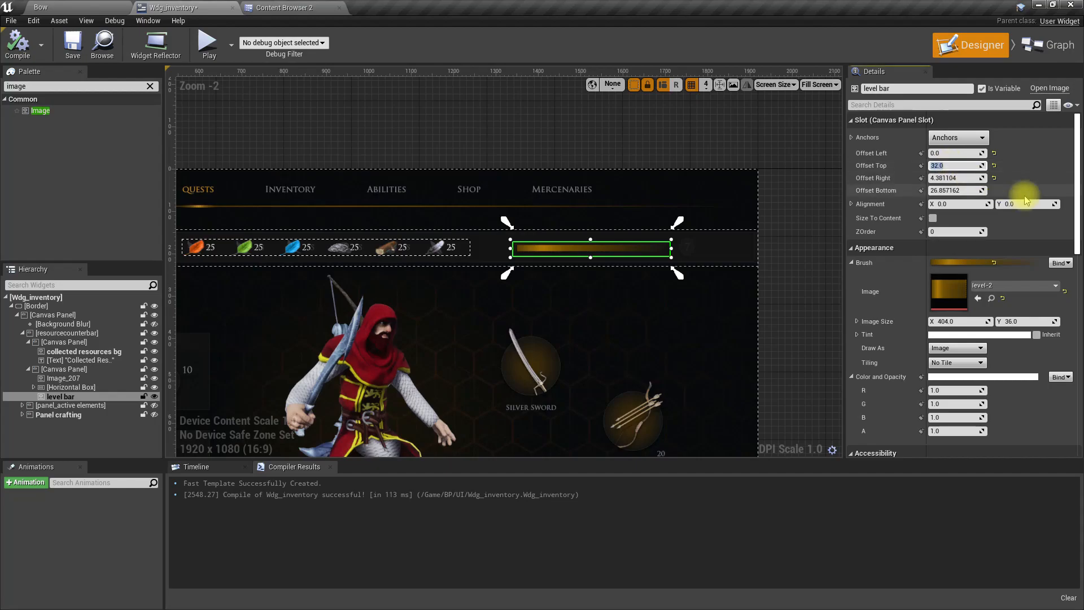
drag(509, 224, 509, 226)
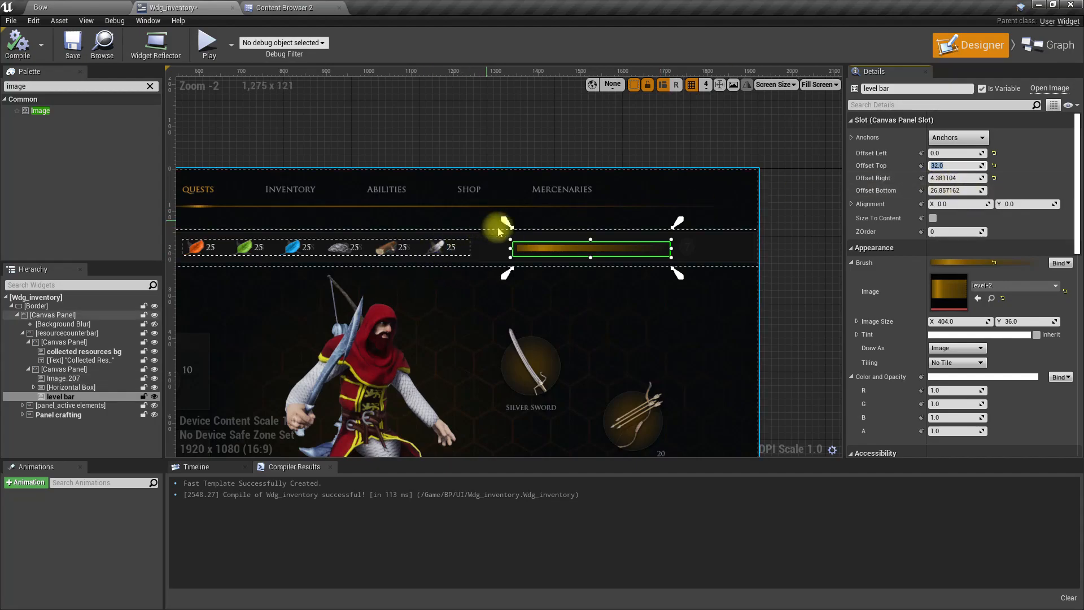
scroll(489, 226, up, 5)
scroll(536, 251, down, 4)
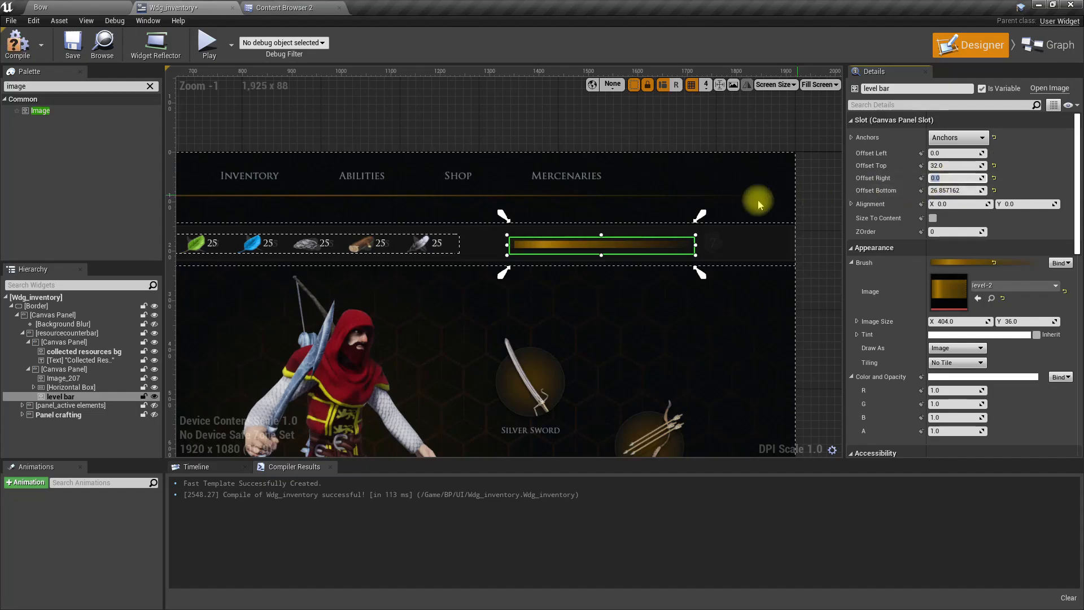
Step: Pull the resource horizontal box's anchors in around its edges, from about X 0.08 to X 0.55 and down to Y 0.94
right_drag(334, 281, 540, 282)
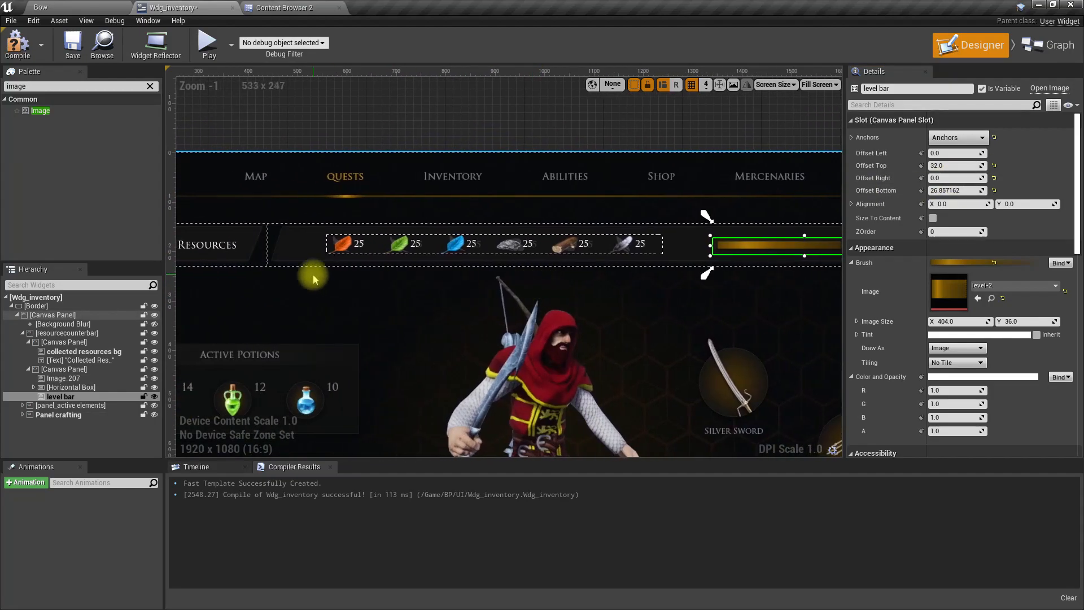
click(61, 387)
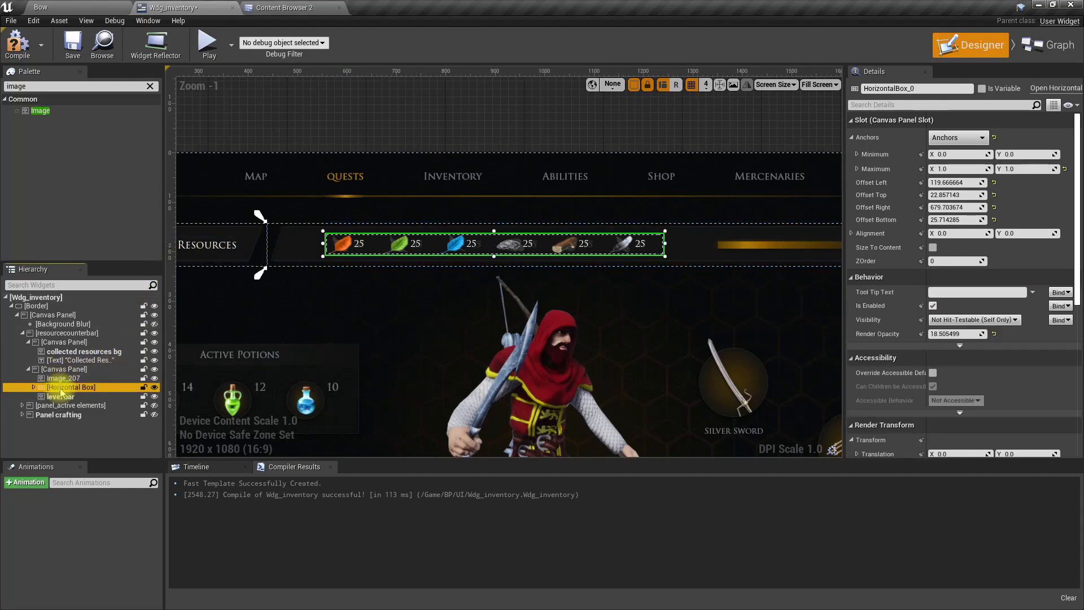
scroll(316, 294, down, 4)
scroll(560, 321, up, 3)
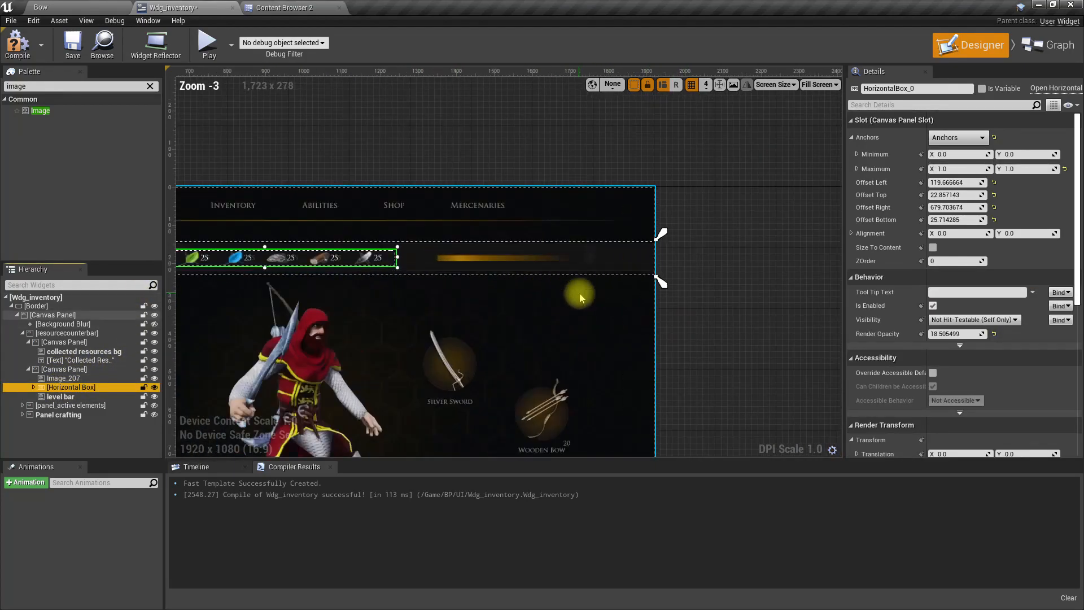
drag(669, 278, 388, 285)
drag(385, 282, 410, 307)
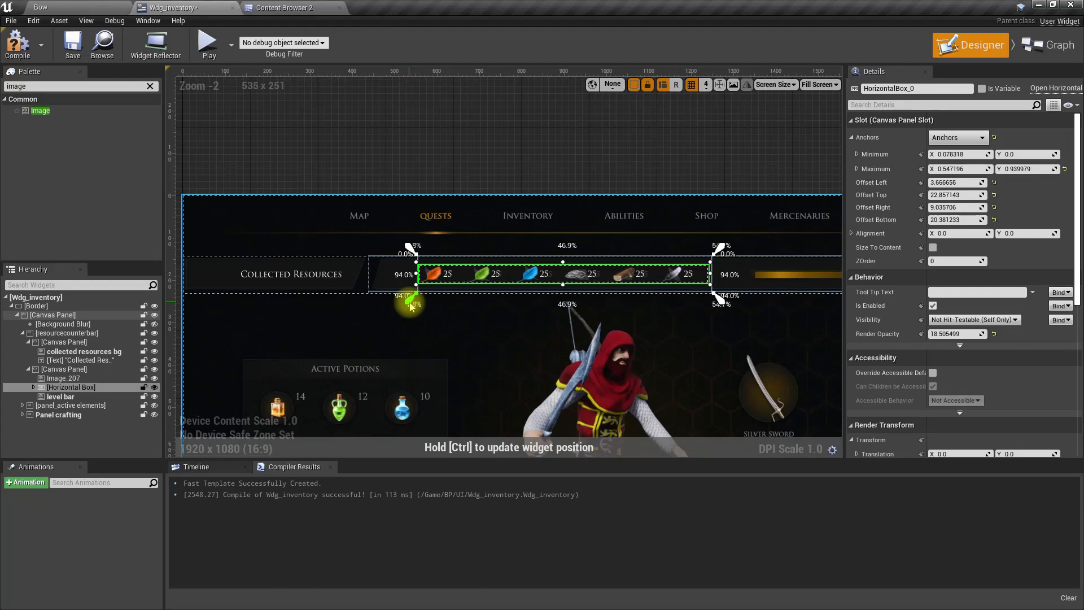
Step: Set the resource horizontal box's left and right offsets to 0
right_drag(496, 334, 453, 333)
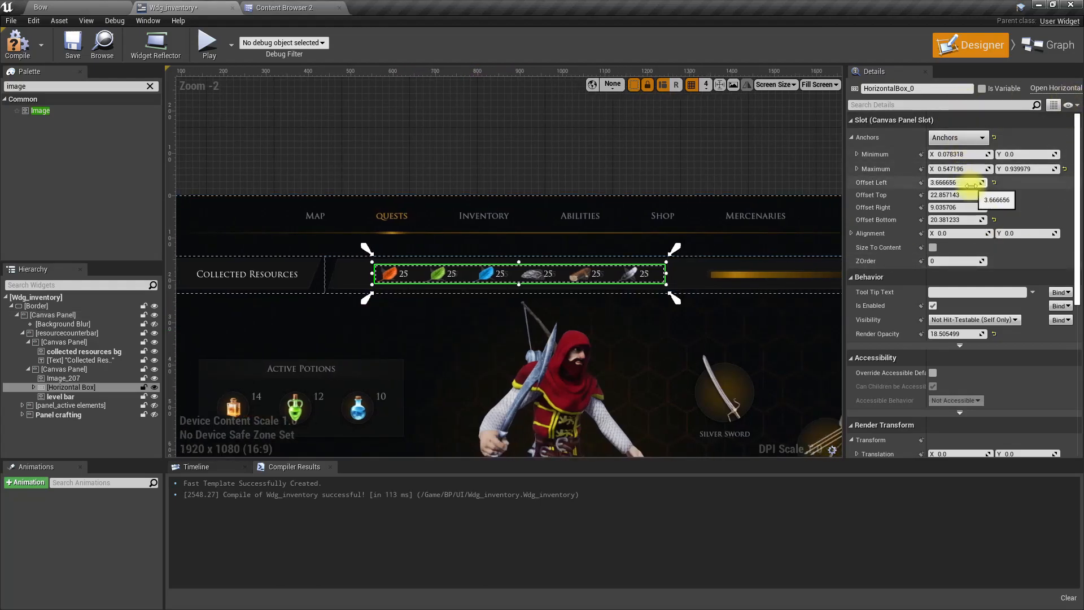
text(0)
key(Tab)
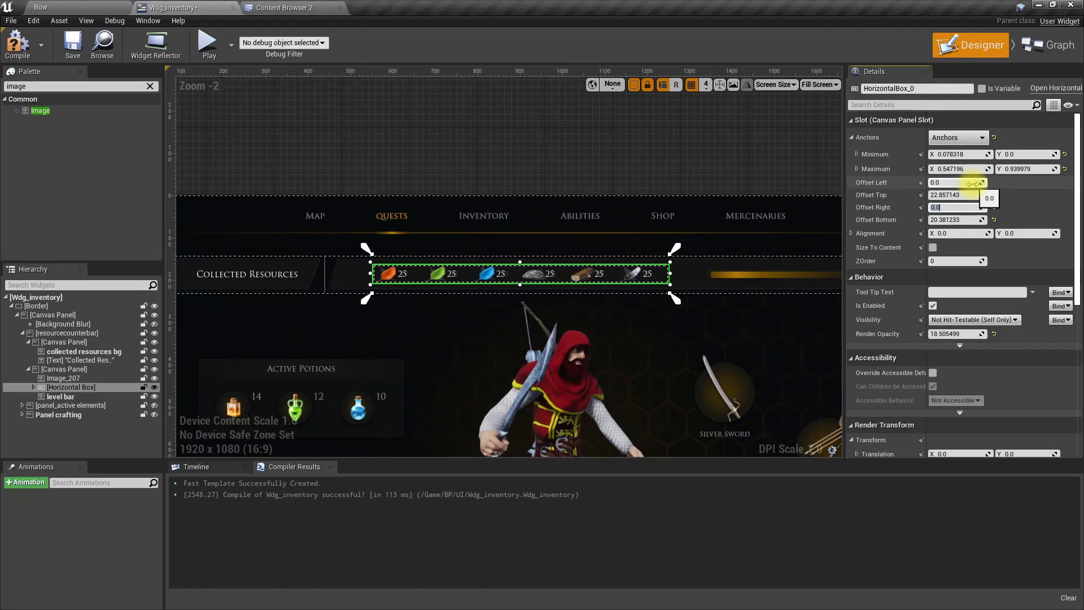
Step: Import level.png from the Slices folder into the project's BP/UI/inventory content folder
right_drag(661, 341, 300, 302)
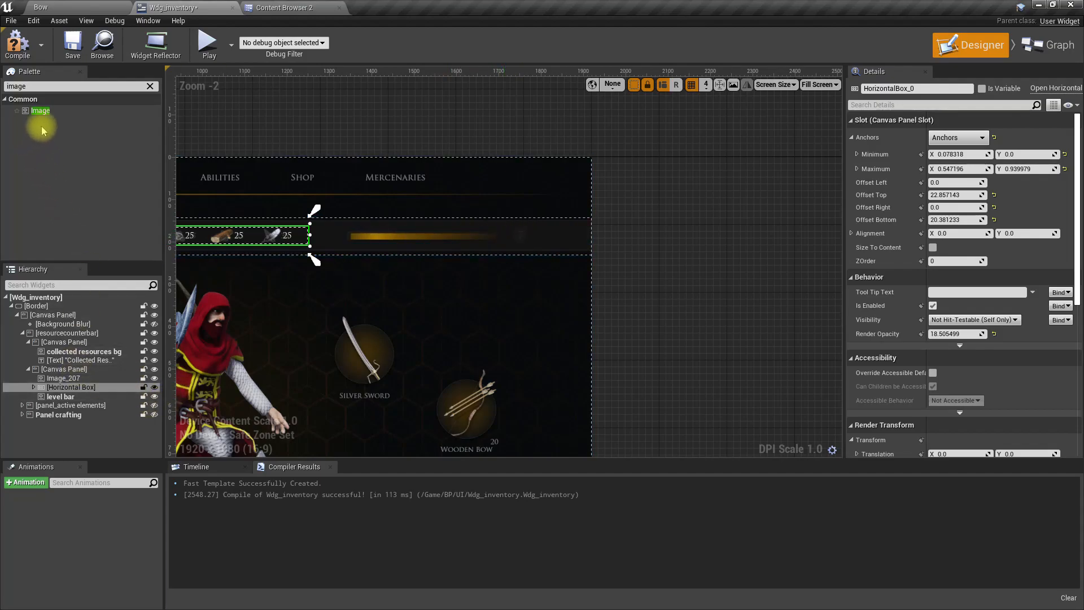
key(alt+Tab)
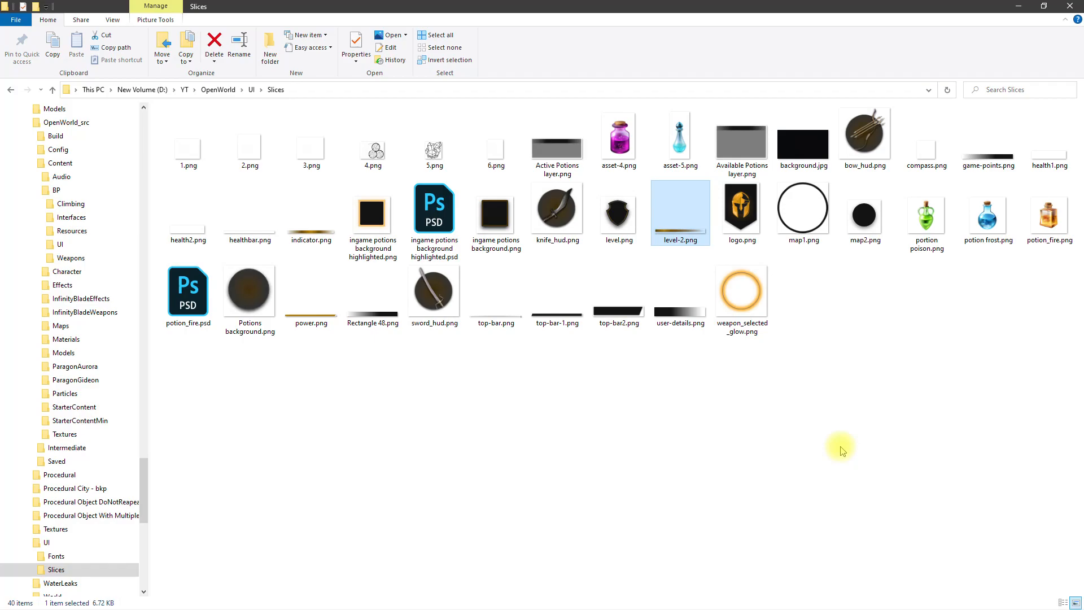
drag(618, 217, 125, 6)
key(alt+Tab)
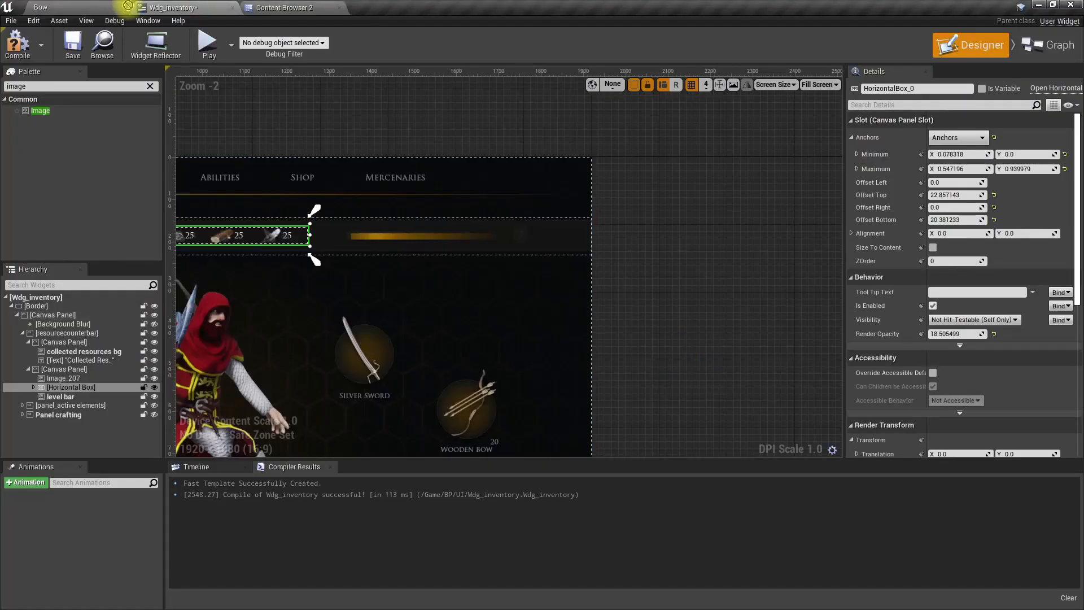
drag(285, 6, 503, 256)
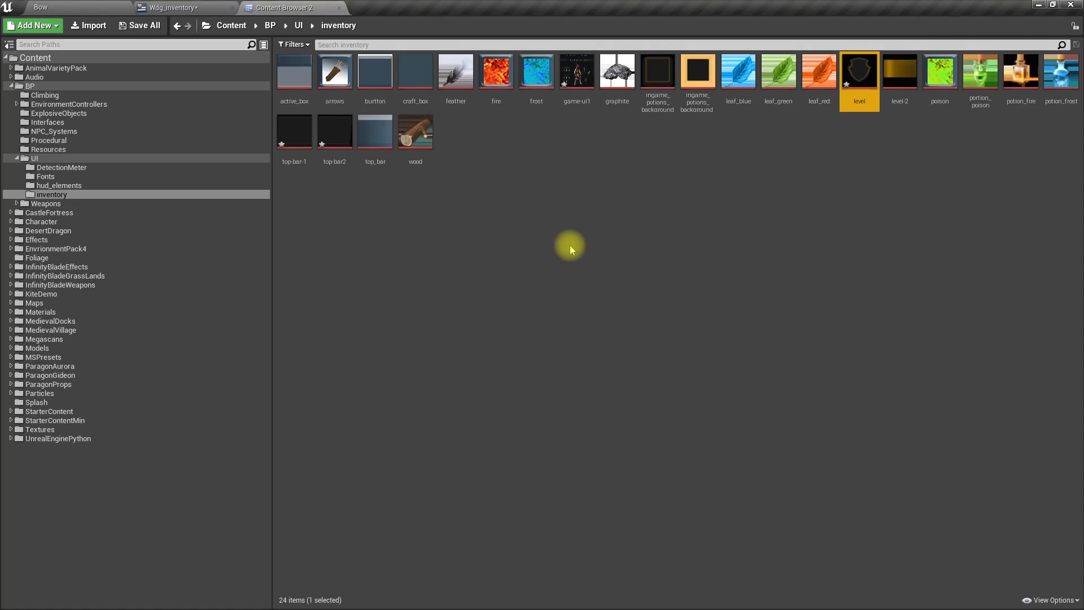
Step: Add a new image beneath the level bar in the inventory widget's resource canvas panel
click(75, 7)
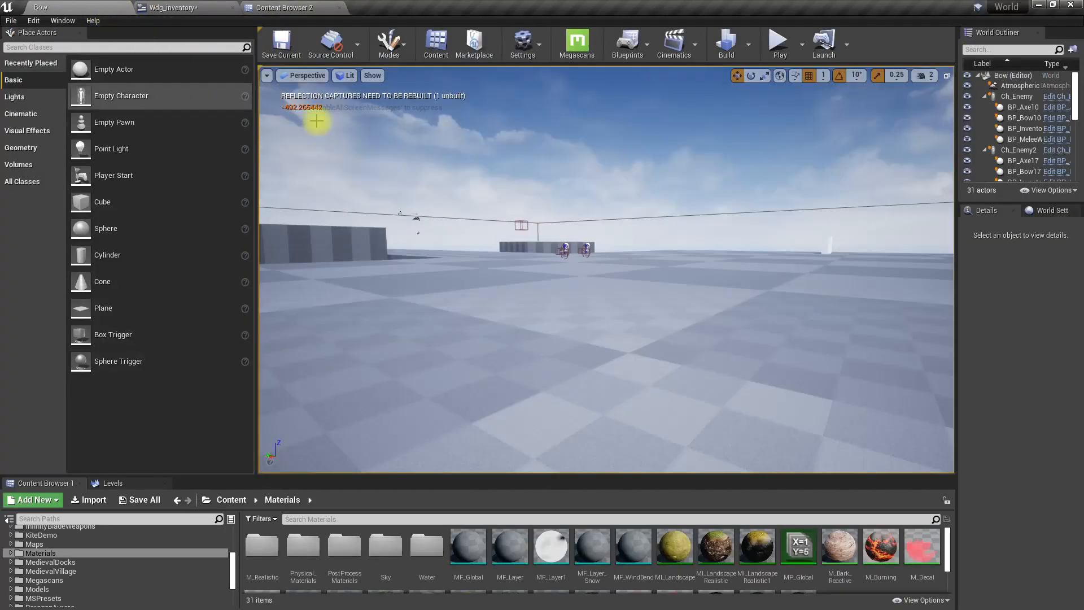
click(223, 8)
drag(56, 111, 85, 414)
drag(74, 404, 71, 405)
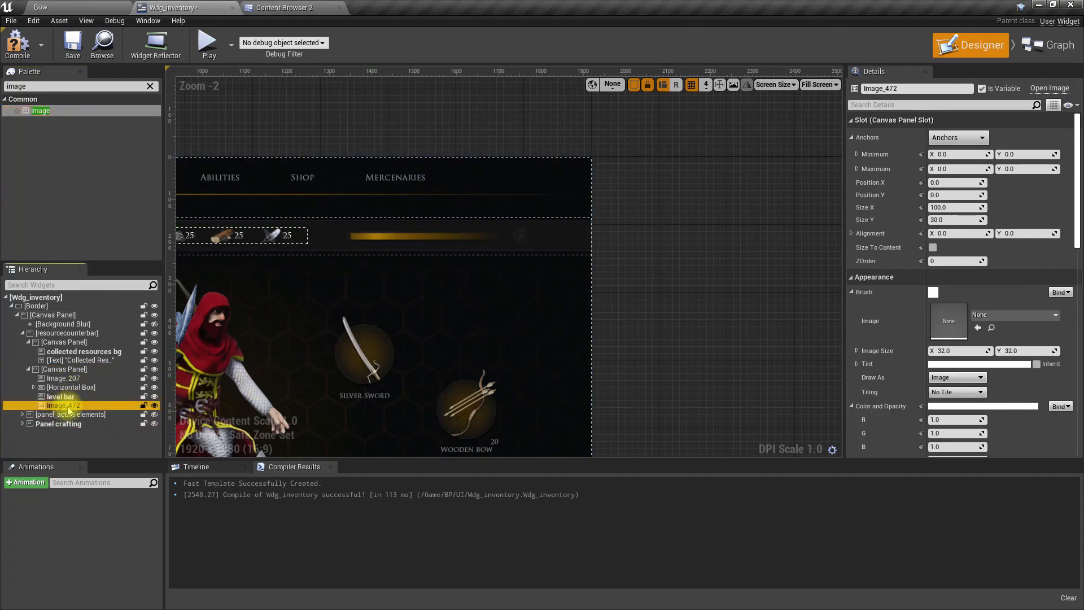
Step: Assign the level texture to the new image
right_drag(379, 305, 513, 311)
click(1010, 315)
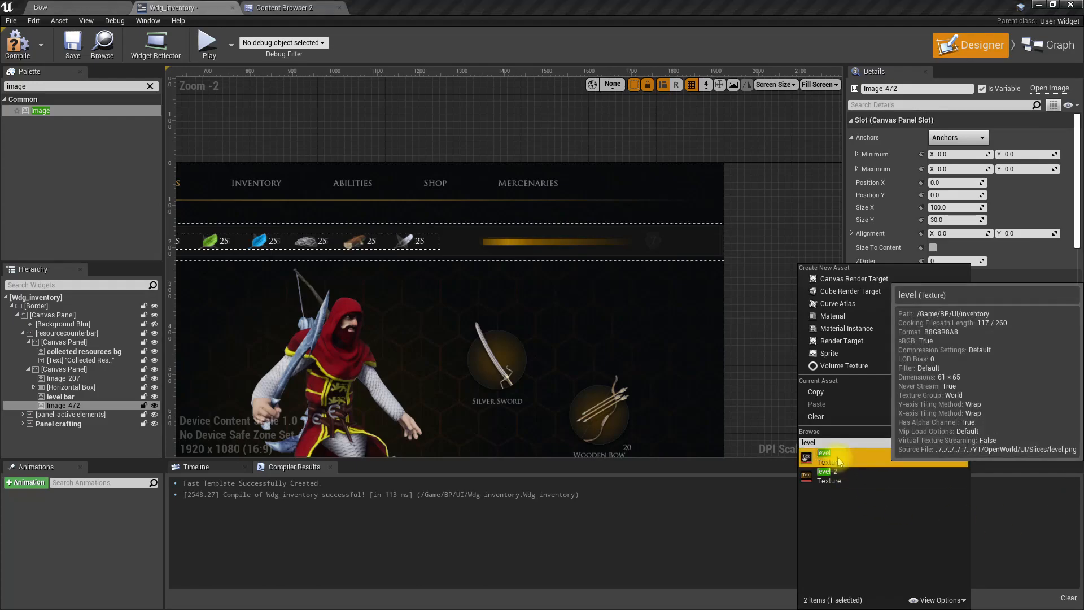
click(839, 458)
Step: Place the shield image over the mockup's level badge at about X 1264, Y 7, about 75 high, with alpha about 0.36
scroll(559, 304, down, 1)
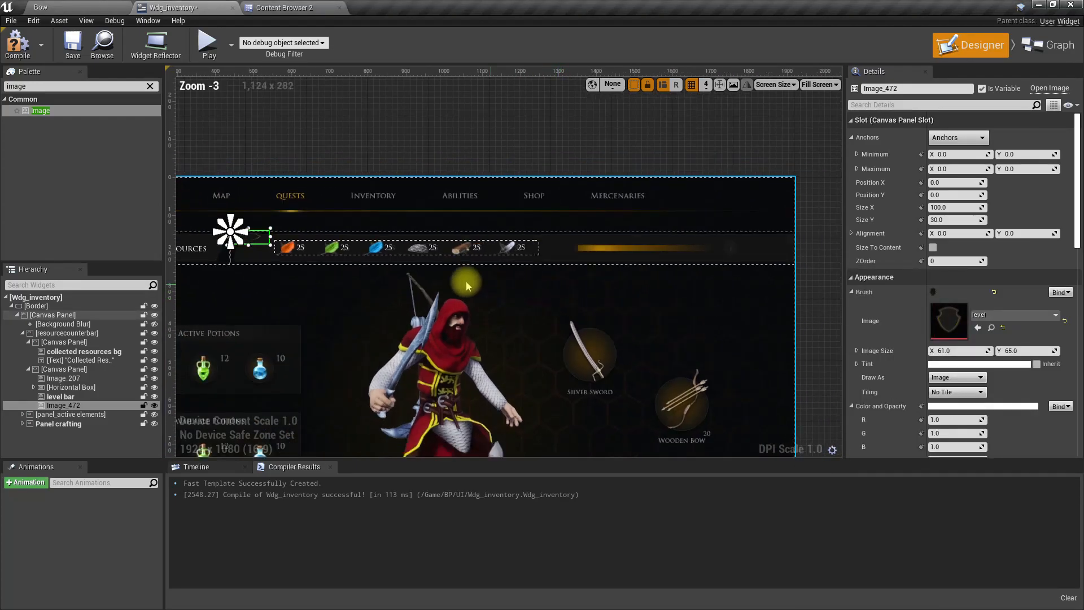
drag(267, 239, 702, 254)
scroll(598, 300, up, 4)
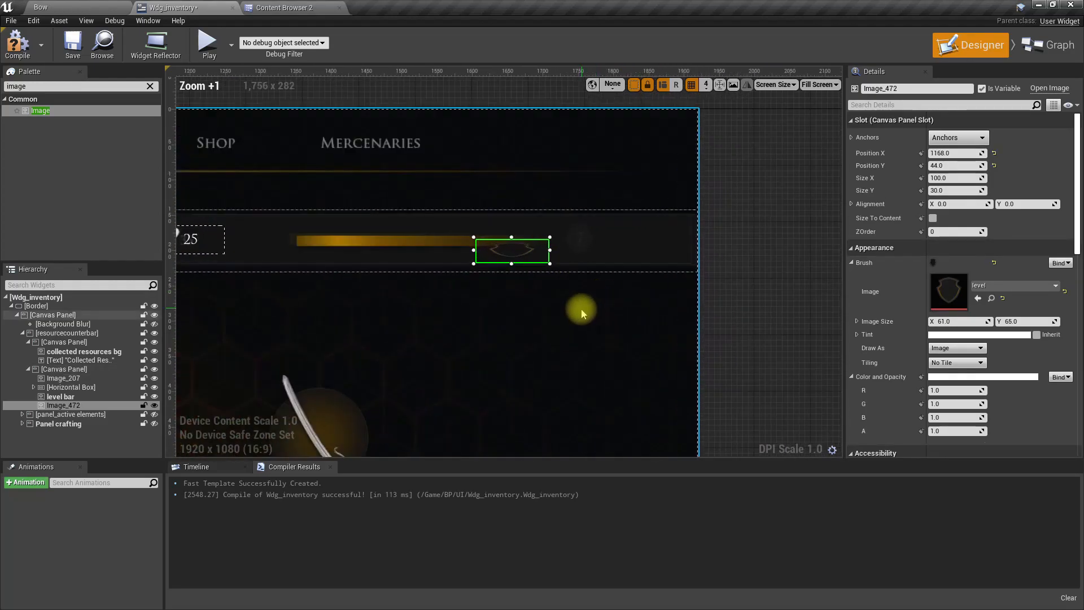
scroll(582, 312, up, 2)
drag(480, 218, 578, 170)
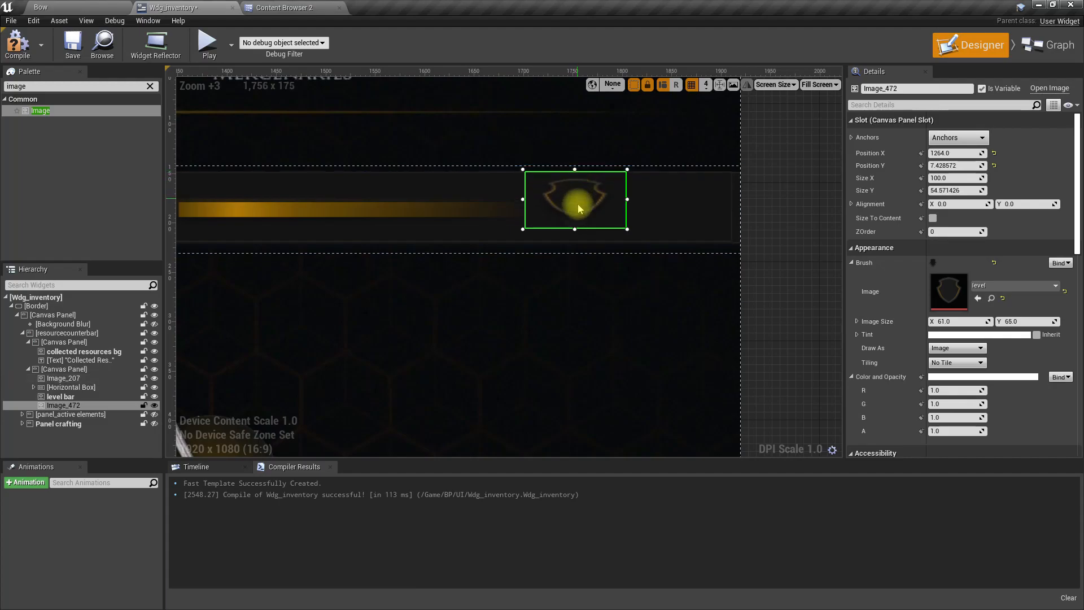
drag(575, 229, 580, 249)
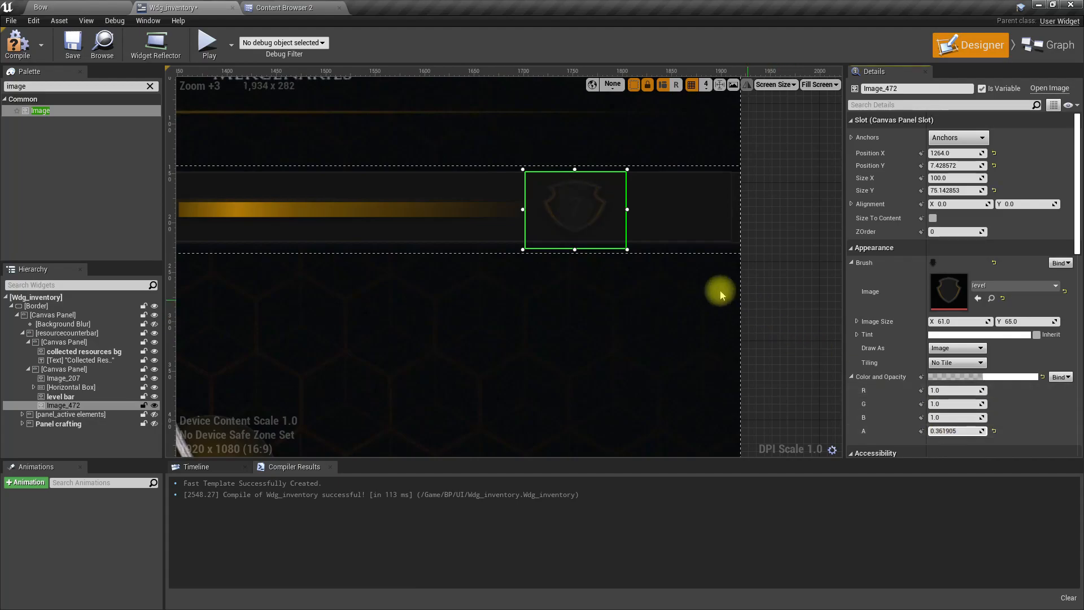
Step: Narrow the shield image to 80 wide at about X 1274 to match the mockup's badge
scroll(600, 222, up, 4)
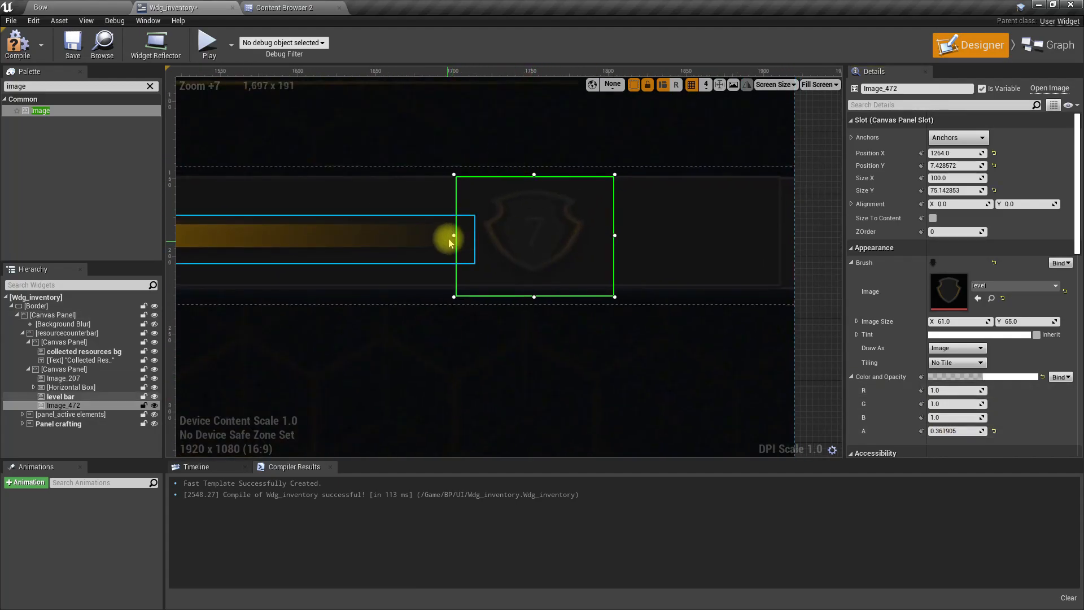
drag(452, 234, 465, 233)
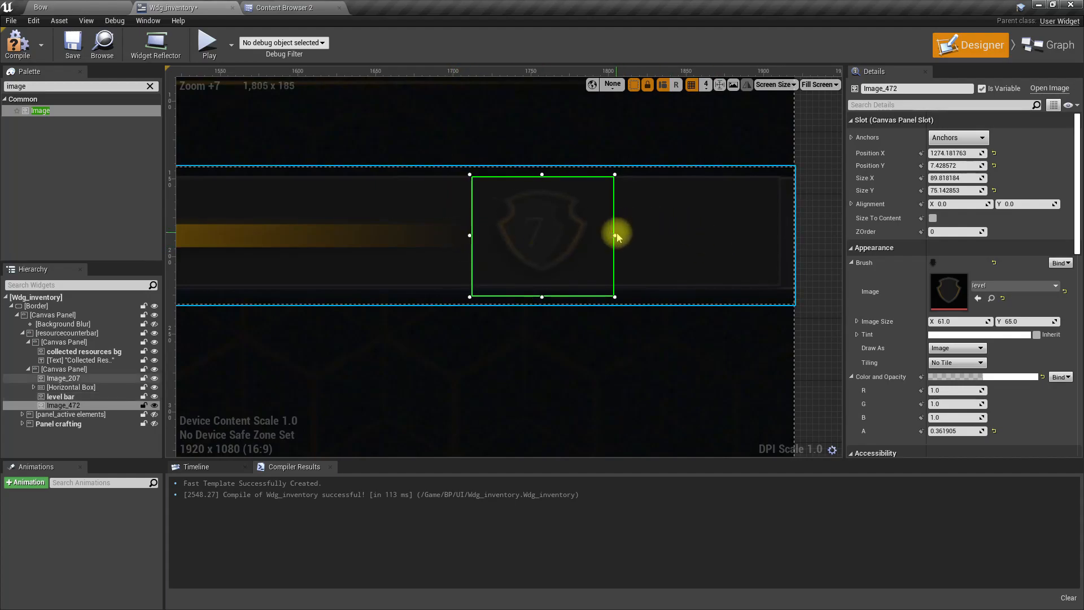
mouse_move(614, 234)
mouse_down()
mouse_move(589, 236)
mouse_move(599, 235)
mouse_up()
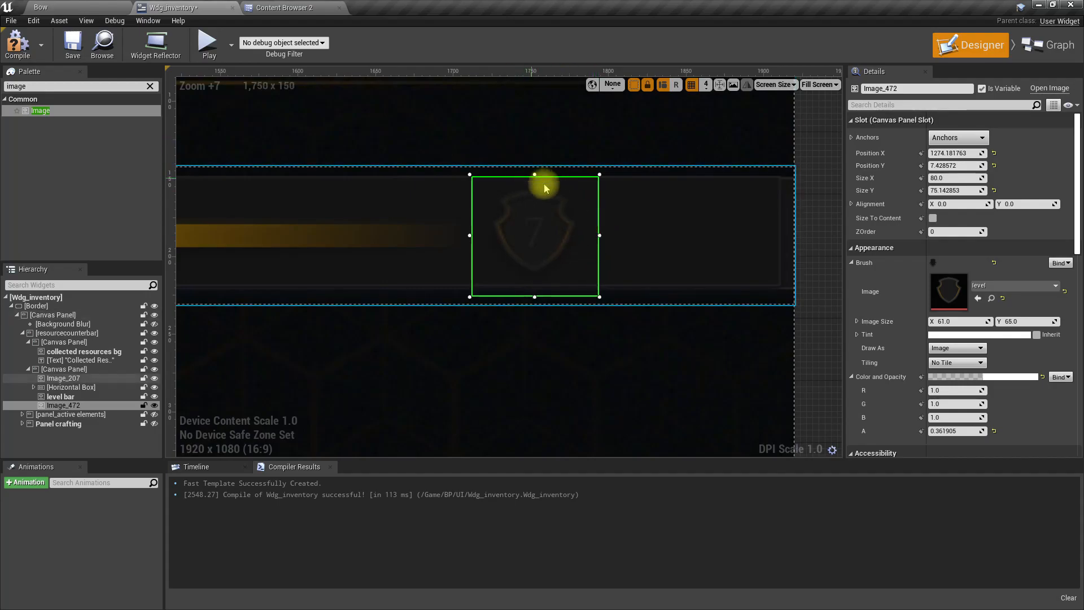
Step: Spread the shield image's anchors from the canvas corner to surround its own edges
scroll(714, 326, down, 10)
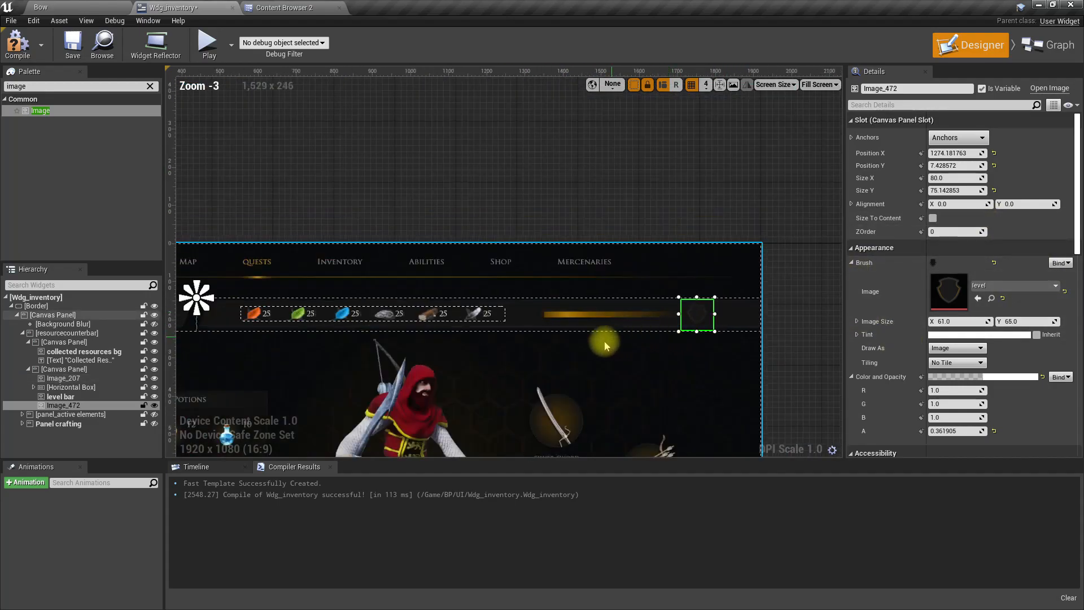
drag(208, 329, 724, 378)
drag(203, 338, 672, 374)
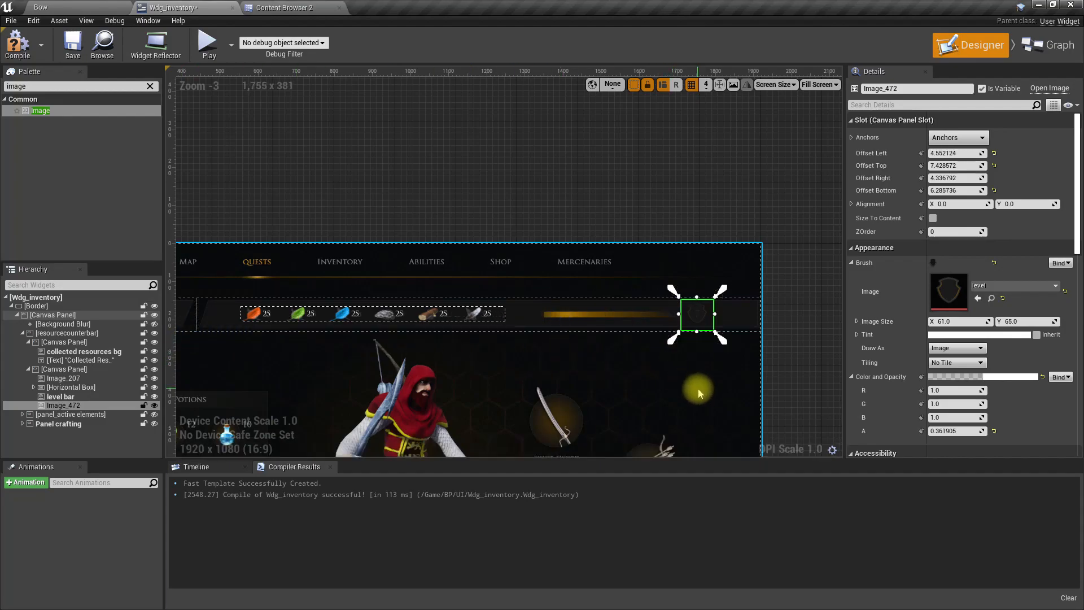
Step: Fine-tune the shield image's upper-left anchor and set all four of its offsets to 0
right_drag(717, 374, 581, 373)
scroll(583, 373, up, 8)
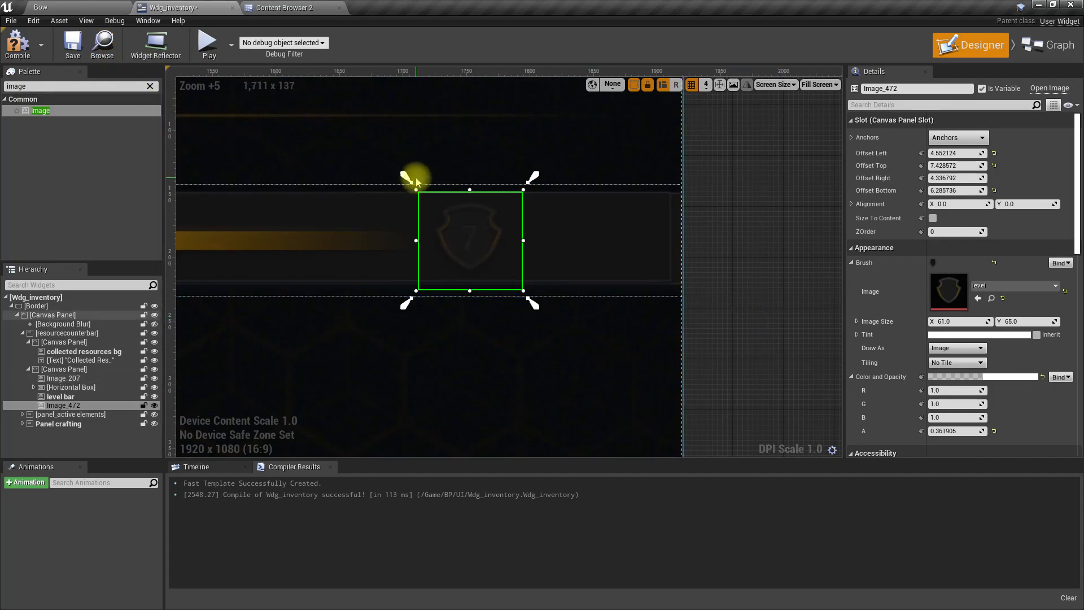
drag(407, 179, 404, 181)
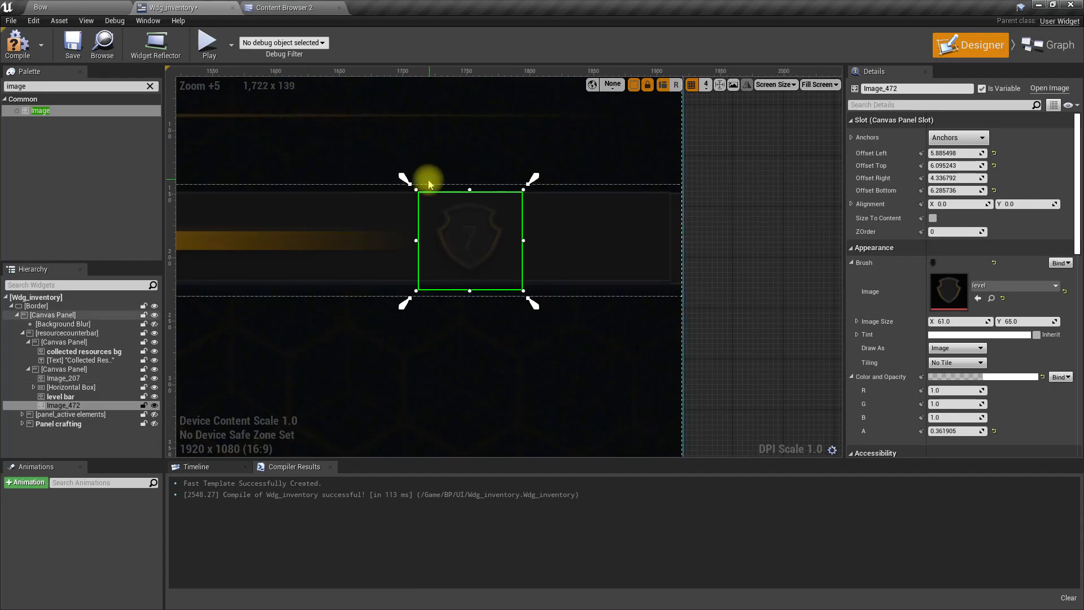
drag(405, 181, 411, 172)
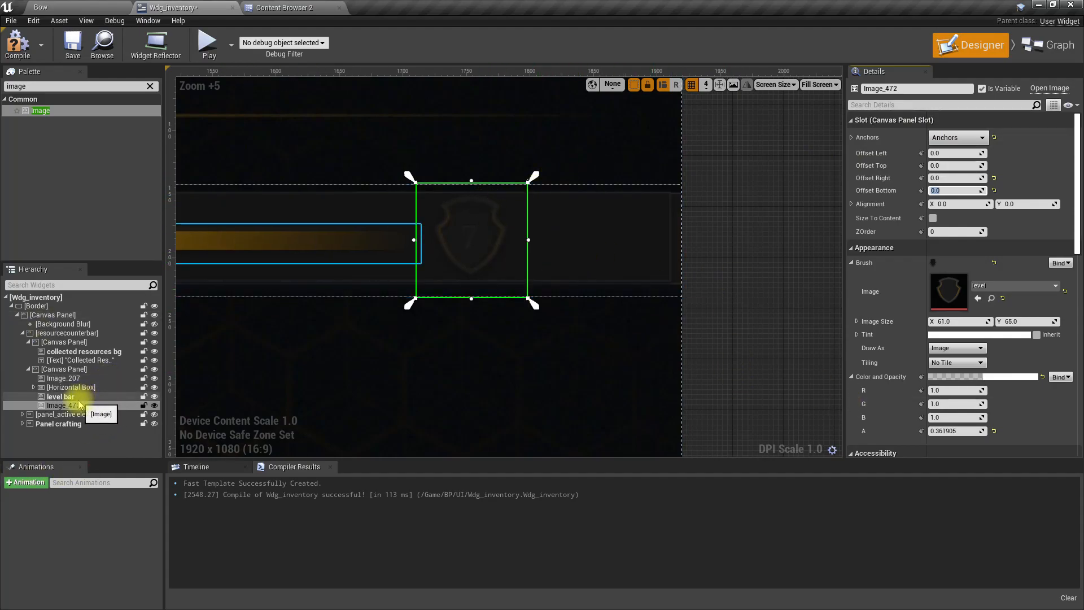
Step: Add a text block to the canvas panel that holds the level bar and shield image
scroll(482, 240, down, 3)
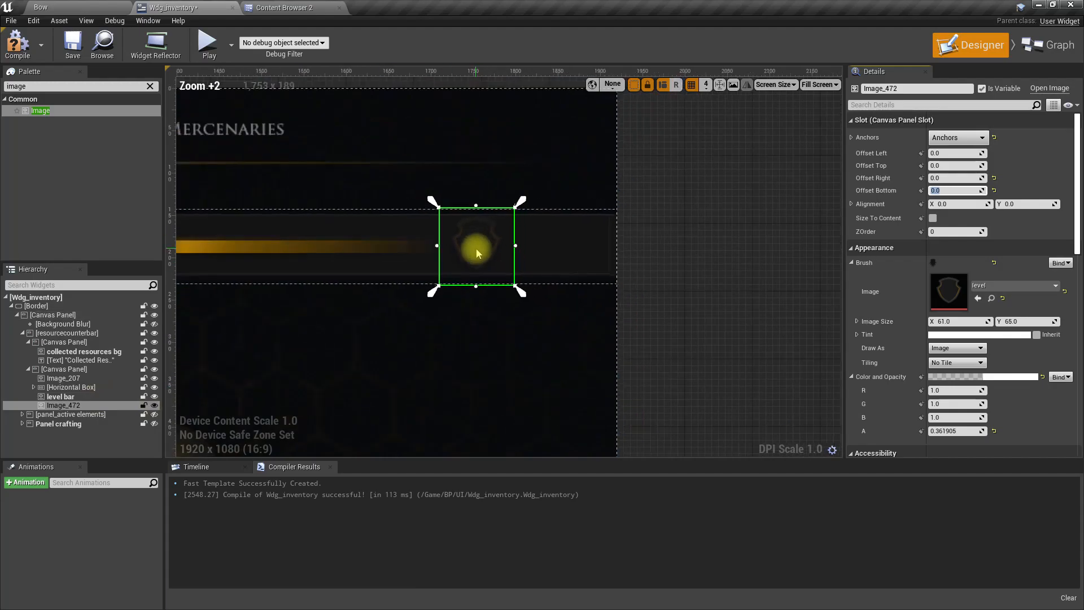
scroll(477, 254, down, 6)
scroll(477, 254, up, 6)
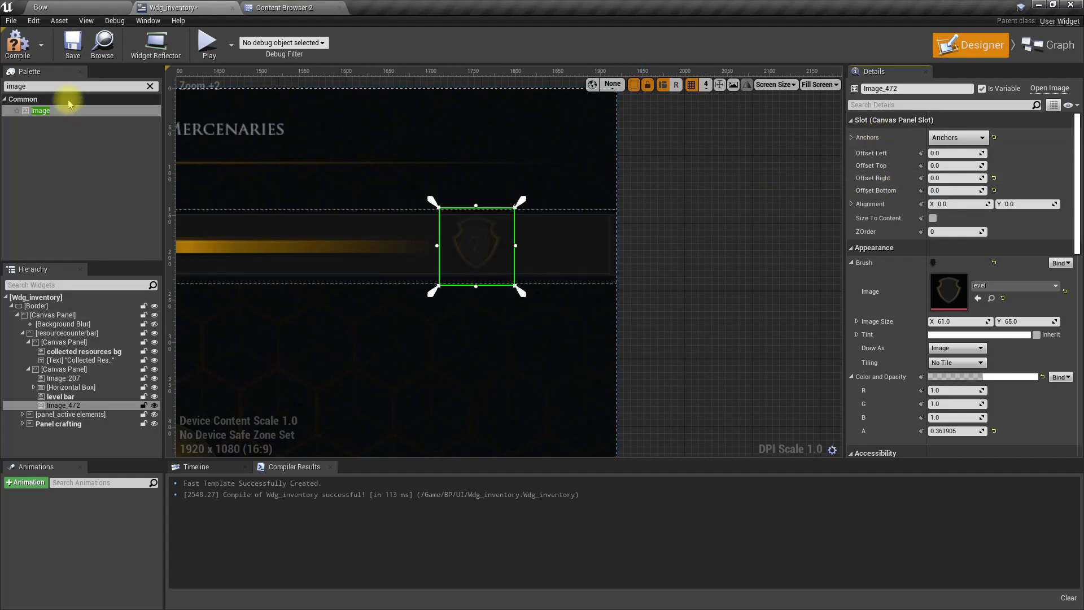
text(text)
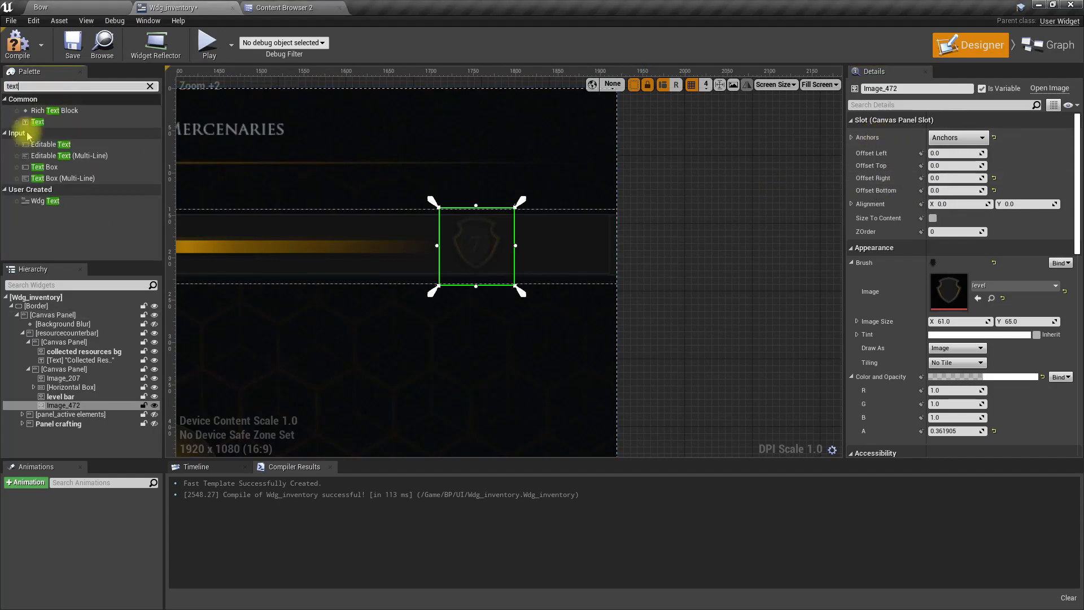
drag(35, 121, 75, 411)
key(ctrl+z)
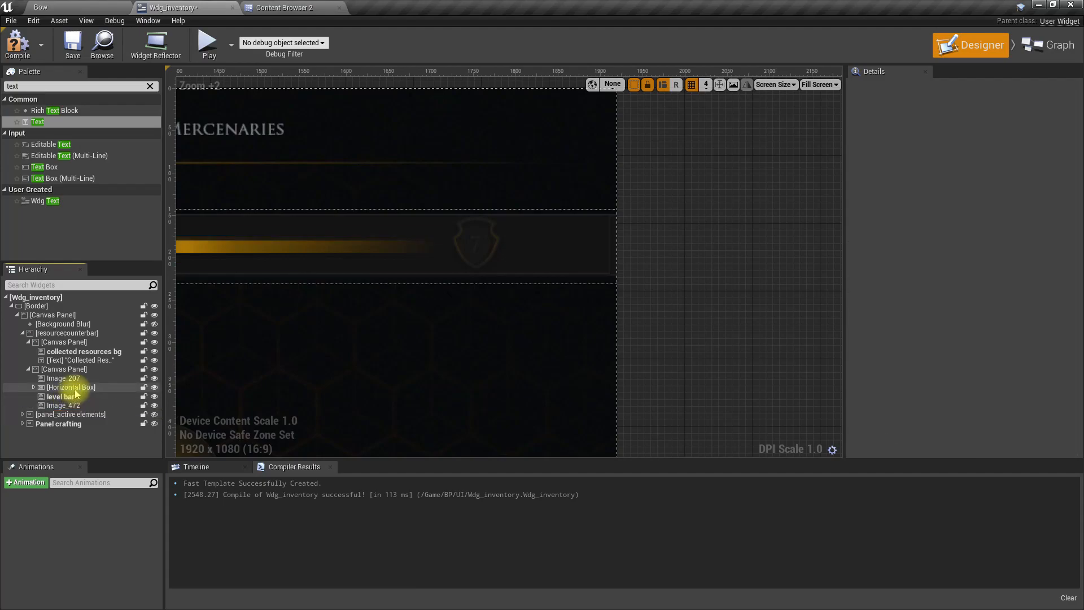
drag(38, 121, 66, 373)
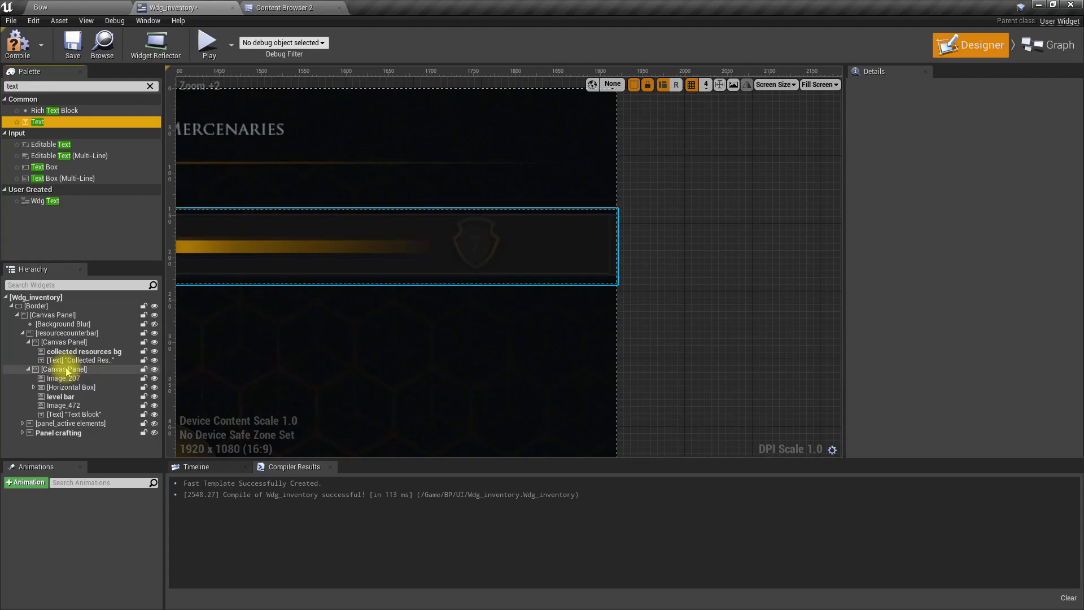
Step: Rename the new text block as level number
click(67, 370)
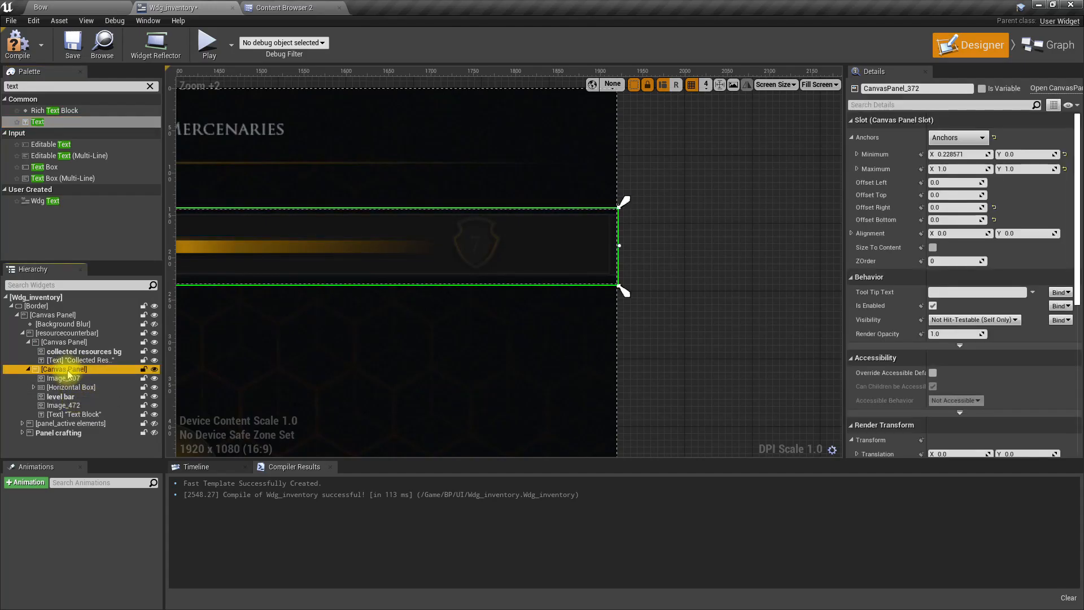
click(74, 414)
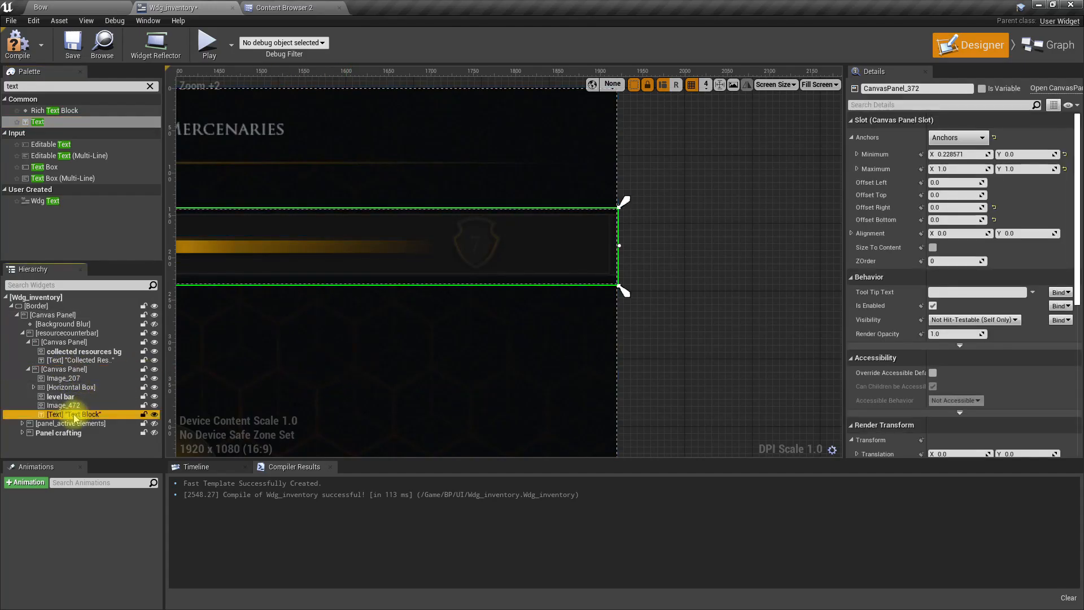
key(F2)
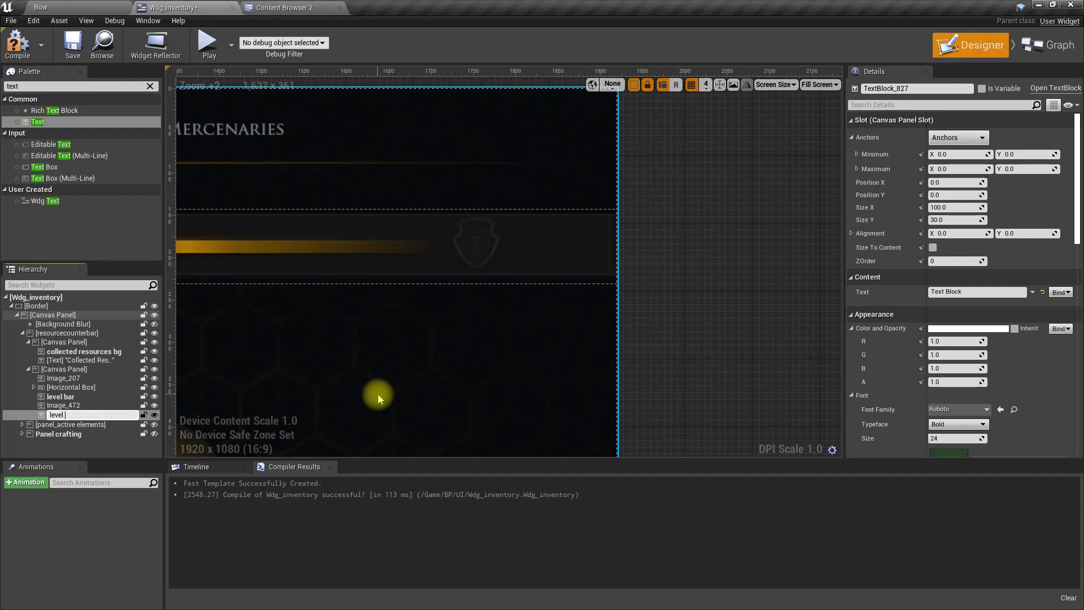
key(Return)
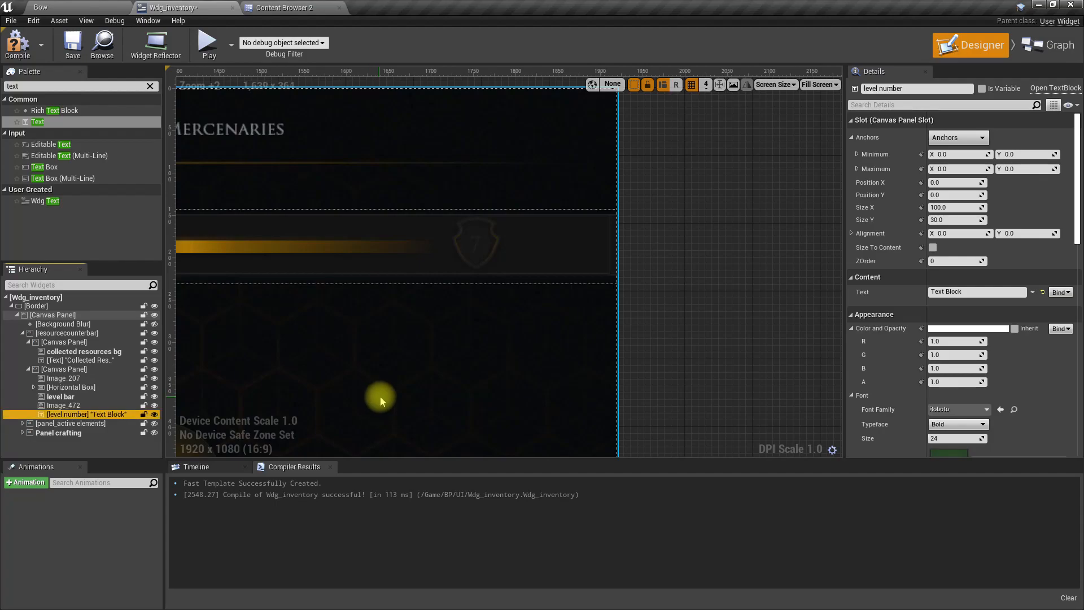
Step: Paste the shield image's copied anchors onto the level number text and set all four of its offsets to 0
right_click(891, 138)
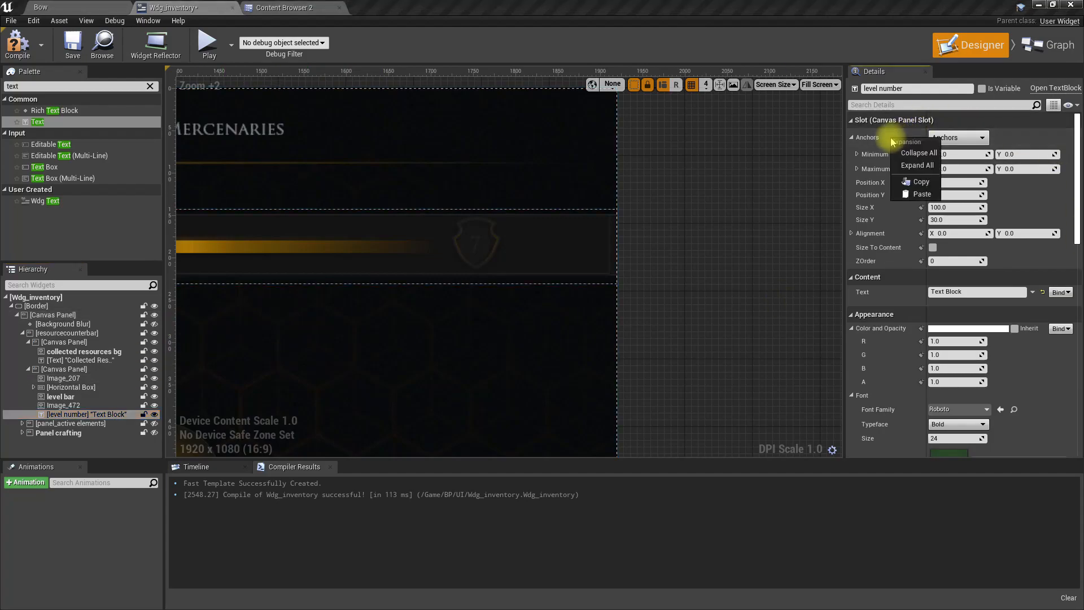
click(922, 194)
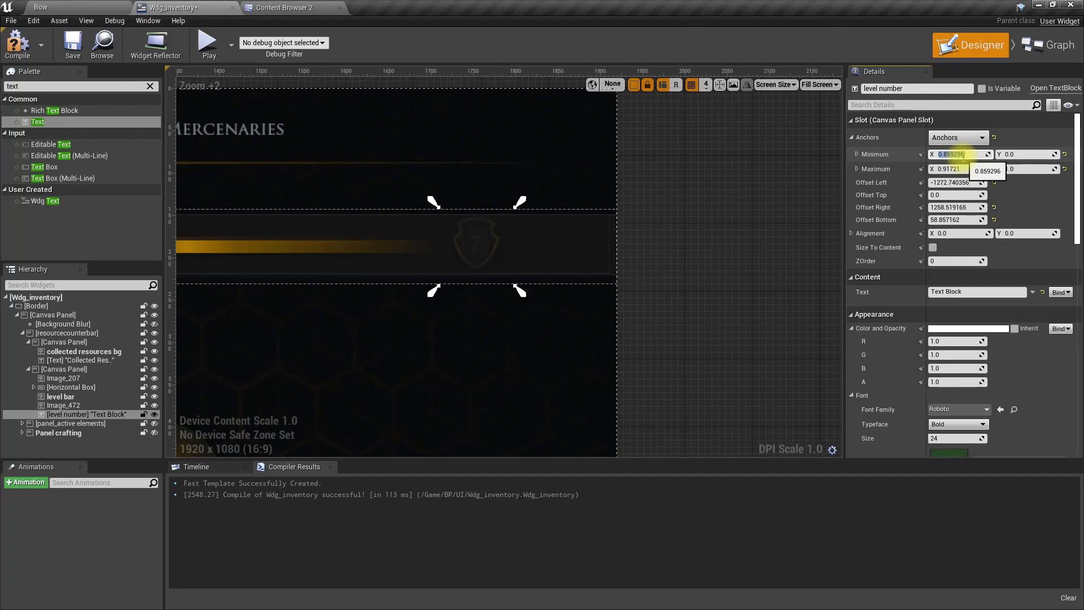
click(960, 179)
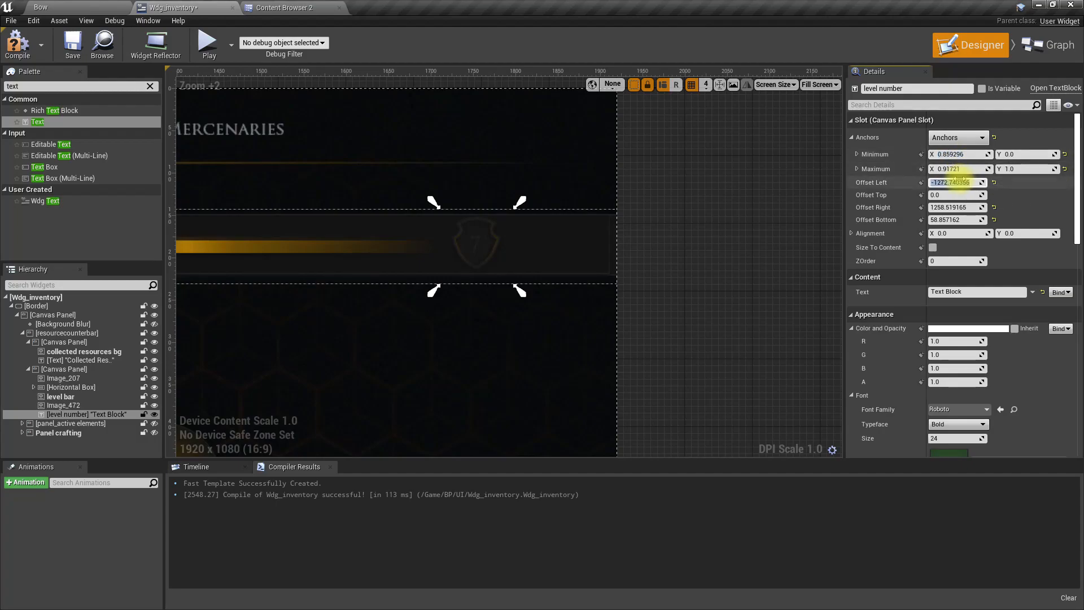
key(Tab)
text(0)
key(Tab)
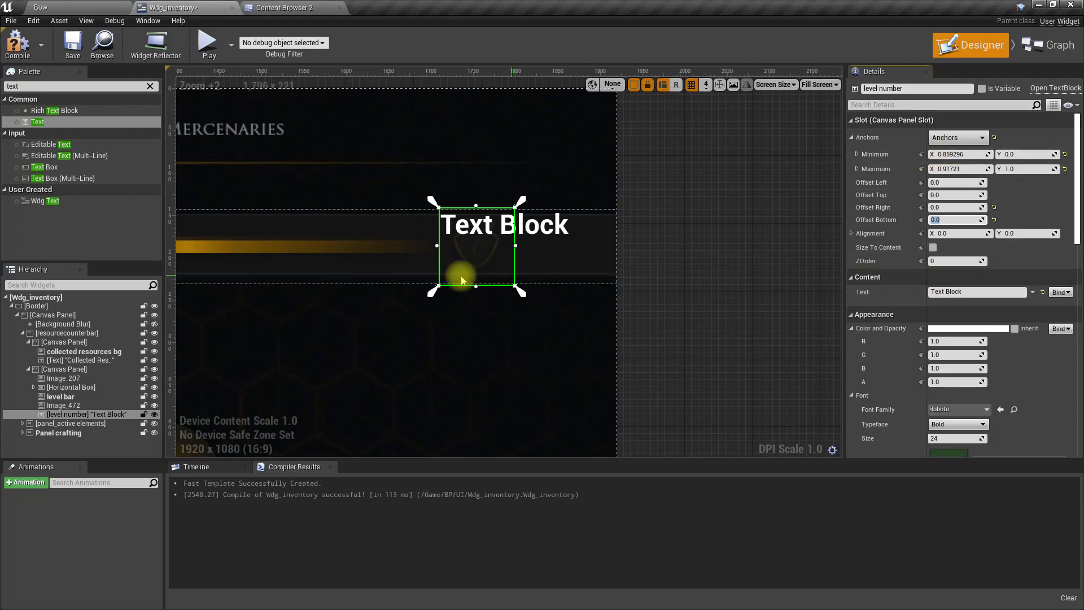
Step: Set the level number's text to 1 and center its justification
right_click(959, 292)
key(Escape)
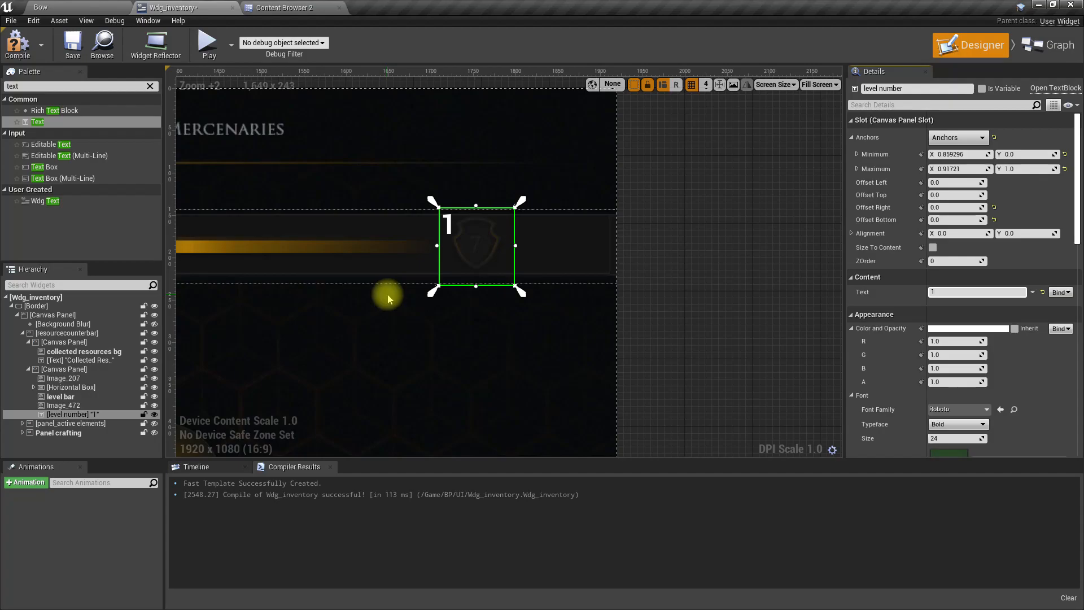
text(1)
scroll(1023, 289, down, 10)
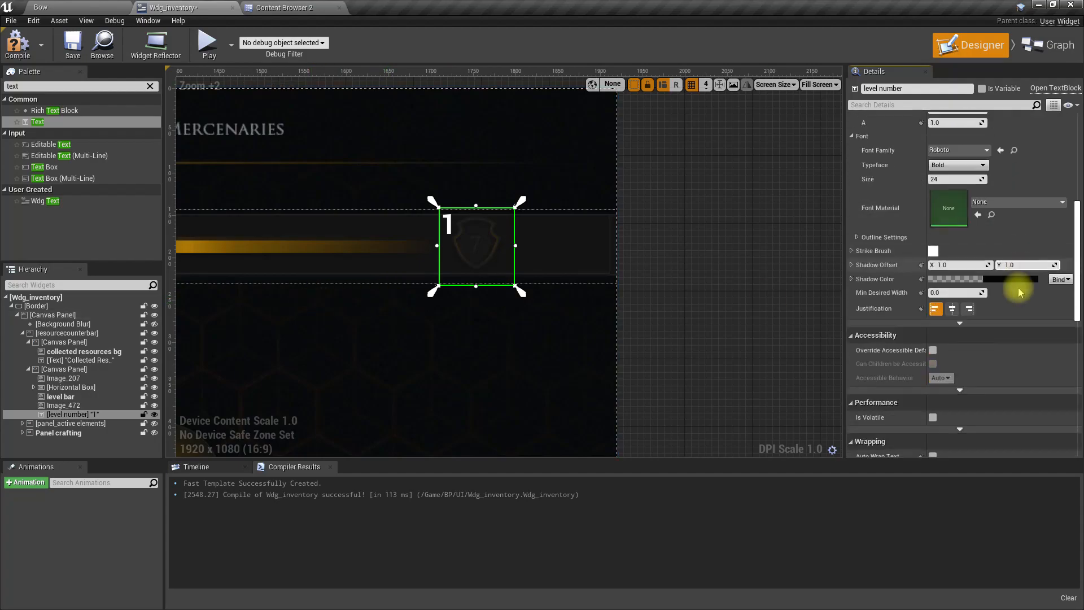
click(953, 309)
scroll(974, 309, down, 3)
scroll(976, 309, up, 5)
scroll(978, 309, up, 5)
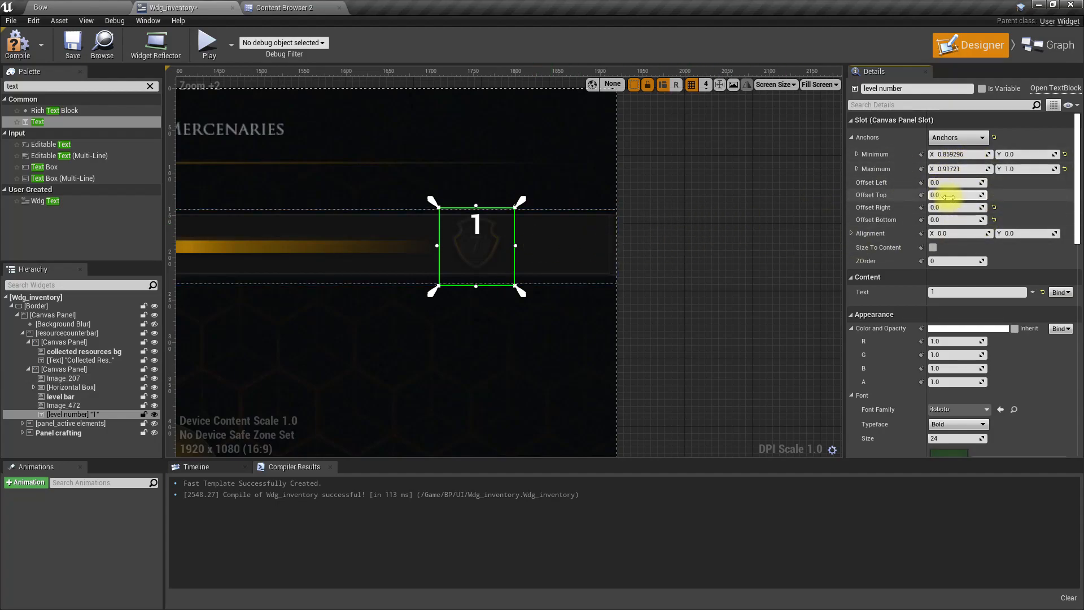
Step: Lower the level number into the shield with a top offset of about 23.46, and compile the widget
drag(954, 195, 961, 195)
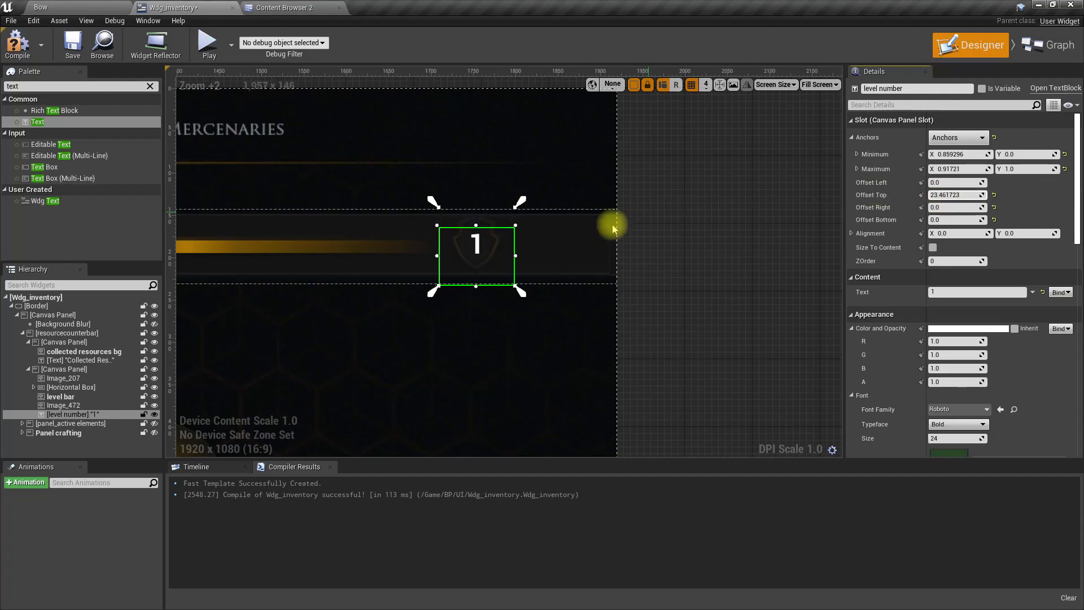
scroll(491, 310, down, 6)
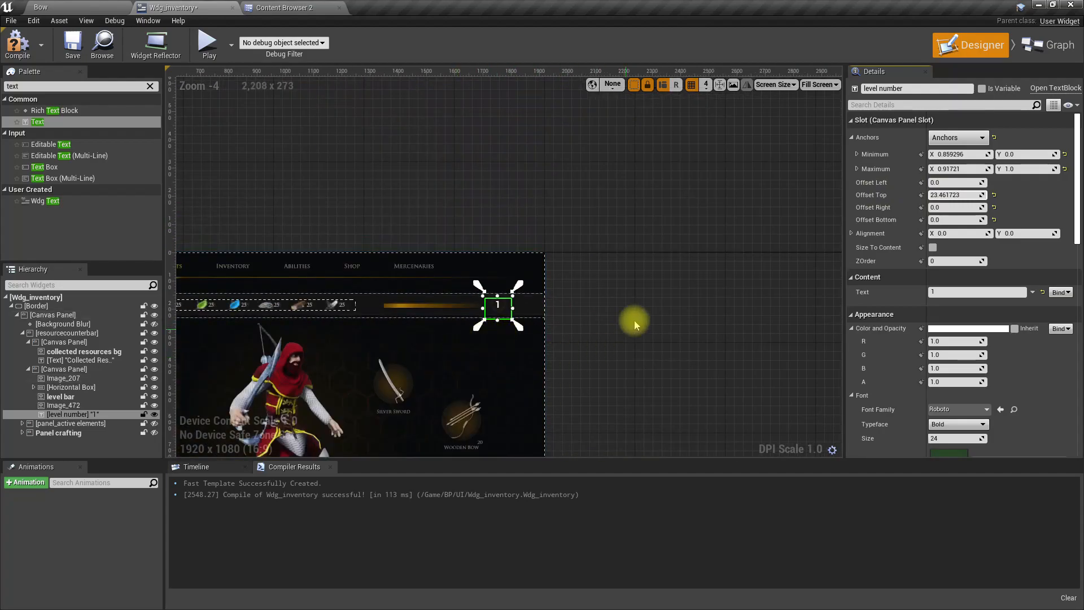
right_drag(371, 213, 513, 164)
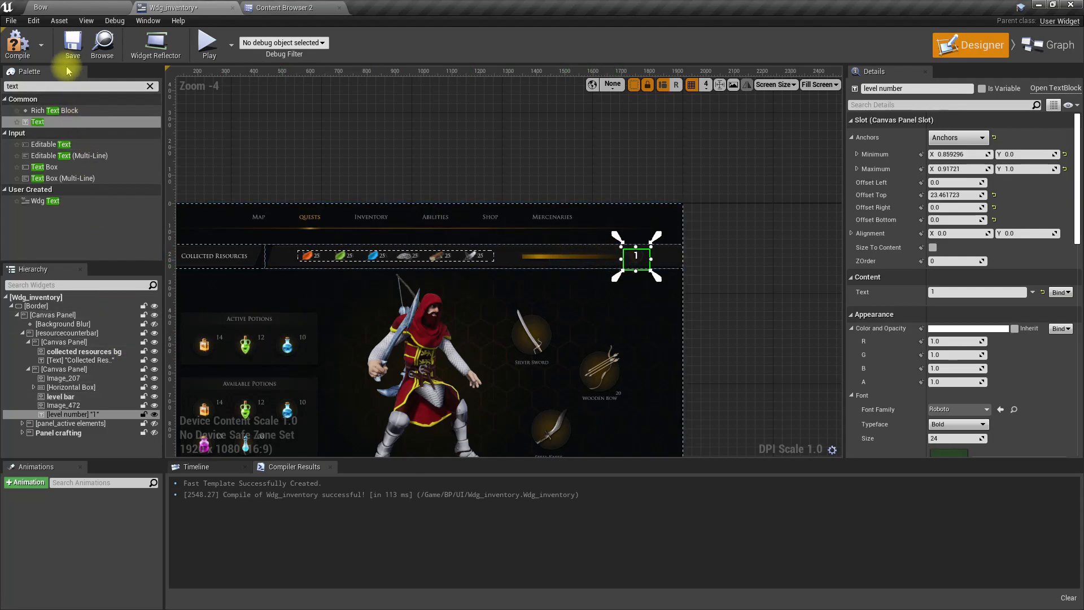
click(17, 42)
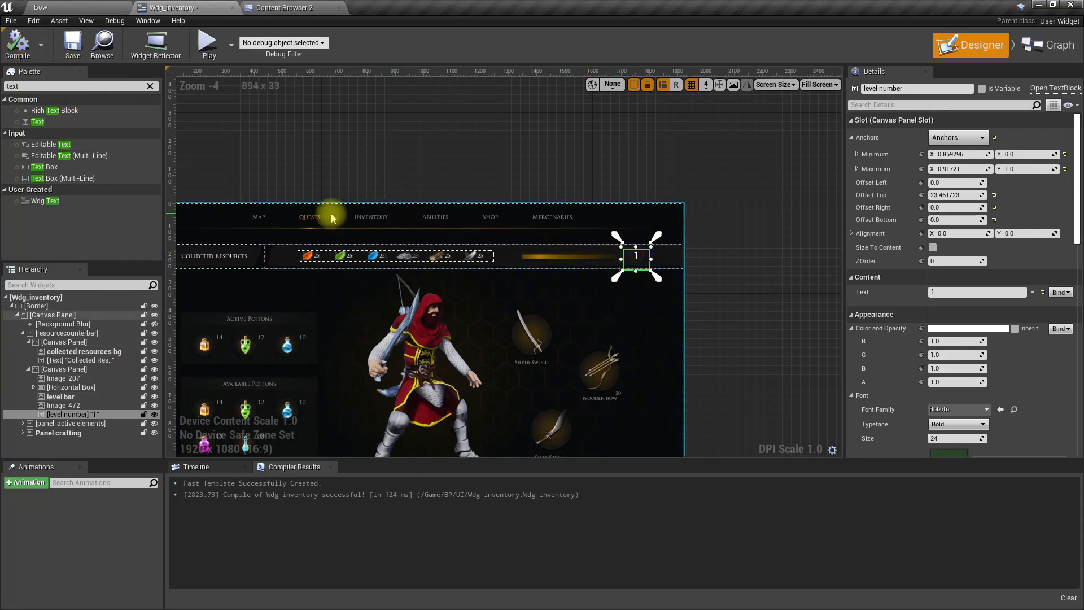
Step: Hide the mockup image by setting the root Border's tint alpha to 0
click(66, 306)
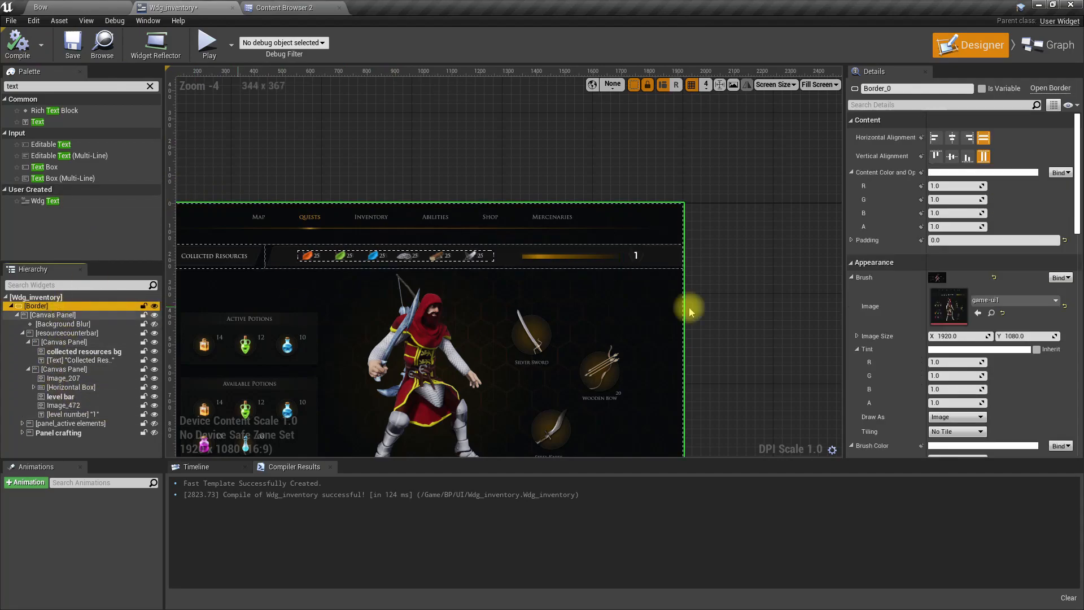
click(965, 404)
text(0)
key(Return)
right_drag(557, 363, 650, 235)
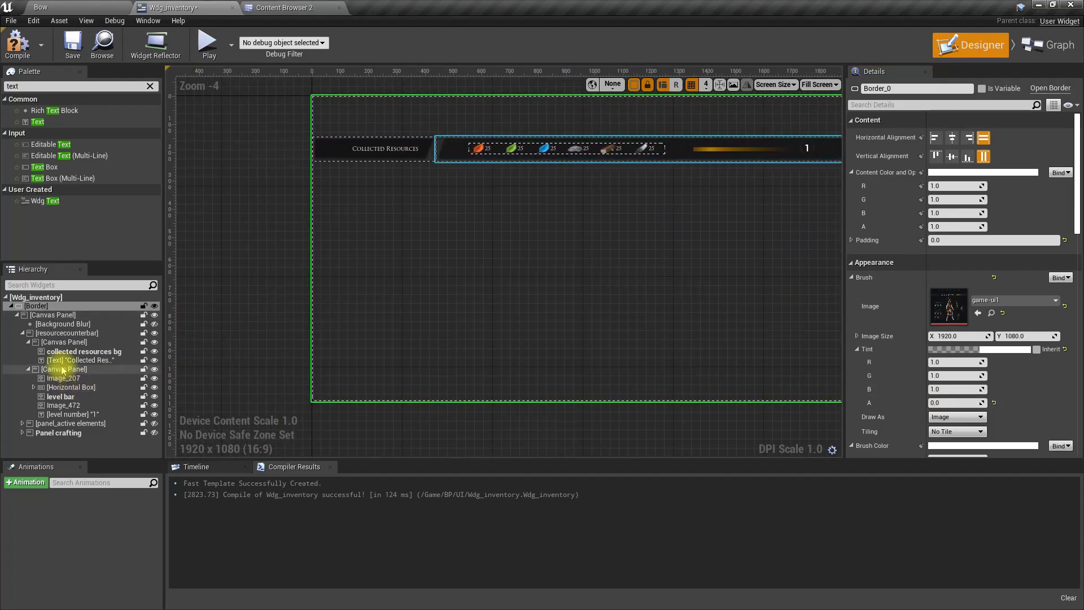
Step: Make the hidden panel_active elements canvas panel visible in the designer
click(50, 424)
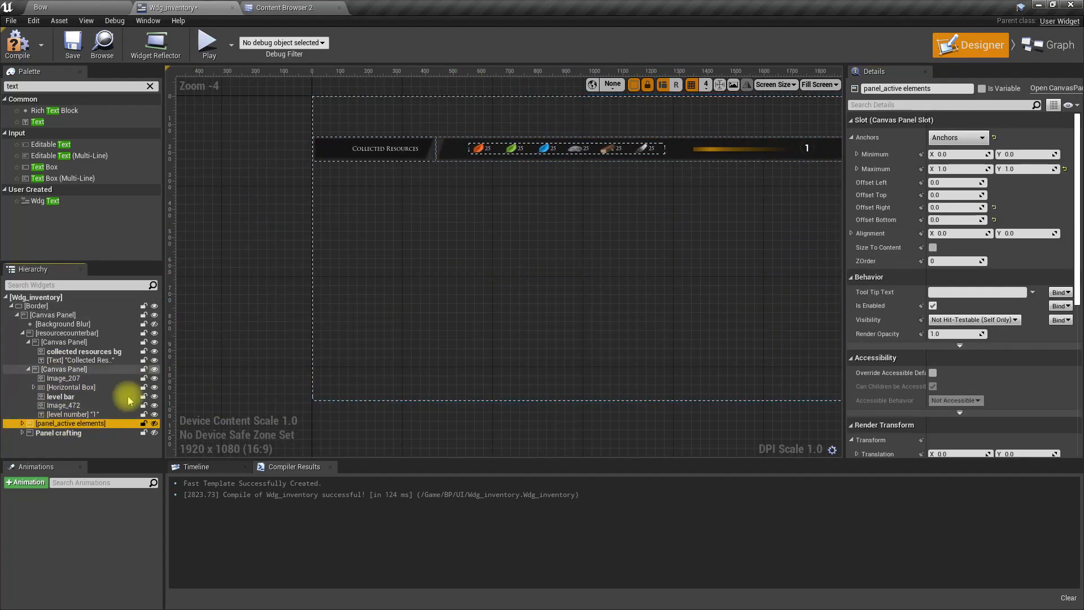
click(154, 424)
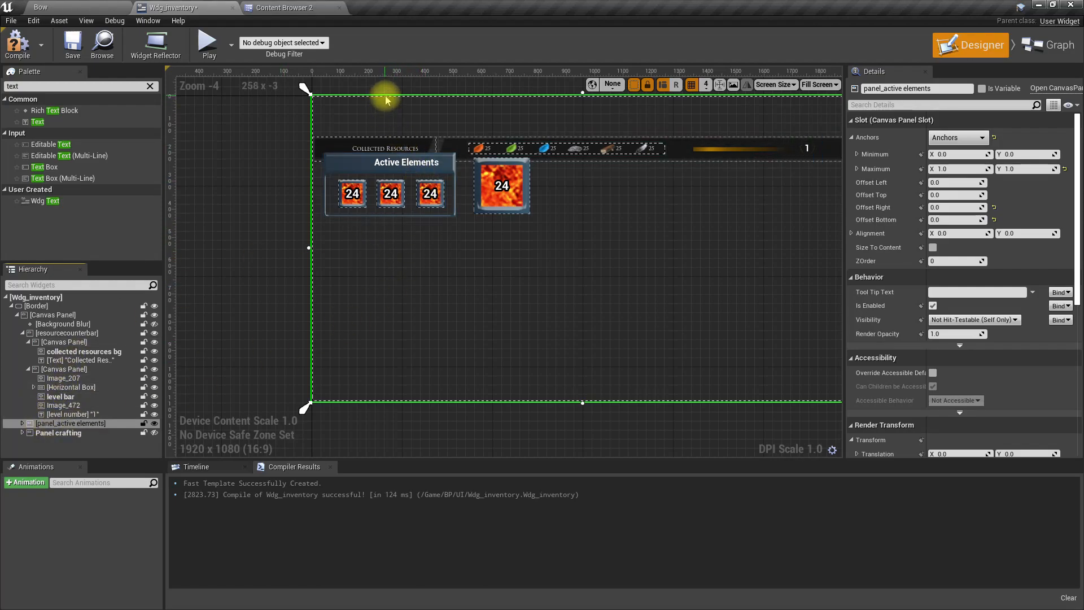
drag(304, 88, 305, 116)
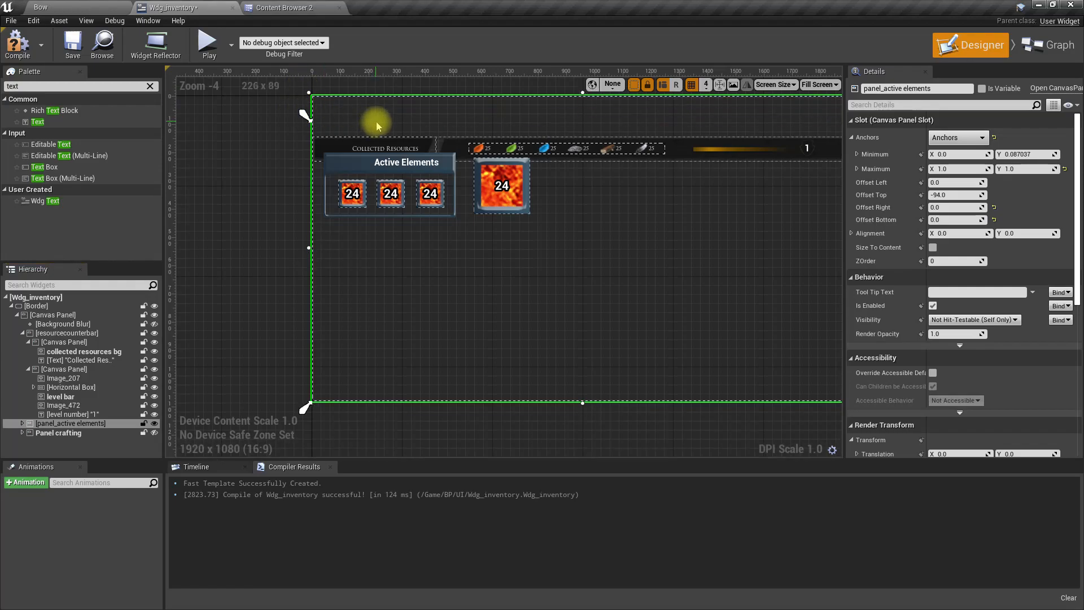
key(ctrl+z)
Step: Move all of the panel_active elements' child widgets down together, clear of the Collected Resources bar, and compile the widget
click(22, 422)
click(65, 433)
scroll(65, 437, down, 2)
shift+click(64, 442)
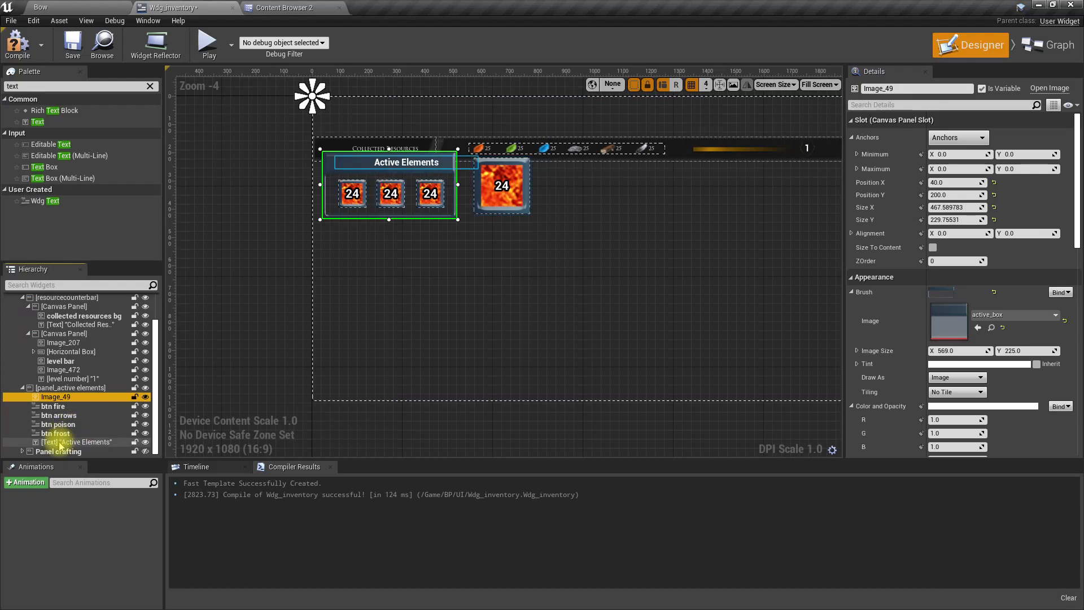
drag(370, 165, 367, 187)
click(13, 44)
scroll(113, 333, up, 1)
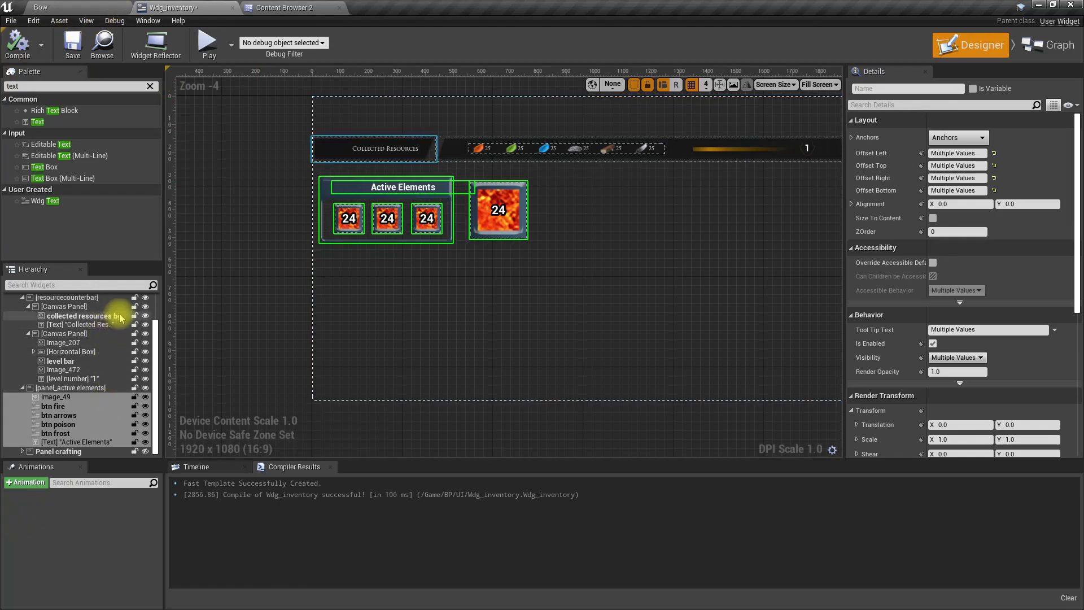
click(121, 326)
scroll(127, 329, up, 3)
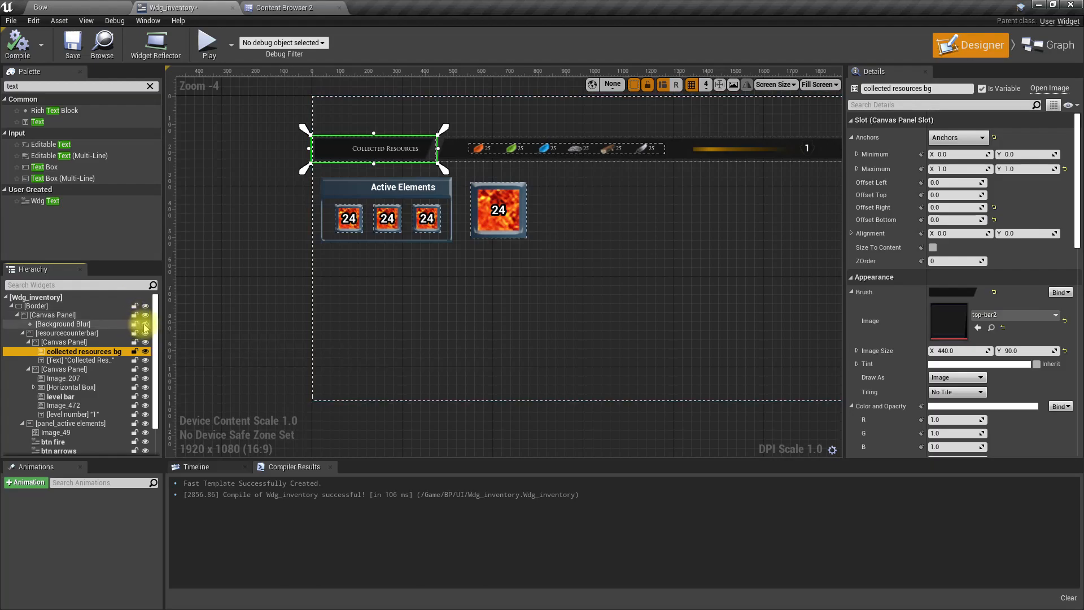
Step: Play the Bow level full screen, put the weapon away and open the inventory to check the finished bar
click(40, 7)
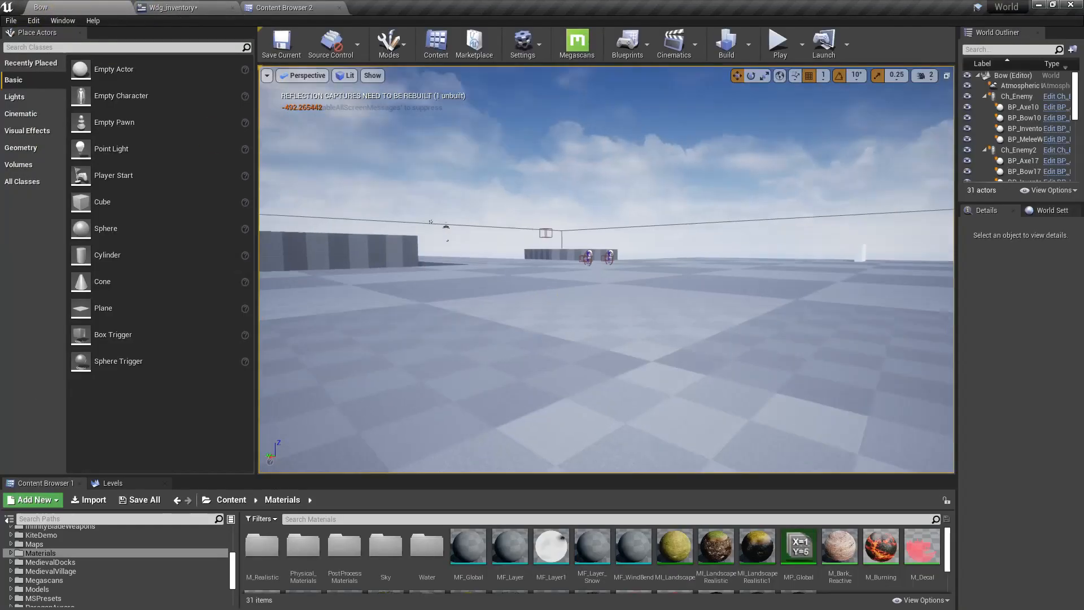
key(F11)
key(alt+p)
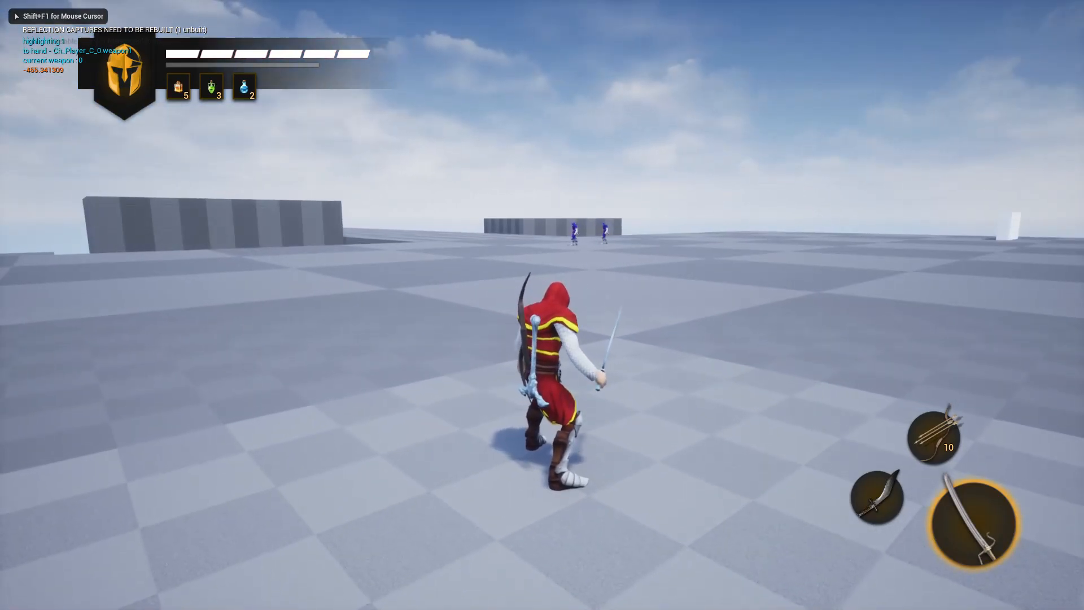
key(1)
key(i)
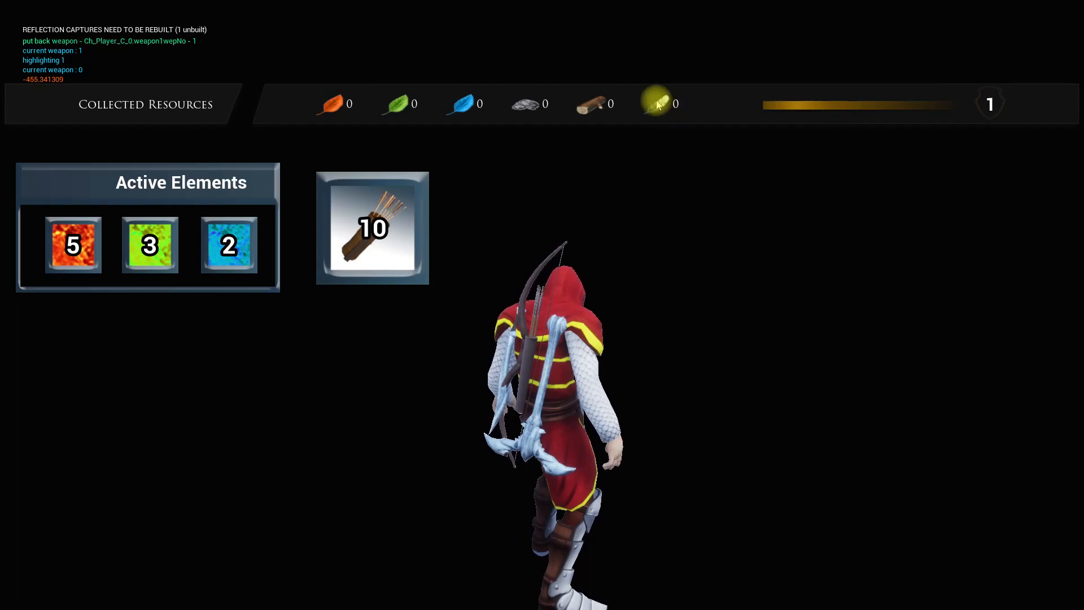
Step: Run the console command DisableAllScreenMessages to clear the debug text from the game view
key(grave)
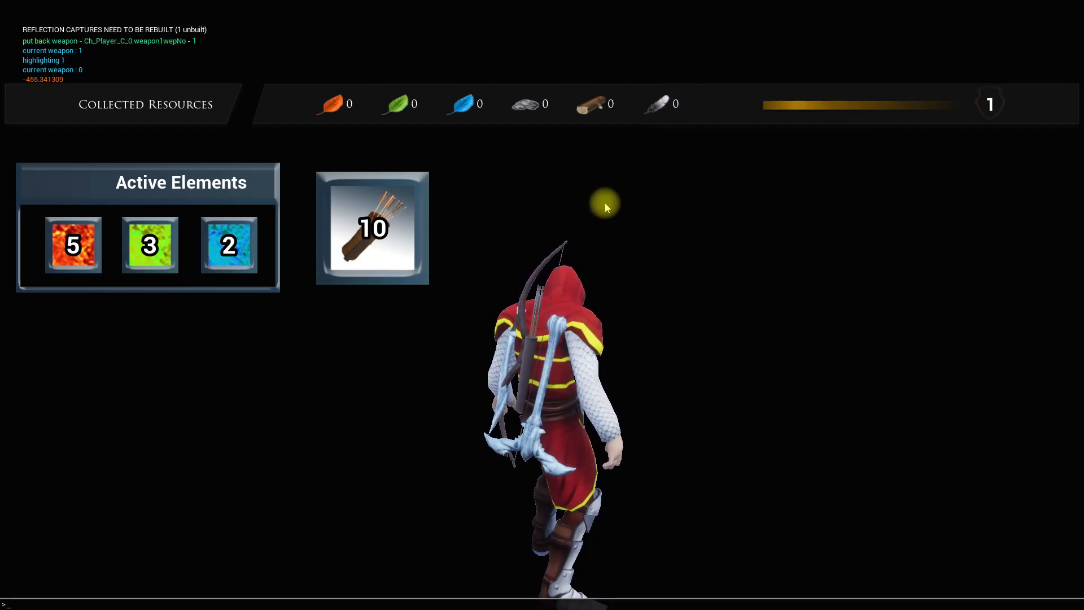
text(dis)
key(Tab)
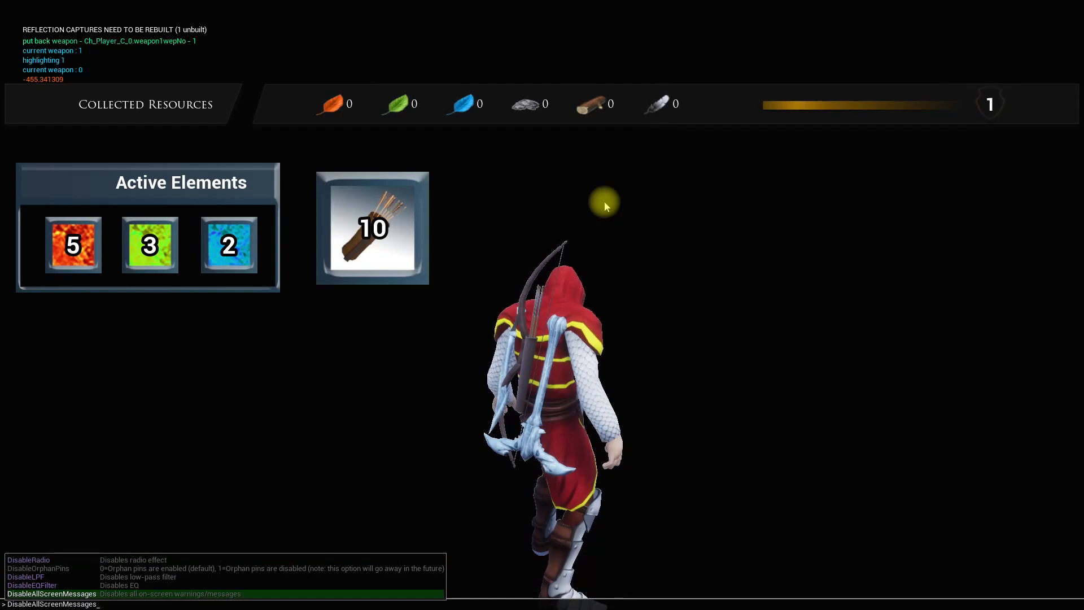
key(Return)
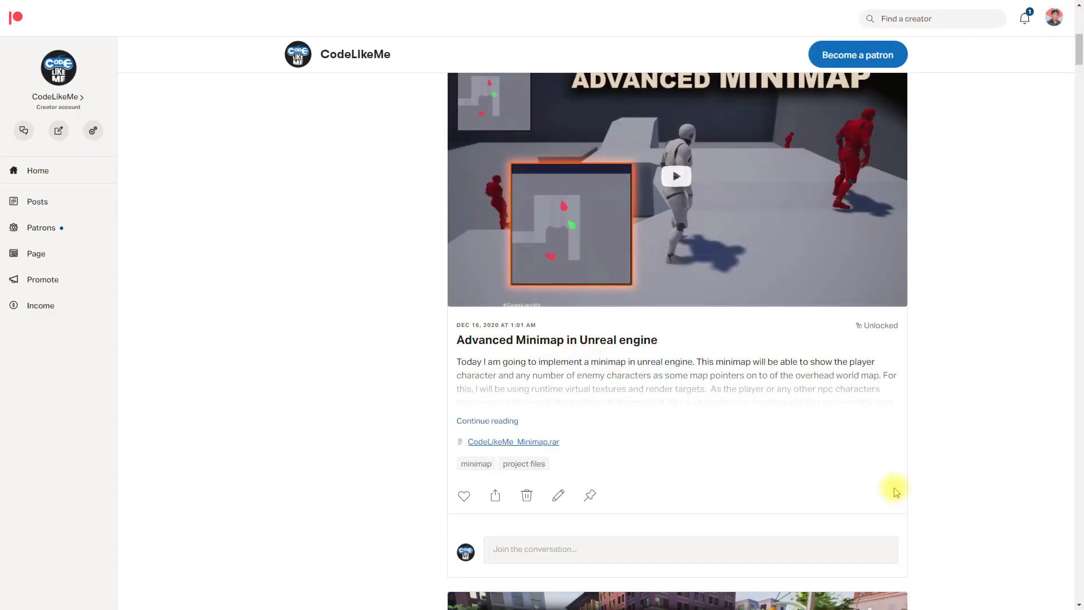
Step: Look through the project-file posts on the CodeLikeMe Patreon page, down to Rendering 3D character on UI - Unreal Open World #420
scroll(811, 299, down, 13)
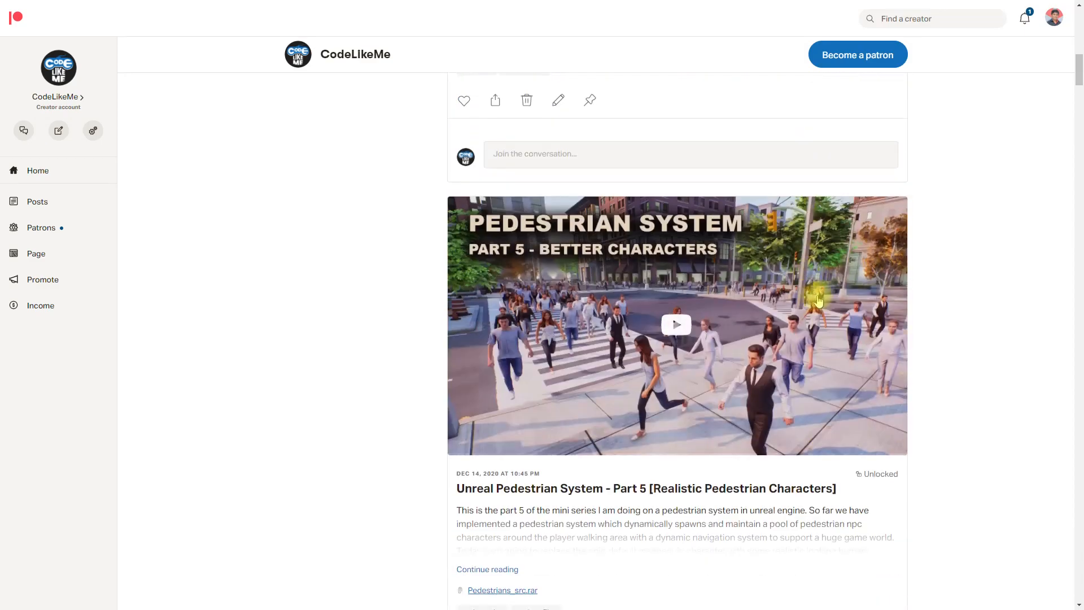
scroll(811, 287, down, 20)
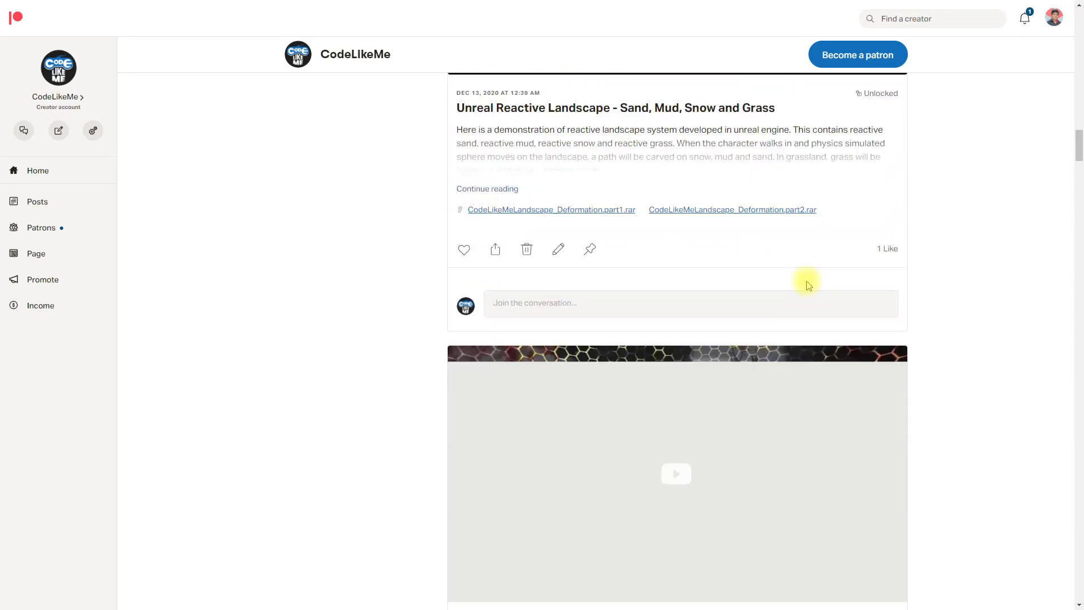
scroll(808, 286, down, 20)
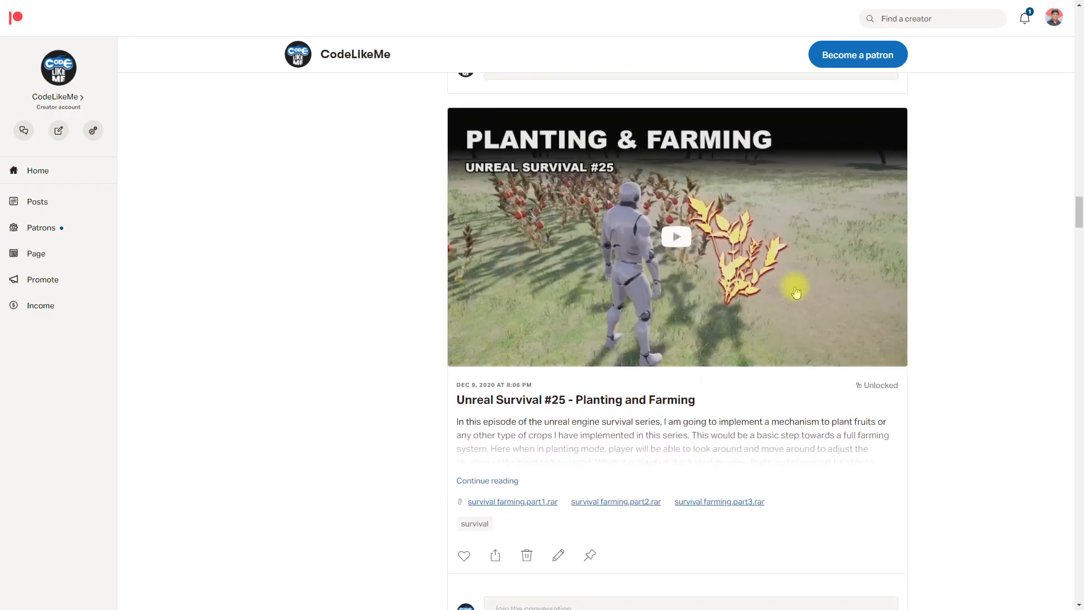
scroll(796, 293, down, 20)
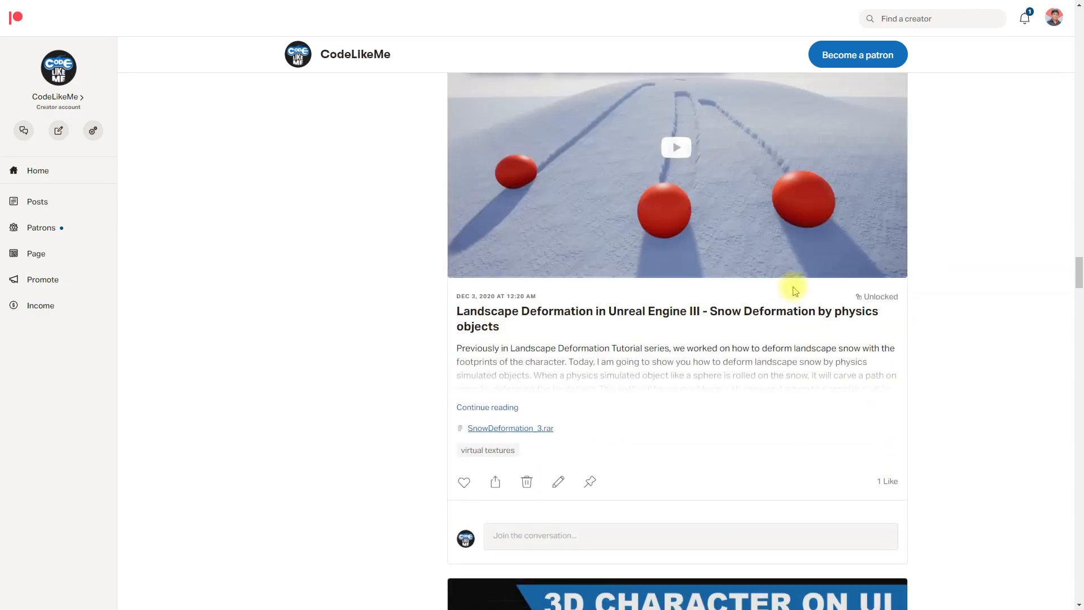
scroll(790, 291, down, 4)
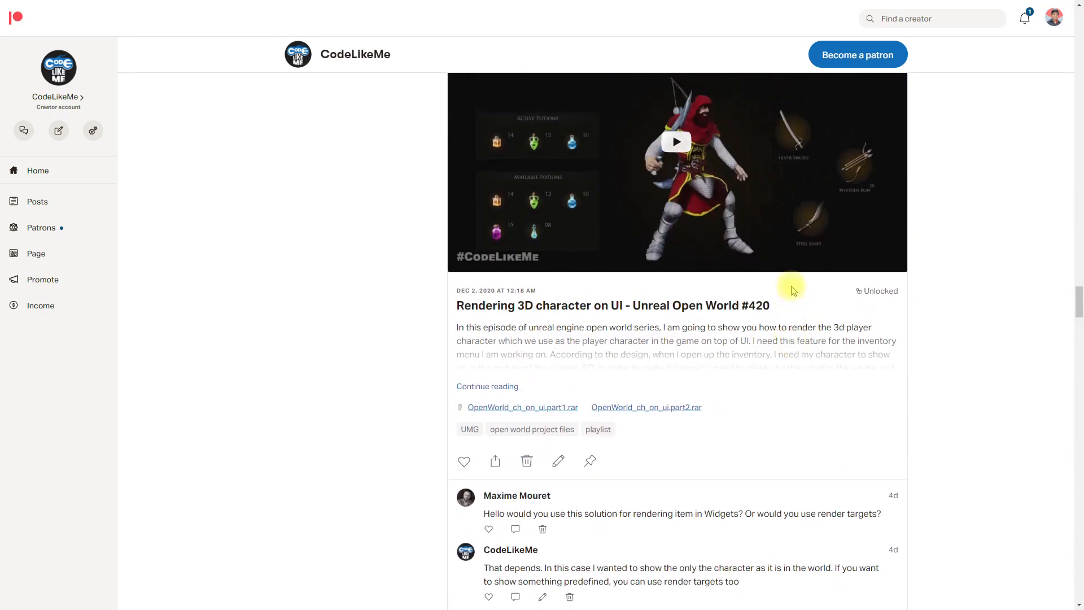
scroll(793, 287, down, 8)
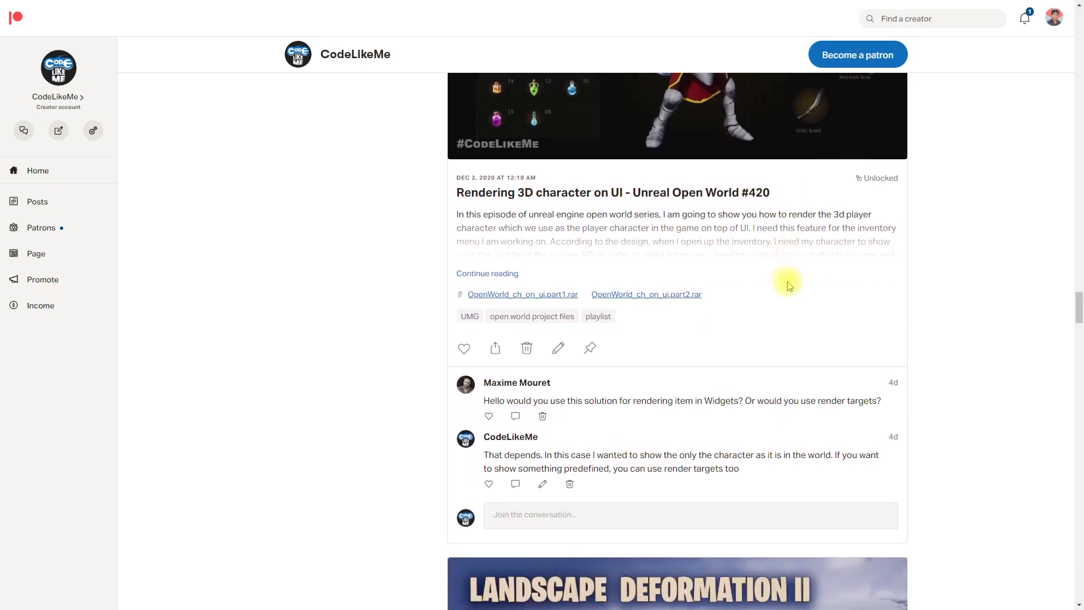